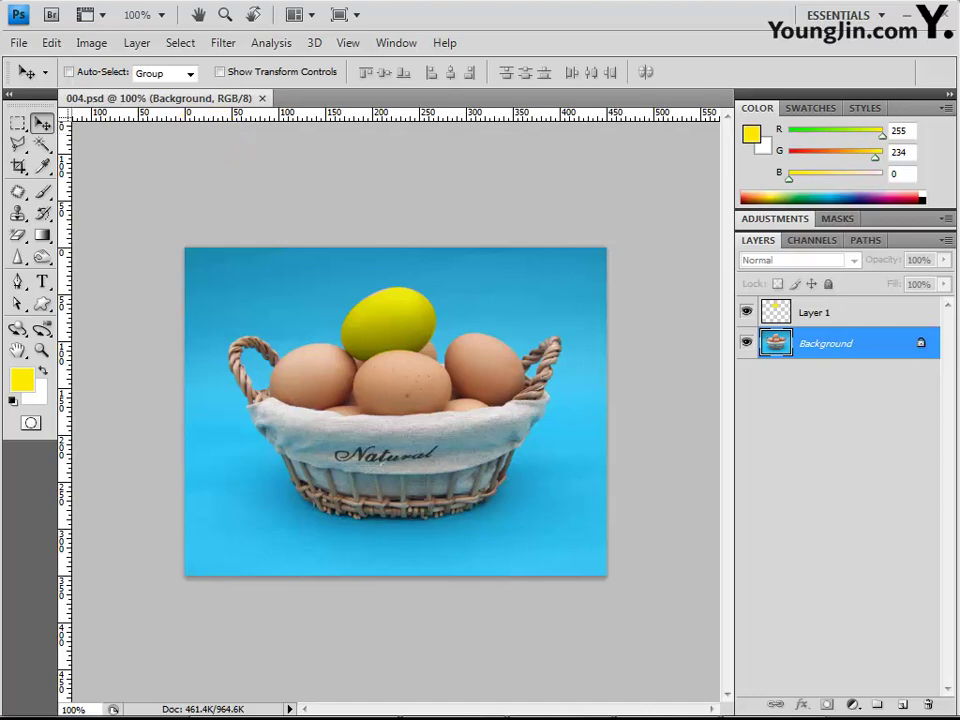
Open the egg basket photo 달걀.jpg from the Chapter01 folder
left_click(21, 43)
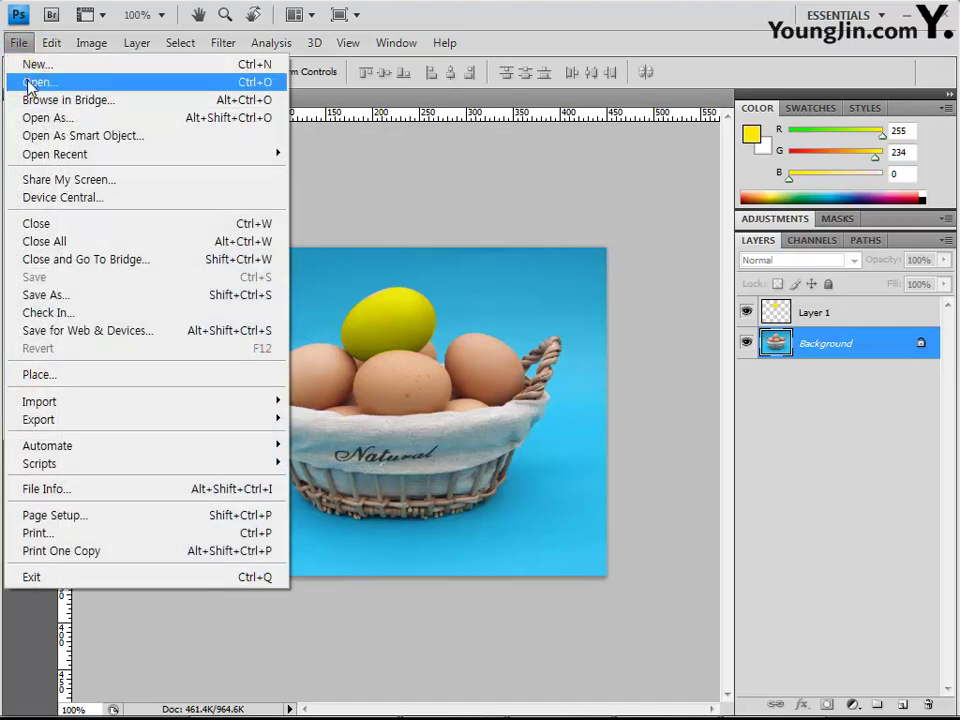
left_click(32, 82)
left_click(609, 104)
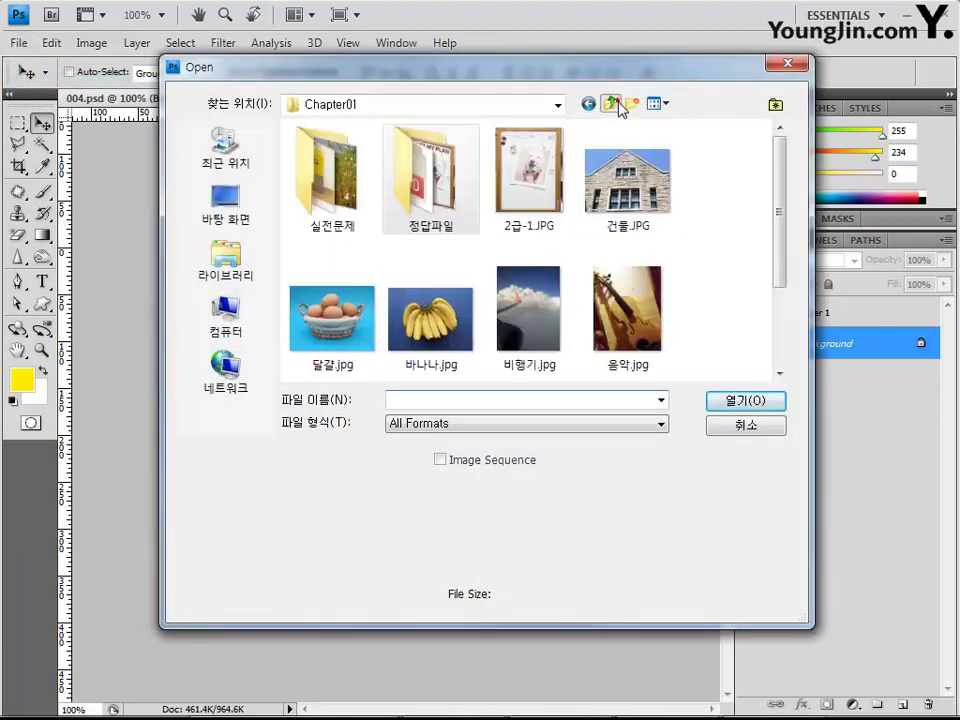
left_click(369, 352)
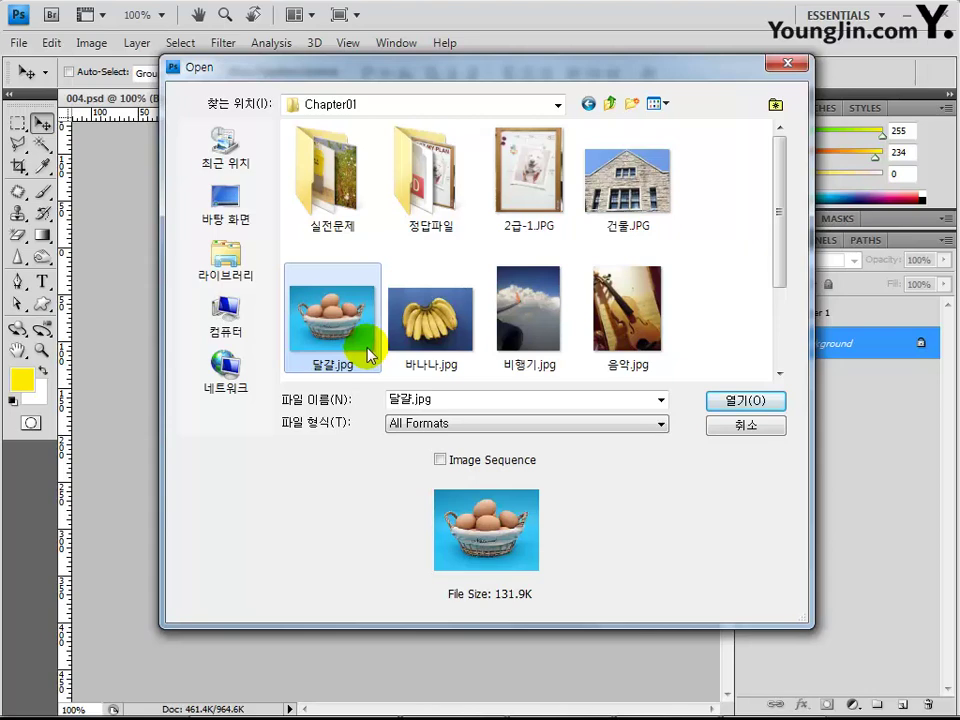
left_click(768, 408)
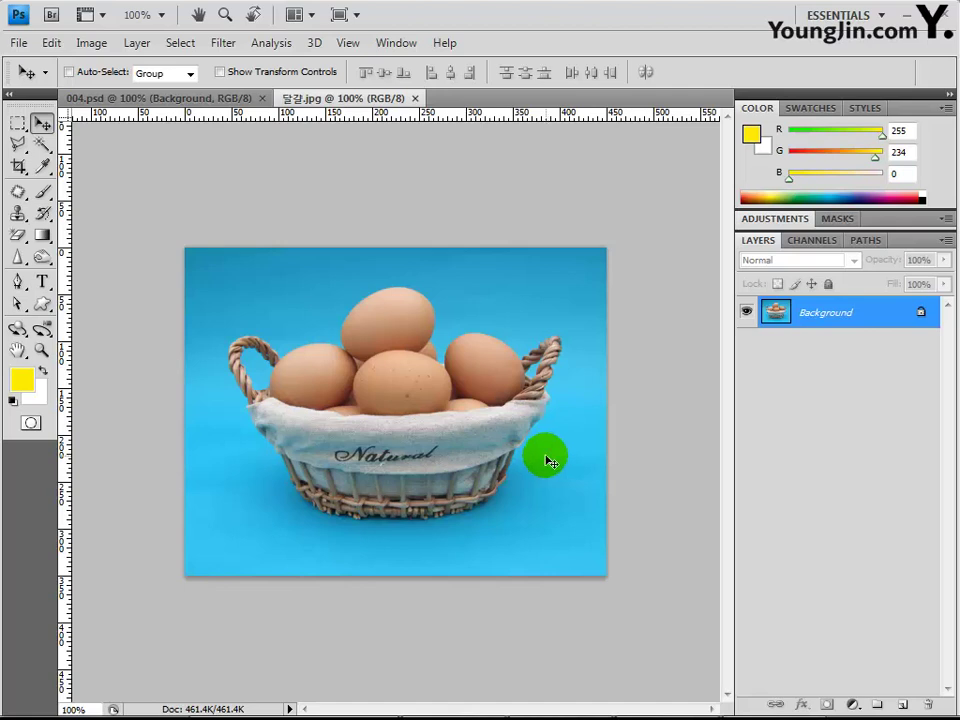
Select the Pen Tool and set it to Paths mode instead of shape layers
mouse_move(550, 462)
left_mouse_down()
mouse_move(424, 426)
mouse_move(345, 333)
mouse_move(424, 307)
mouse_move(416, 358)
left_mouse_up()
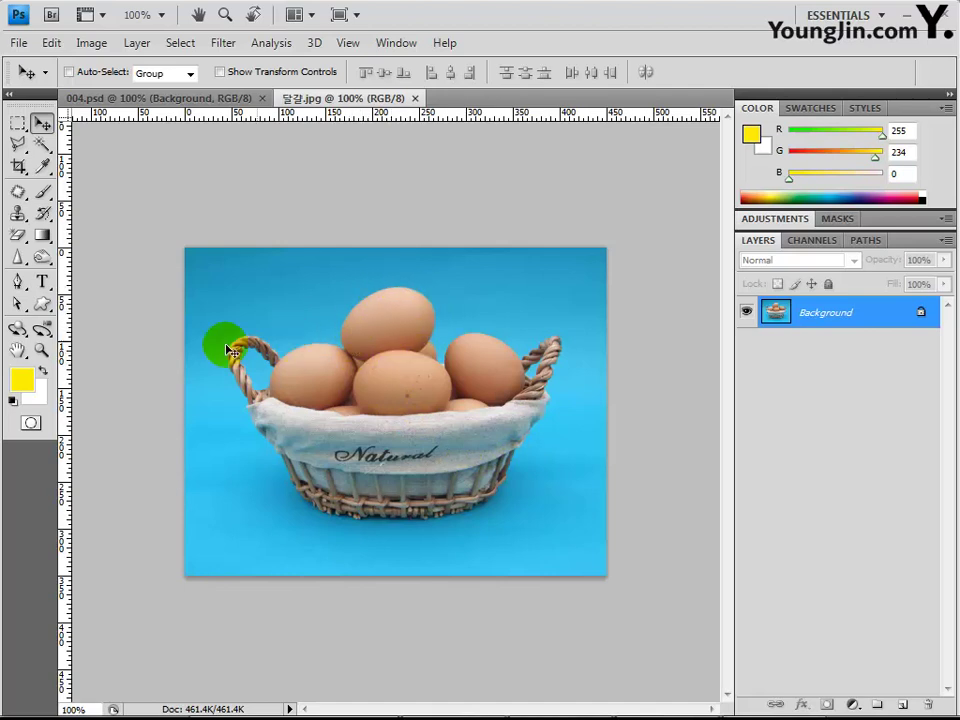
left_click(18, 283)
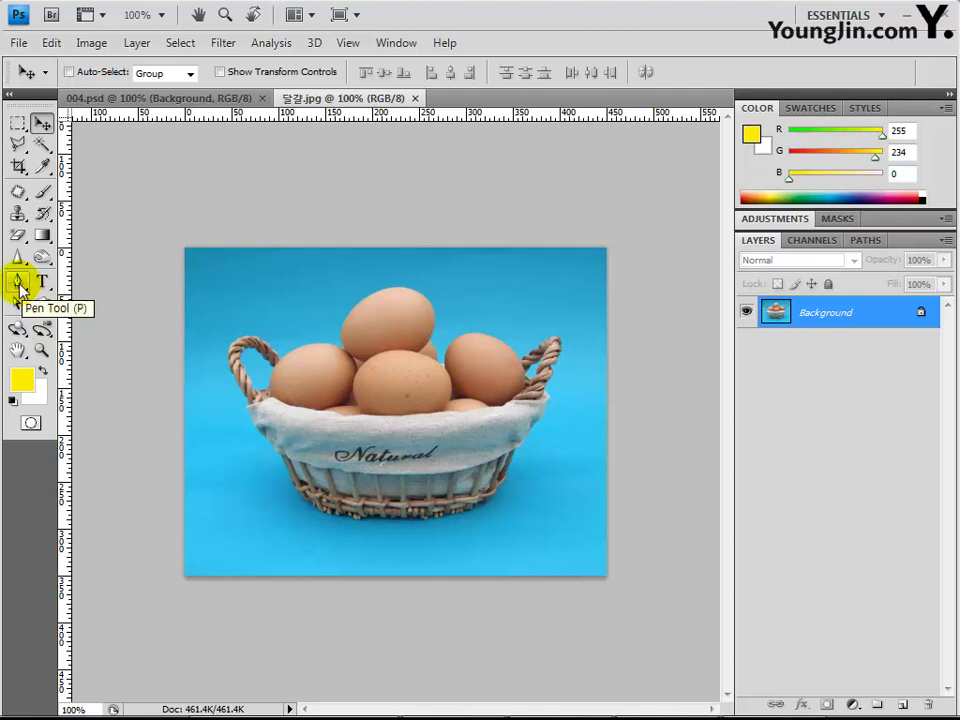
left_click(18, 284)
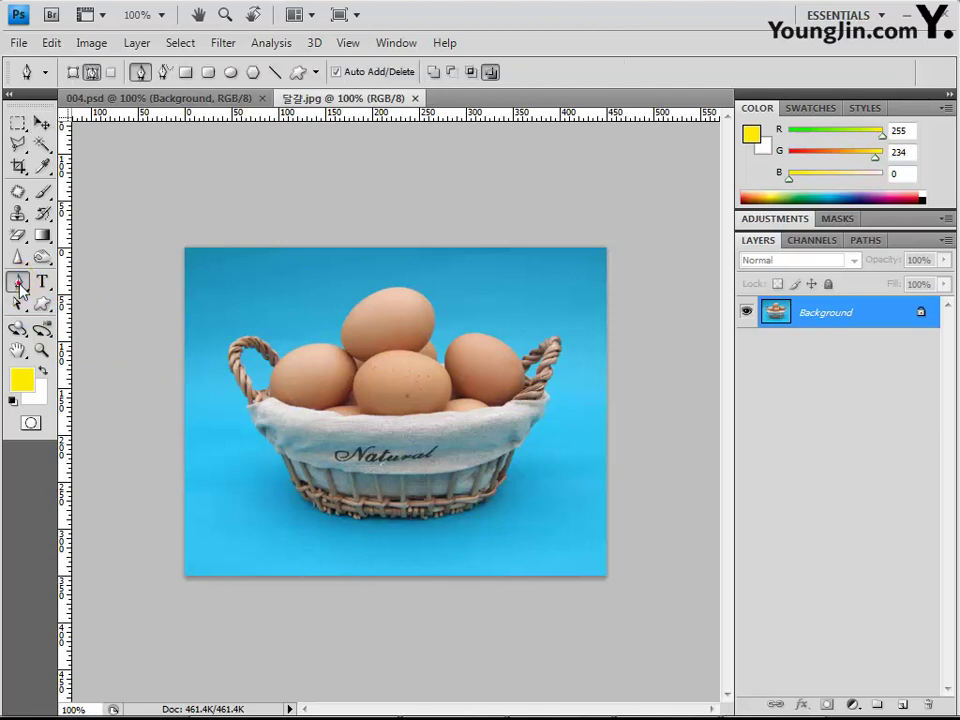
left_click(92, 75)
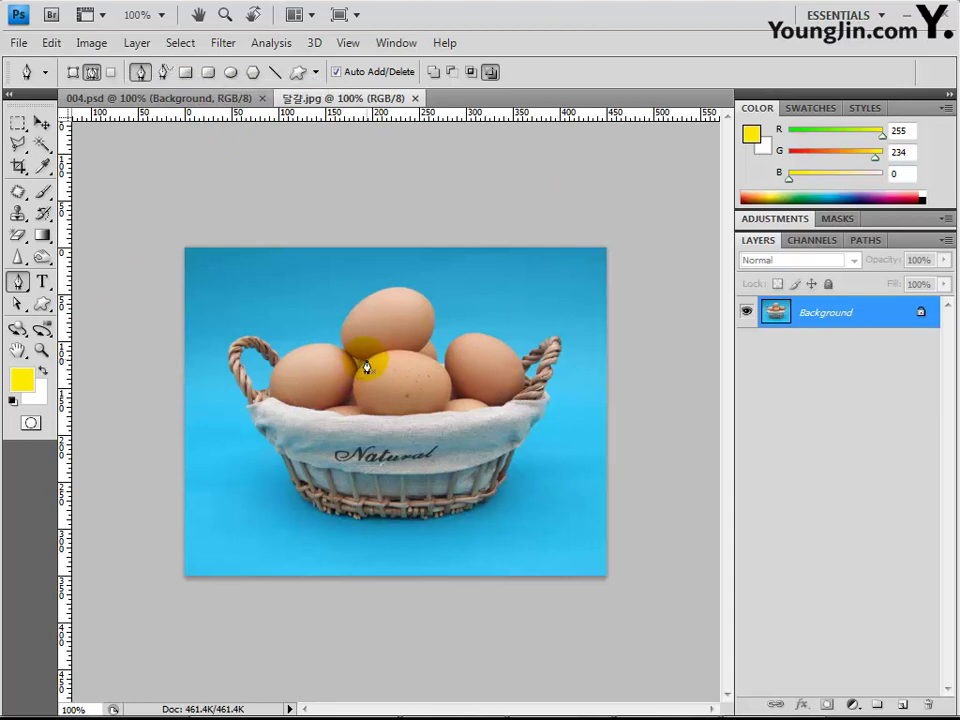
Trace the top egg's edge with curved Pen anchors and finish the closed path
left_click(343, 330)
mouse_move(343, 333)
left_mouse_down()
mouse_move(351, 283)
mouse_move(360, 285)
mouse_move(355, 327)
left_mouse_up()
left_click_drag(355, 327, 343, 332)
left_click(339, 327, "alt")
left_click_drag(370, 287, 470, 316)
left_click(416, 290, "alt")
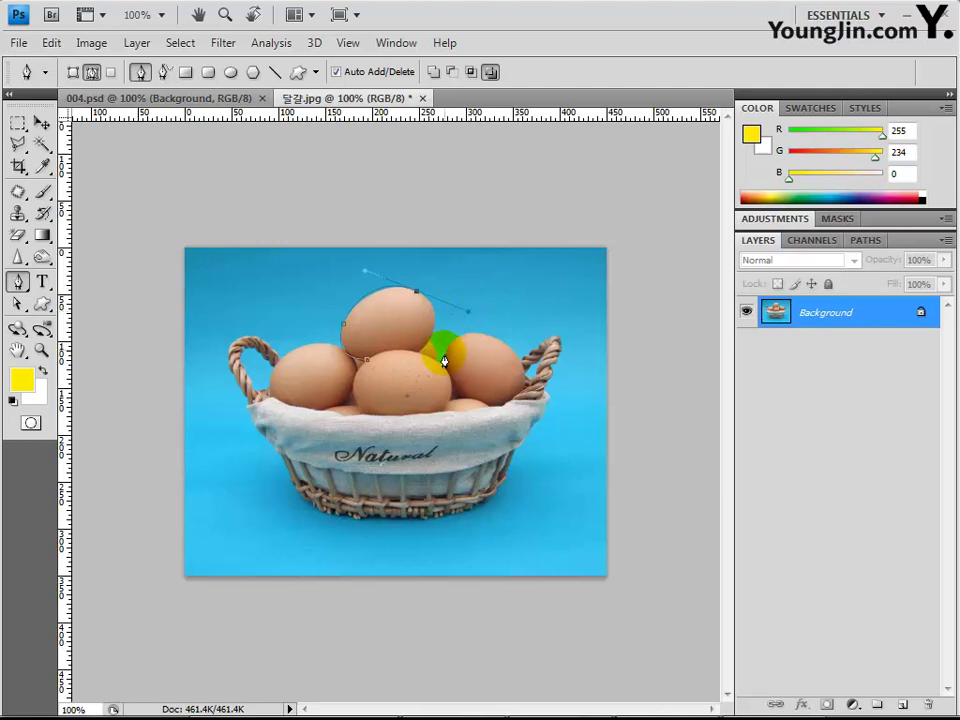
left_click(417, 293)
left_click(406, 368)
left_click_drag(405, 376, 353, 375)
left_click(398, 381)
key("Return")
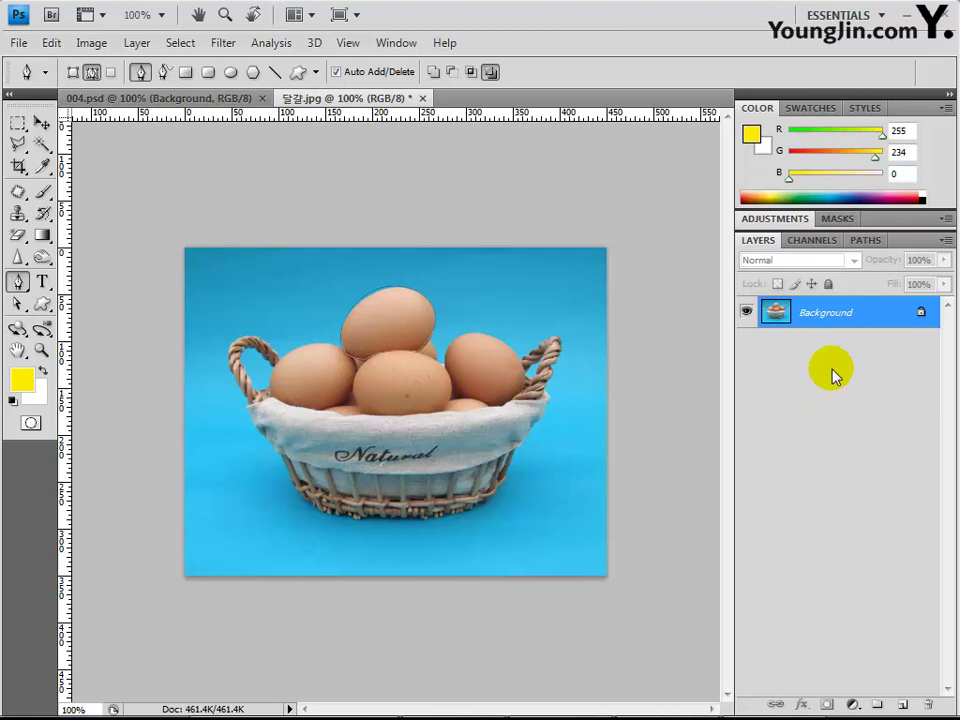
left_click(92, 73)
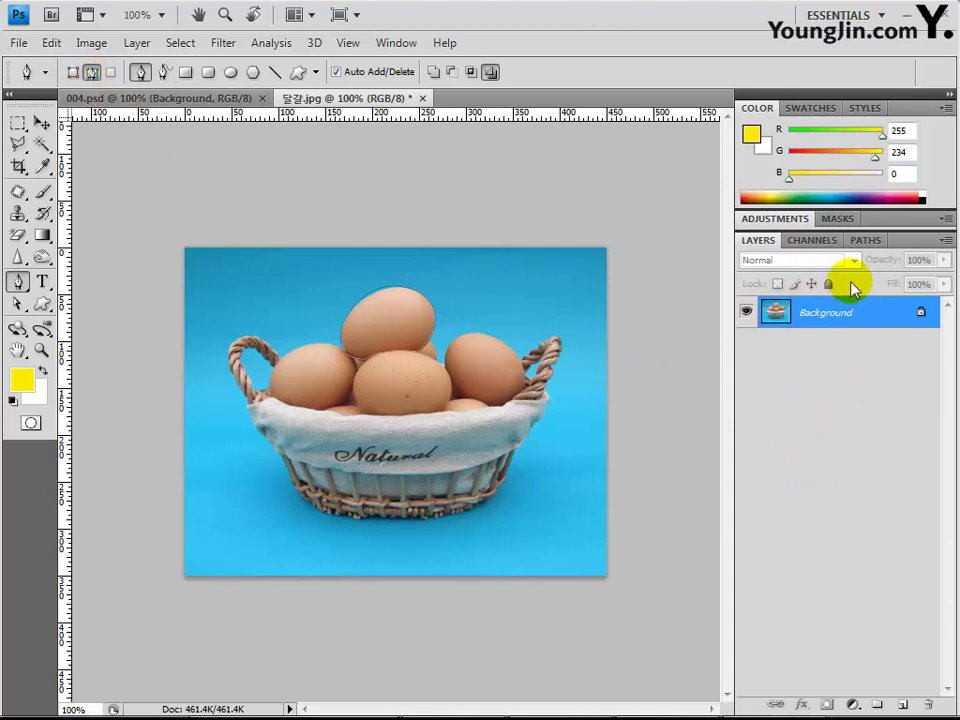
Select the egg's Work Path and float the Paths panel out of its group
left_click(863, 241)
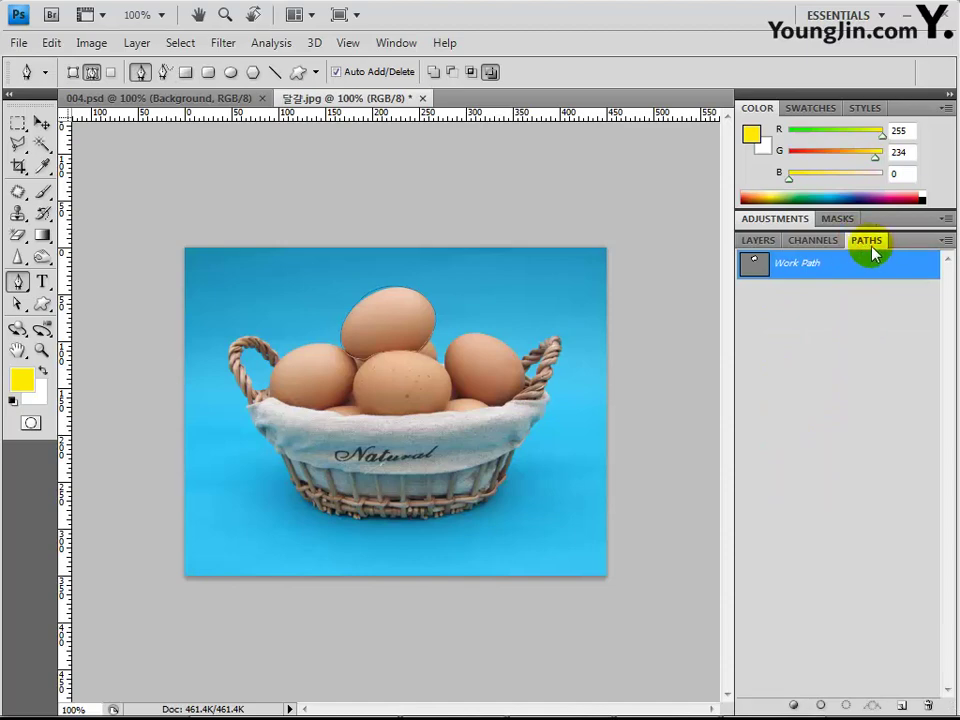
left_click(400, 43)
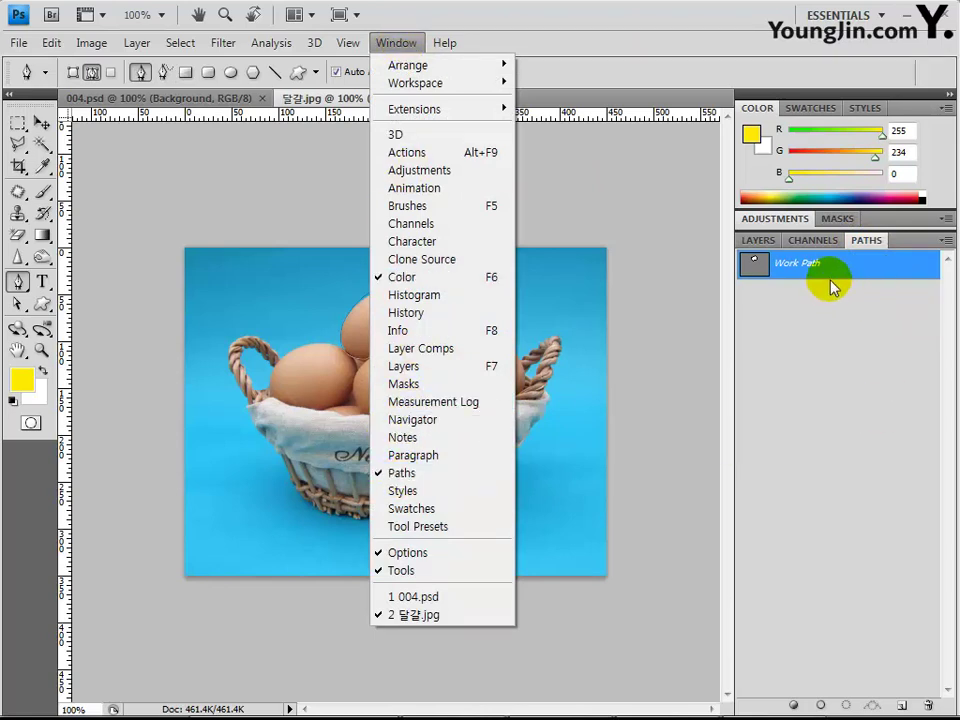
left_click(839, 398)
left_click(837, 400)
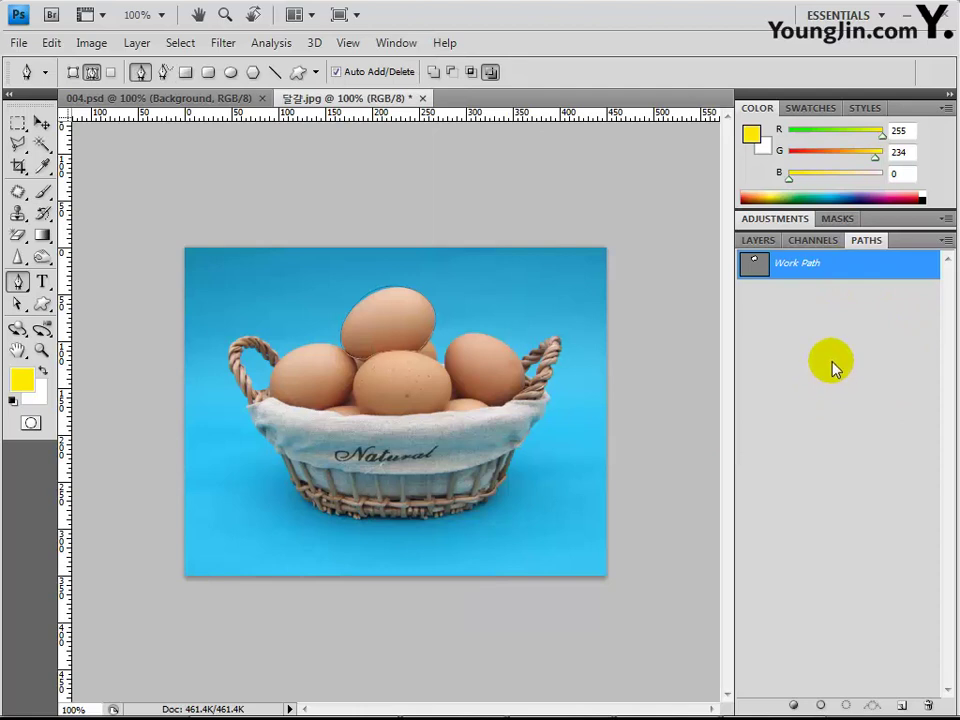
left_click(866, 262)
left_click_drag(870, 246, 754, 294)
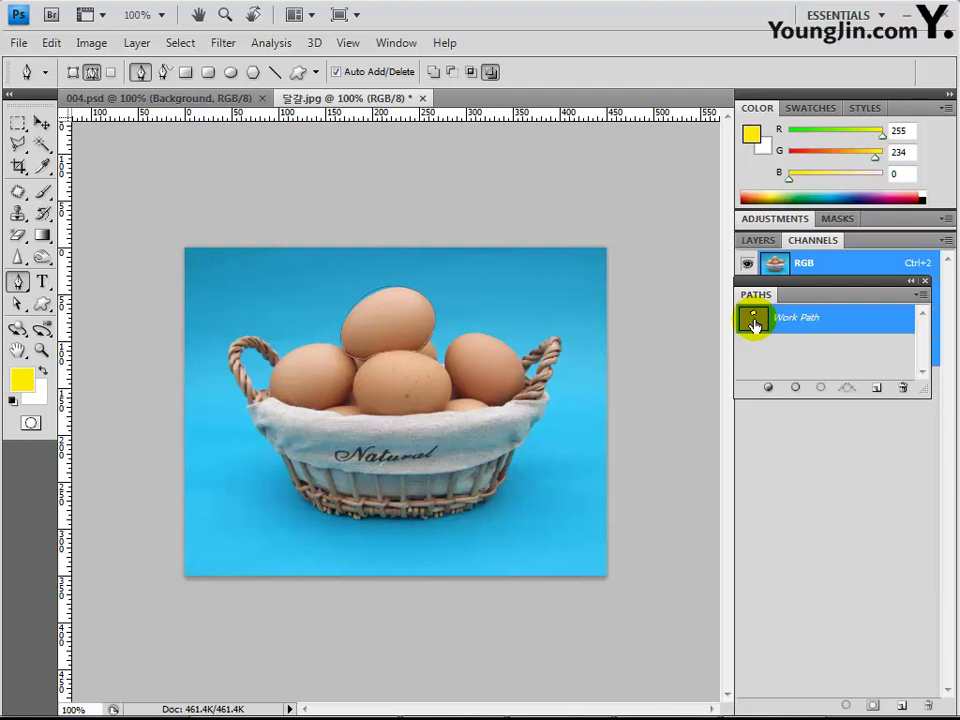
Load the egg path as a selection, re-dock the Paths panel, and add Layer 1
left_click(820, 390)
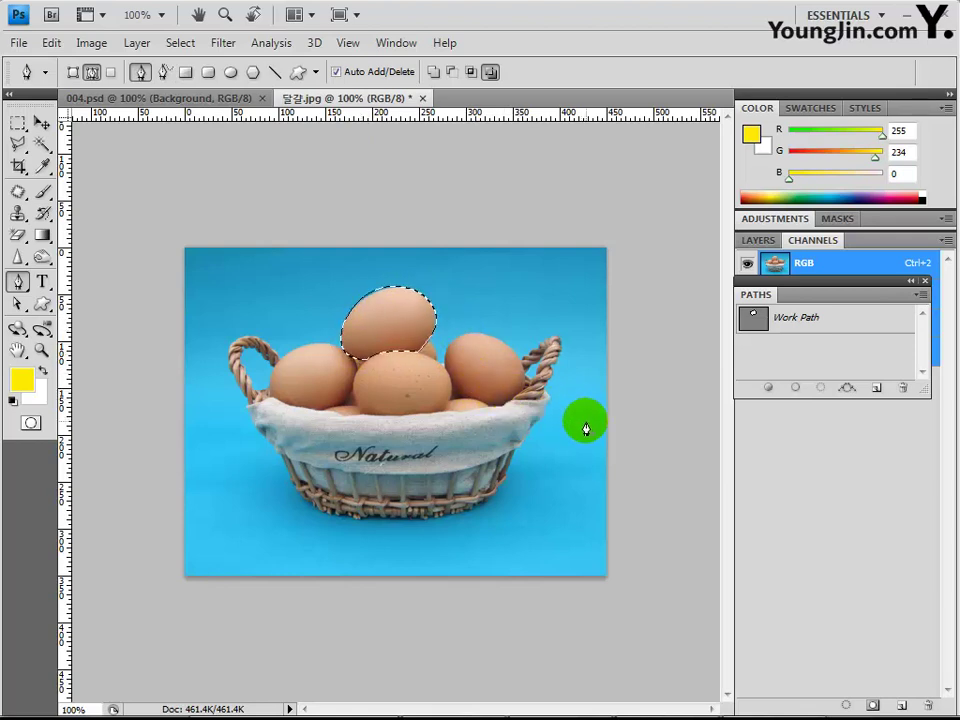
left_click(764, 243)
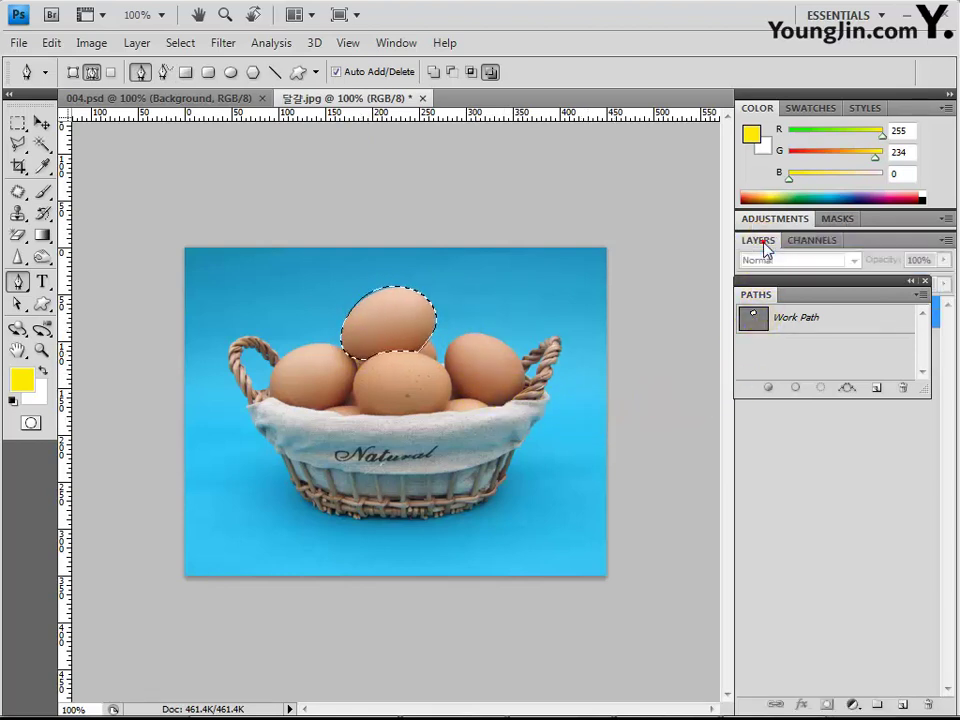
left_click_drag(756, 294, 868, 250)
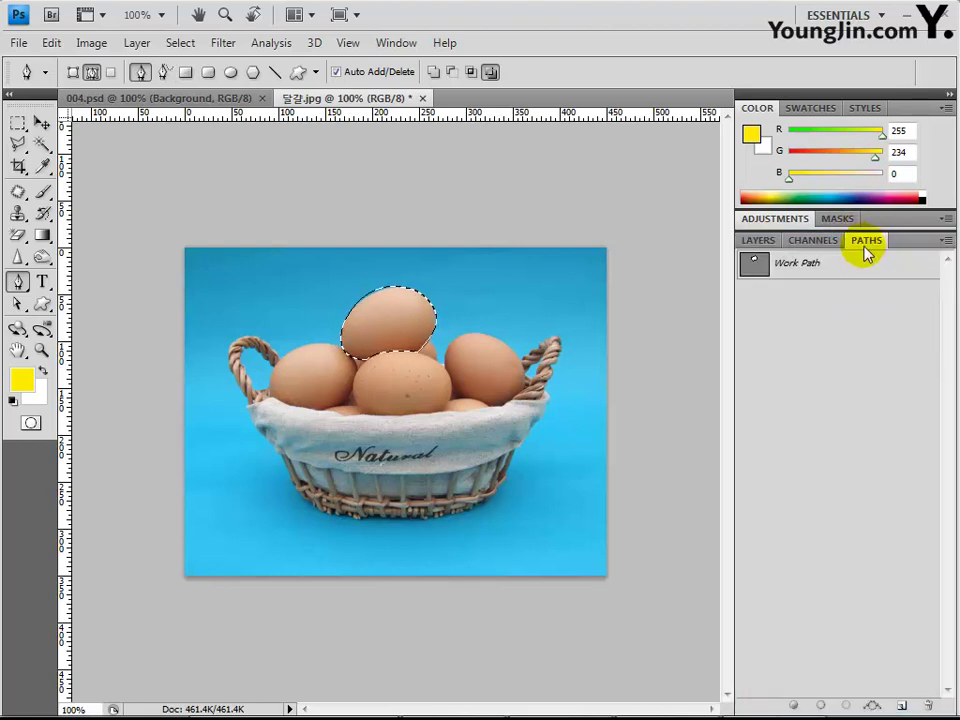
left_click(756, 240)
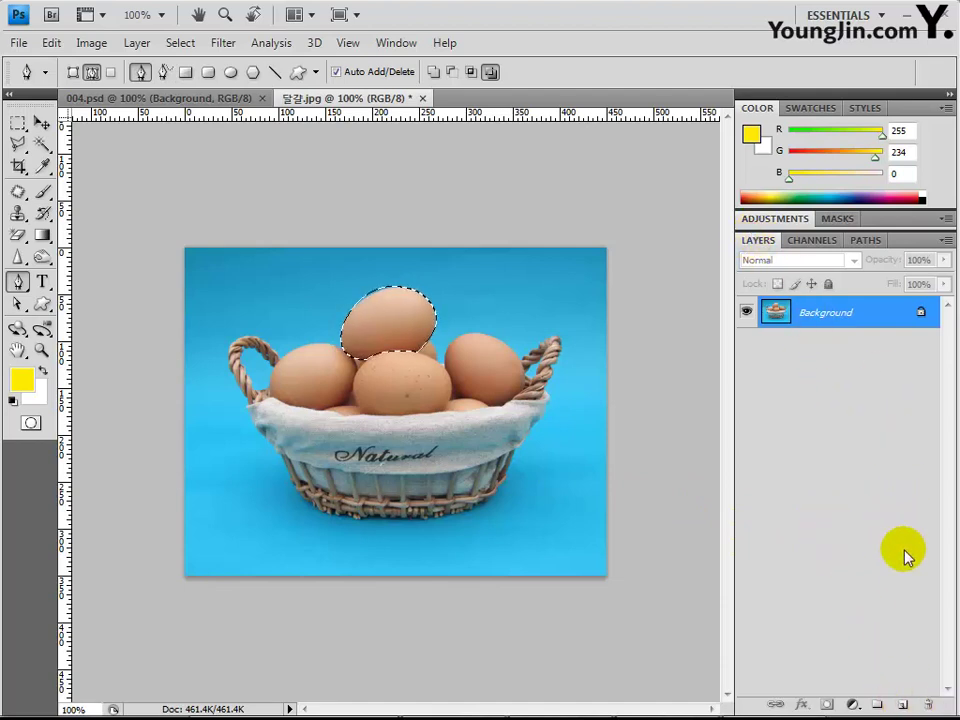
left_click(903, 706)
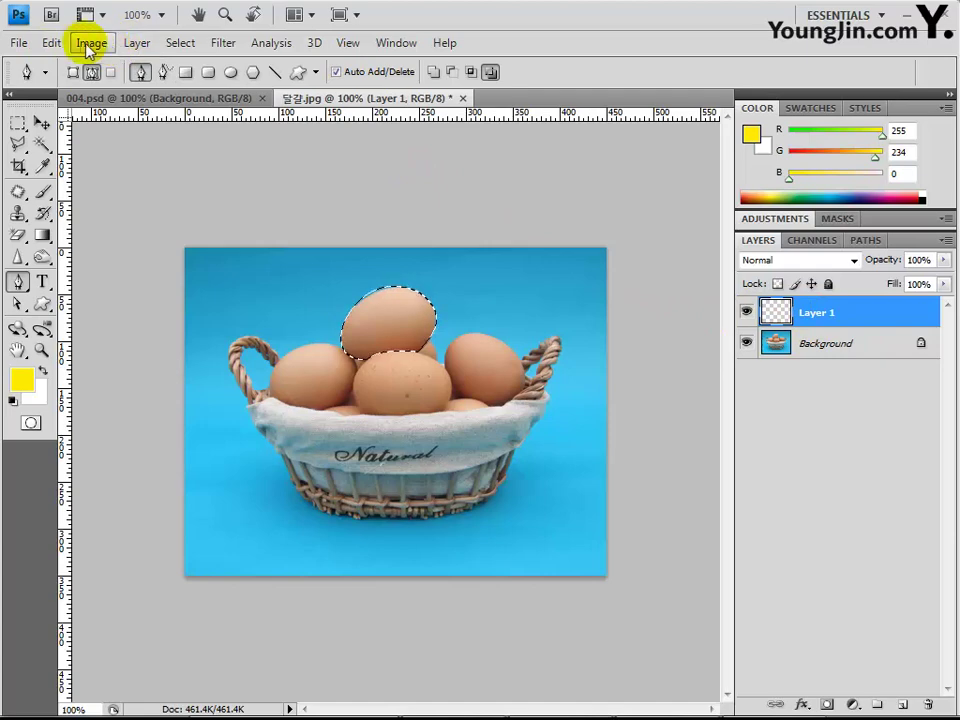
Fill the egg selection with custom colour eee810 using Edit > Fill
left_click(55, 42)
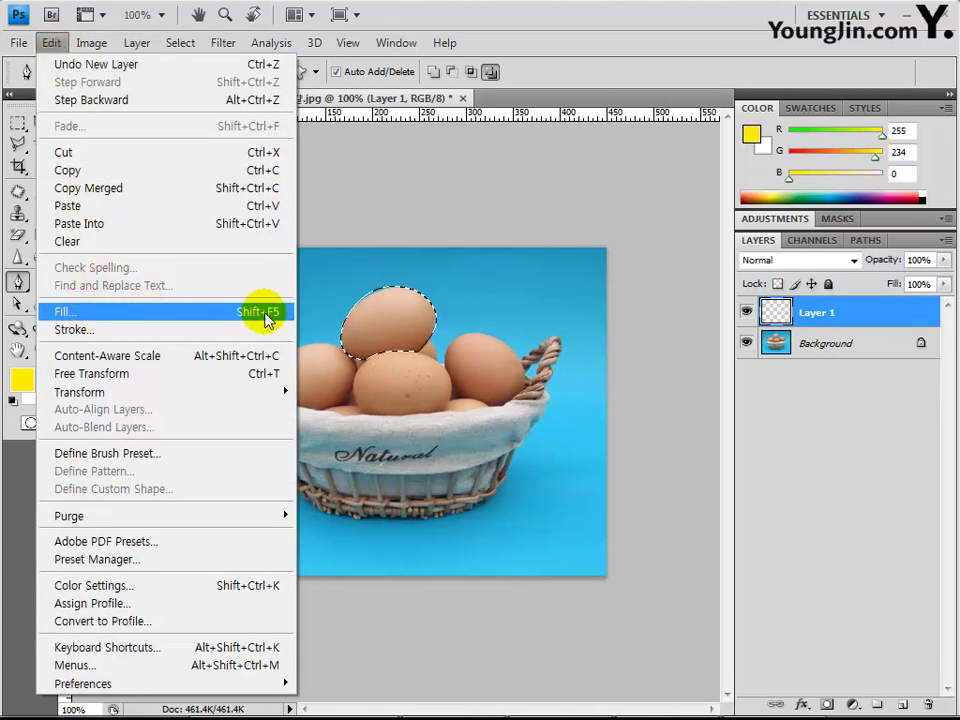
left_click(81, 316)
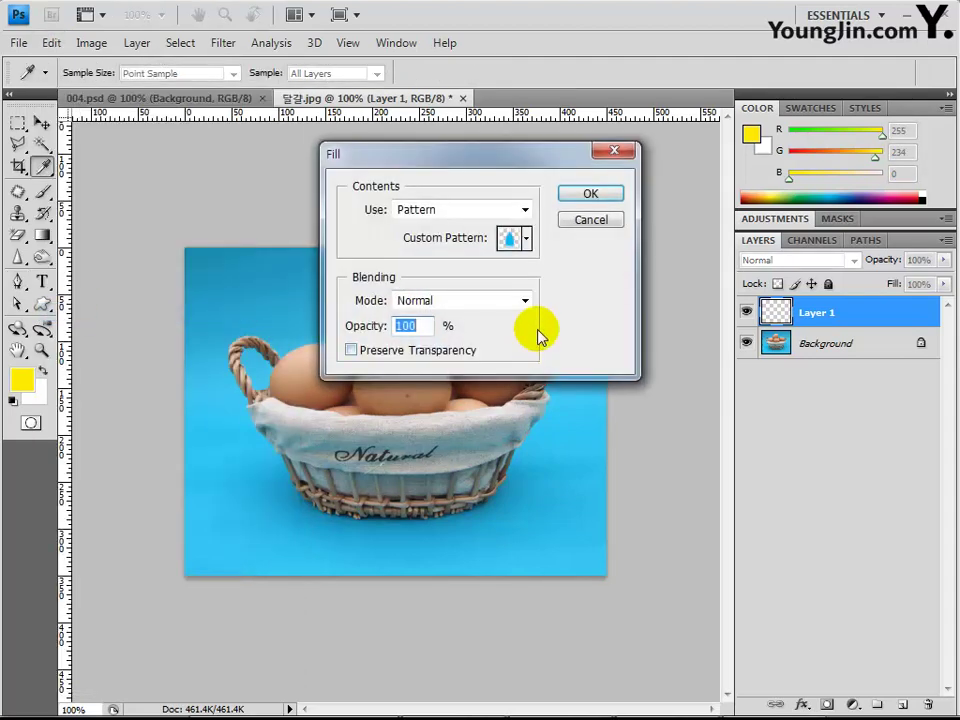
left_click(525, 210)
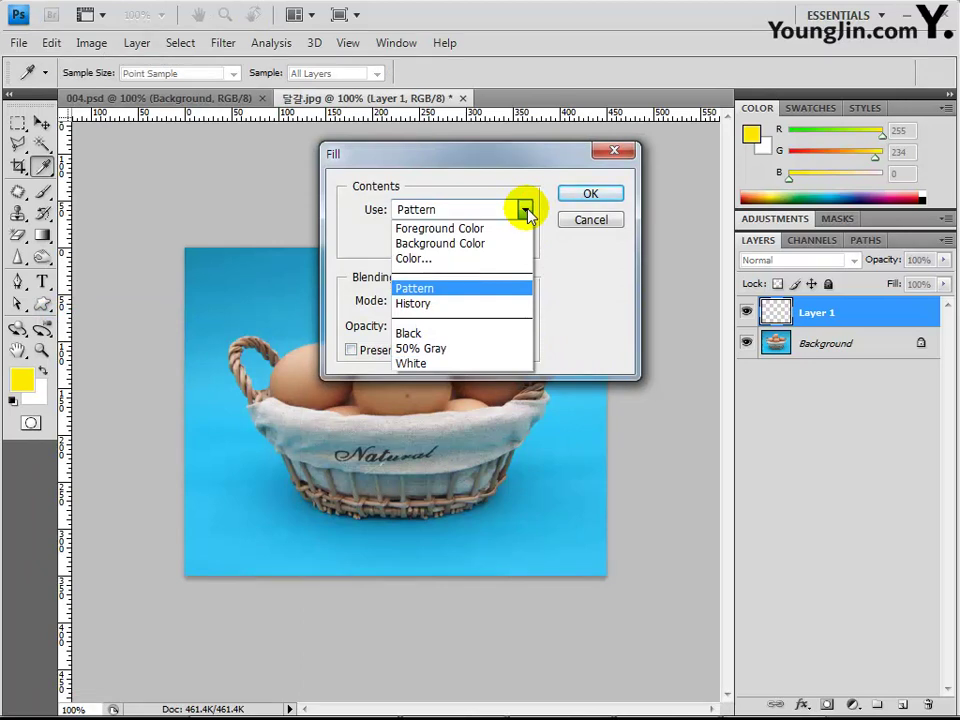
left_click(432, 260)
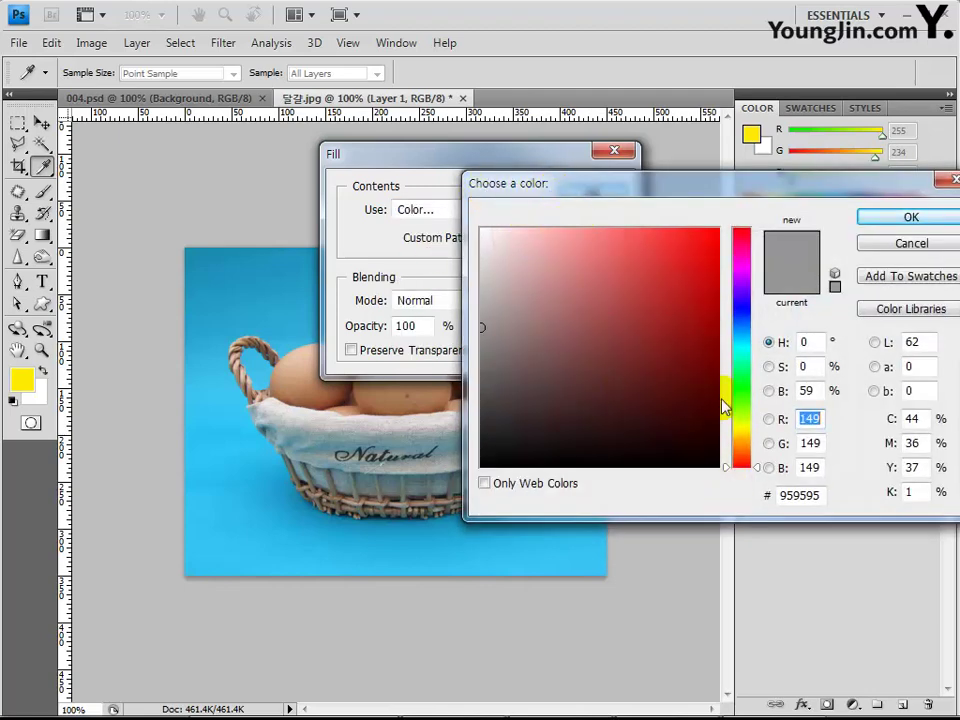
double_click(810, 495)
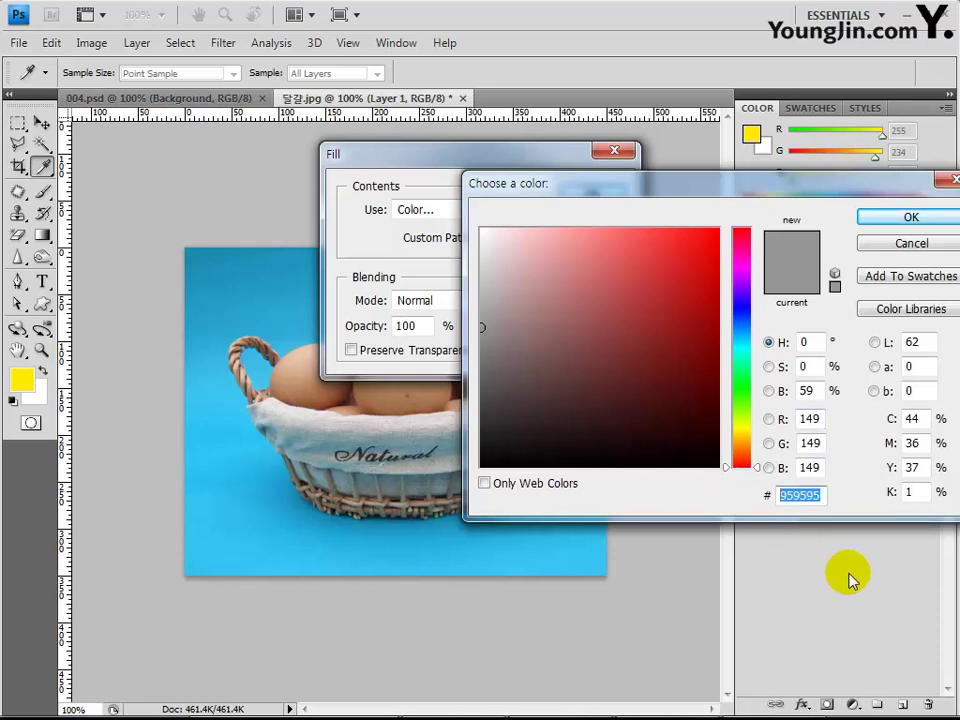
type("eee")
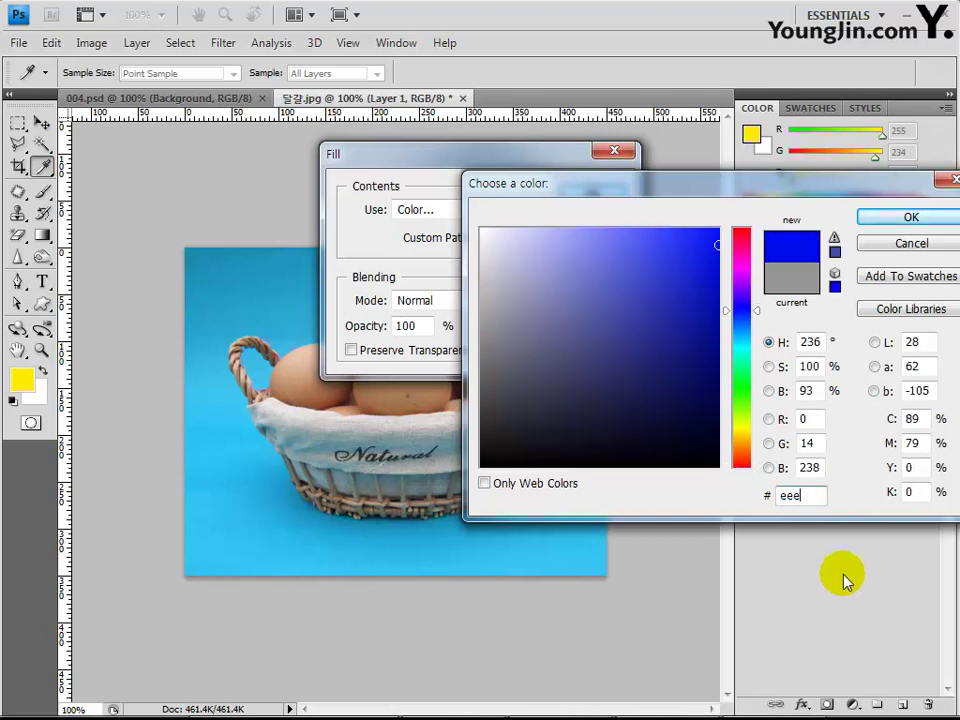
type("810")
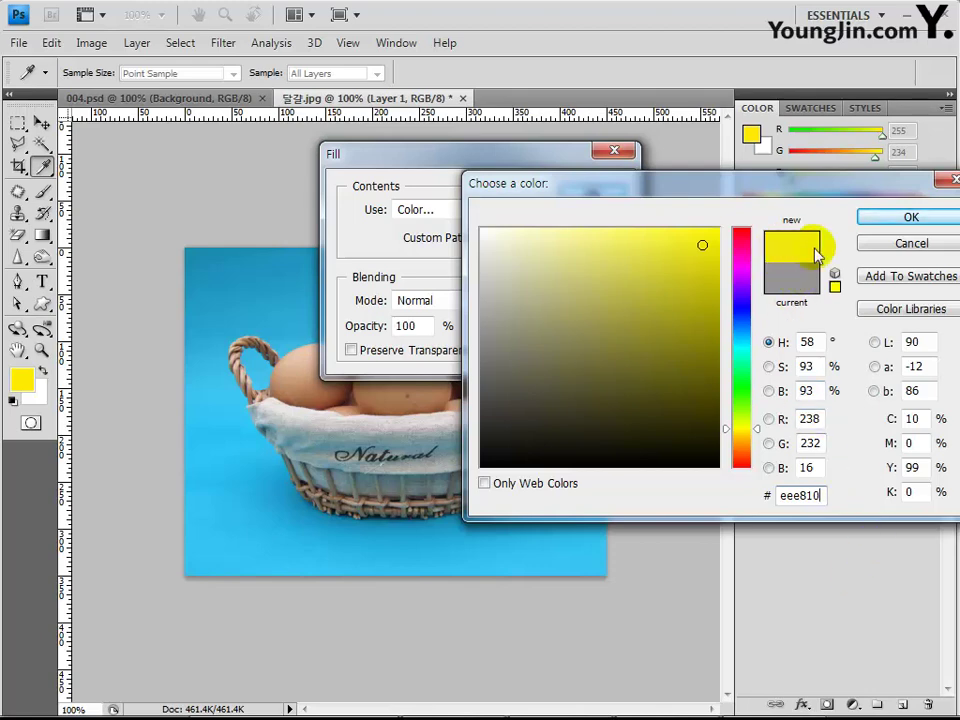
left_click(915, 219)
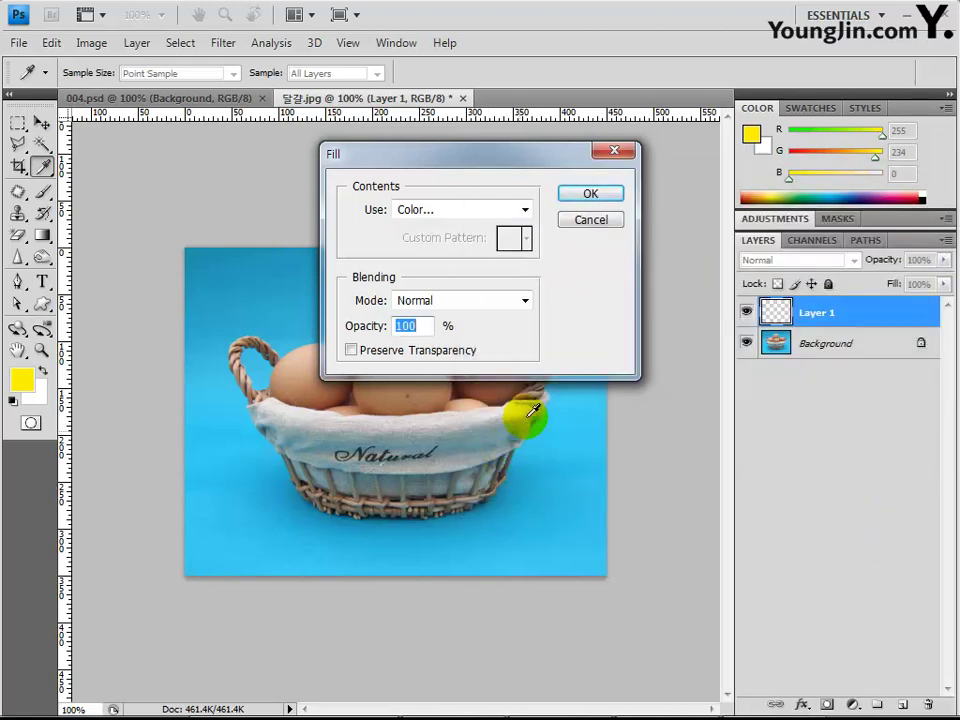
left_click(590, 194)
key("p")
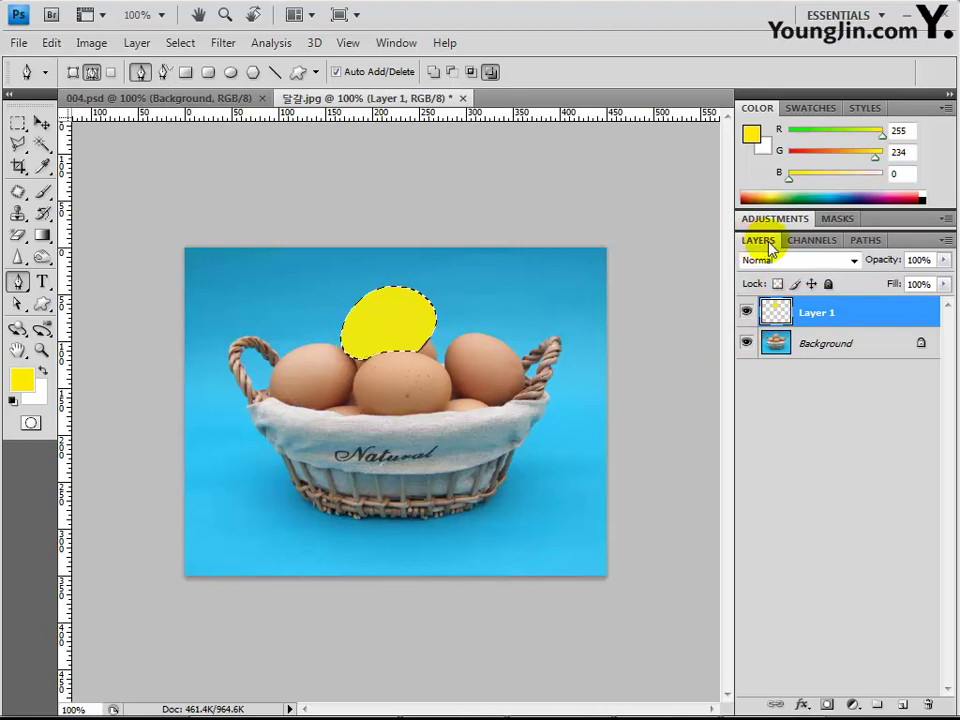
left_click(855, 262)
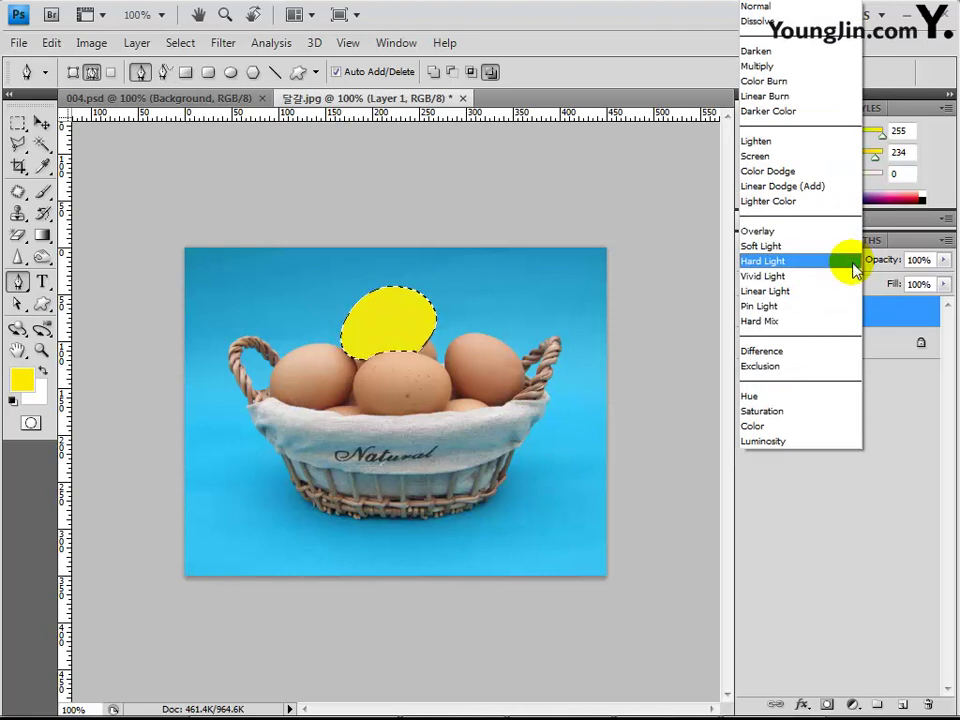
left_click(768, 428)
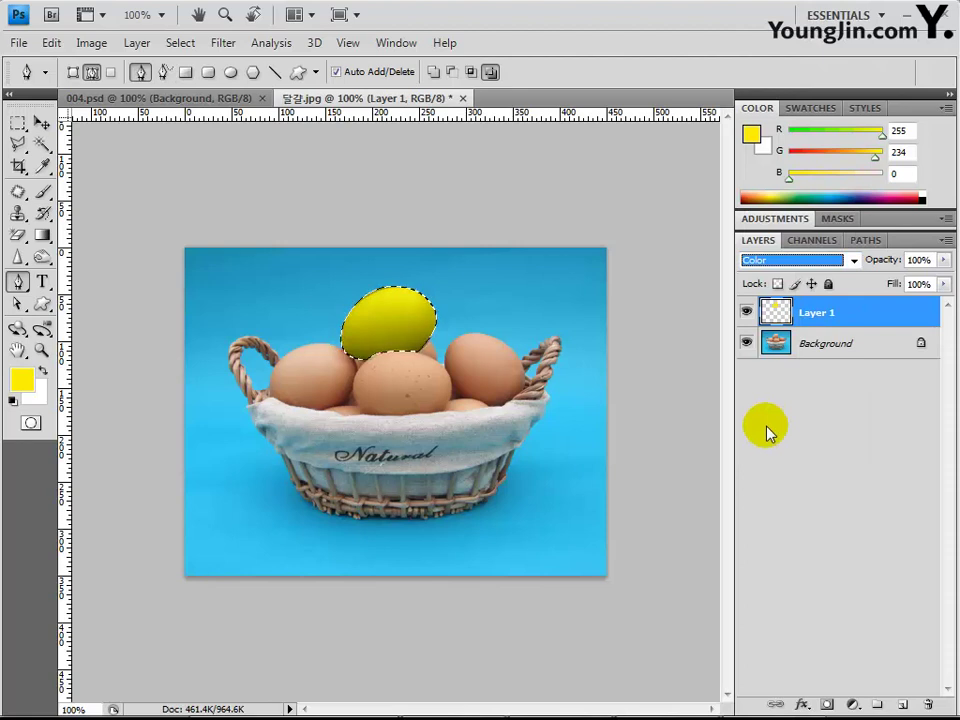
left_click(415, 289)
left_click(456, 317)
Pick the Rectangular Marquee tool and deselect the selection around the yellow egg
left_click(793, 265)
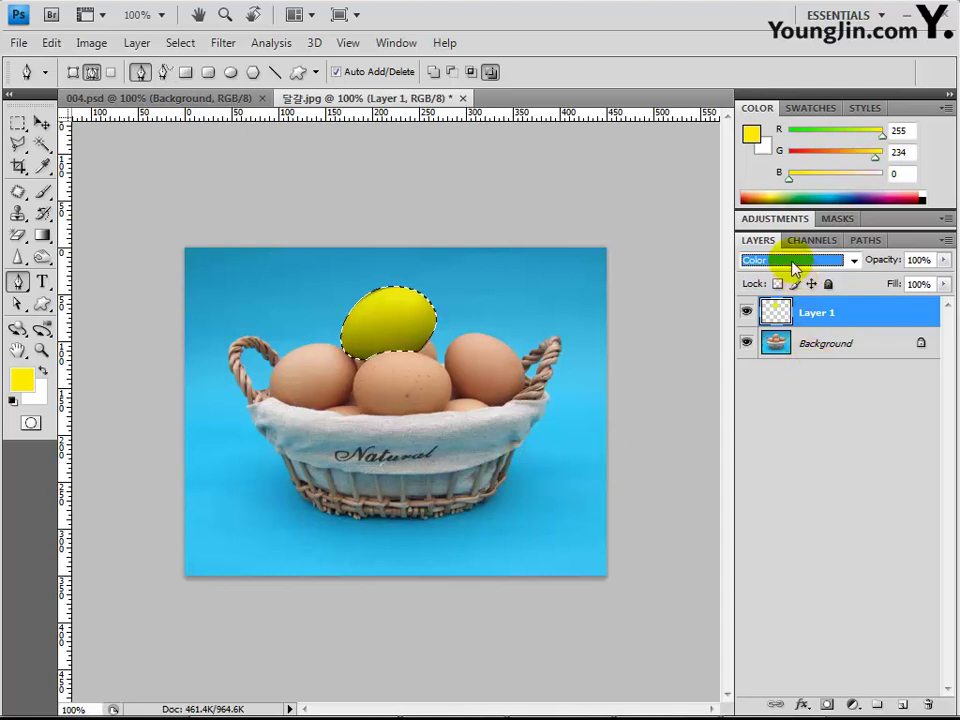
left_click(16, 126)
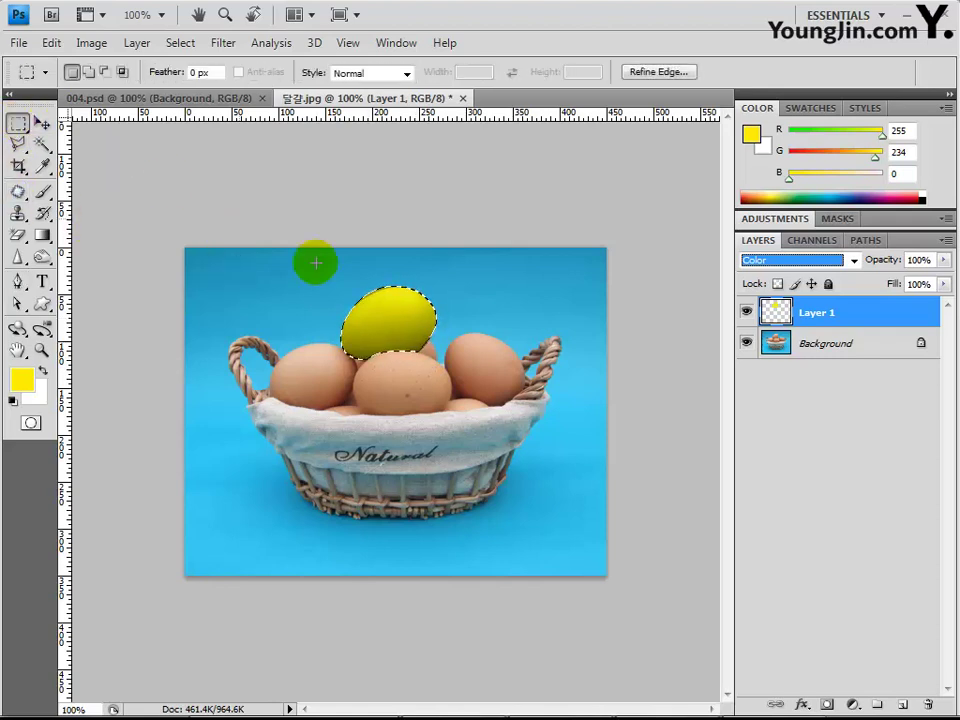
right_click(401, 323)
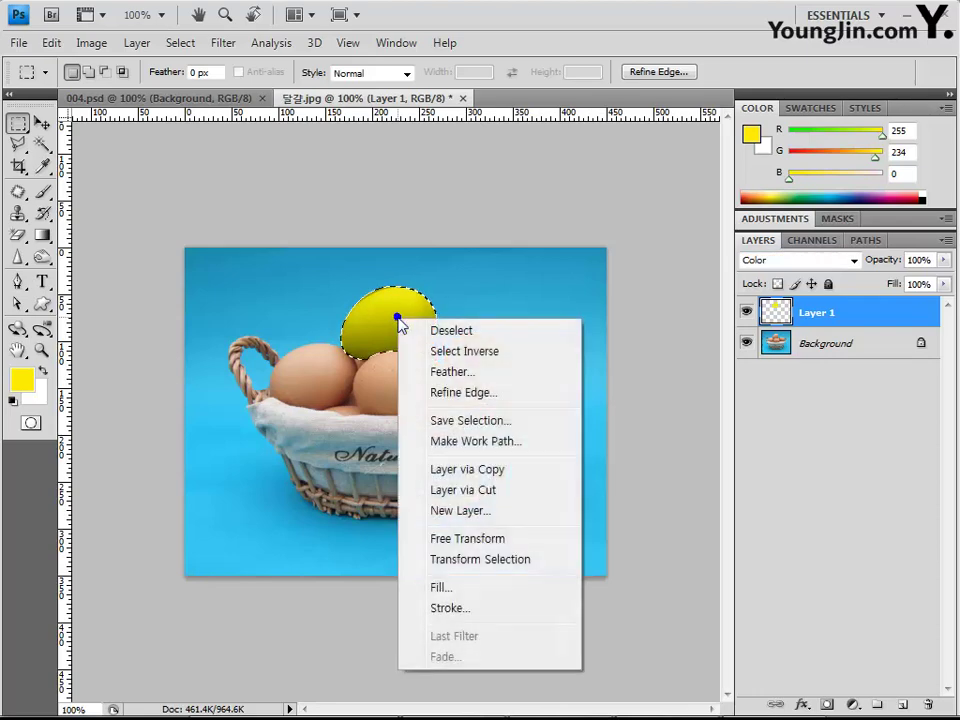
left_click(428, 330)
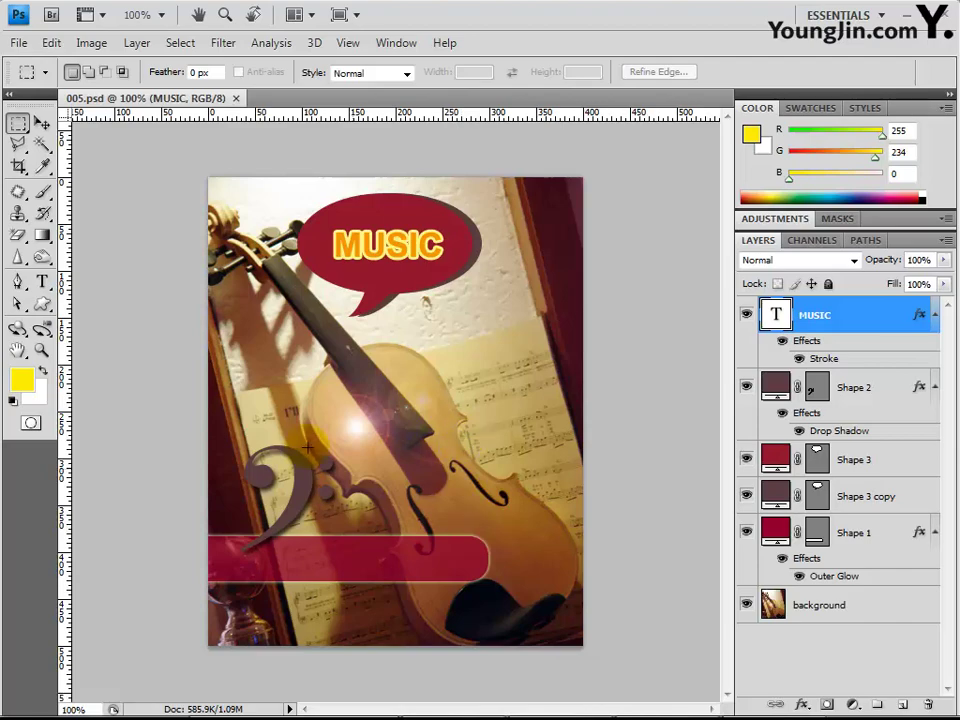
Open the violin photo 음악.jpg from the Chapter01 folder
left_click(19, 43)
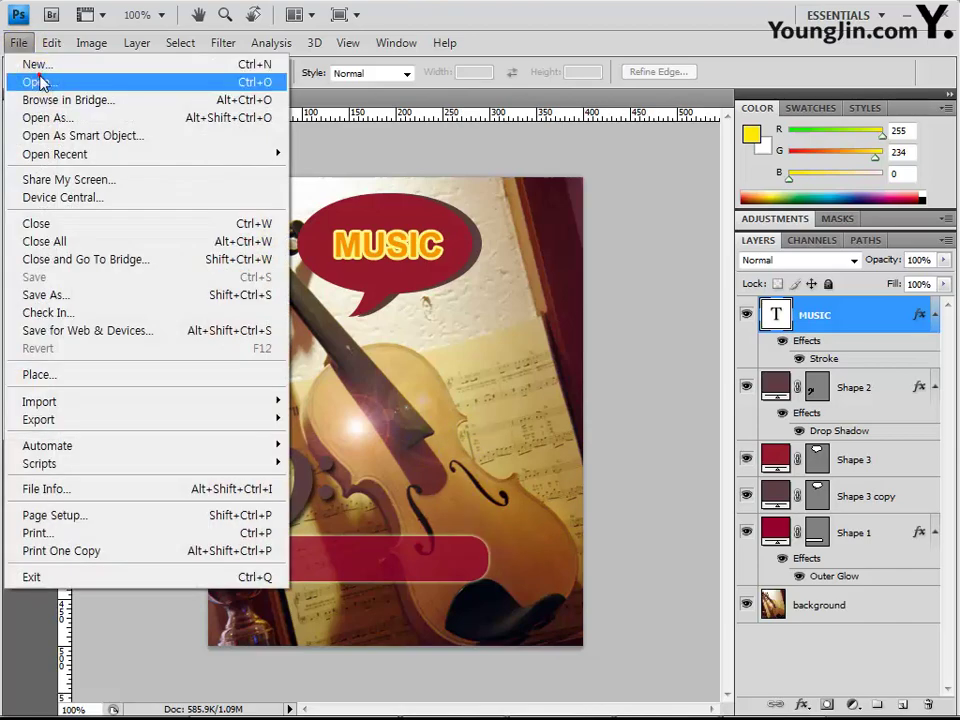
left_click(52, 81)
left_click(609, 105)
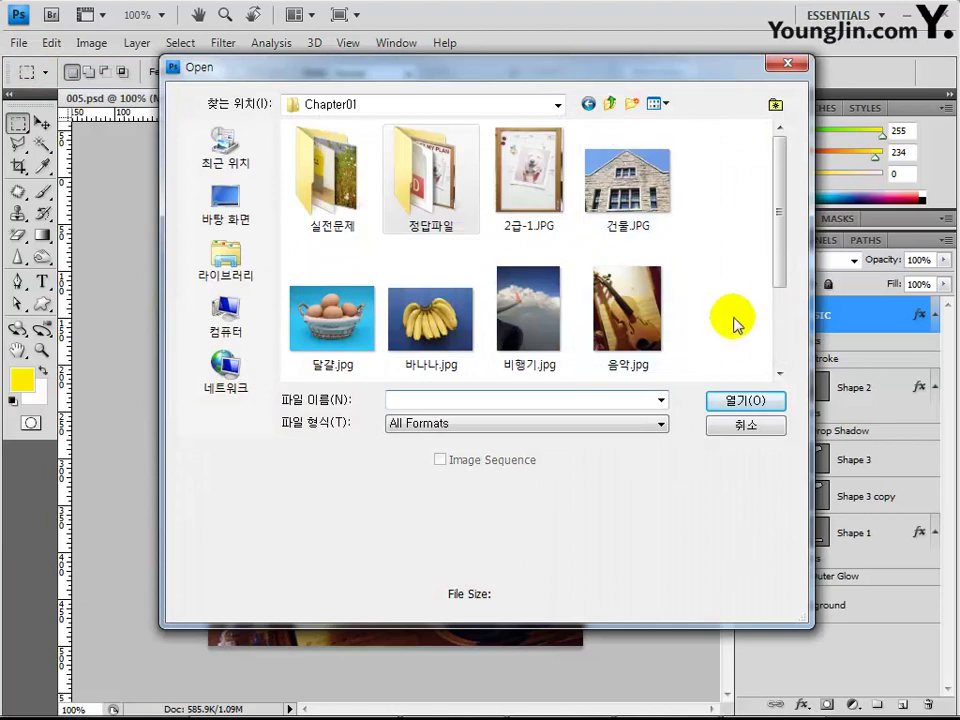
scroll(709, 287, "down", 2)
left_click(630, 200)
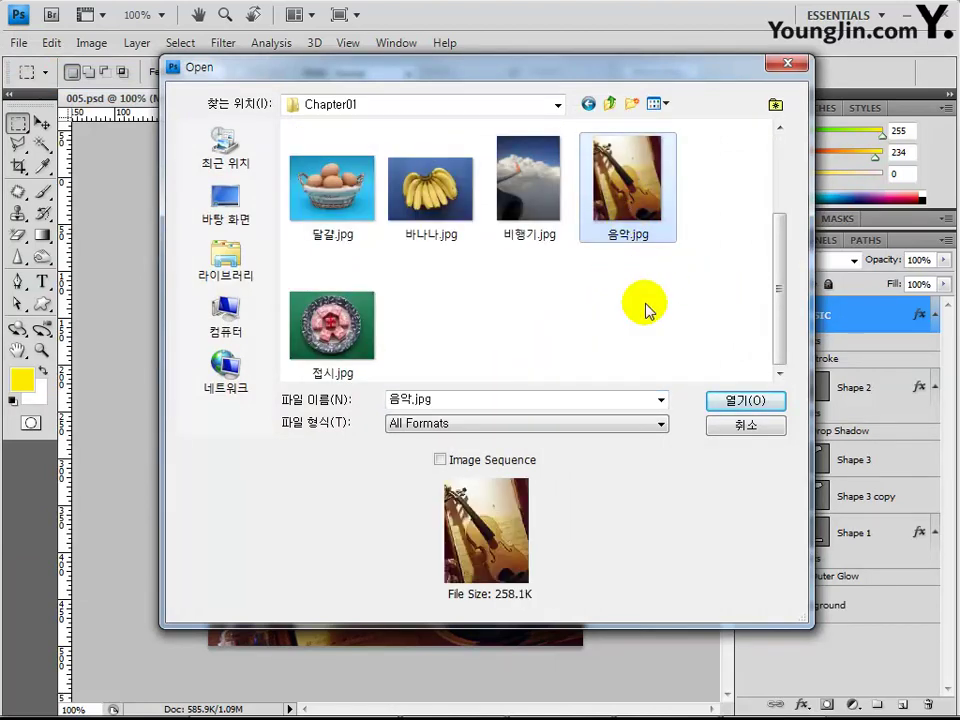
left_click(781, 399)
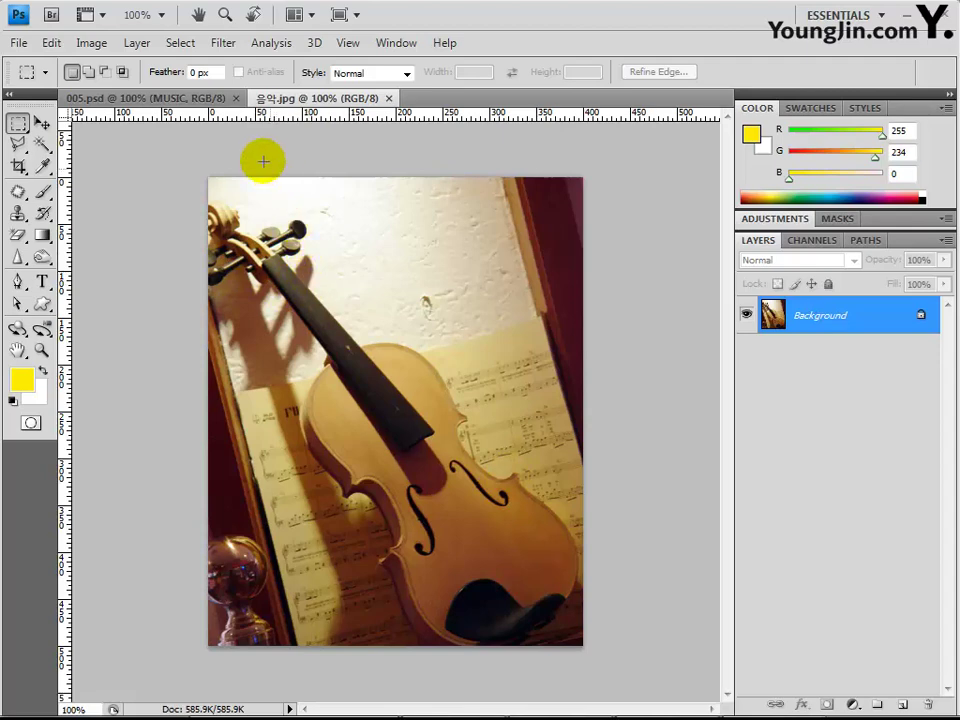
Apply a 50-300mm Zoom Lens Flare at 100% brightness centred on the violin body
left_click(222, 43)
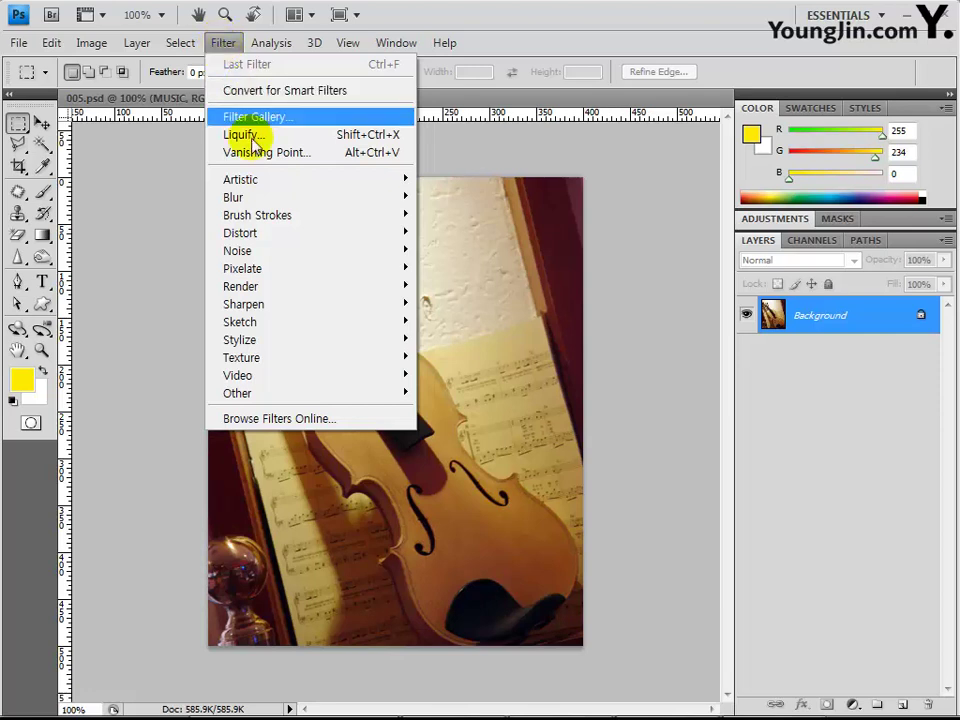
mouse_move(285, 290)
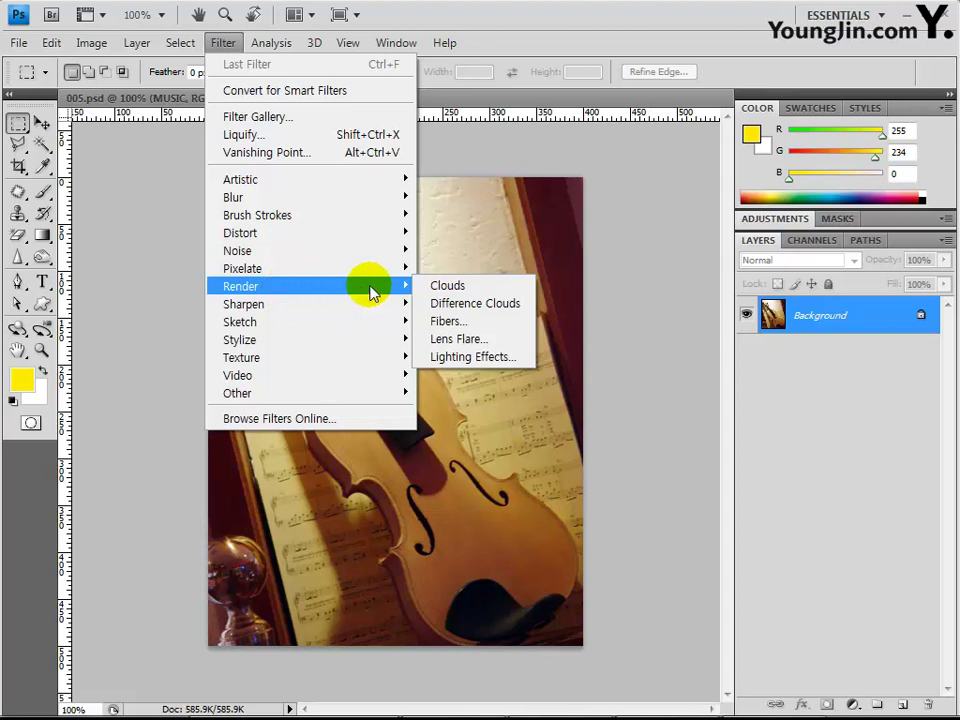
left_click(481, 343)
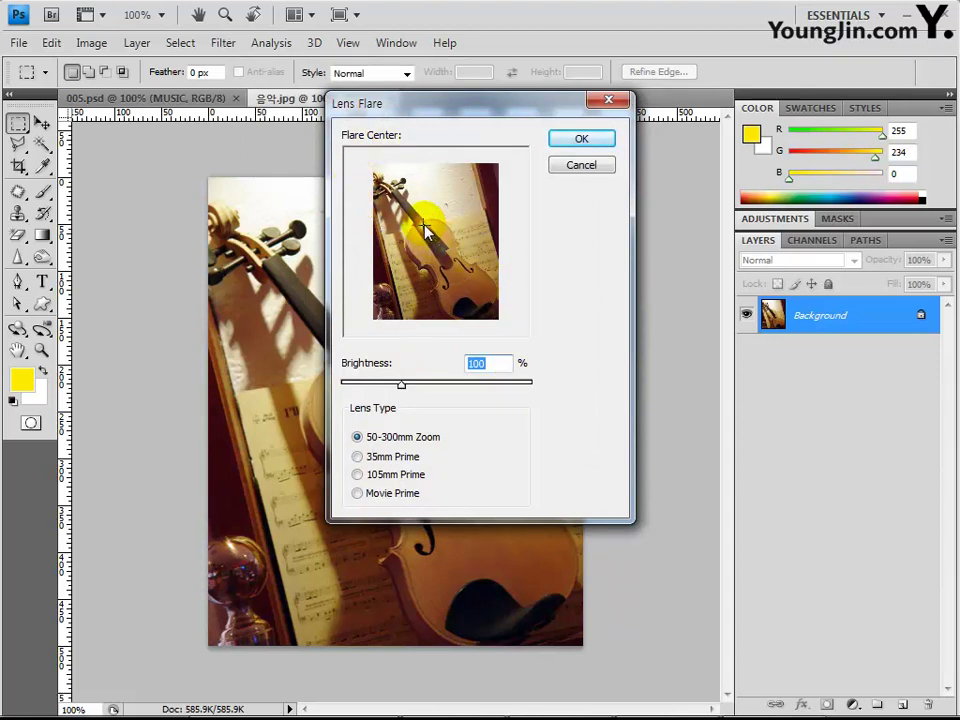
left_click_drag(425, 230, 460, 289)
left_click_drag(407, 270, 434, 203)
left_click_drag(434, 206, 427, 249)
left_click(426, 250)
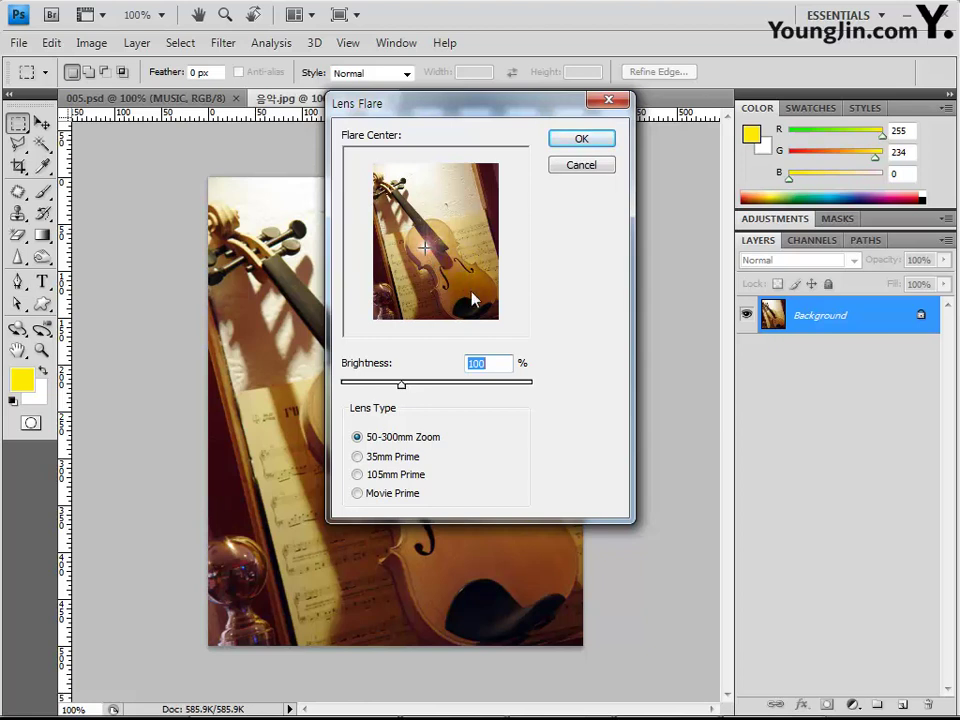
left_click(498, 362)
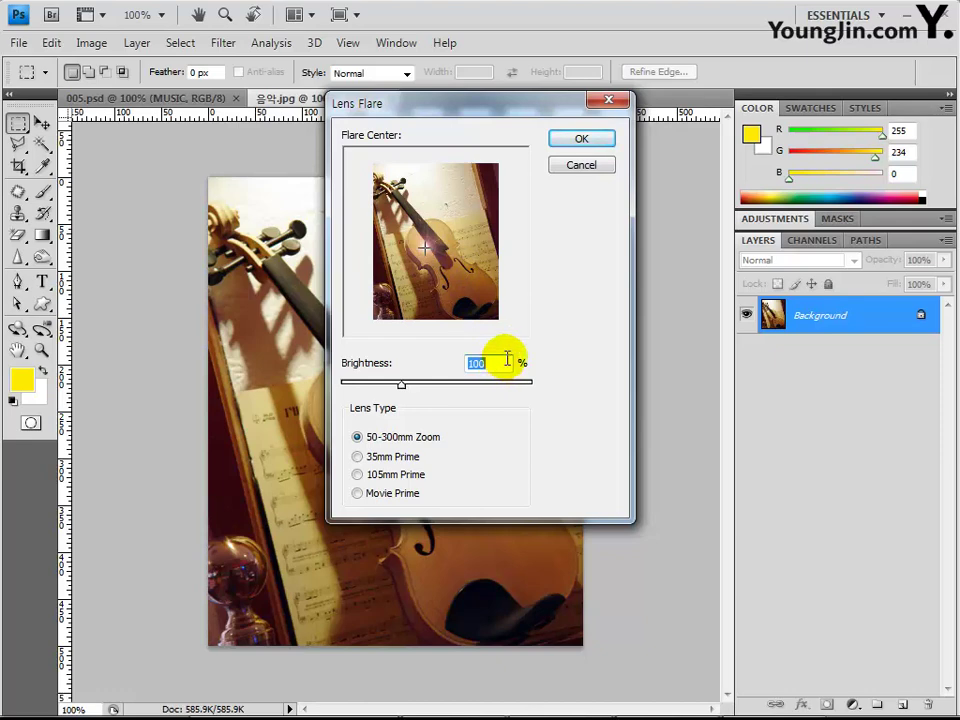
left_click(582, 145)
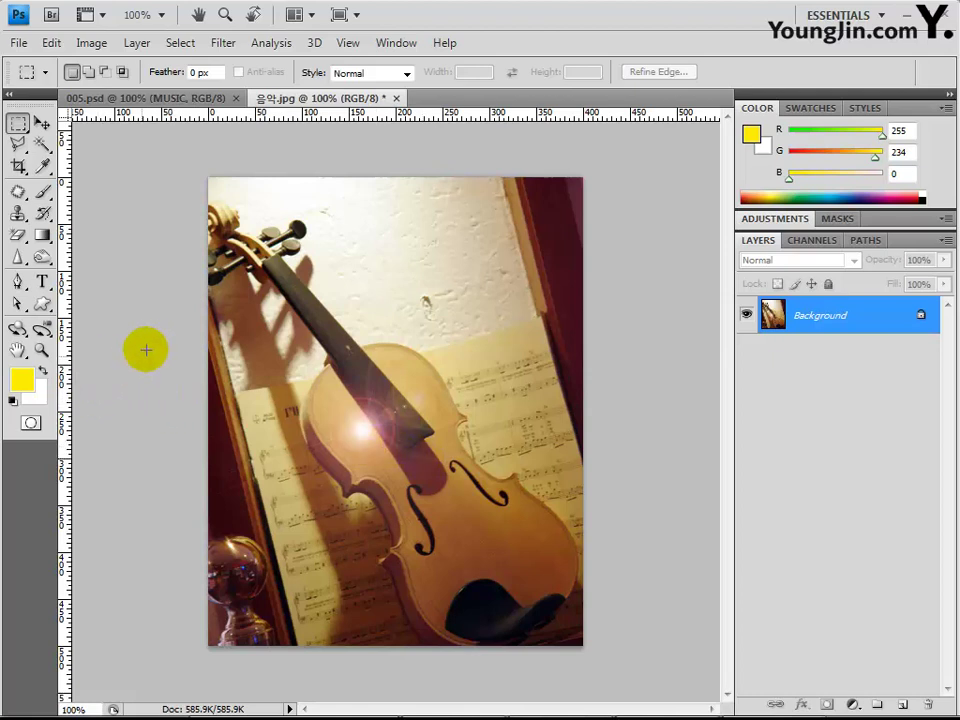
Choose the Rounded Rectangle tool with a 40 px corner radius
left_click(42, 306)
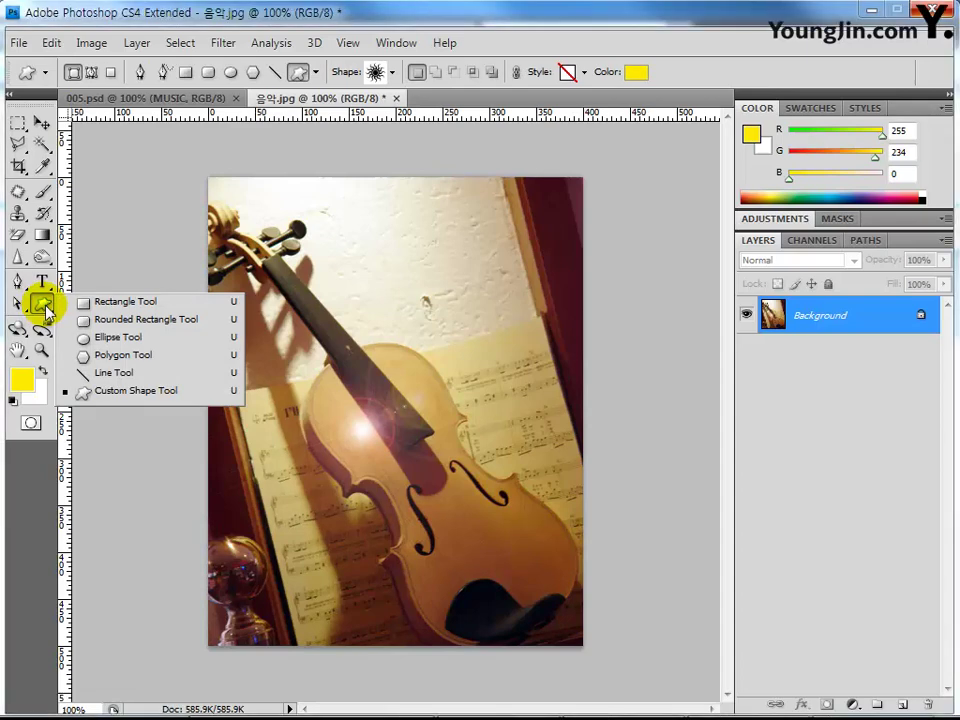
left_click(150, 322)
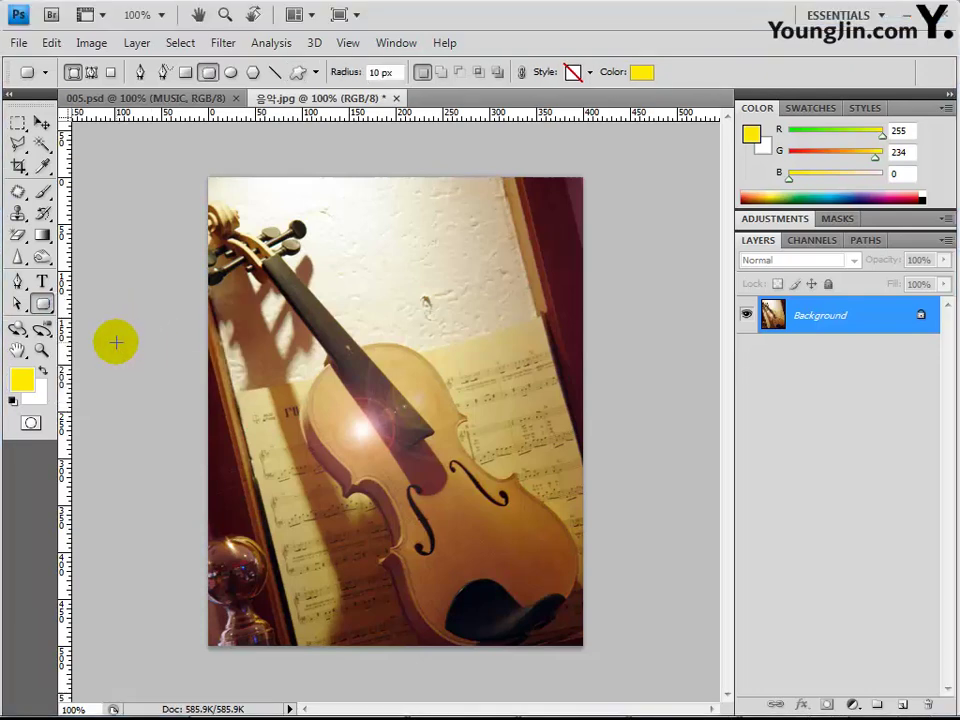
double_click(375, 72)
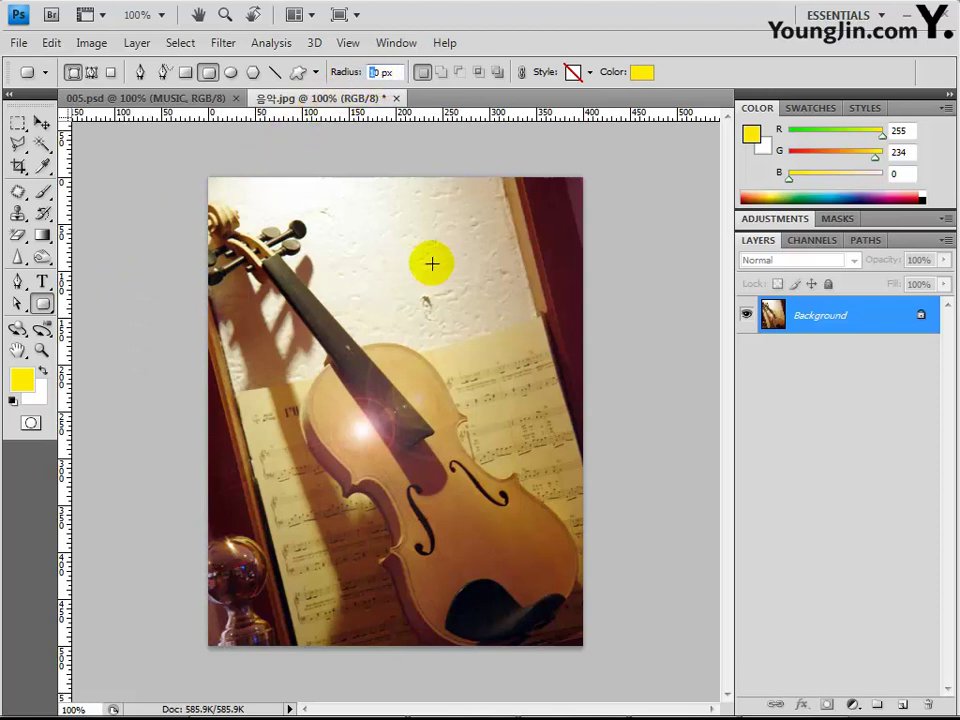
type("40")
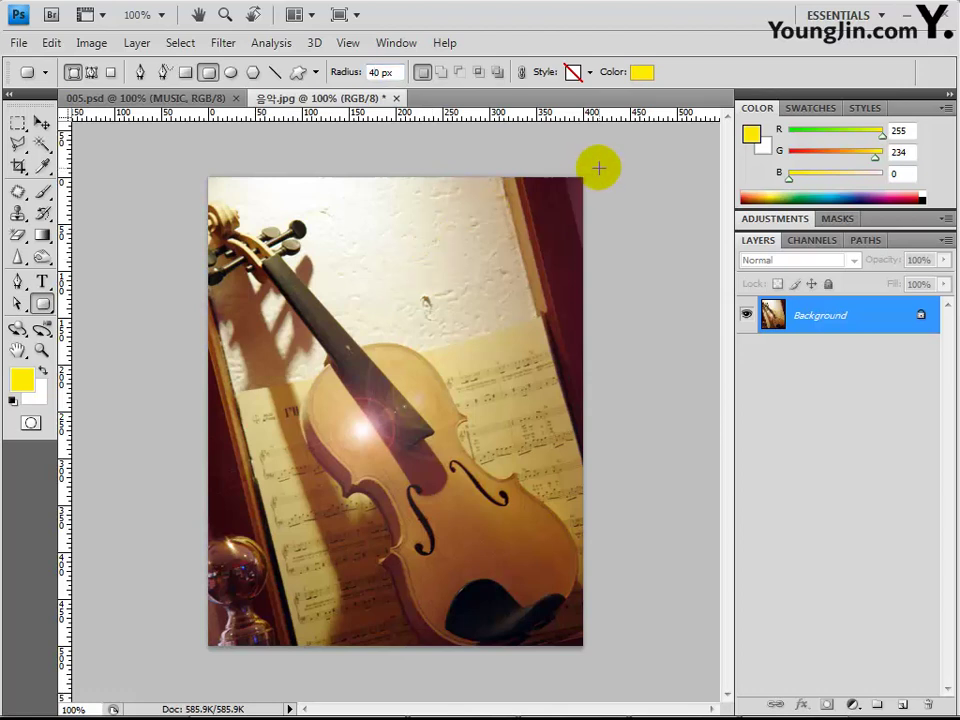
Set the shape colour to crimson 97002d
left_click(642, 79)
left_click_drag(770, 497, 815, 499)
left_click(690, 529)
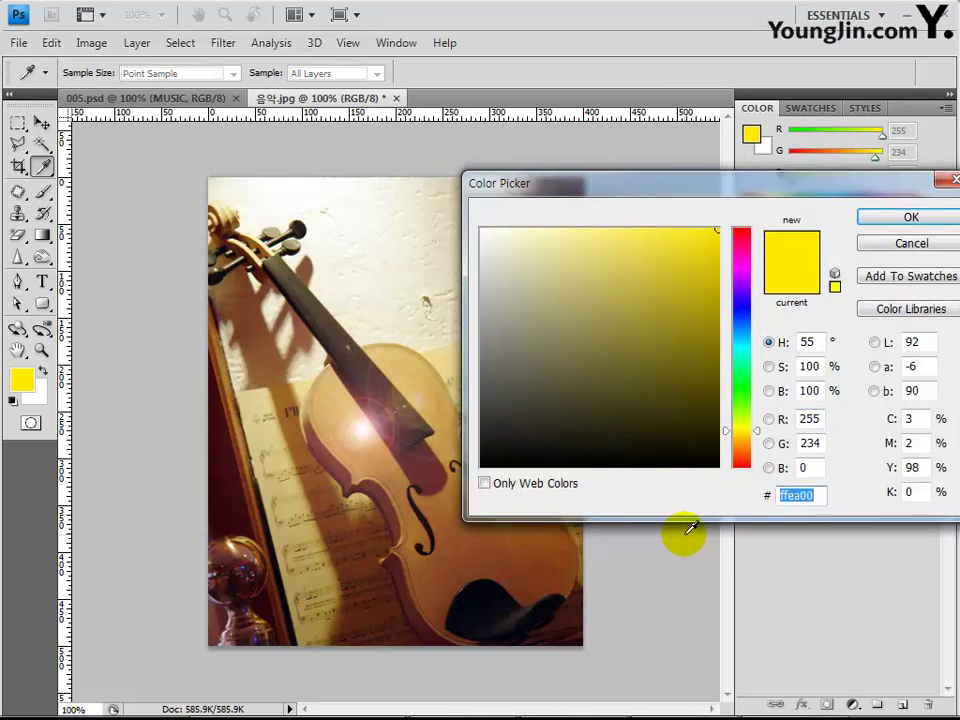
type("9")
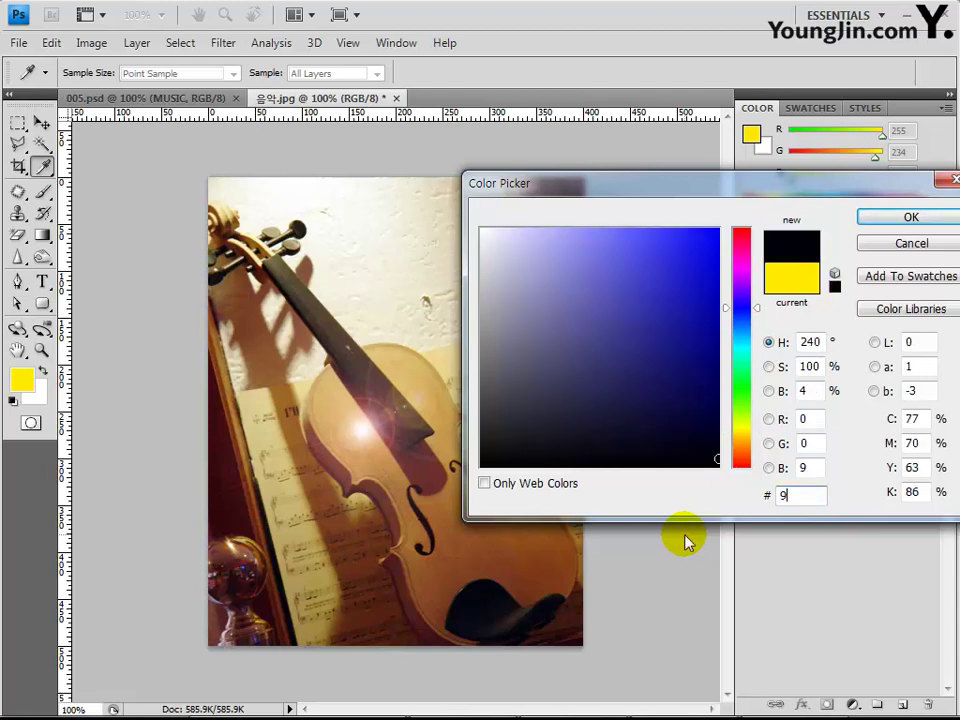
type("7002")
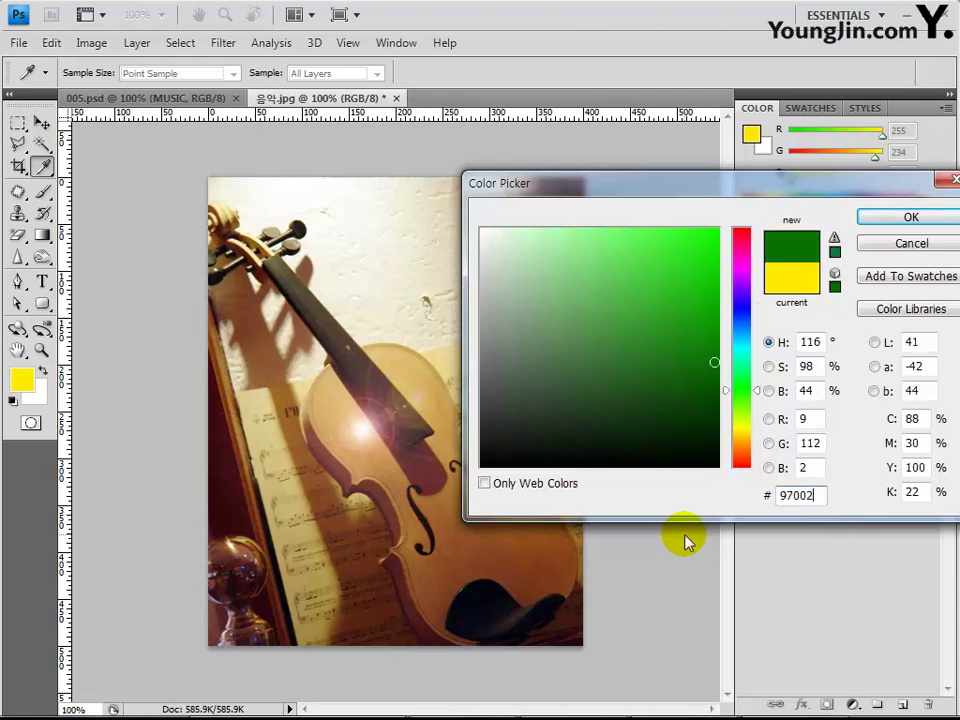
type("d")
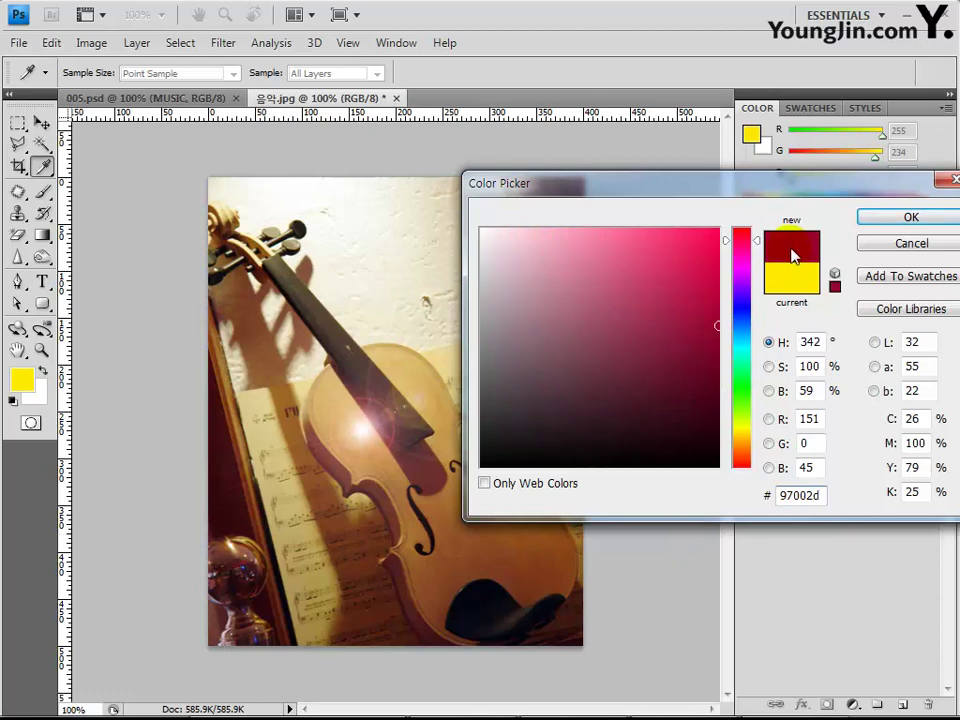
left_click(894, 220)
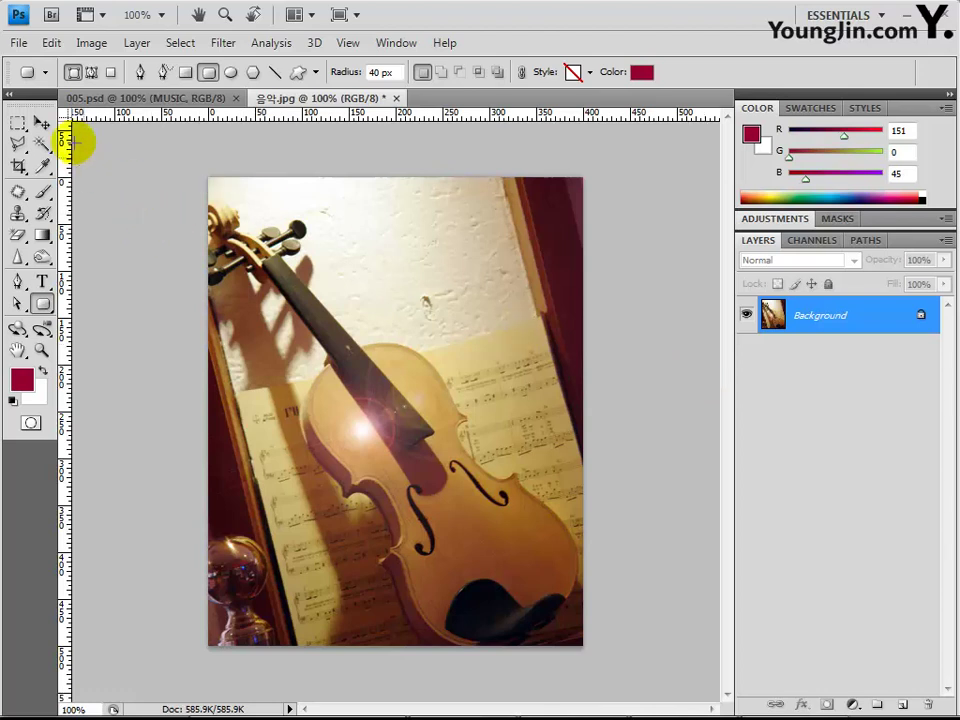
Draw a crimson rounded bar across the lower photo, nudge it up slightly, and set opacity to 70%
left_click(72, 74)
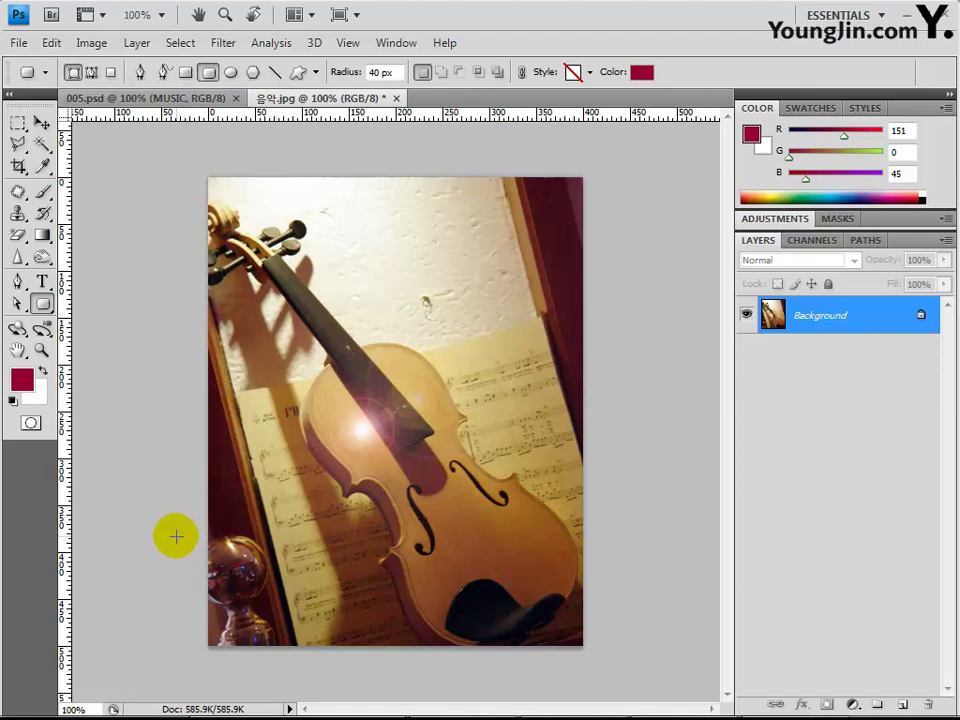
left_click_drag(176, 529, 481, 577)
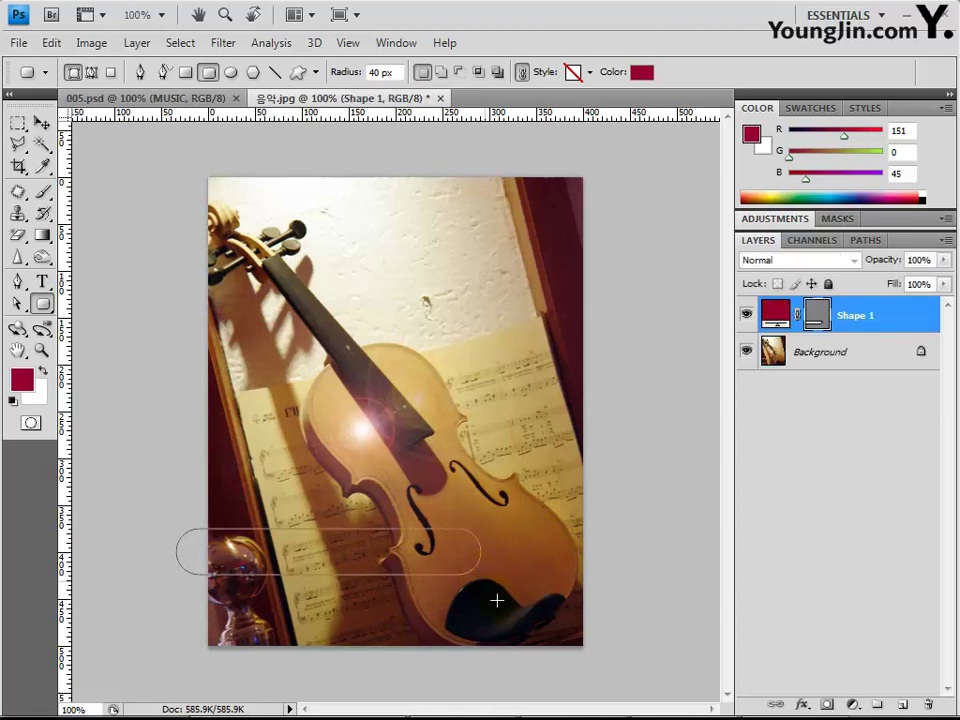
left_click(41, 122)
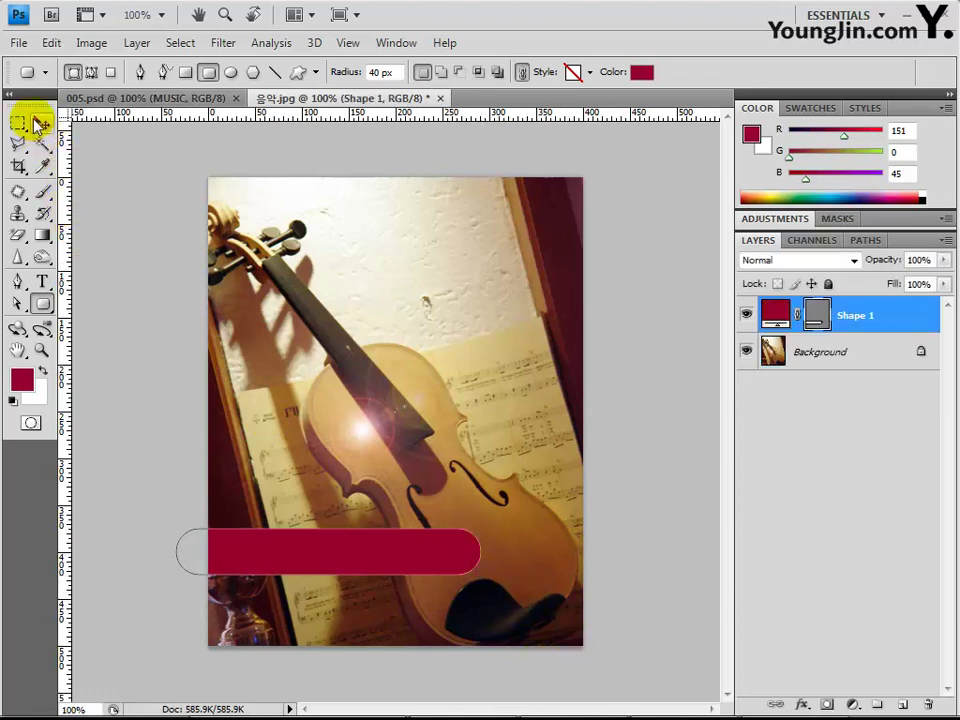
left_click(369, 556)
mouse_move(369, 557)
left_mouse_down()
mouse_move(369, 548)
mouse_move(370, 559)
left_mouse_up()
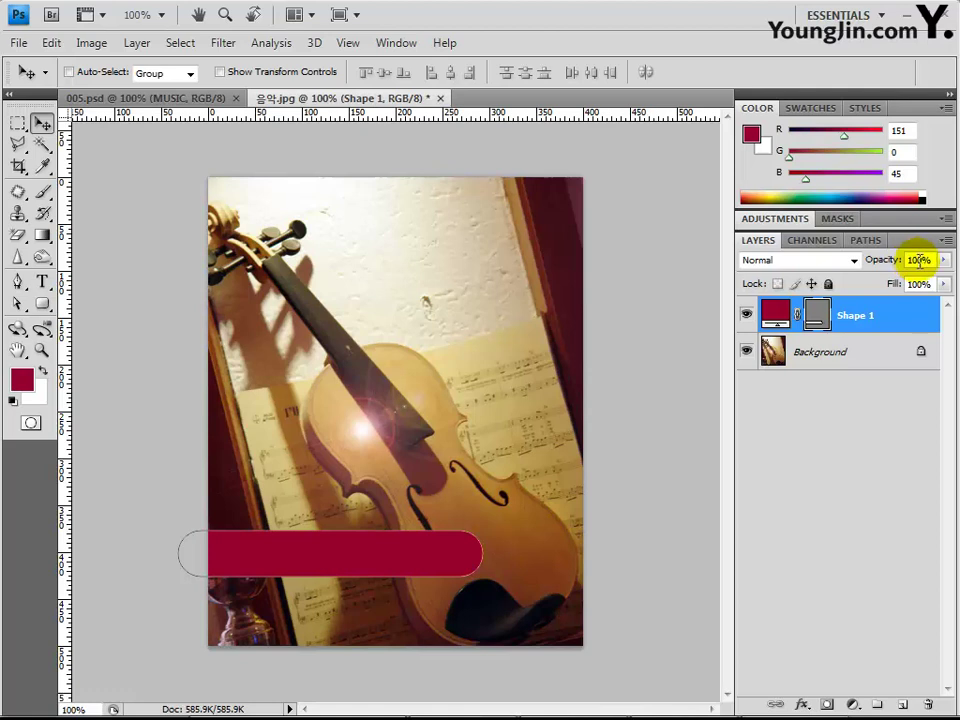
left_click_drag(928, 260, 853, 266)
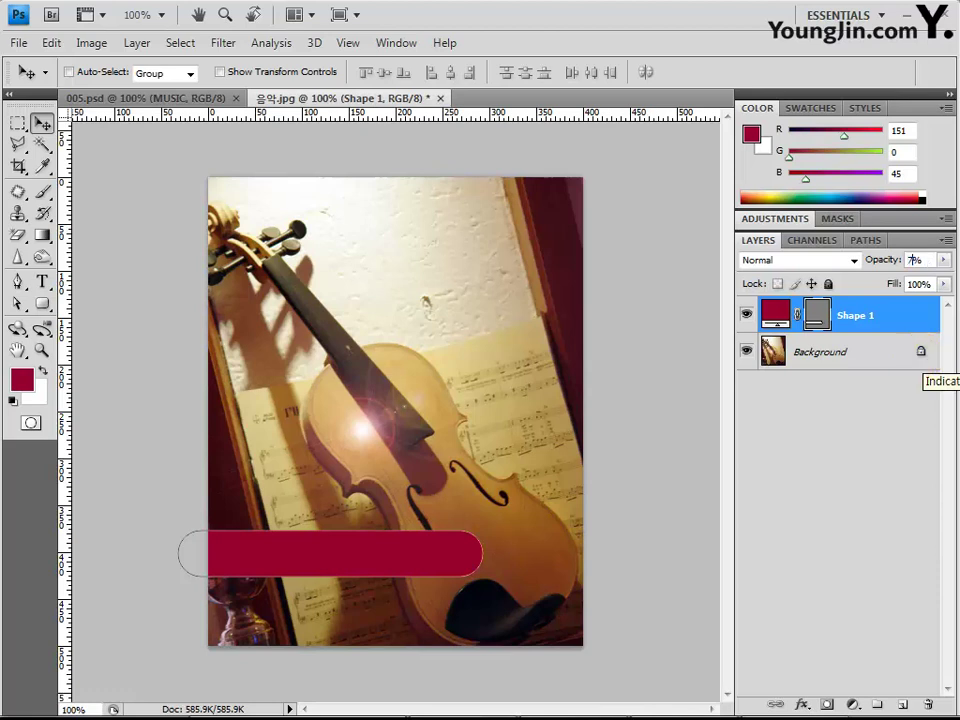
type("70")
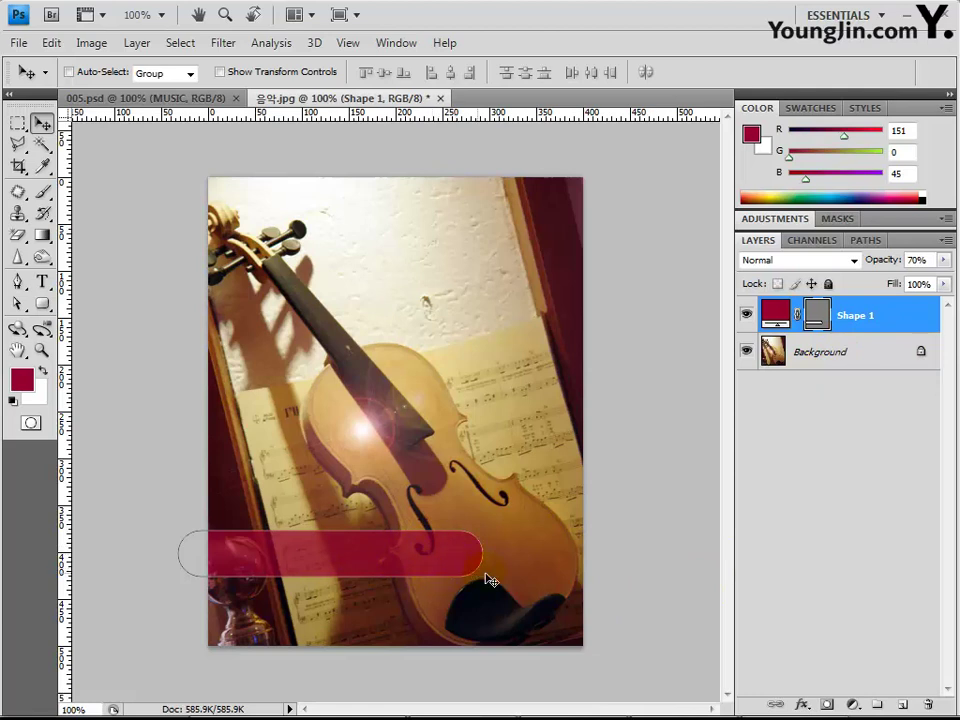
Apply an Outer Glow layer style to the crimson Shape 1 bar, then deselect its layer
left_click(805, 705)
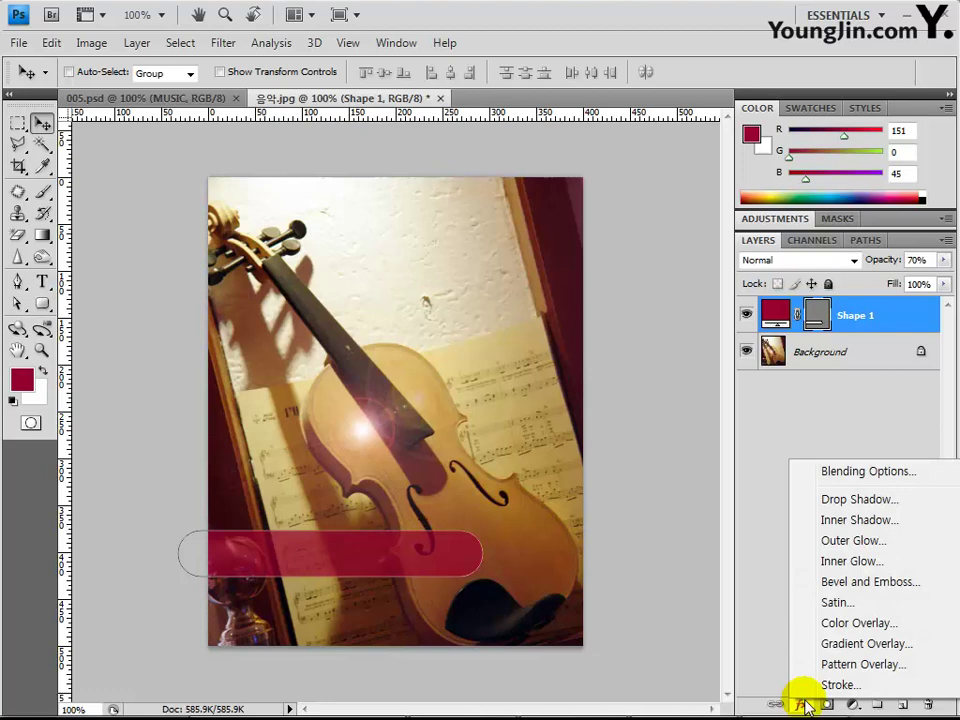
left_click(855, 542)
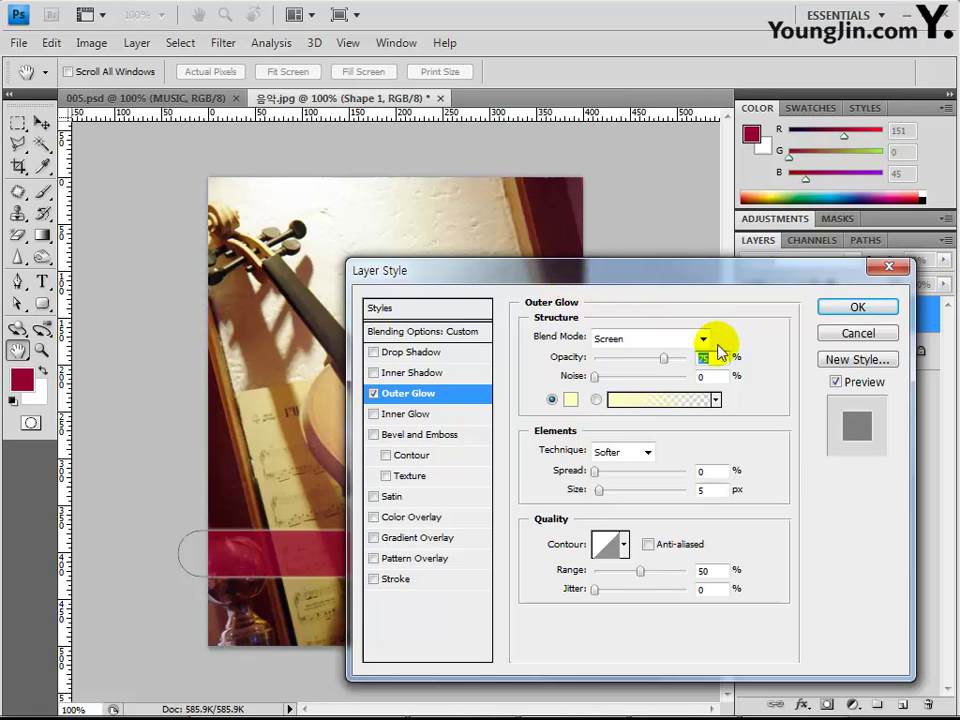
left_click(835, 304)
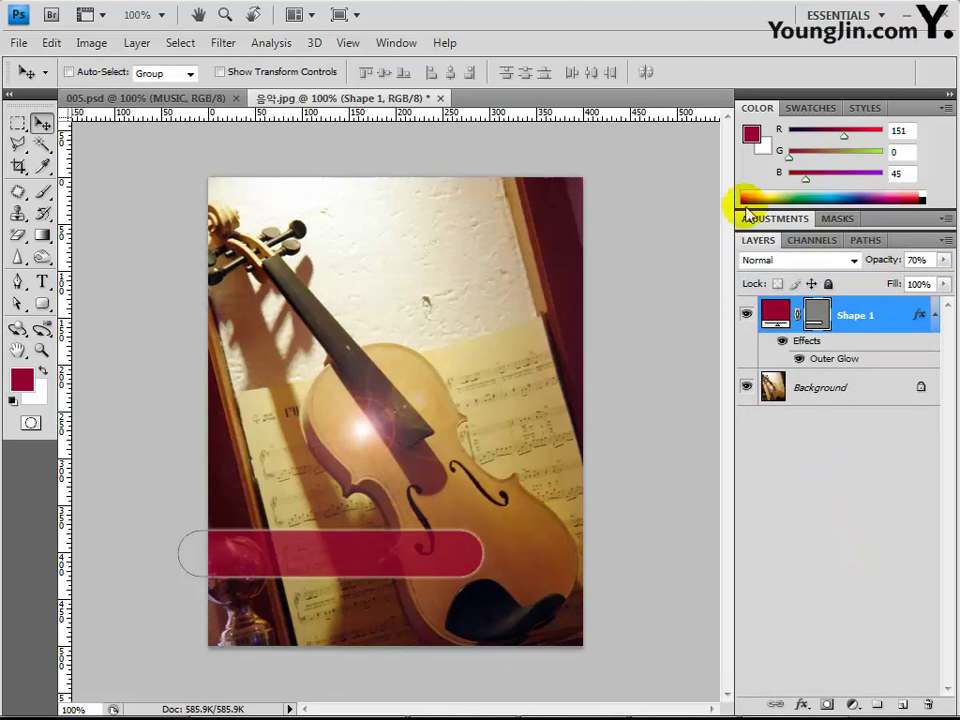
left_click(790, 450)
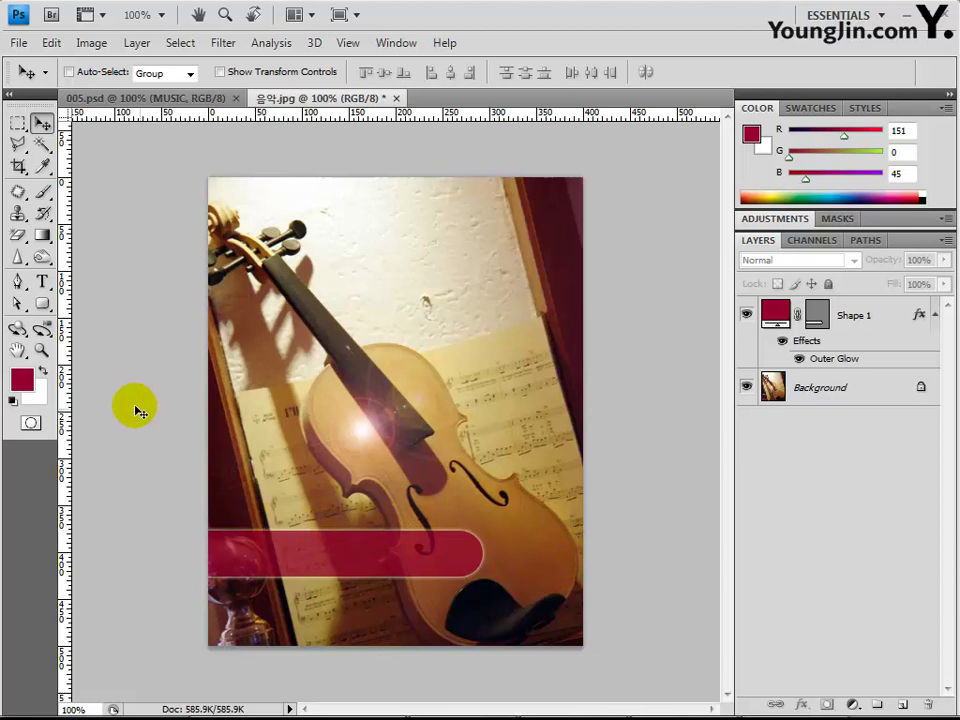
Switch to the Custom Shape Tool and choose the Bass Clef shape
left_click(43, 305)
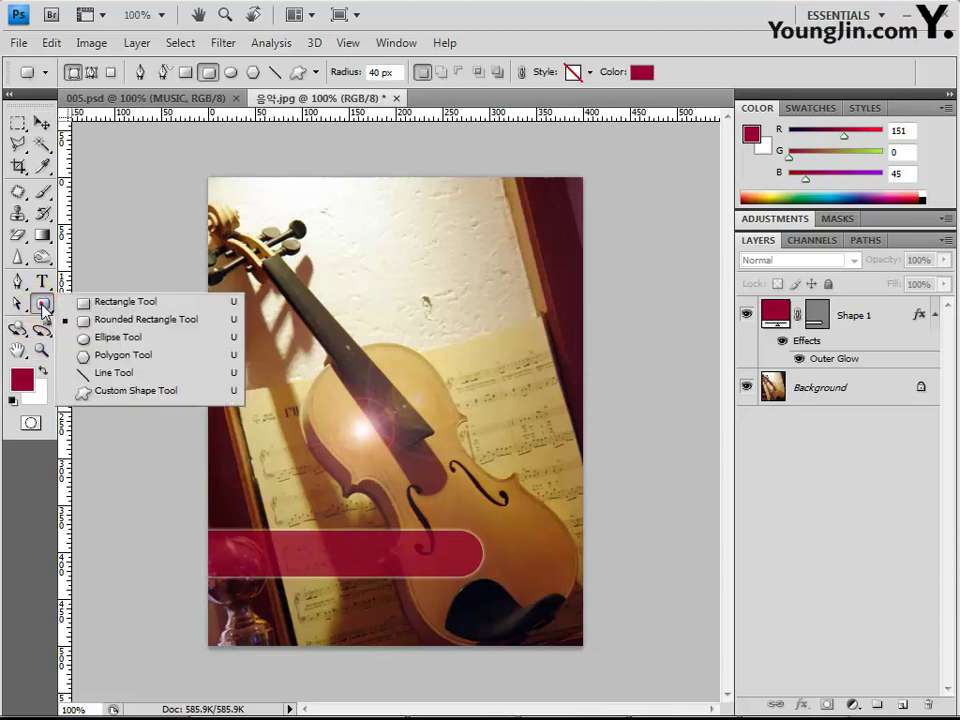
left_click(127, 393)
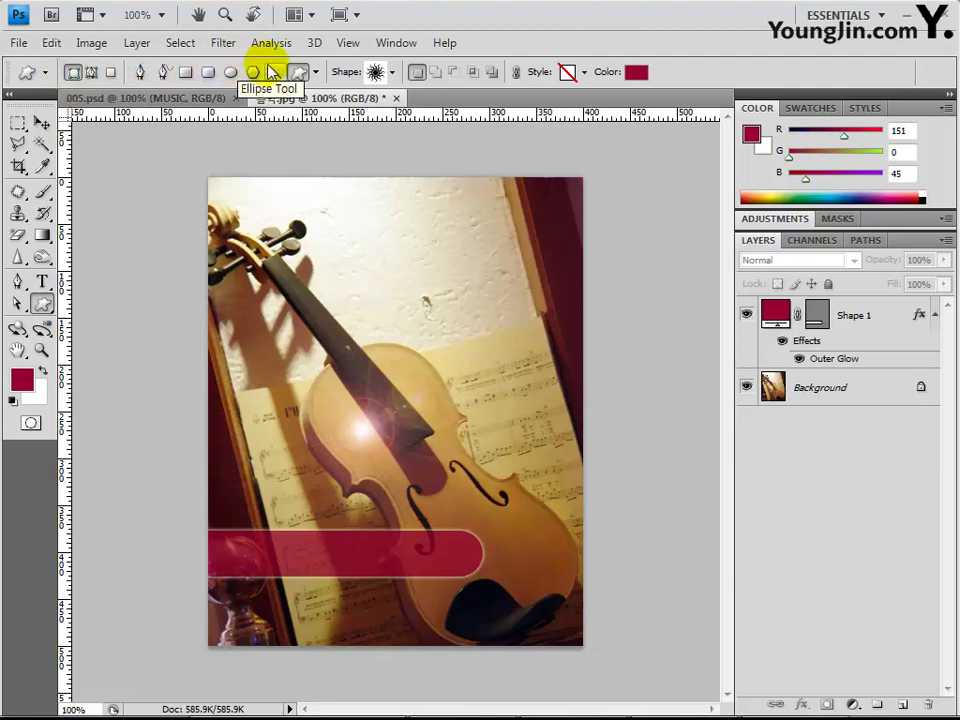
left_click(392, 72)
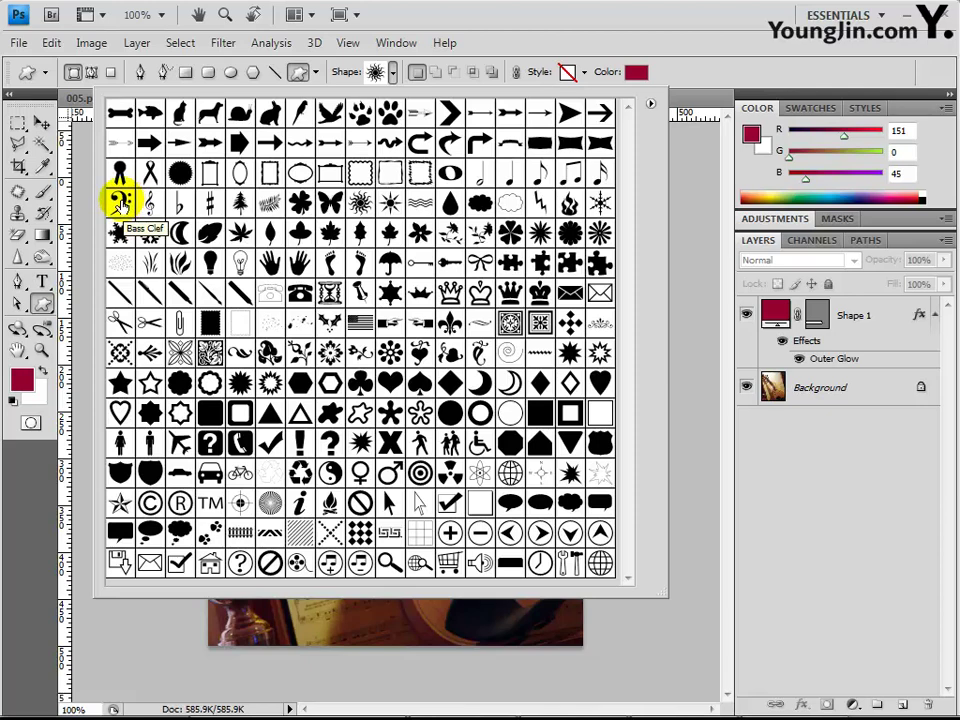
left_click(119, 204)
double_click(119, 204)
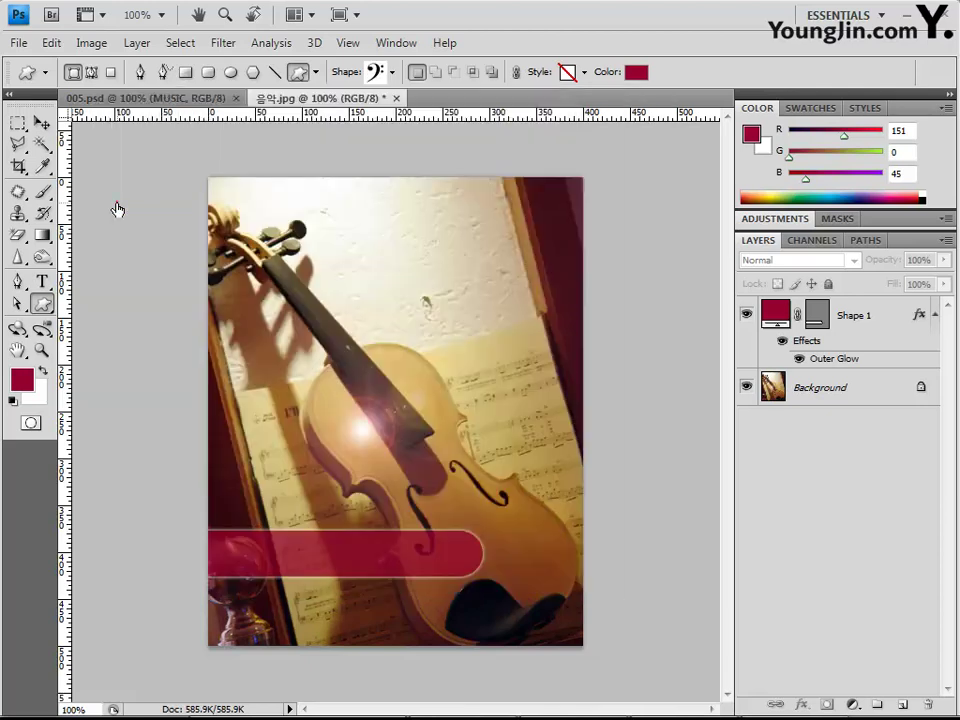
Set the shape fill colour to dark mauve 5b3d41
left_click(636, 74)
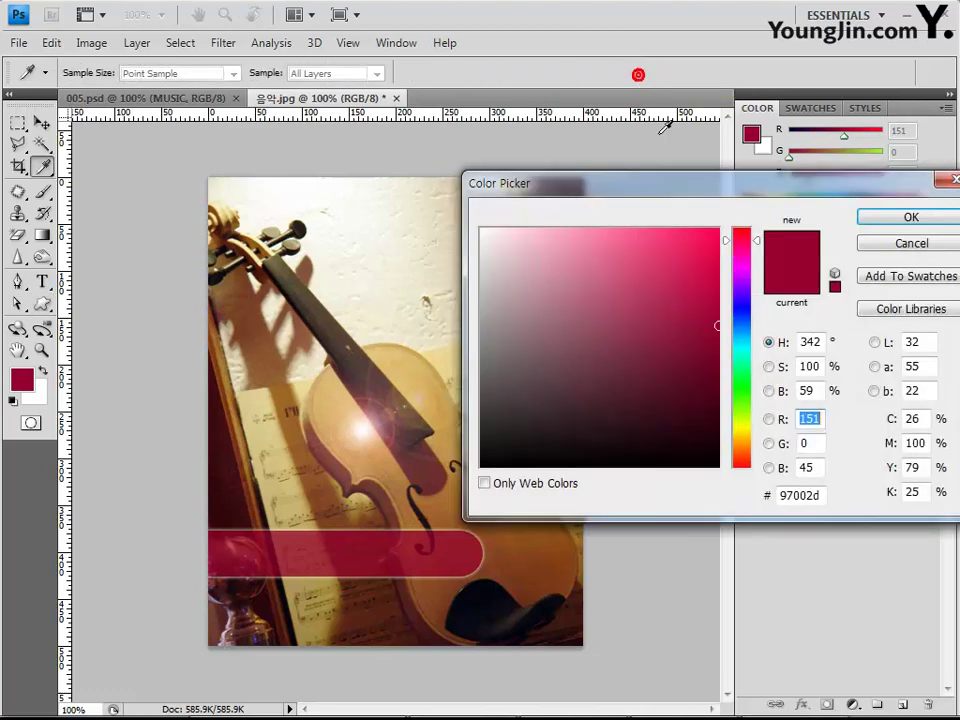
left_click(815, 495)
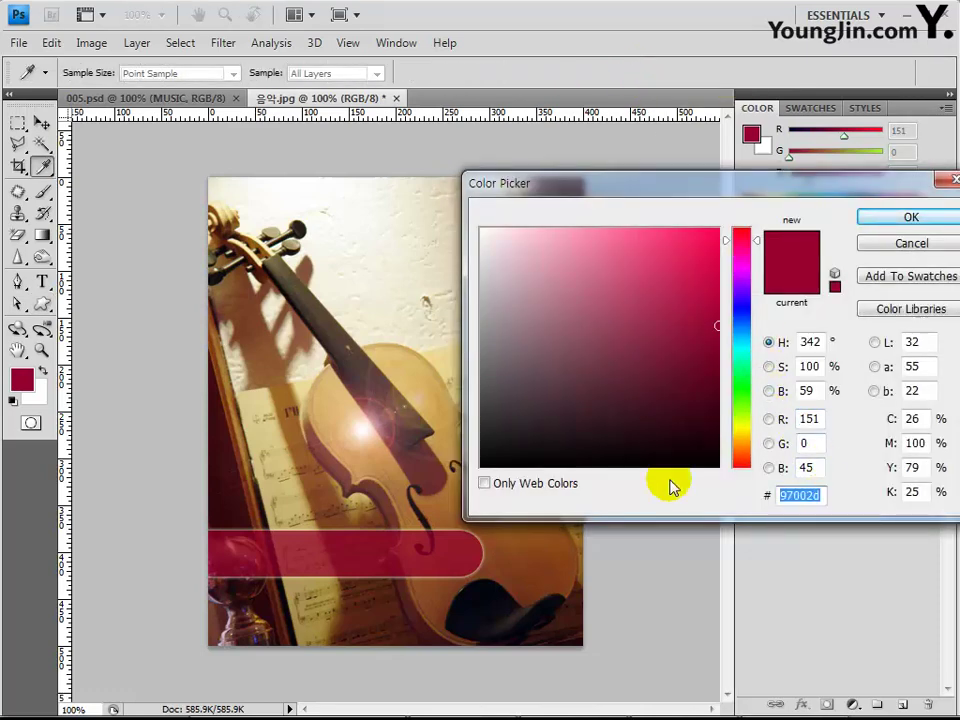
type("5b")
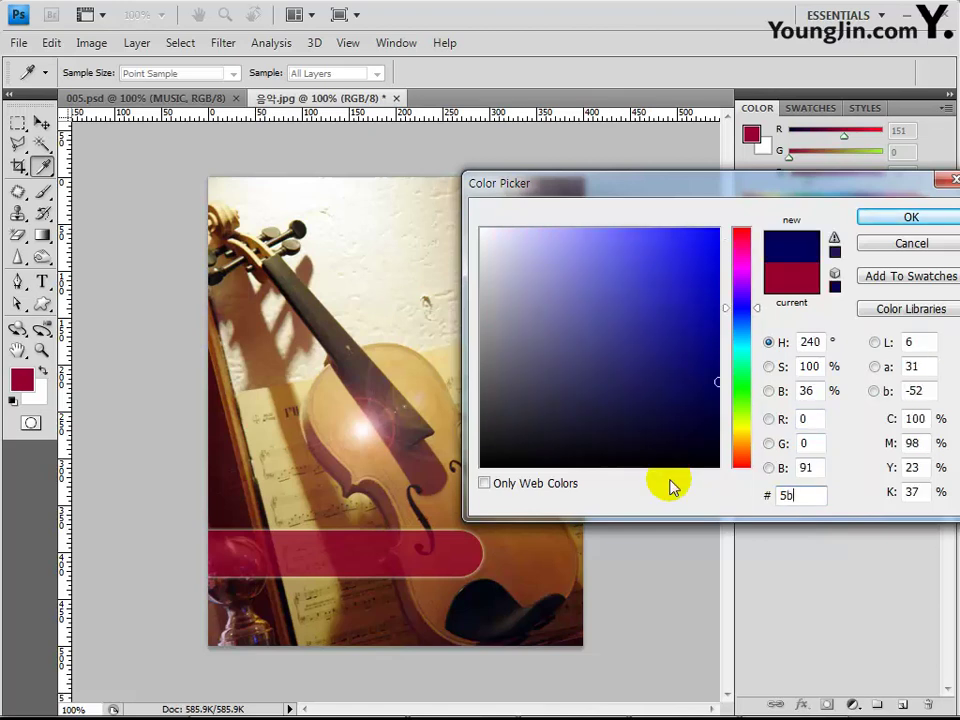
type("3")
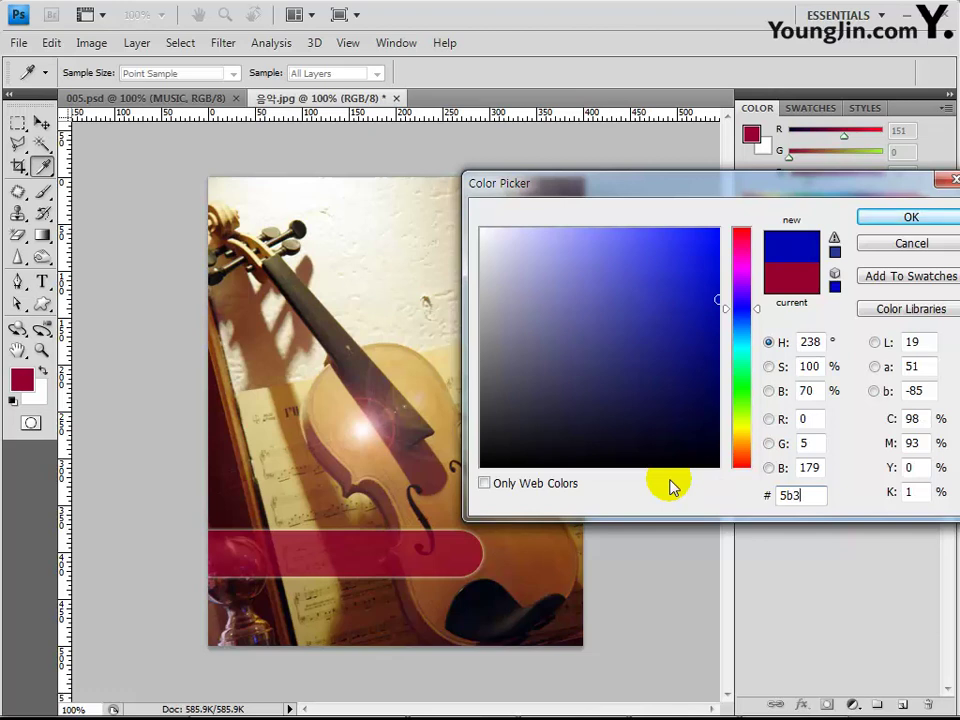
type("d41")
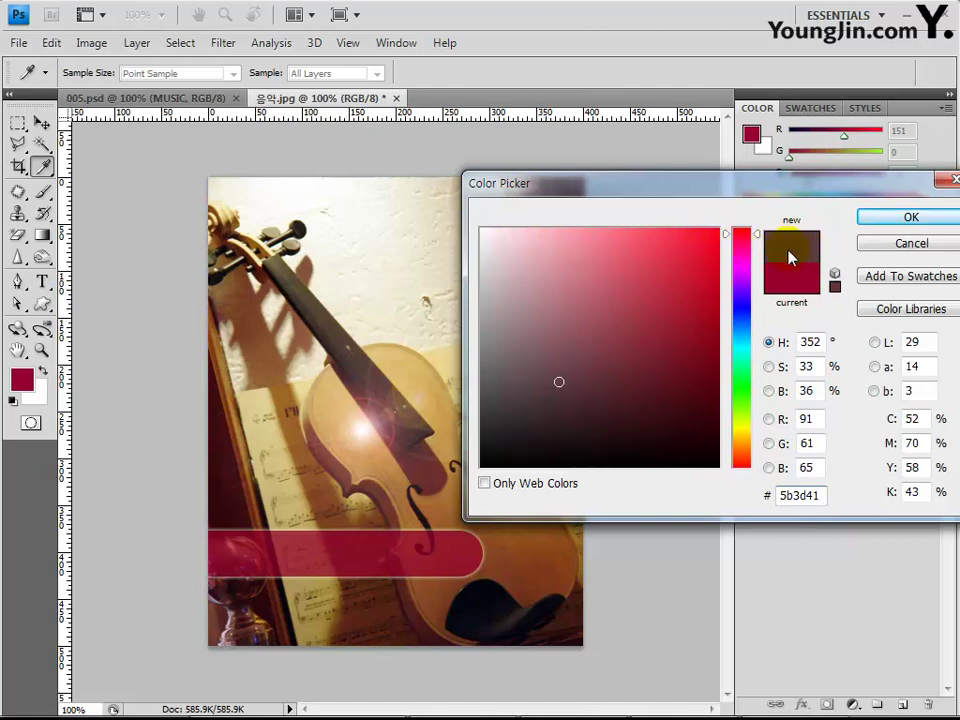
left_click(876, 220)
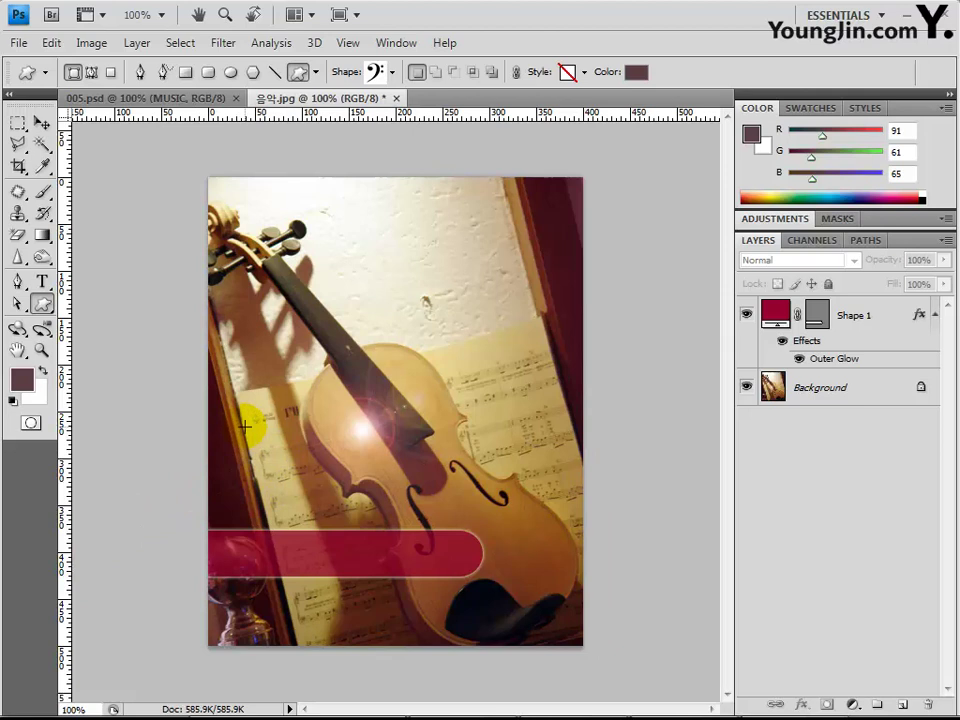
Draw a dark mauve bass clef on a new layer above the red bar's left end
left_click_drag(240, 426, 337, 540)
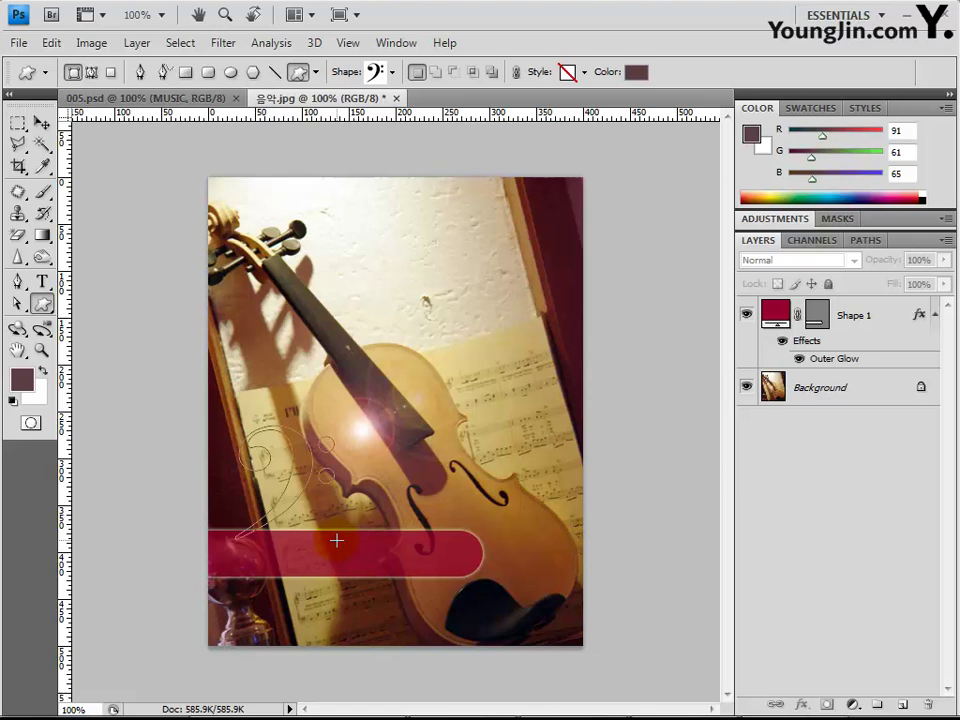
left_click_drag(337, 540, 339, 549)
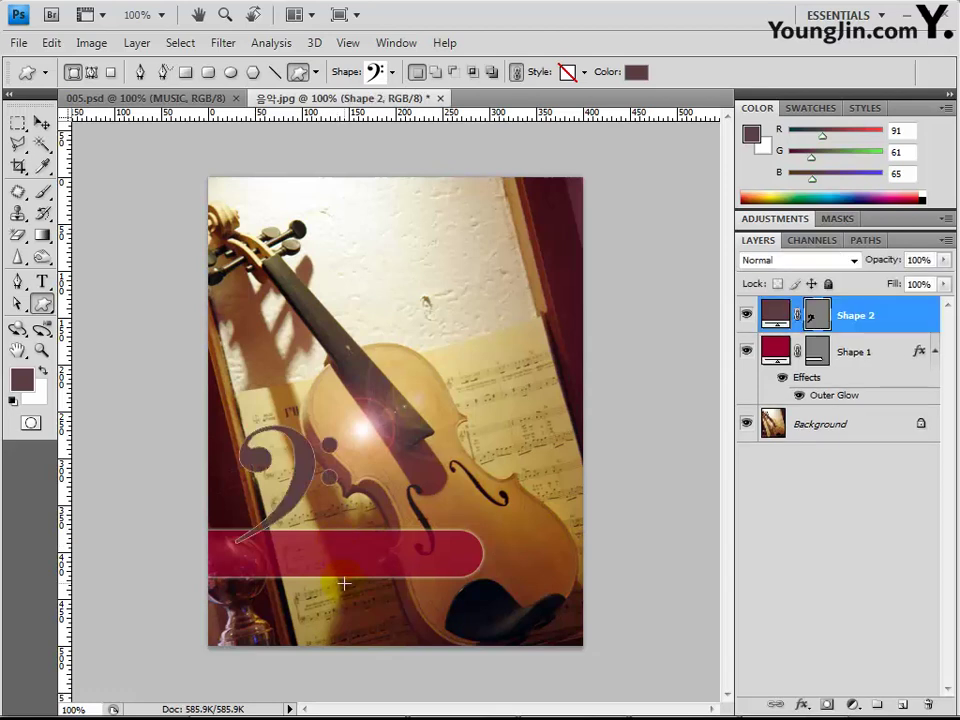
left_click(354, 469)
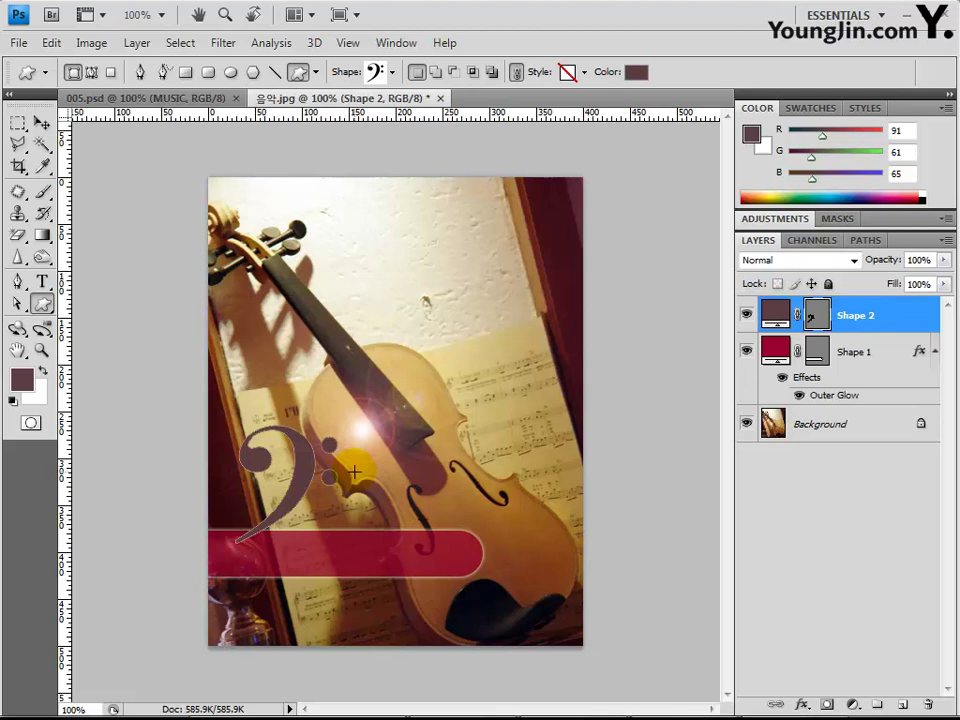
Scale the bass clef down to 89.5% with Free Transform and commit it
key("ctrl+t")
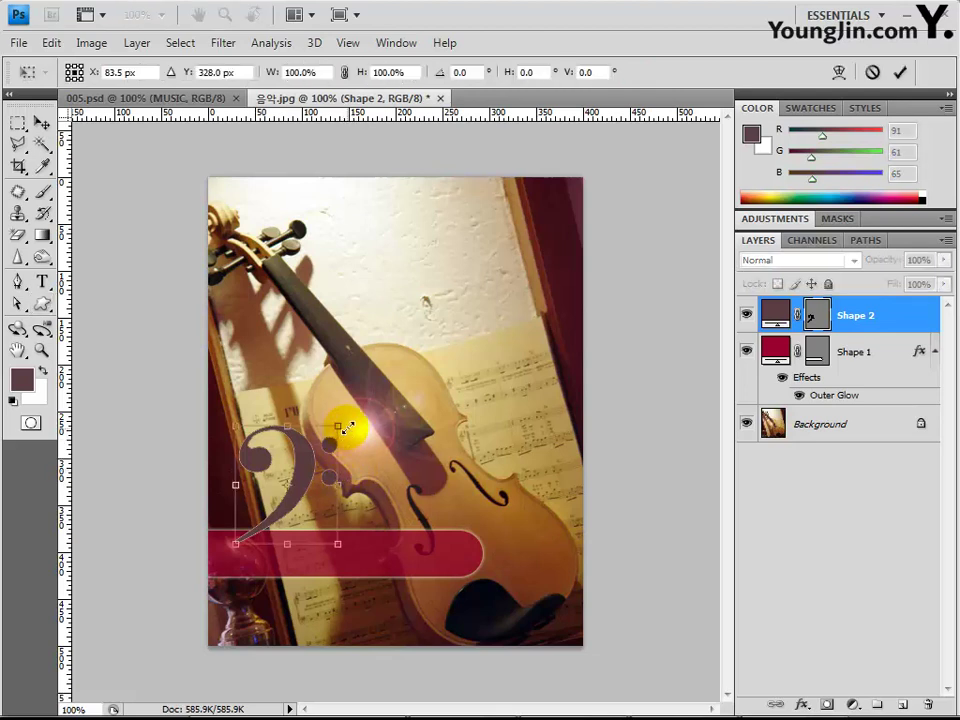
left_click_drag(333, 425, 329, 437)
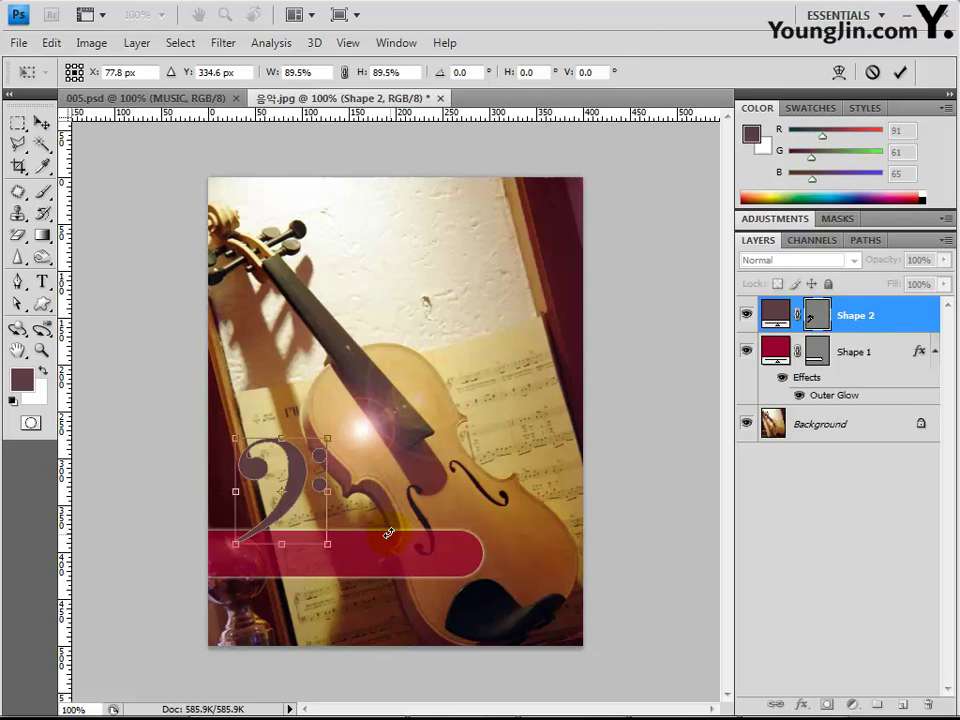
key("Return")
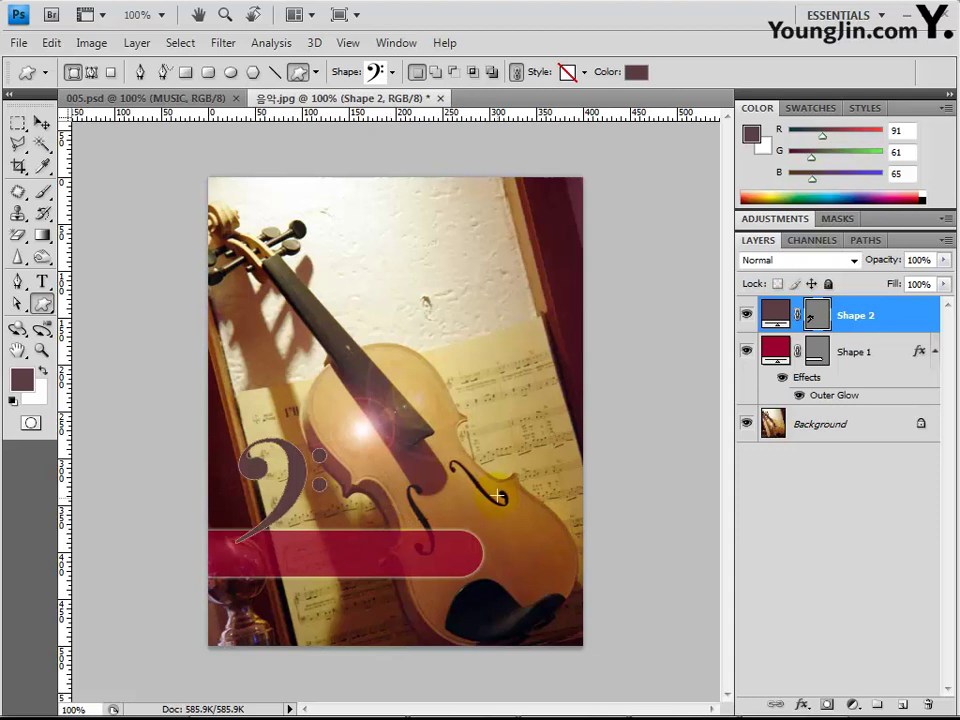
Add a Drop Shadow layer effect to the bass clef's Shape 2 layer
left_click(802, 704)
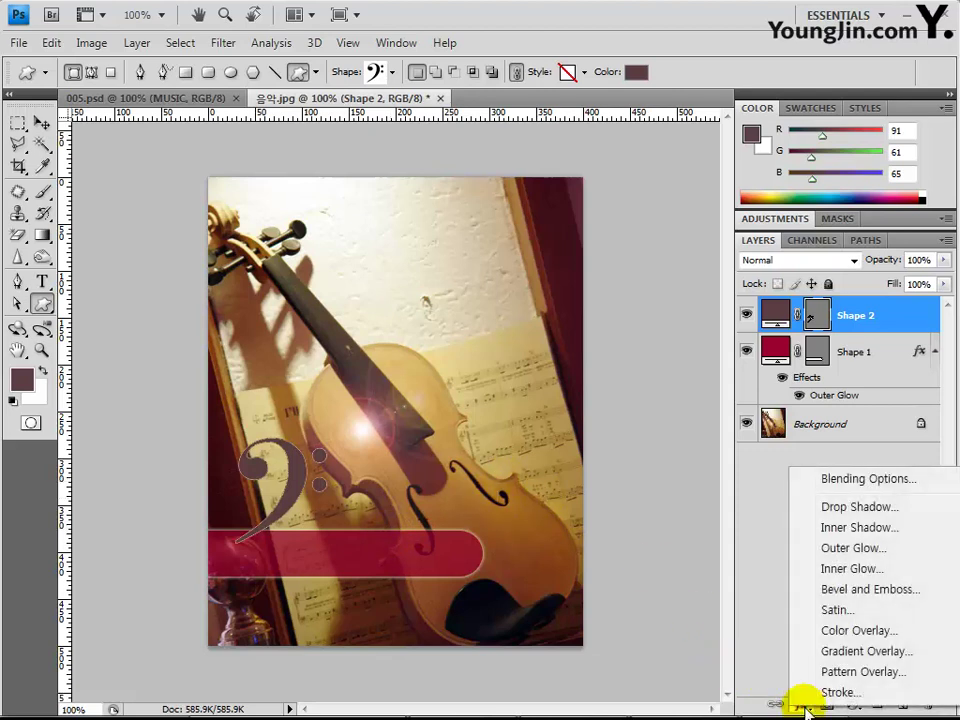
left_click(834, 508)
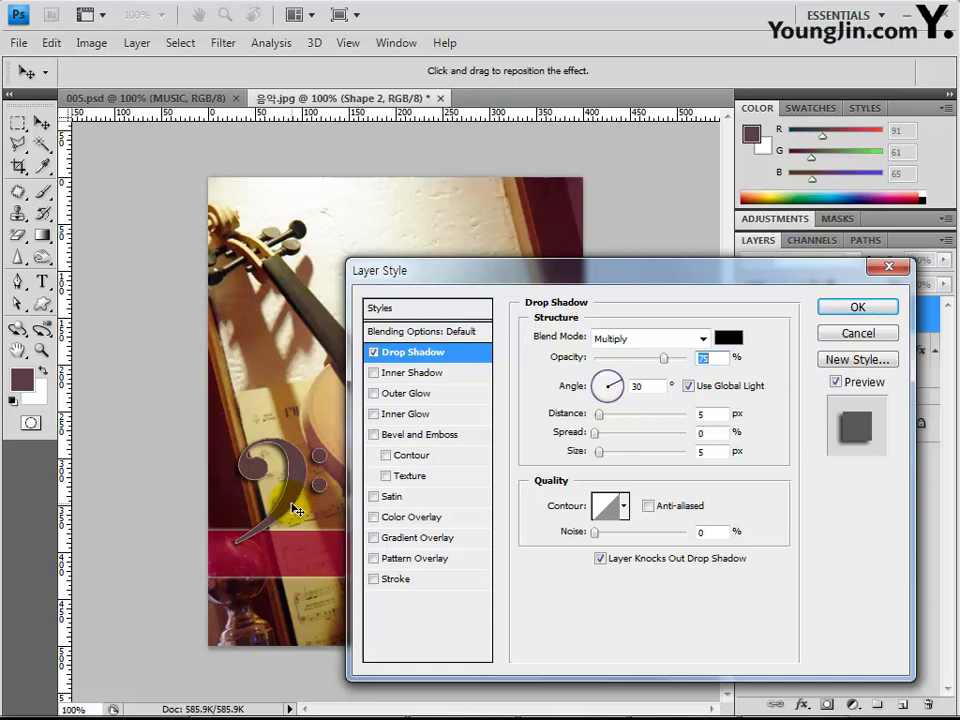
left_click(857, 308)
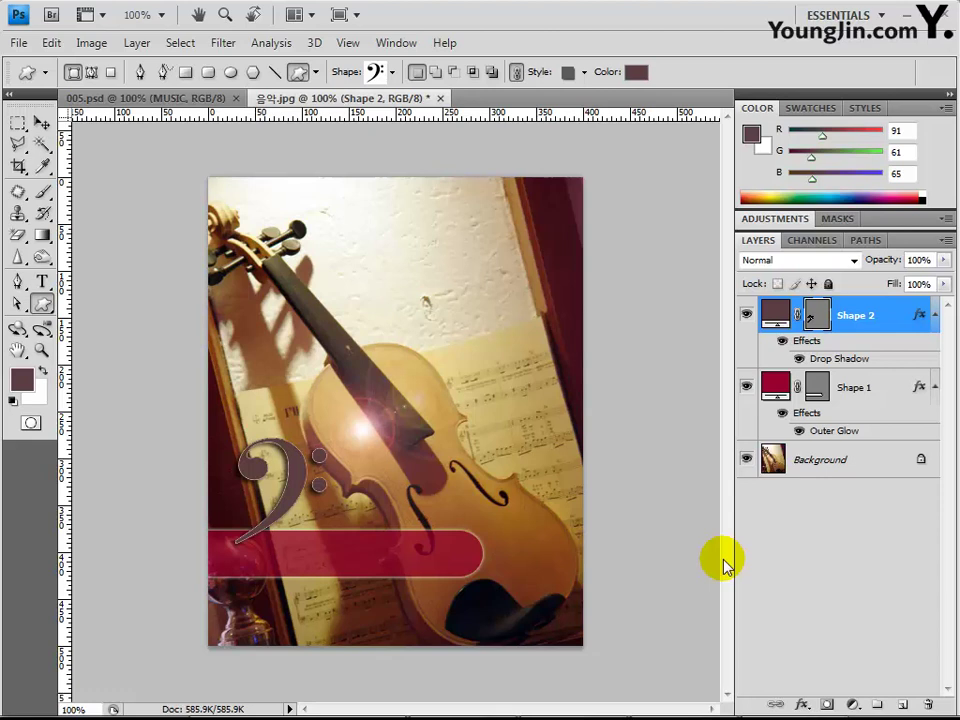
left_click(43, 306)
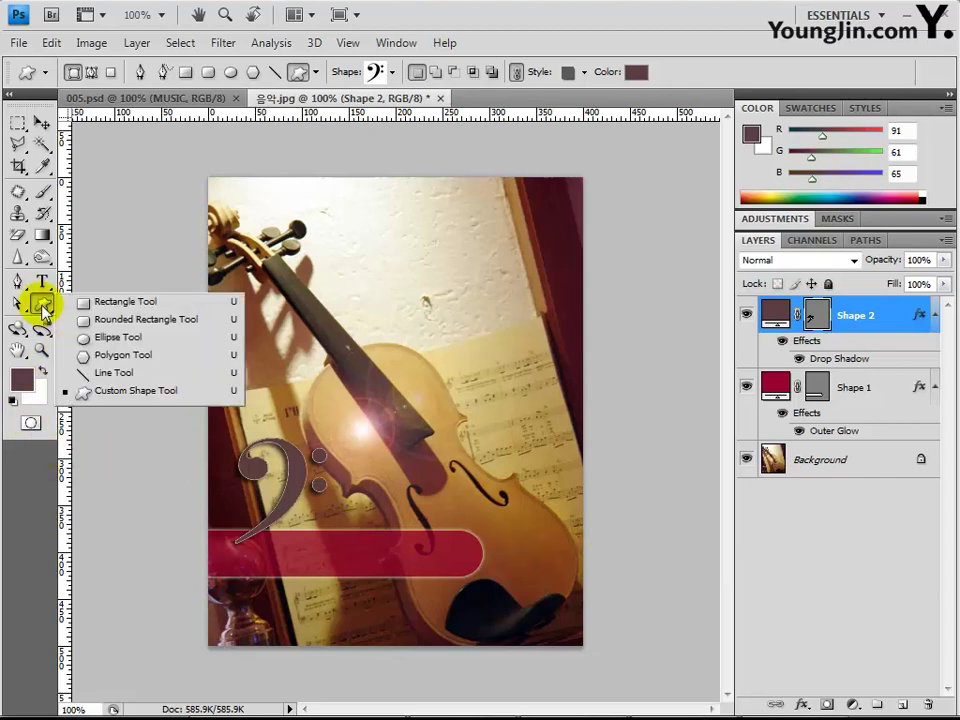
Pick the Talk 1 custom shape and draw a speech bubble right of the violin scroll
left_click(165, 391)
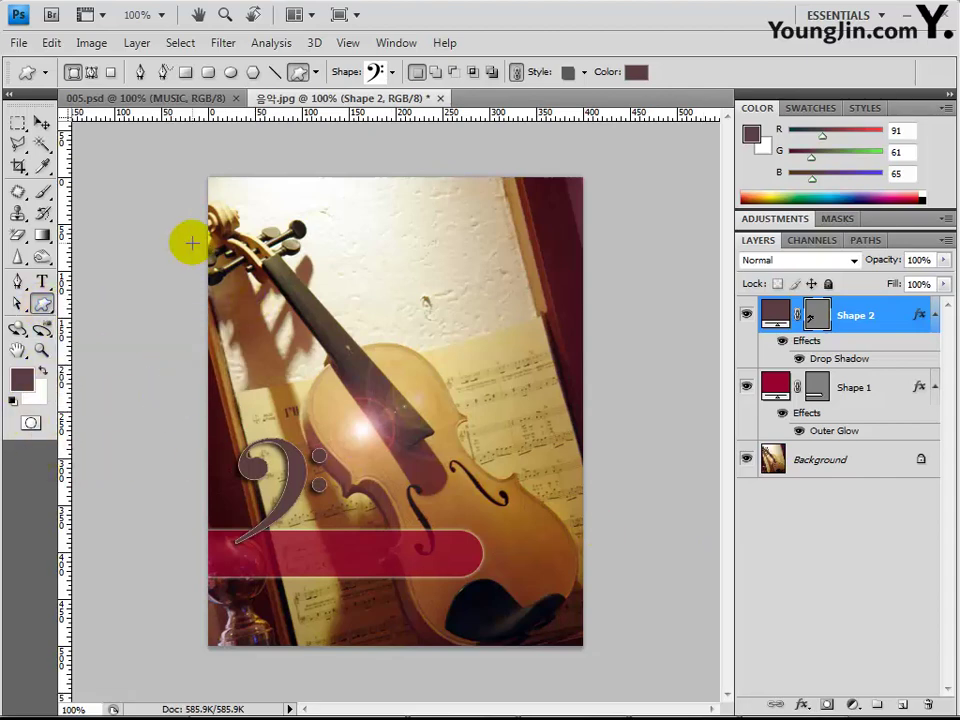
left_click(379, 74)
left_click(380, 77)
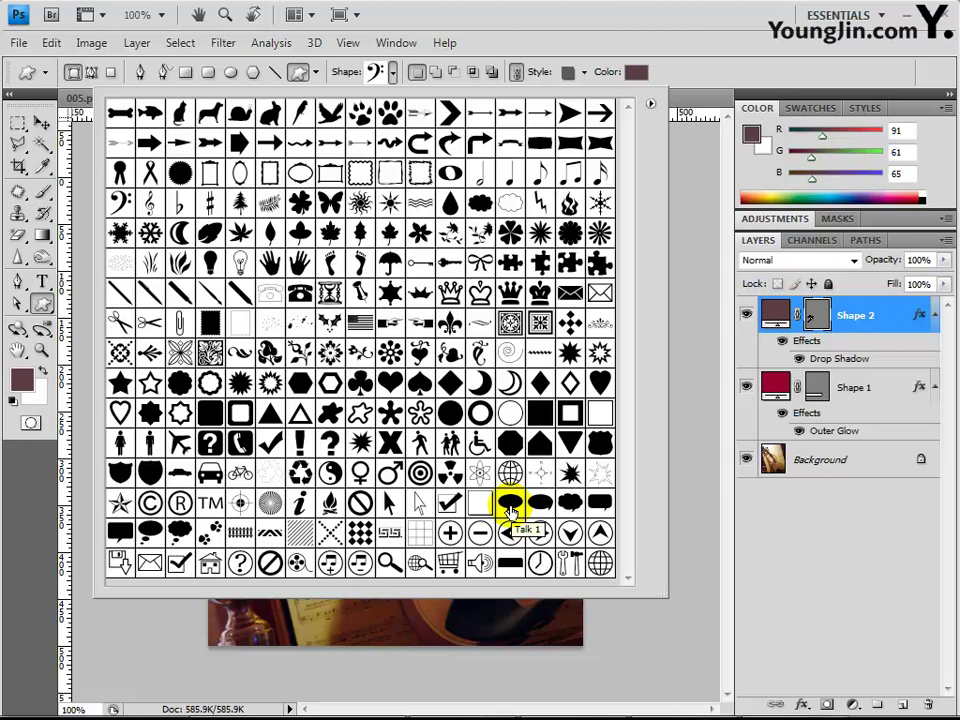
double_click(510, 507)
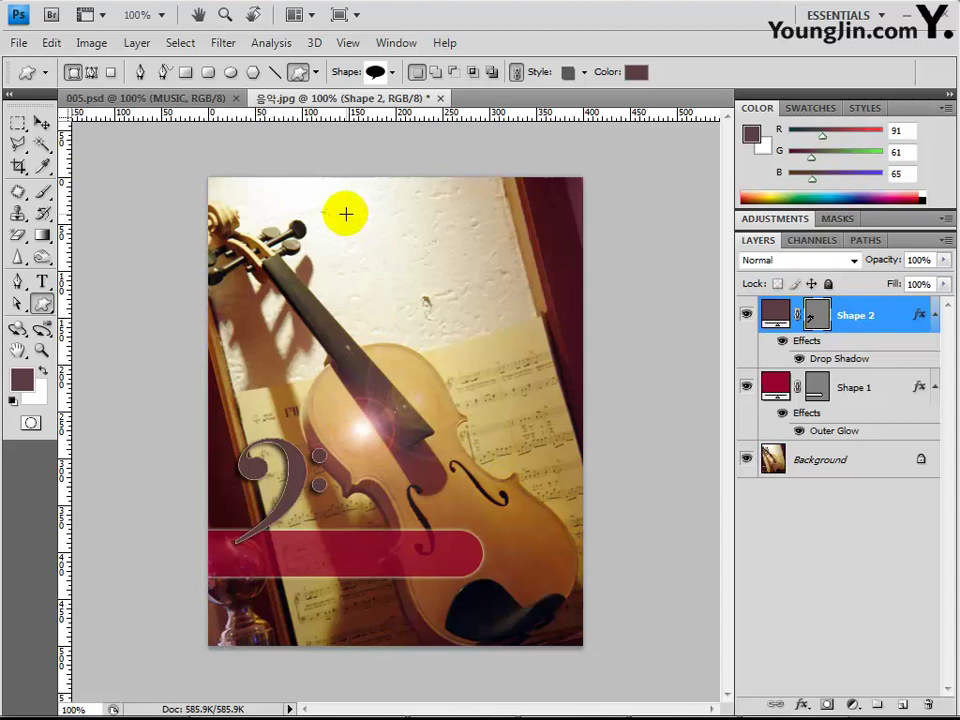
left_click_drag(334, 211, 501, 324)
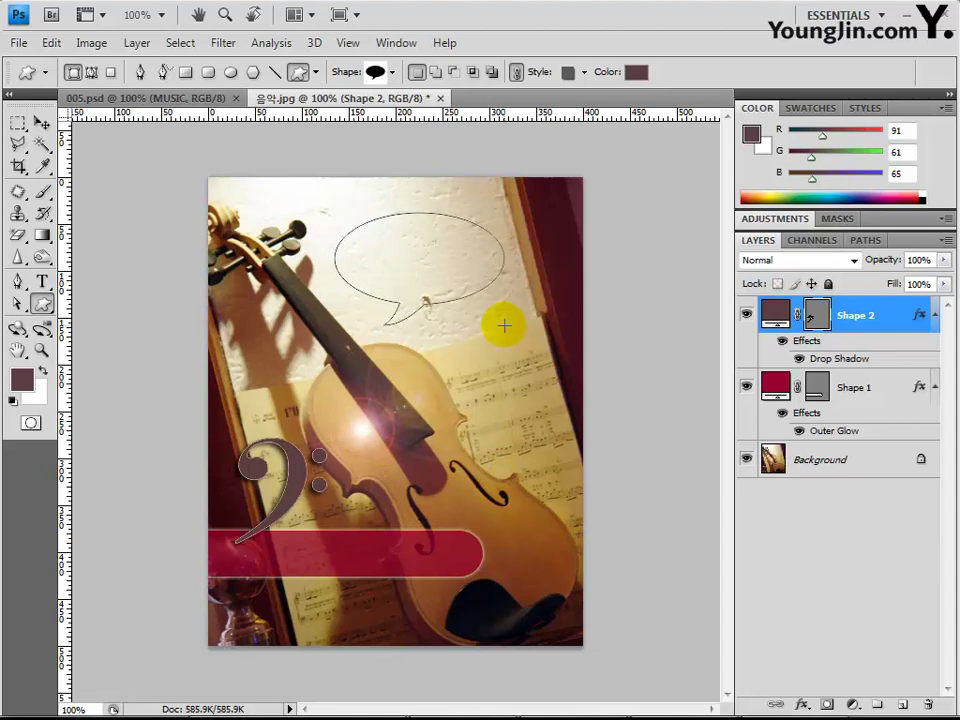
left_click_drag(504, 325, 504, 325)
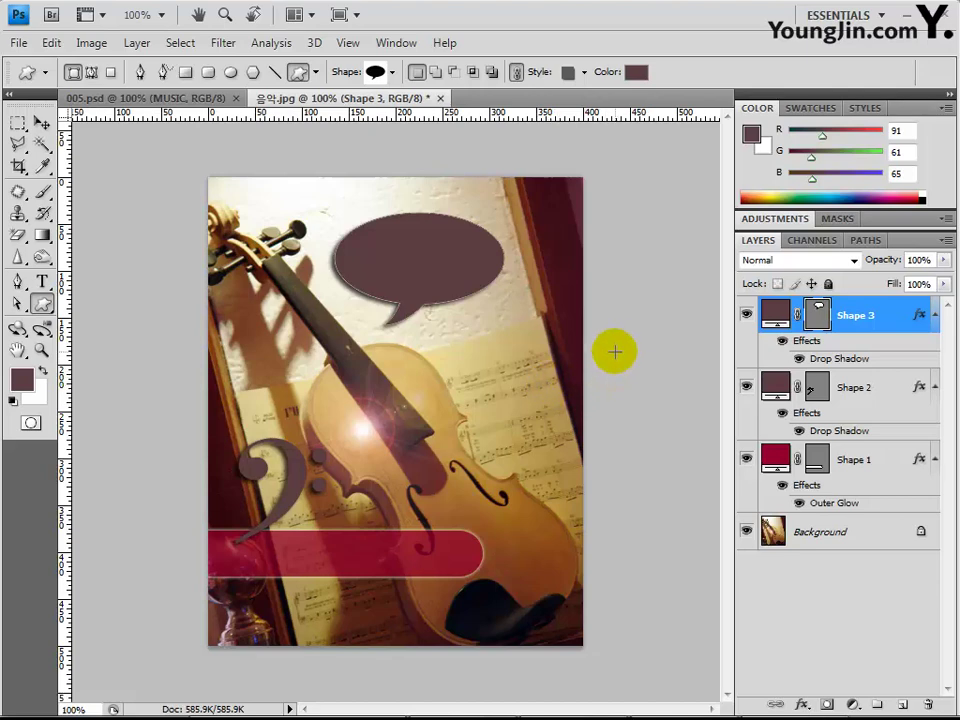
Clear the drop shadow style from the speech bubble using the style presets
left_click(585, 73)
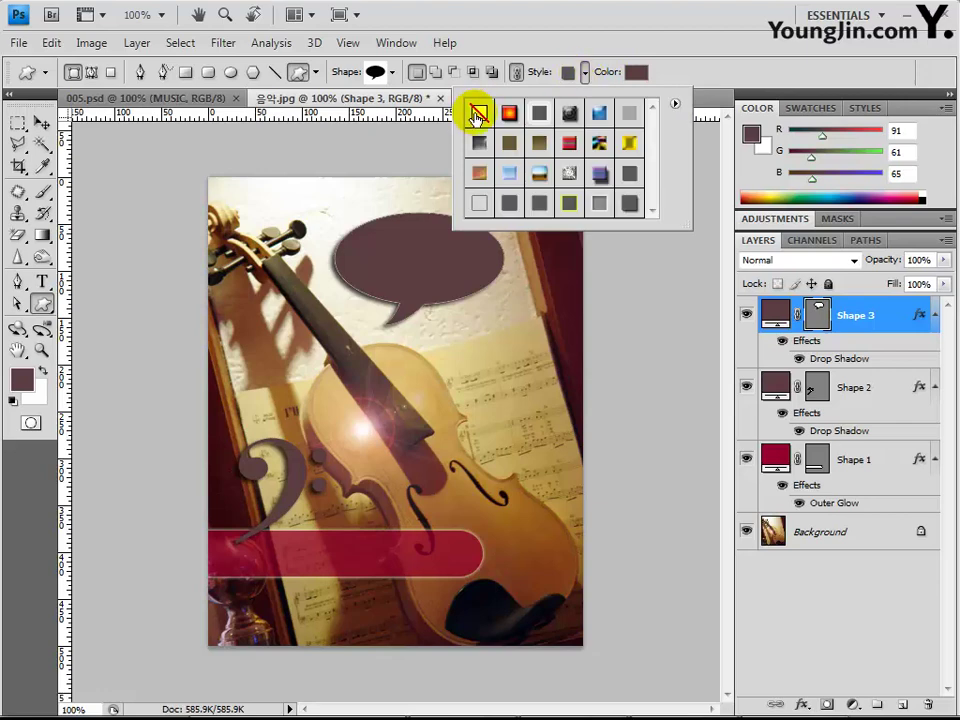
left_click(478, 113)
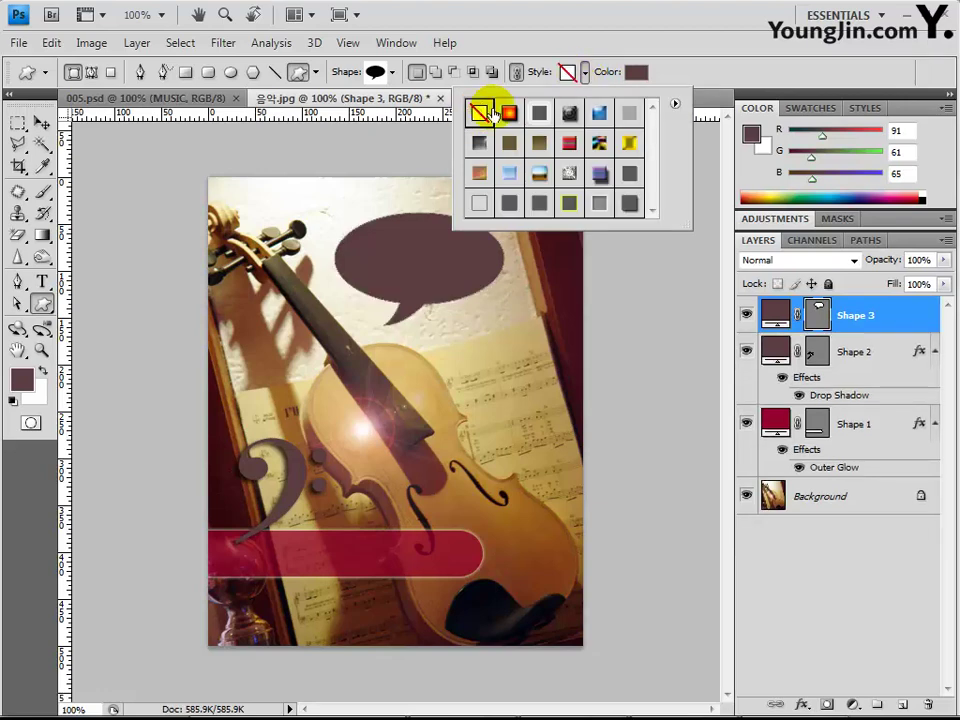
left_click(681, 69)
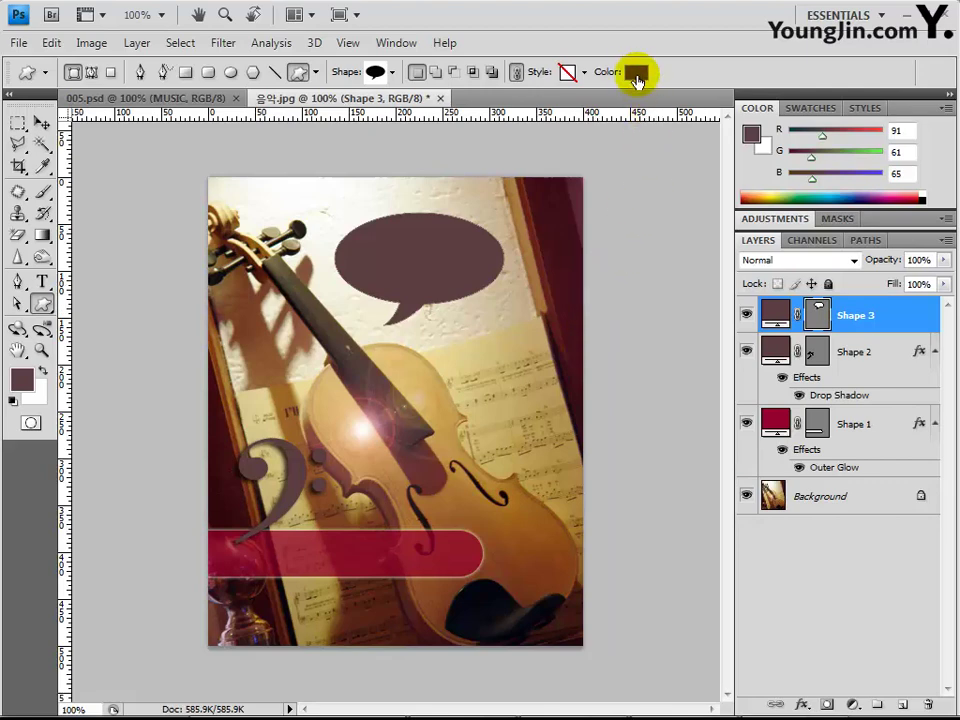
Change the speech bubble's fill colour to crimson 95182c
left_click(637, 78)
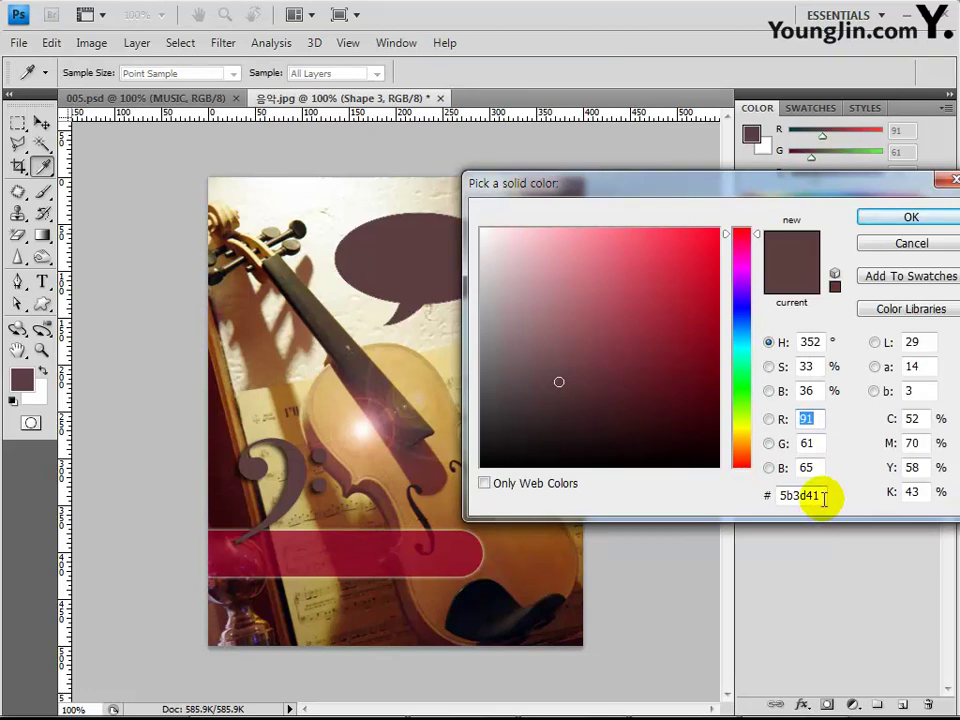
left_click(820, 496)
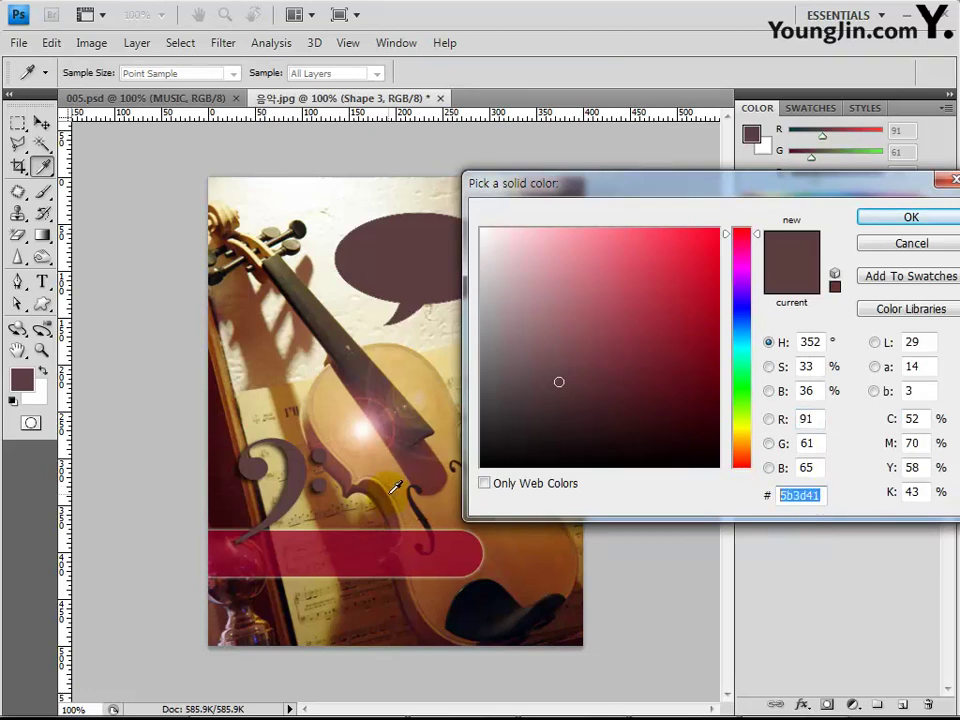
type("95182")
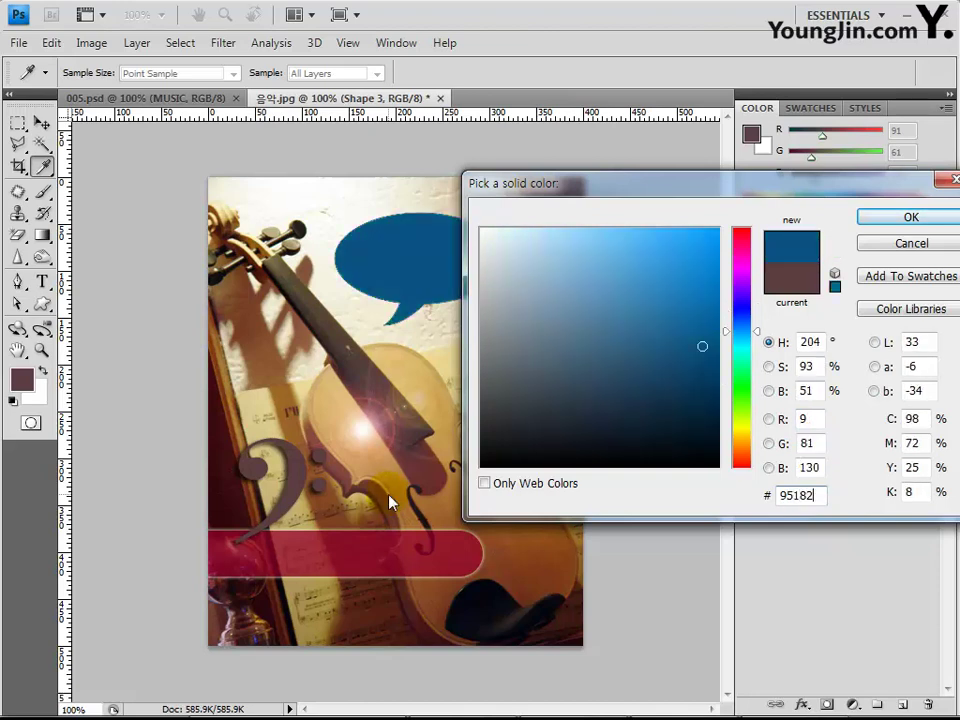
type("c")
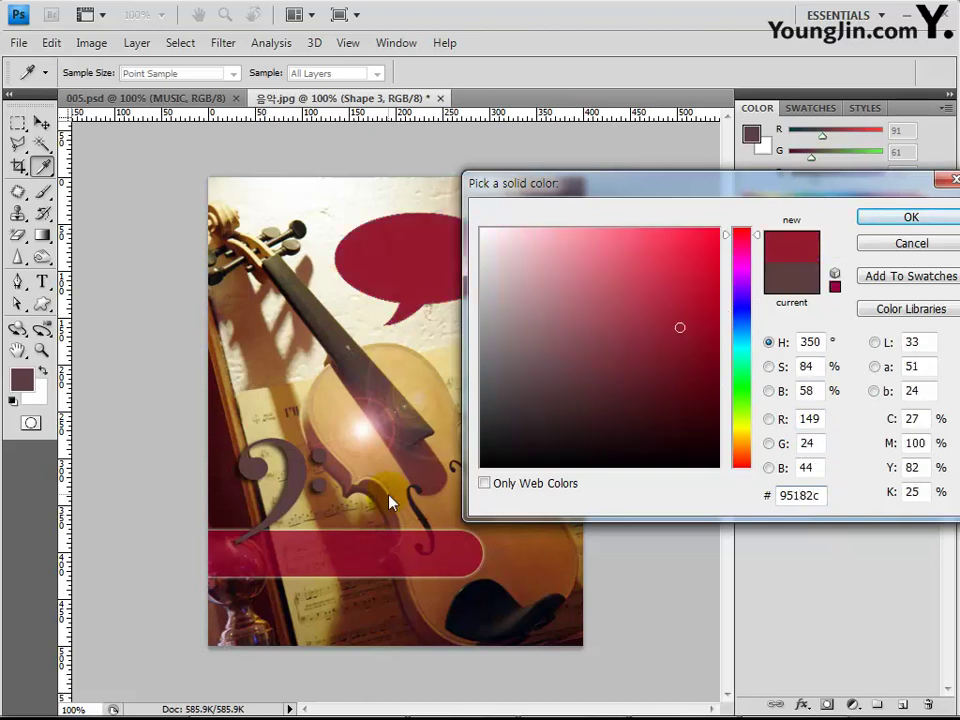
left_click(879, 221)
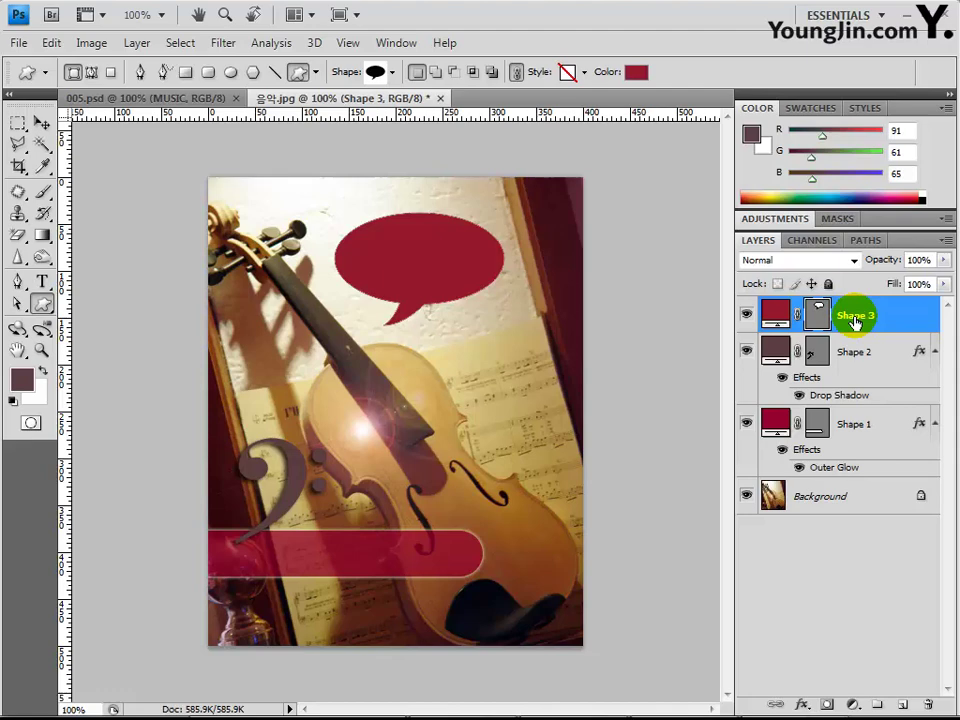
Duplicate the speech bubble, place the copy below Shape 3, and shift it slightly right
key("ctrl+j")
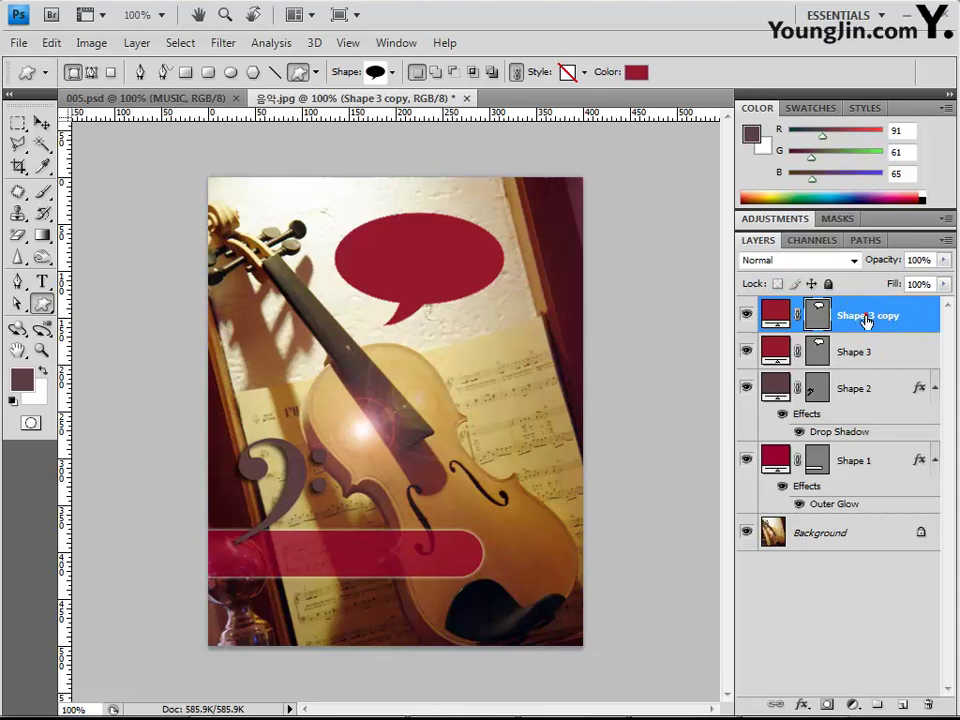
left_click_drag(884, 320, 867, 371)
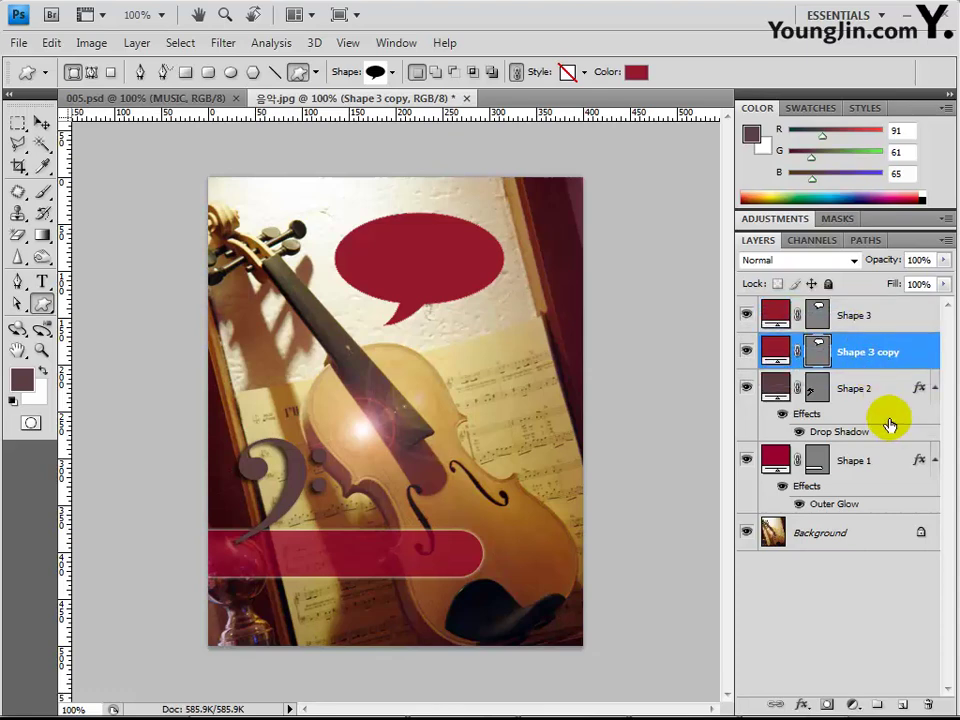
left_click(43, 125)
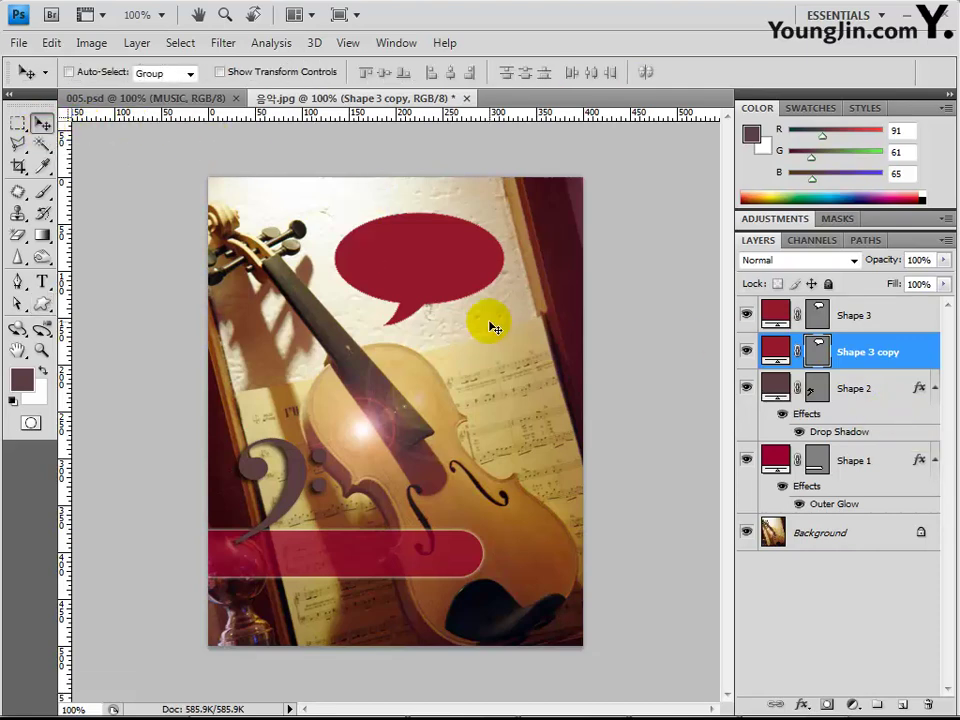
left_click(433, 281)
mouse_move(433, 278)
left_mouse_down()
mouse_move(450, 275)
mouse_move(441, 270)
left_mouse_up()
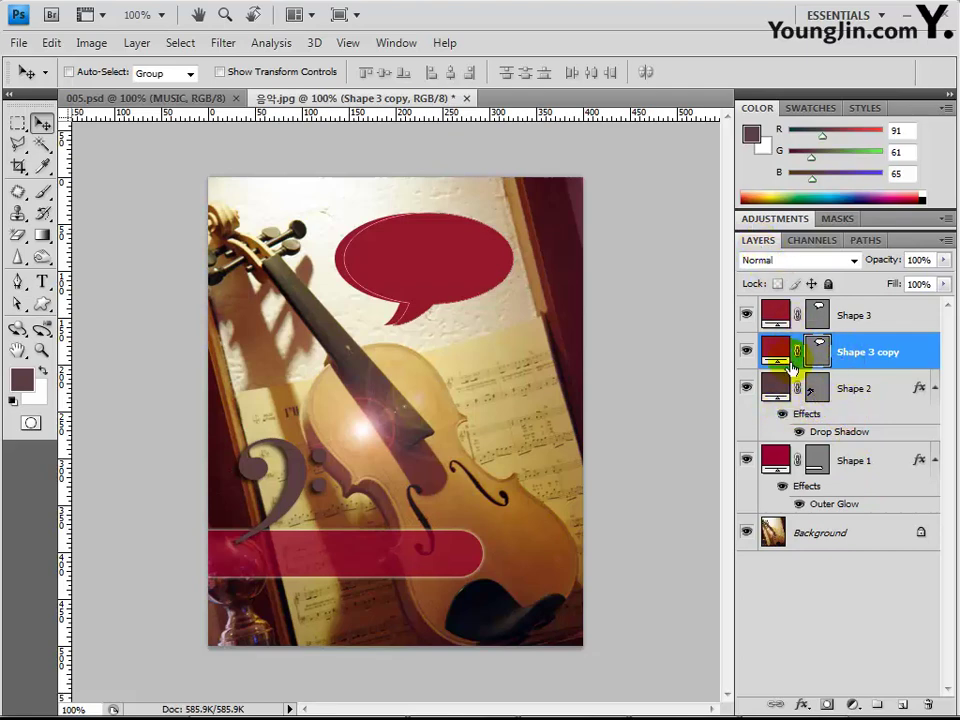
left_click(853, 362)
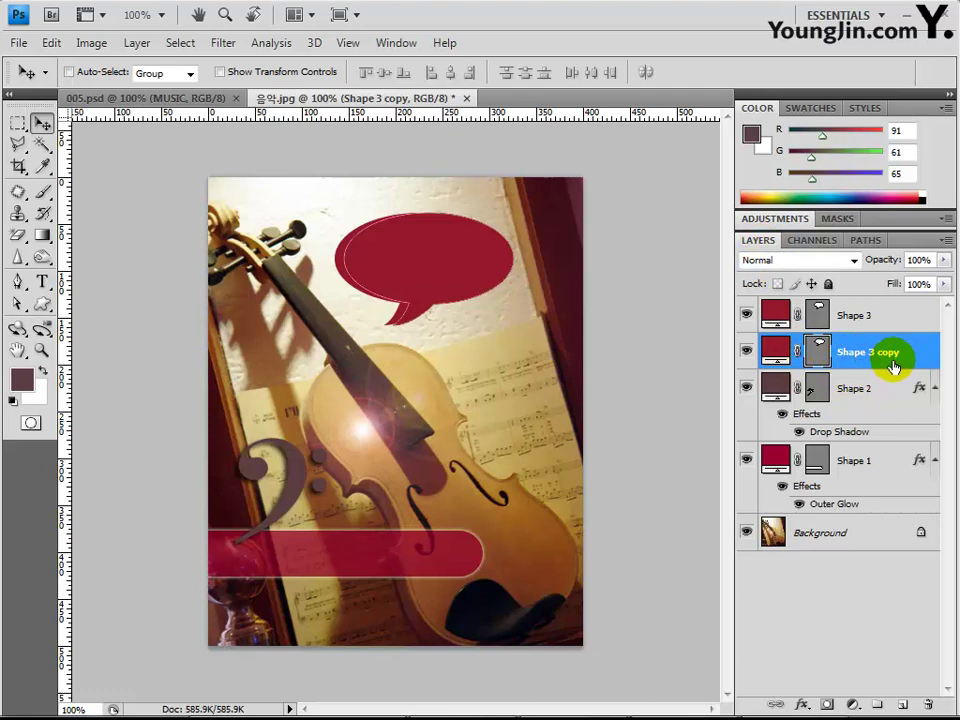
Set the Shape 3 copy bubble's fill colour to dark mauve 5b3d41
double_click(777, 355)
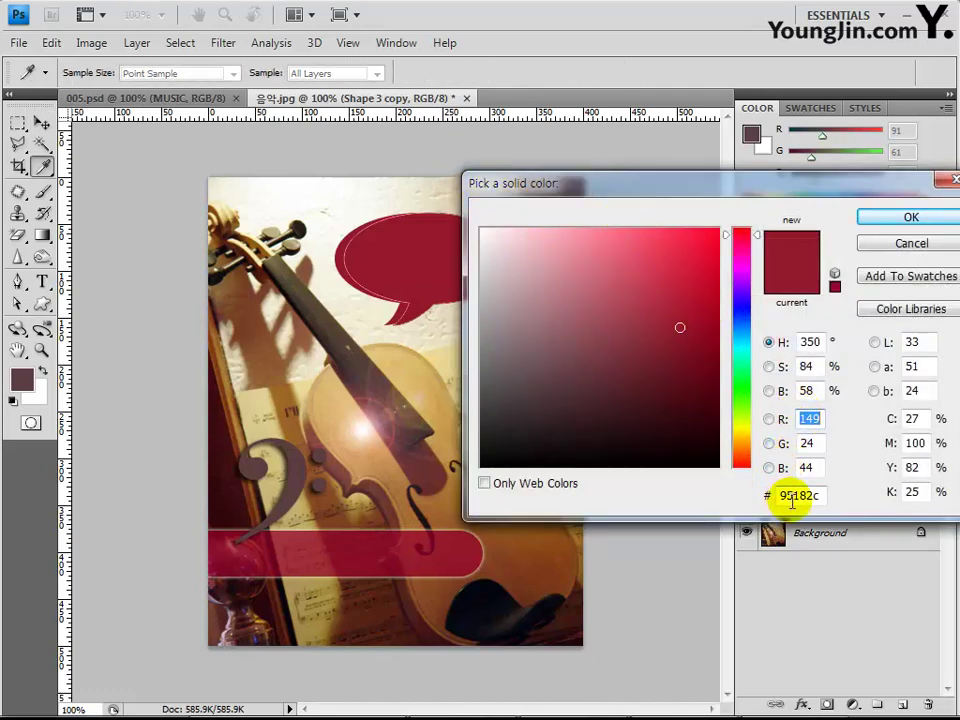
double_click(818, 497)
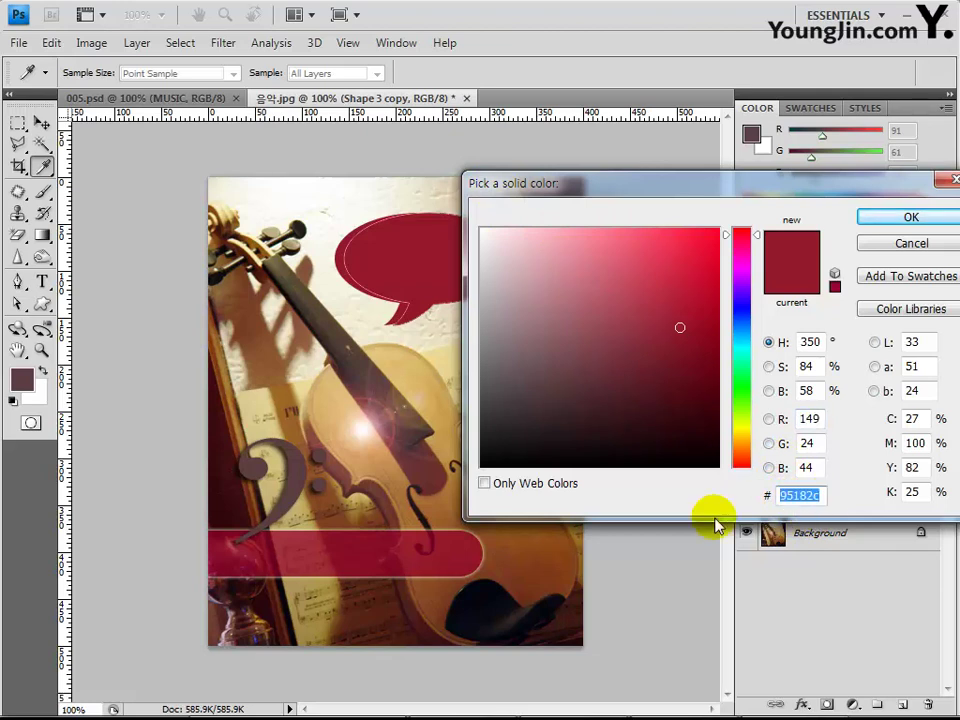
type("5")
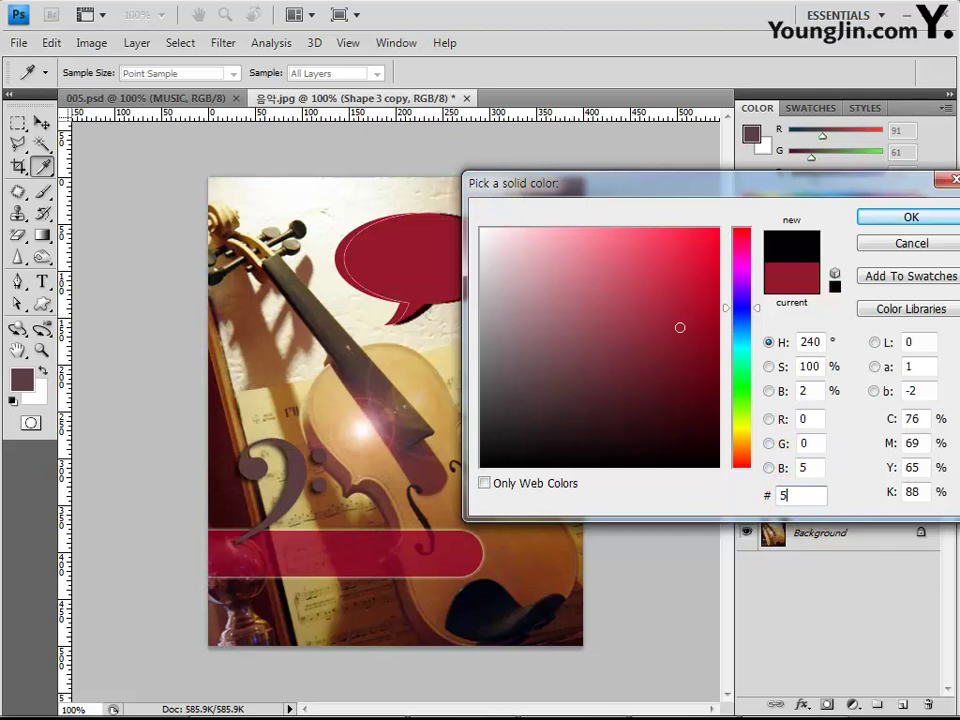
type("b3d")
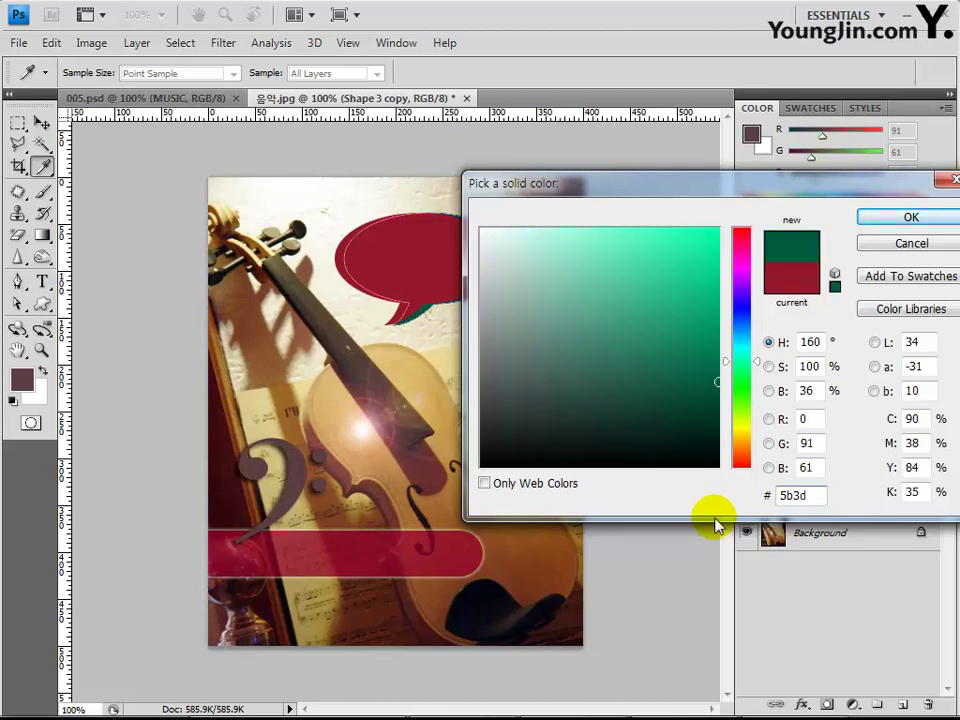
type("41")
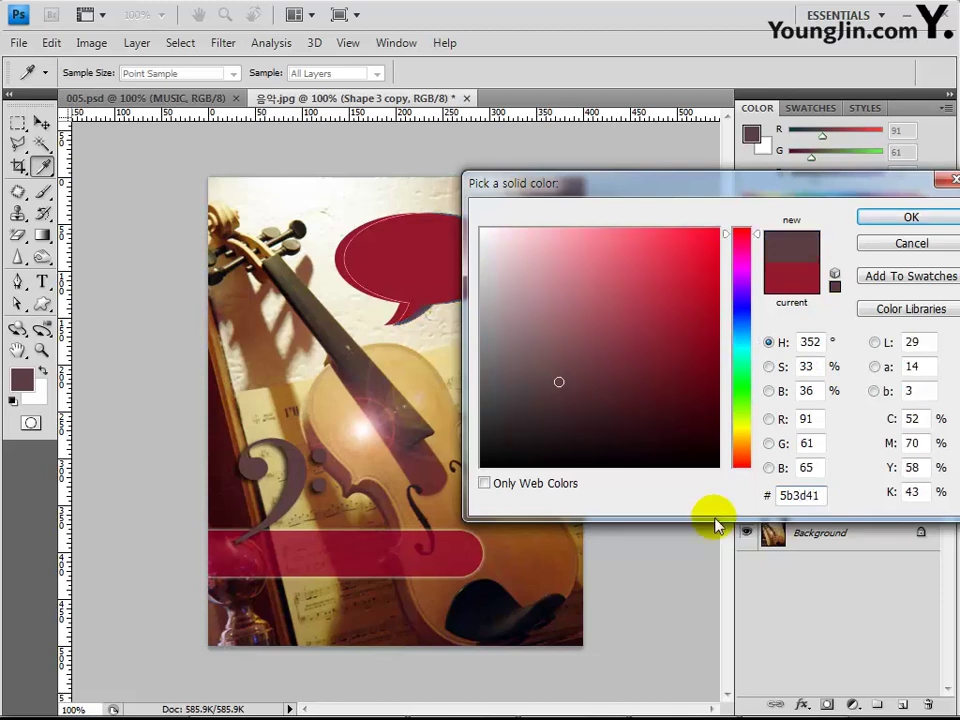
key("Return")
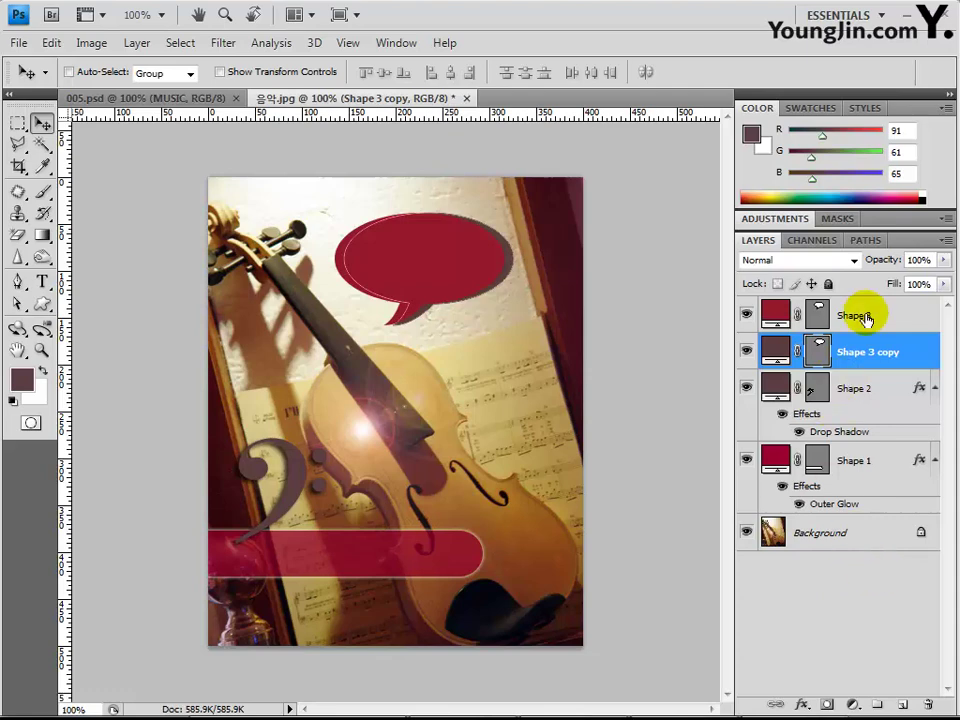
Select the Shape 3 bubble layer's vector mask and switch to the Horizontal Type Tool
left_click(846, 360)
left_click(855, 318)
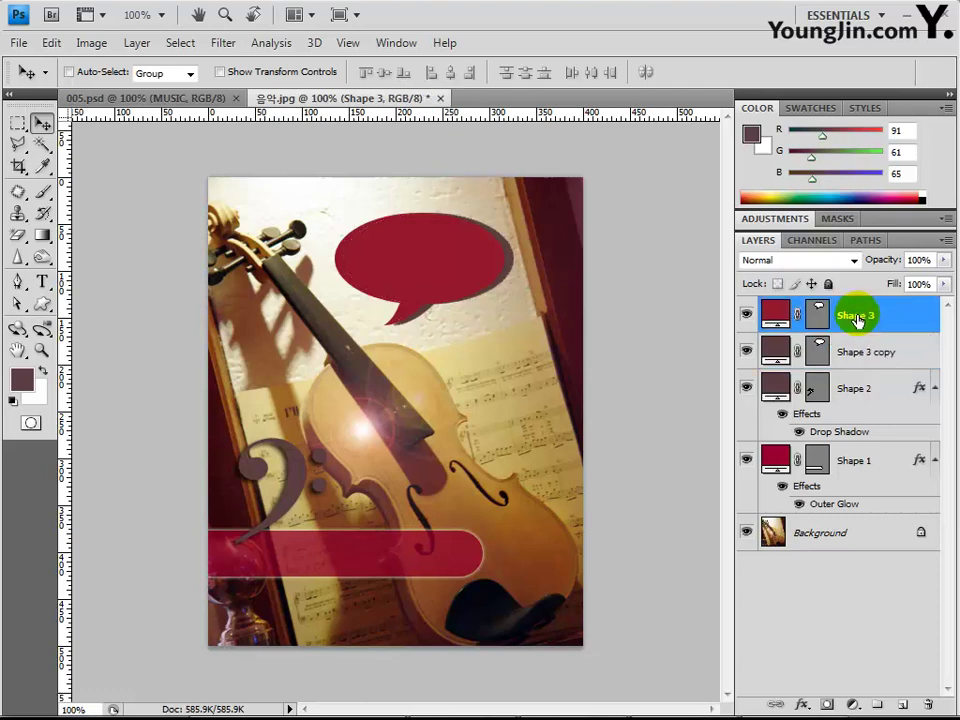
left_click(820, 325)
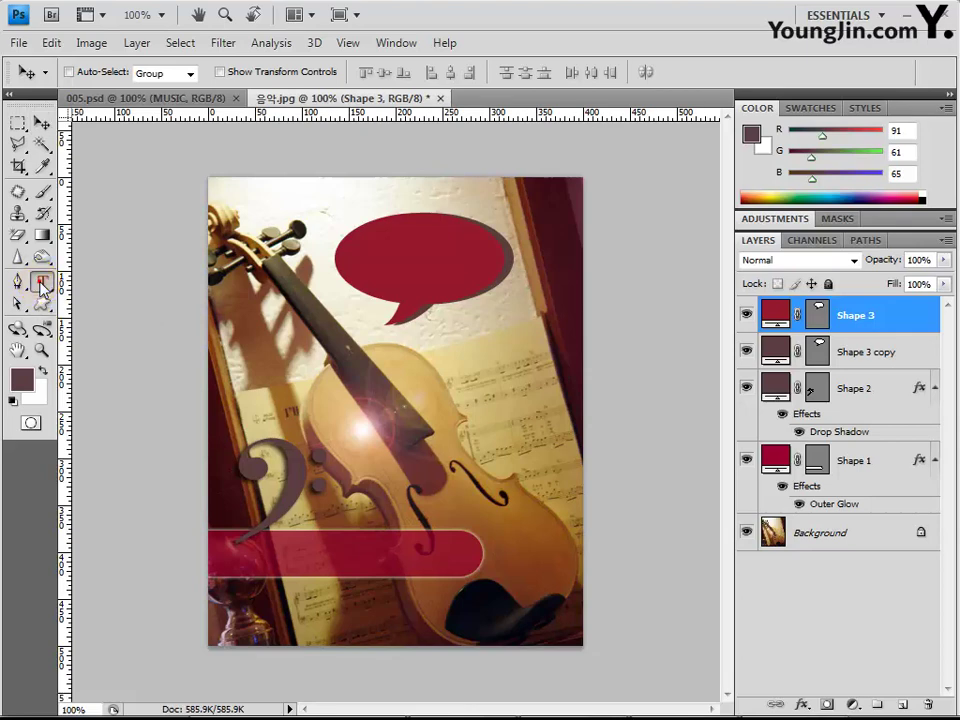
left_click(41, 287)
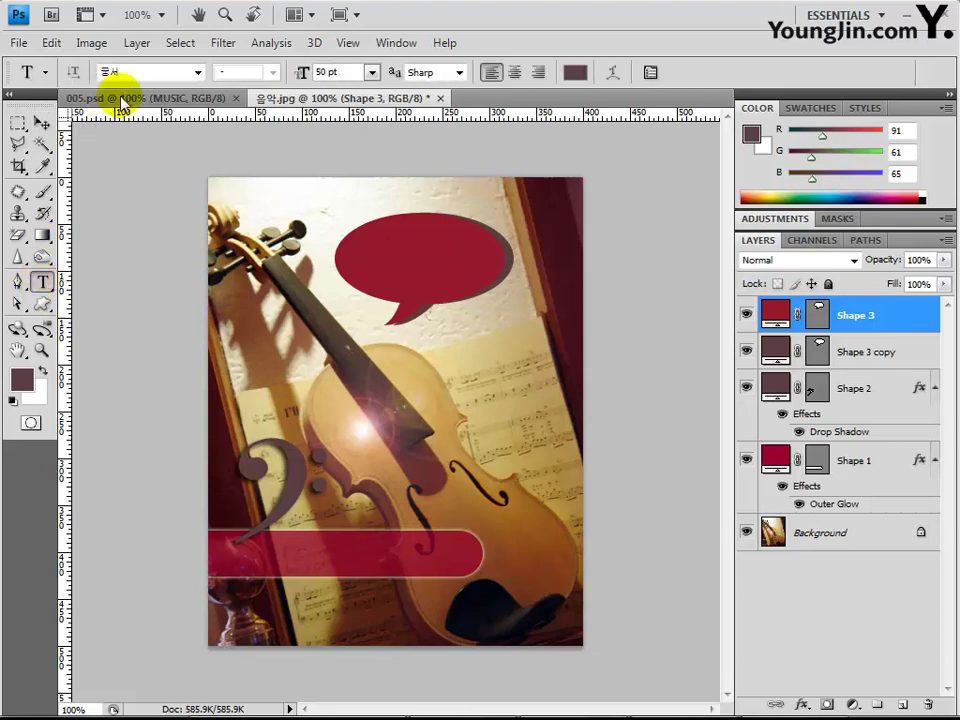
Set the type options to Arial, Bold, 36 pt
left_click(161, 72)
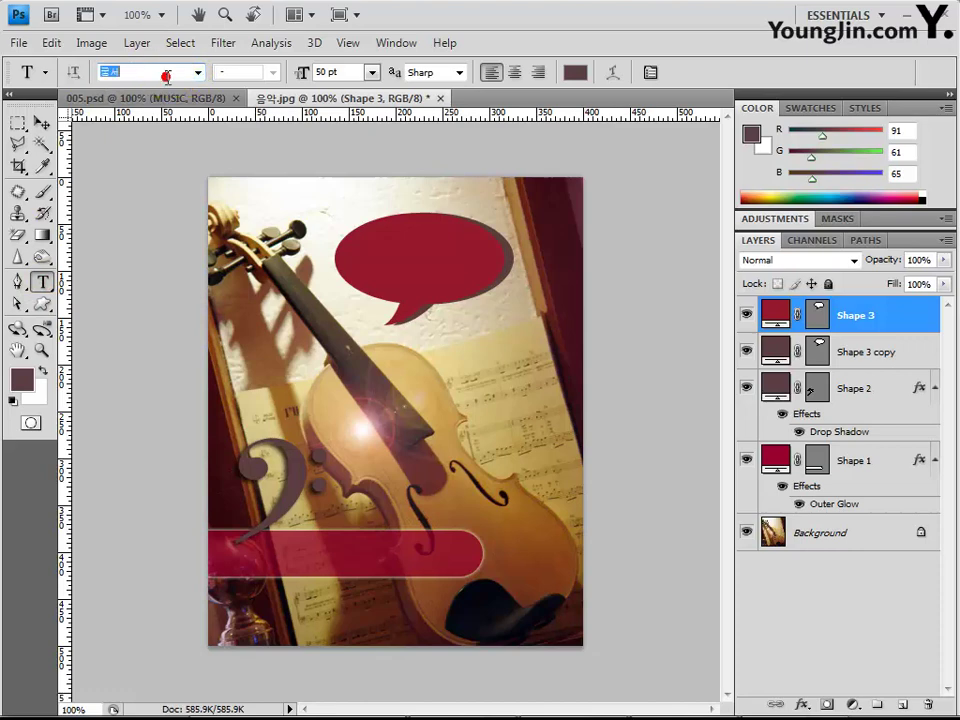
type("Arial")
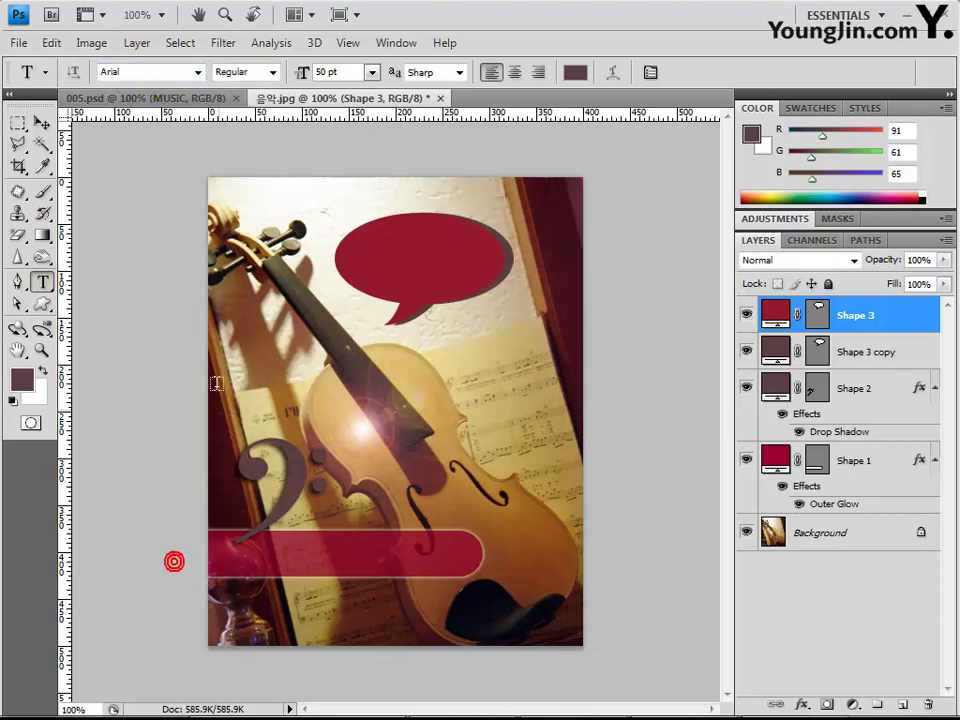
left_click(144, 76)
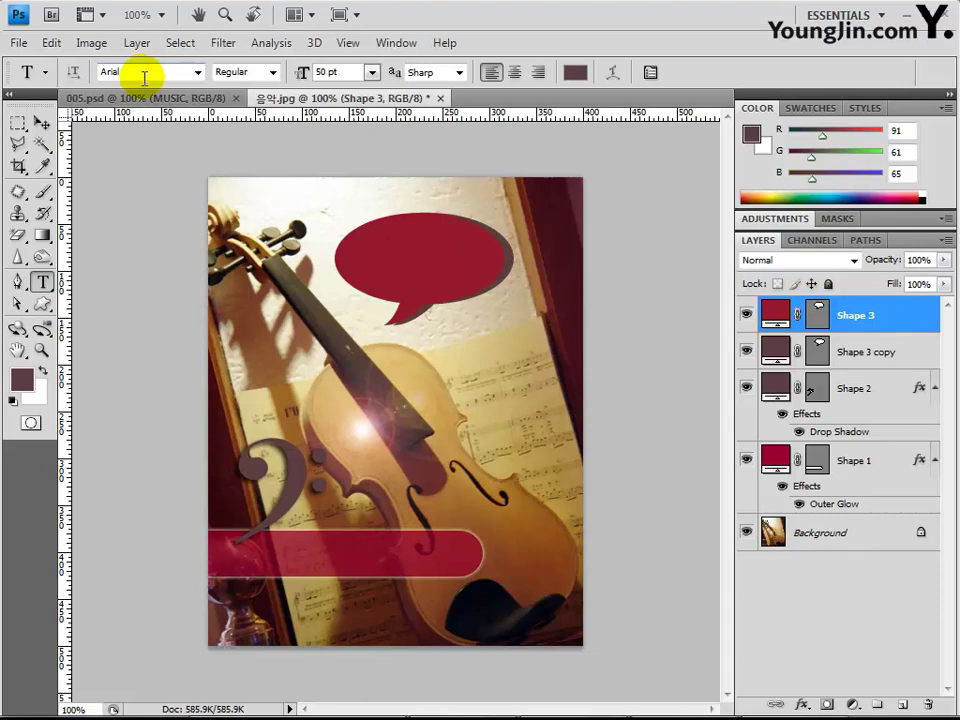
left_click(272, 73)
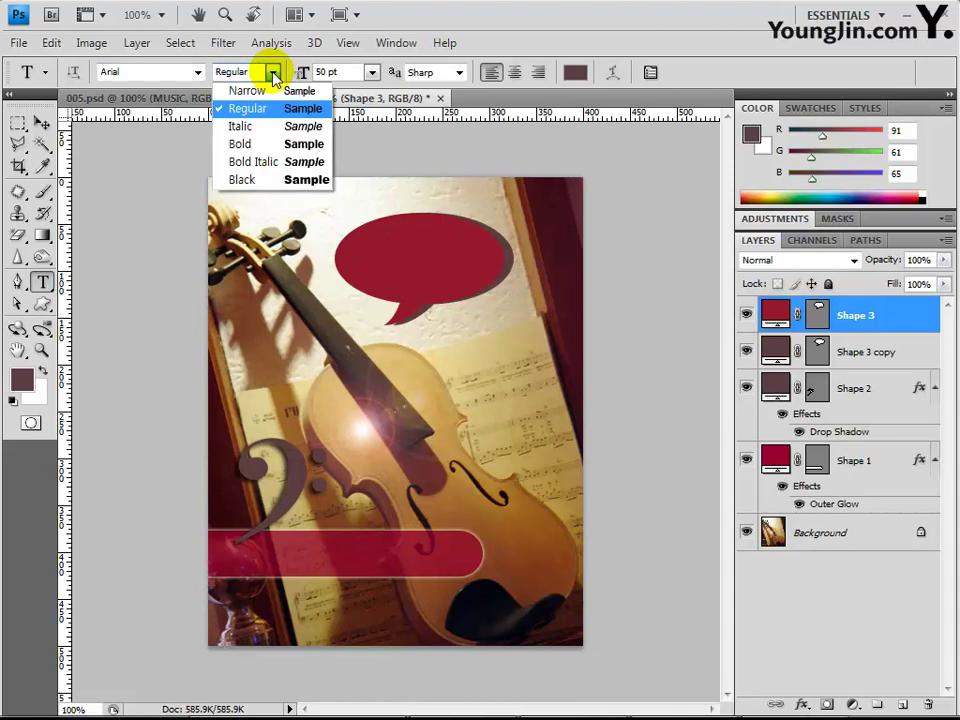
left_click(250, 144)
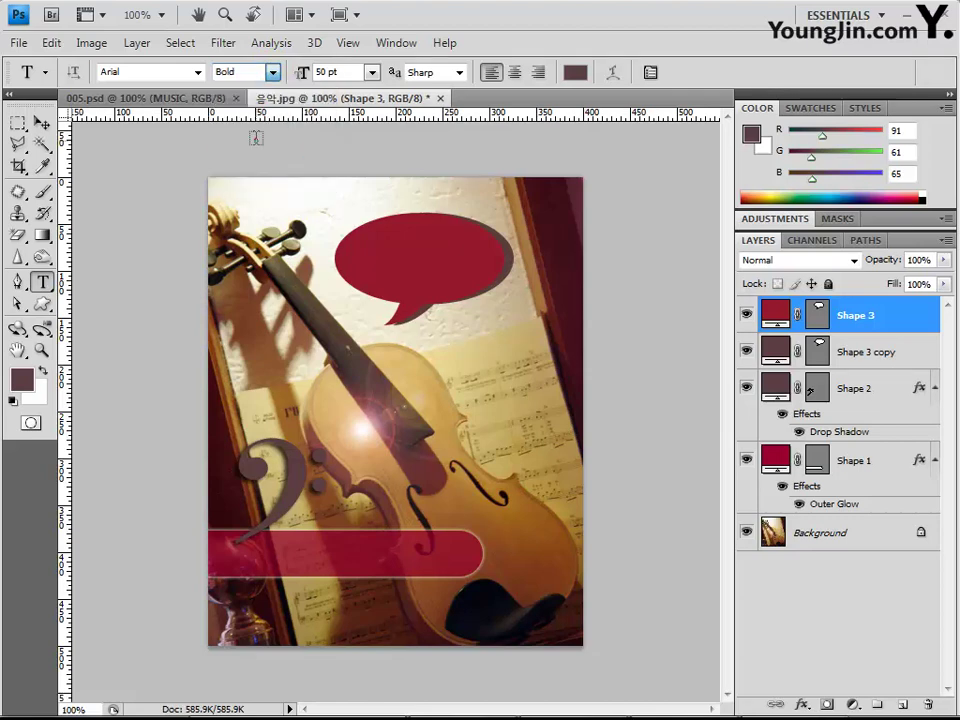
double_click(325, 71)
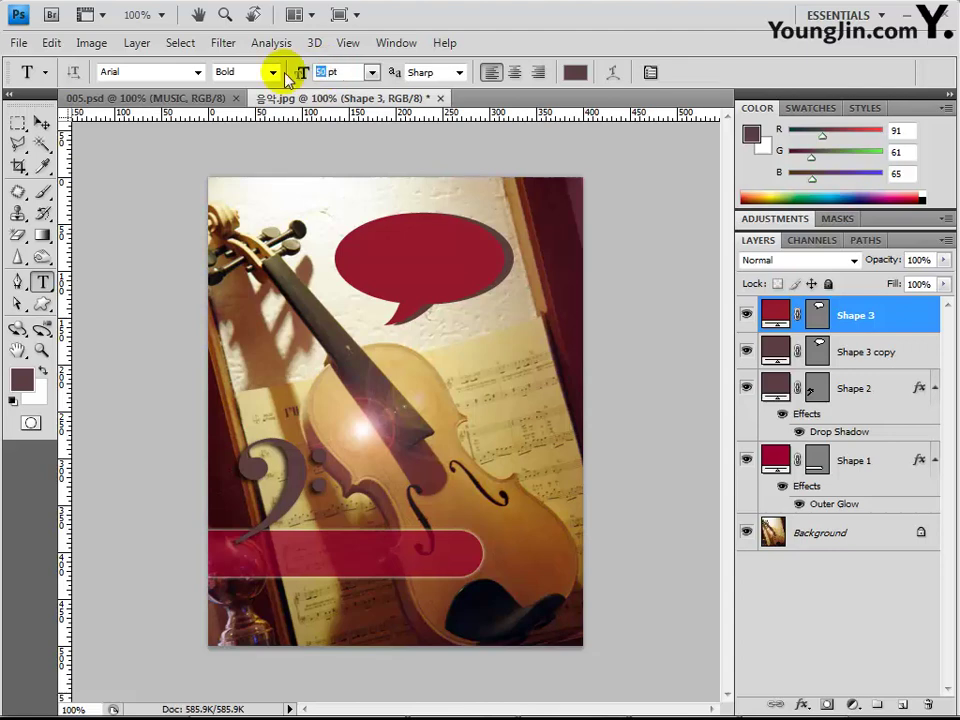
type("36")
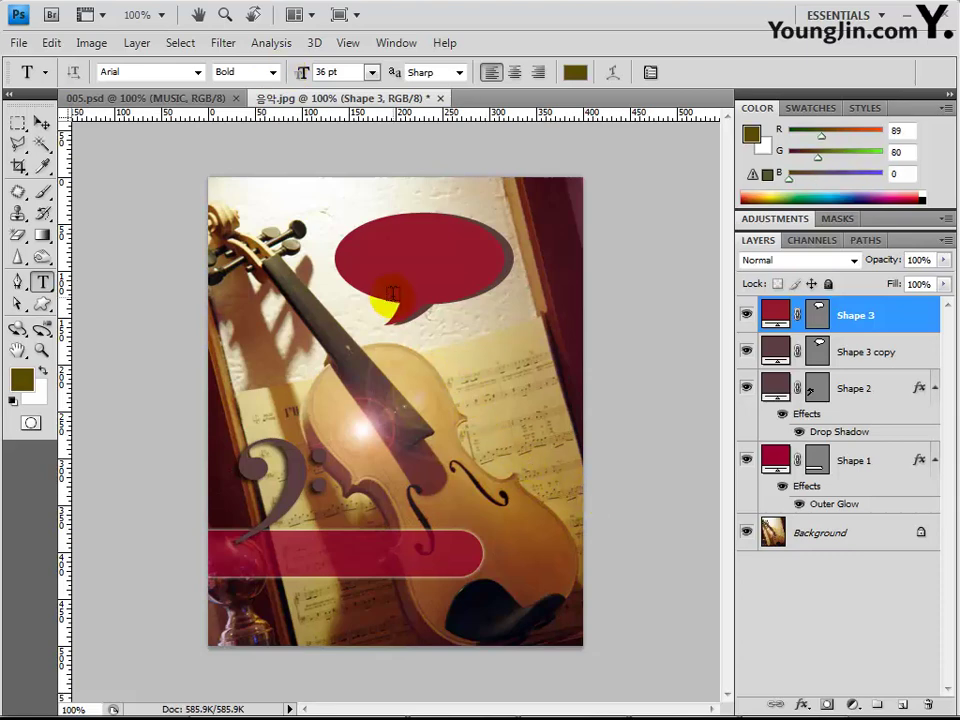
left_click(412, 268)
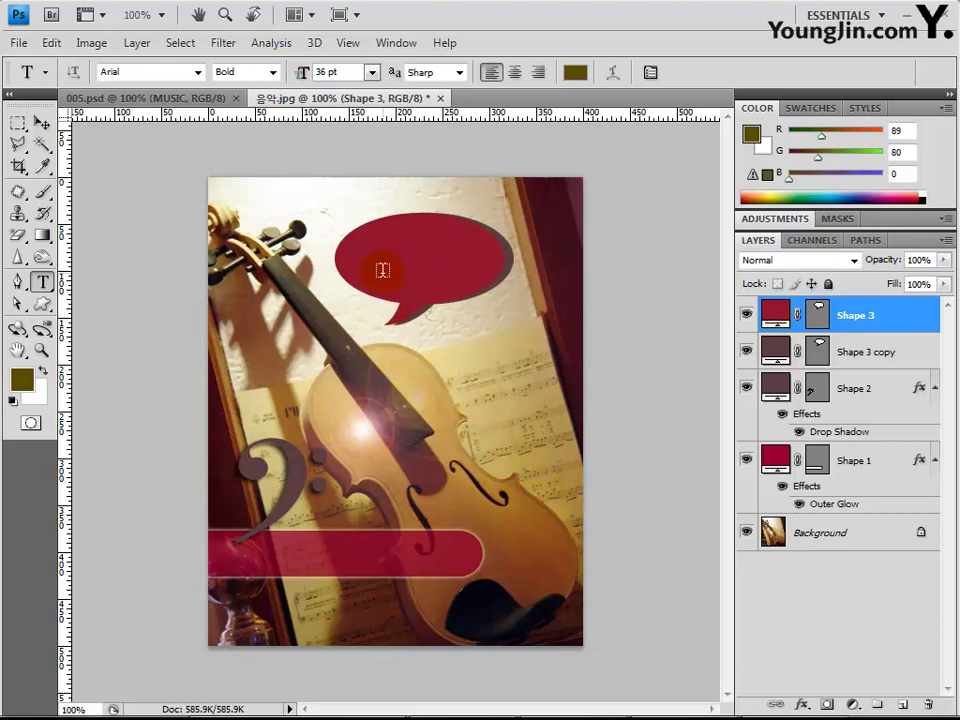
Type 'MUSIC' inside the crimson speech bubble and commit the text
left_click(367, 270)
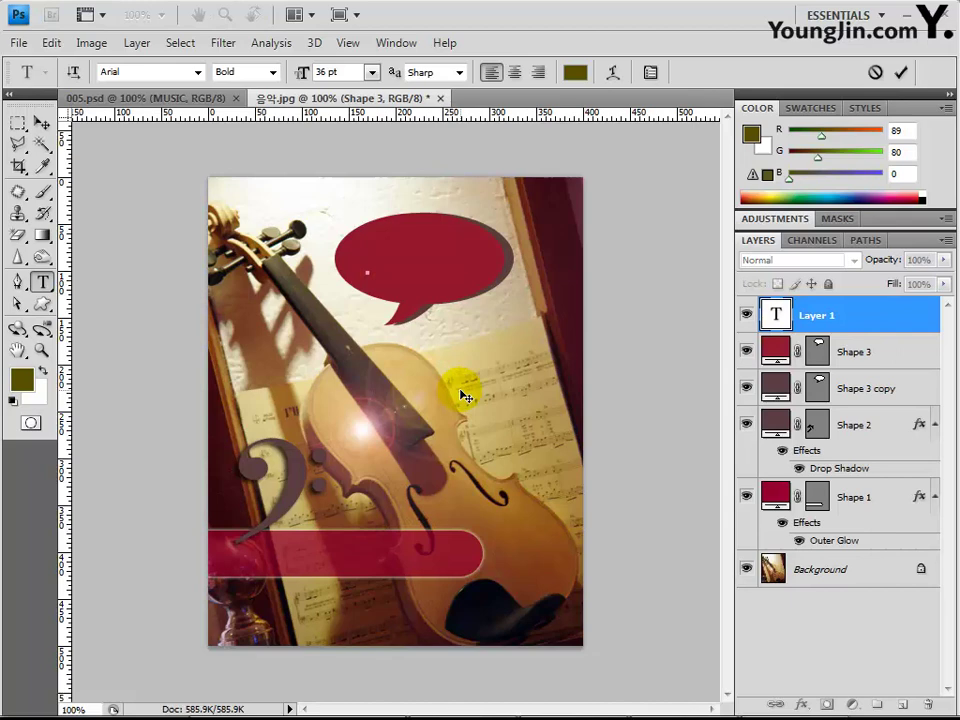
type("MUSIC")
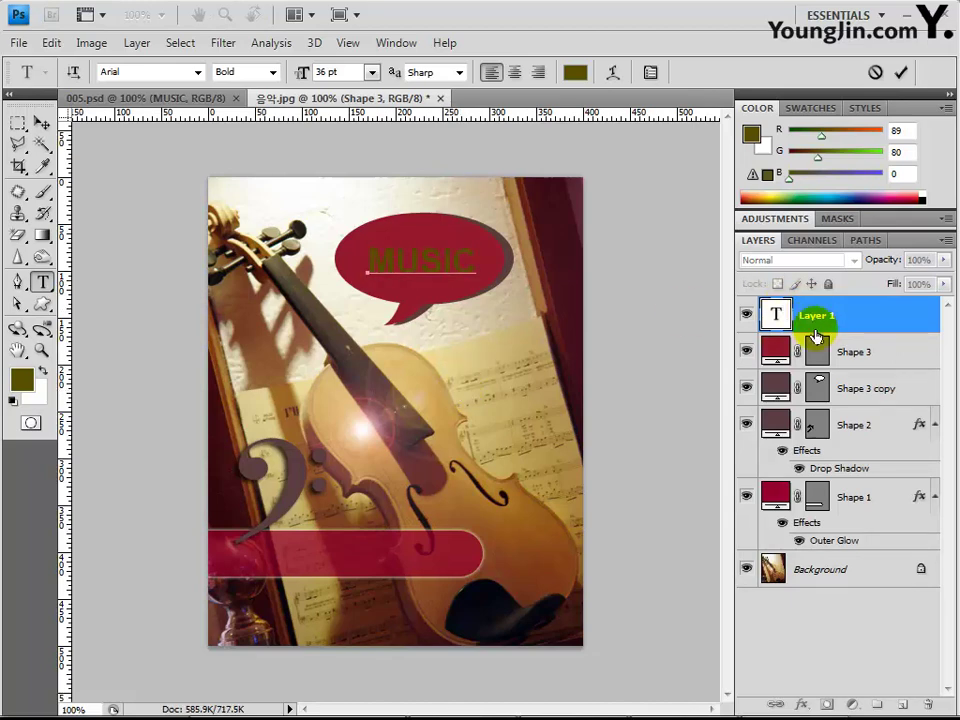
left_click(854, 317)
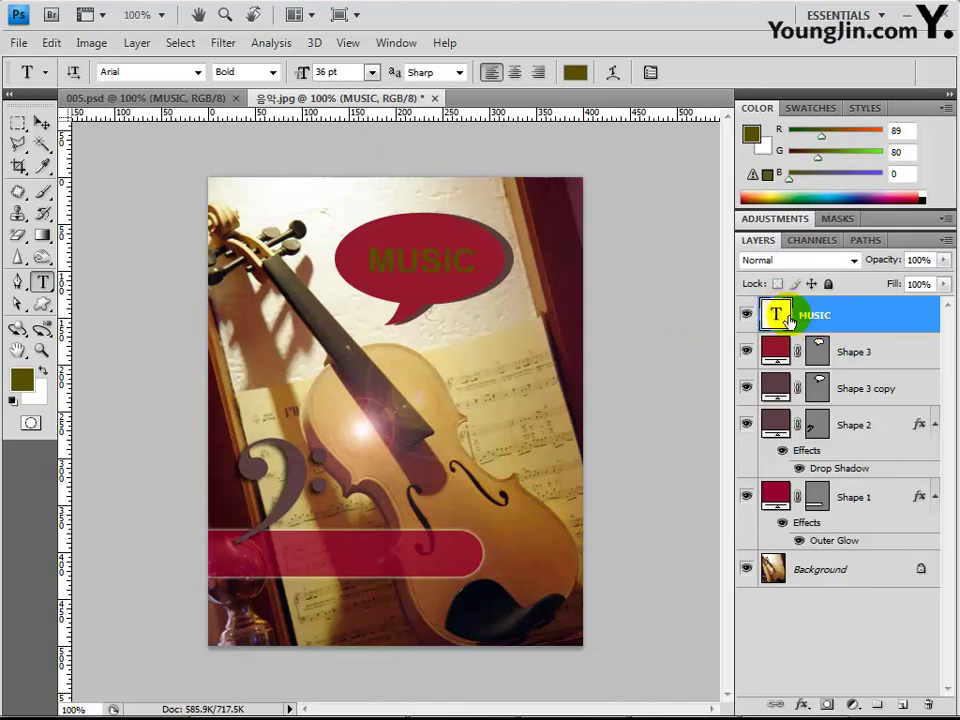
Change the MUSIC text colour to orange, hex f59500
left_click(575, 72)
left_click(778, 494)
left_click(820, 495)
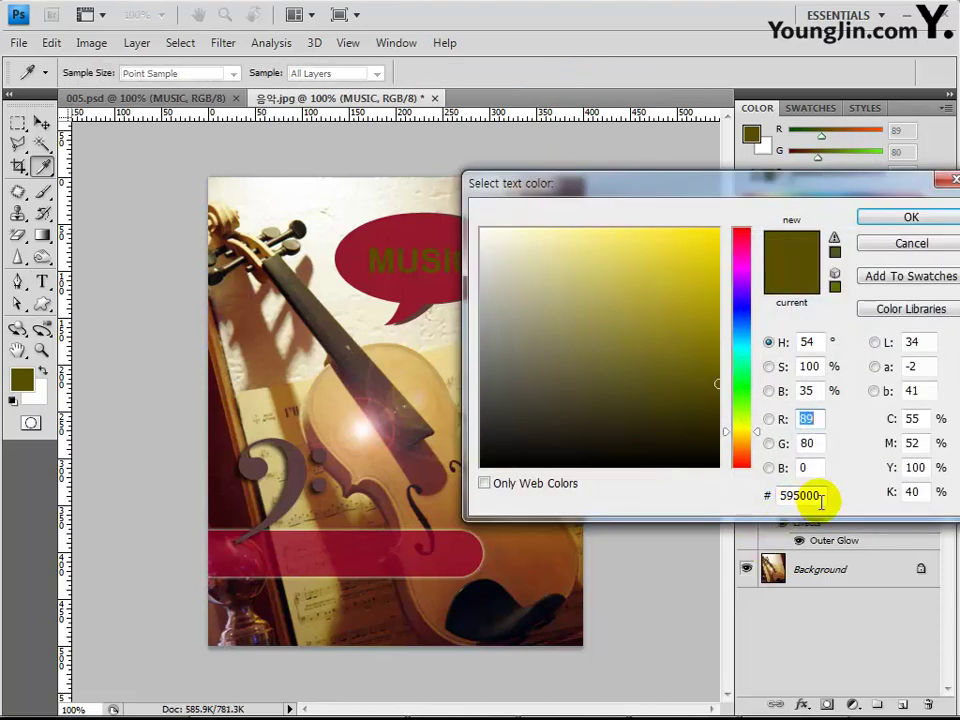
key("BackSpace")
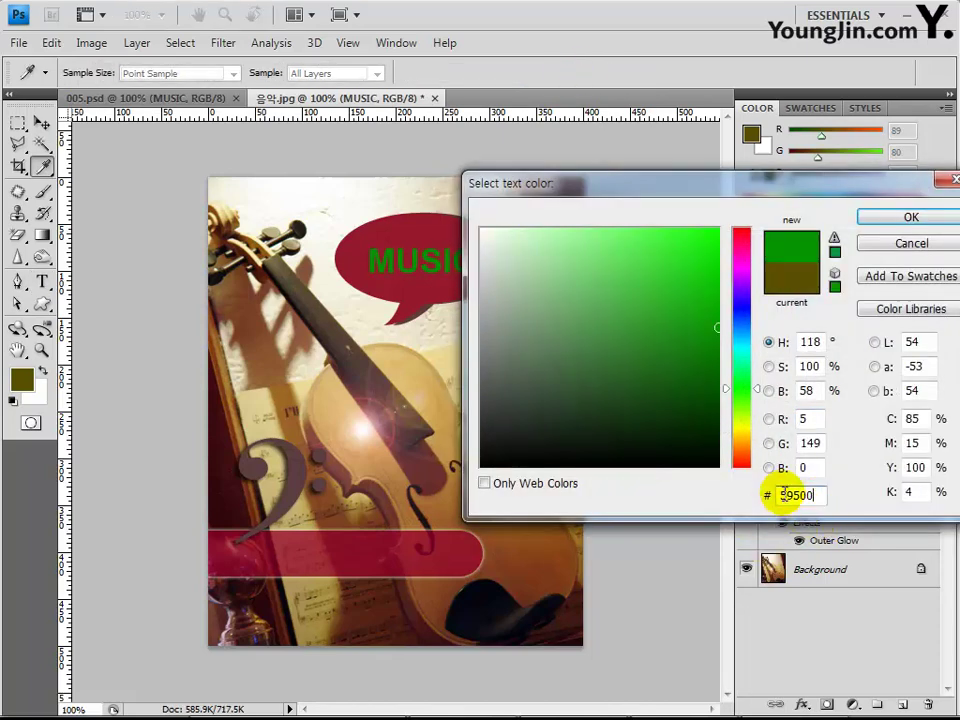
left_click(781, 494)
type("f")
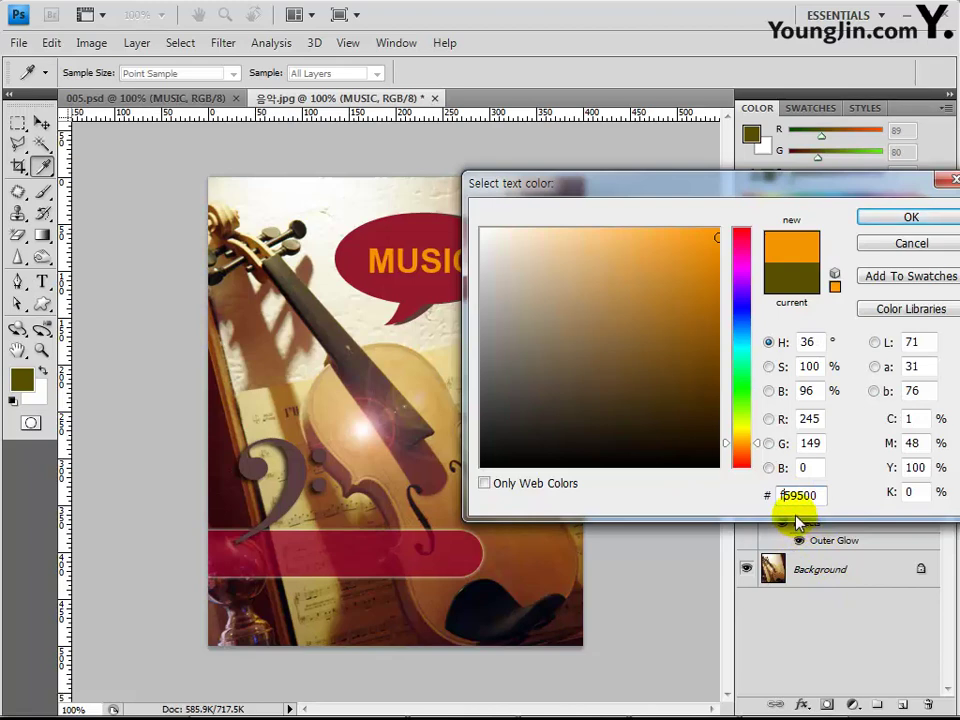
left_click(911, 220)
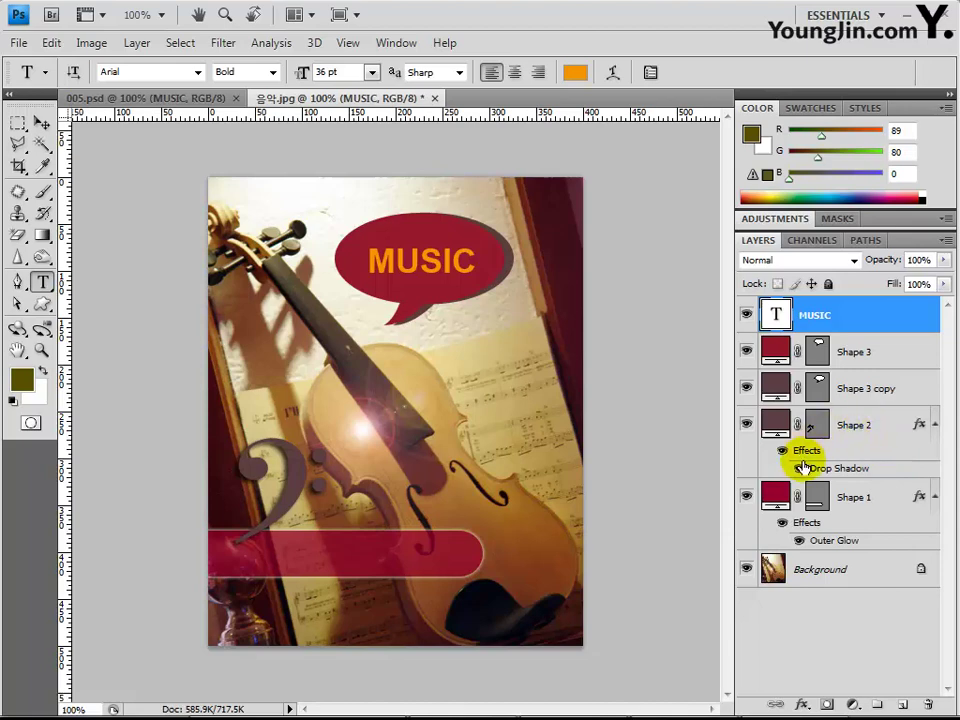
Give the MUSIC text layer a Stroke effect coloured pale yellow fff586
left_click(801, 704)
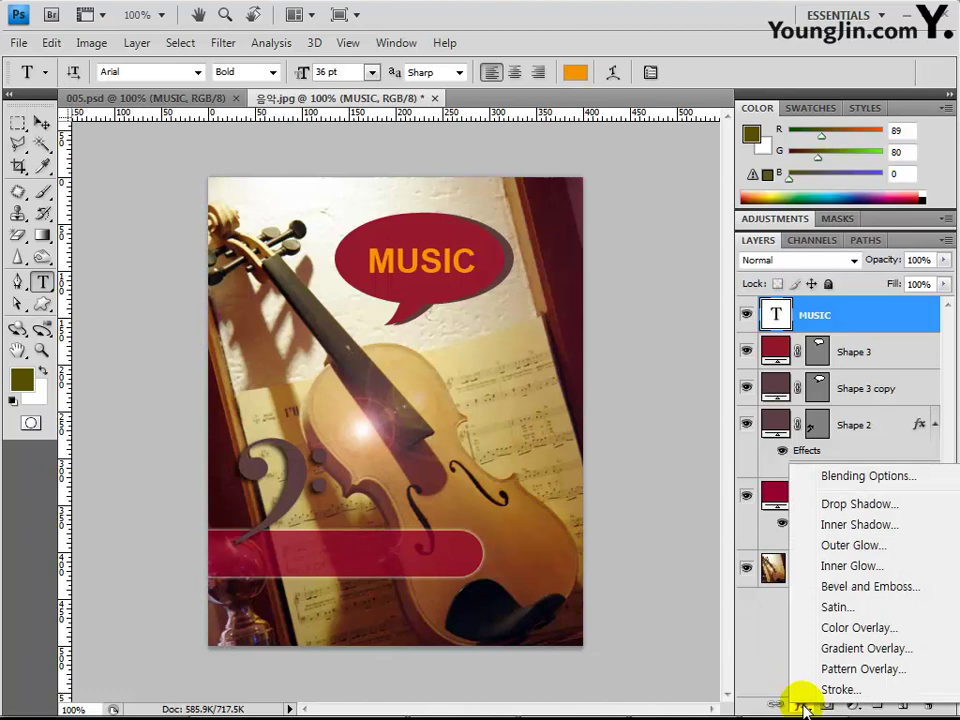
left_click(818, 689)
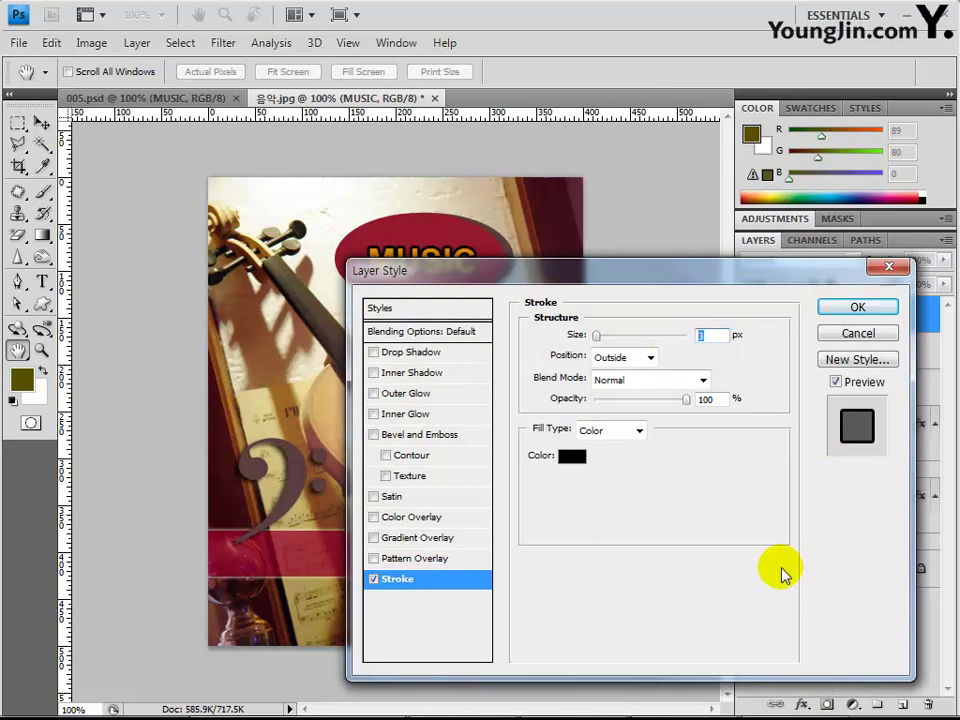
left_click(572, 456)
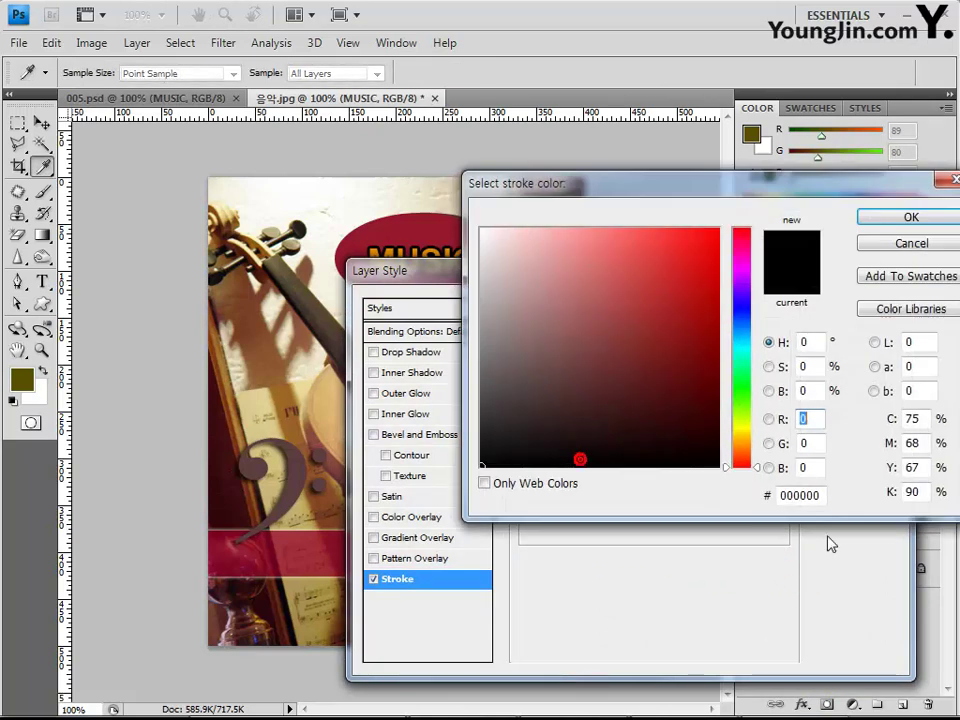
left_click(815, 496)
left_click(686, 502)
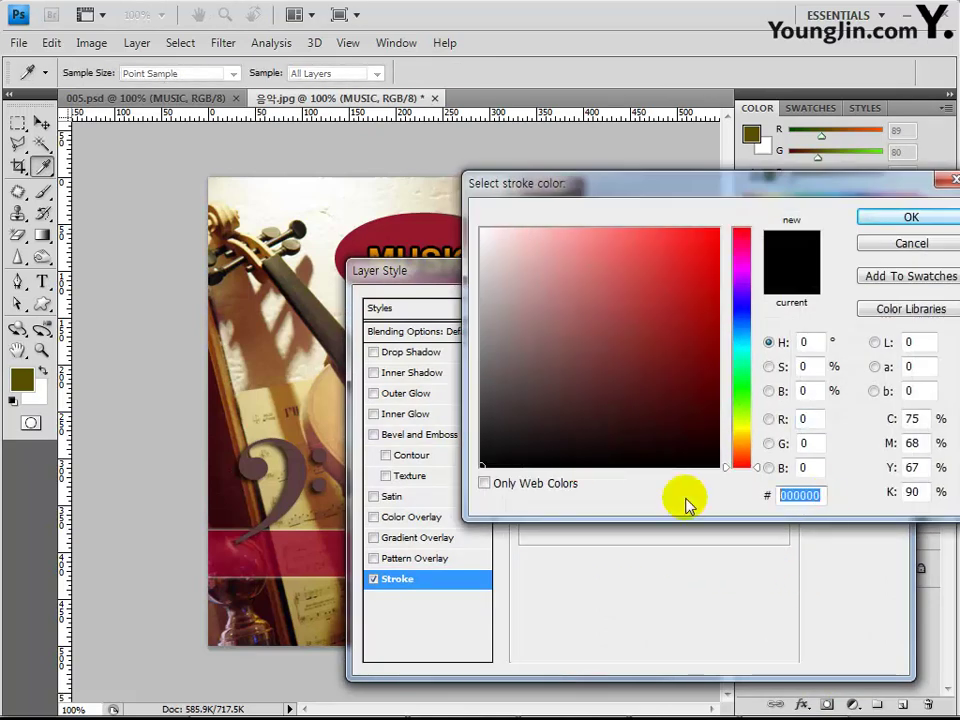
type("fff")
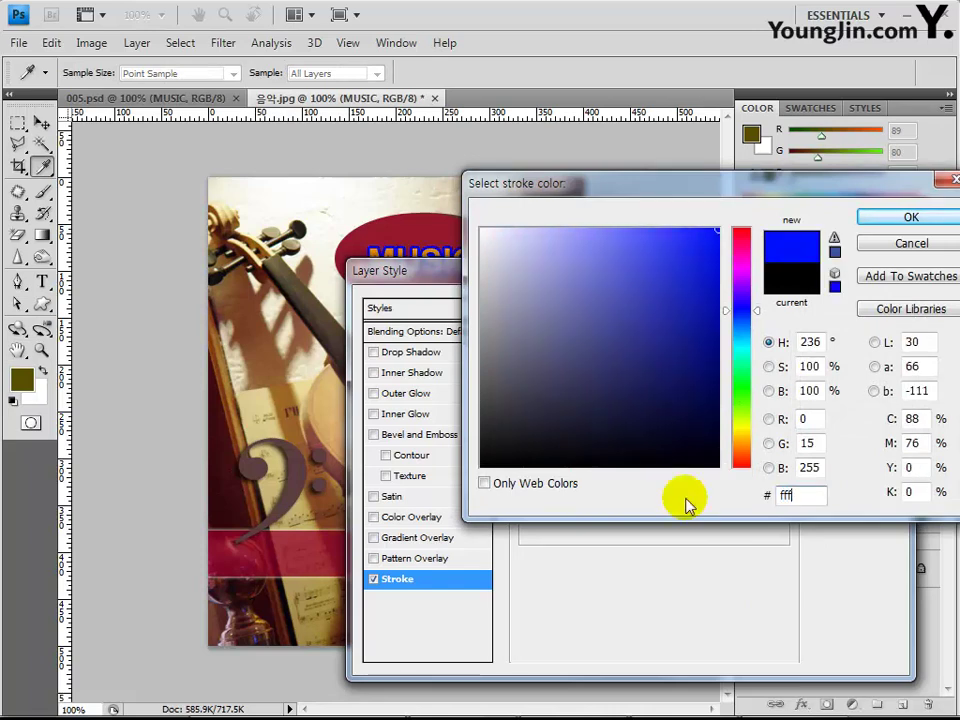
type("5")
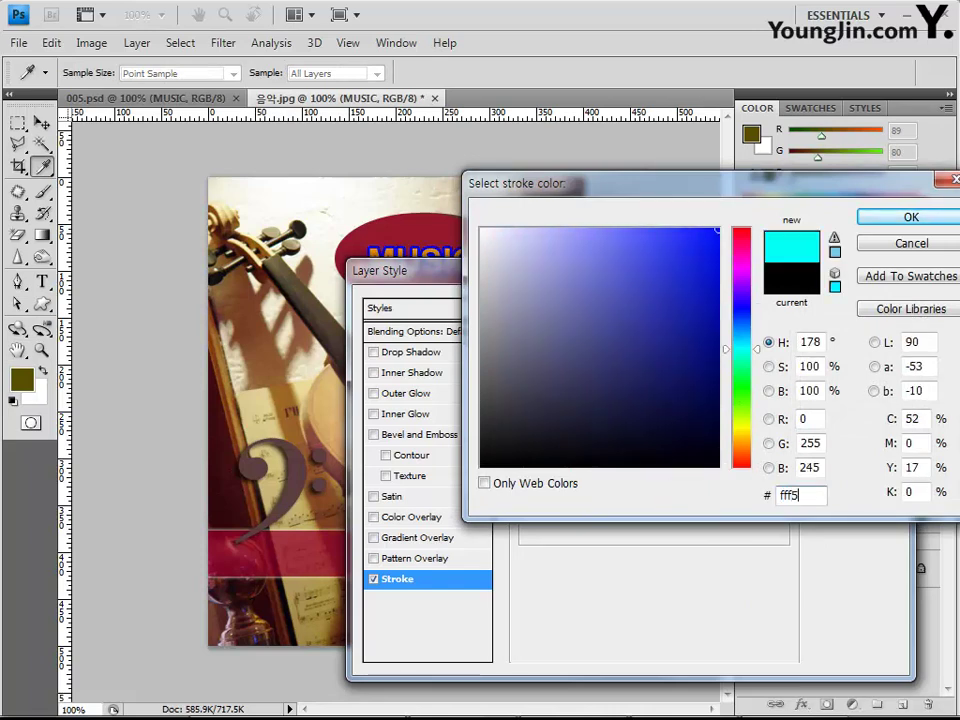
type("86")
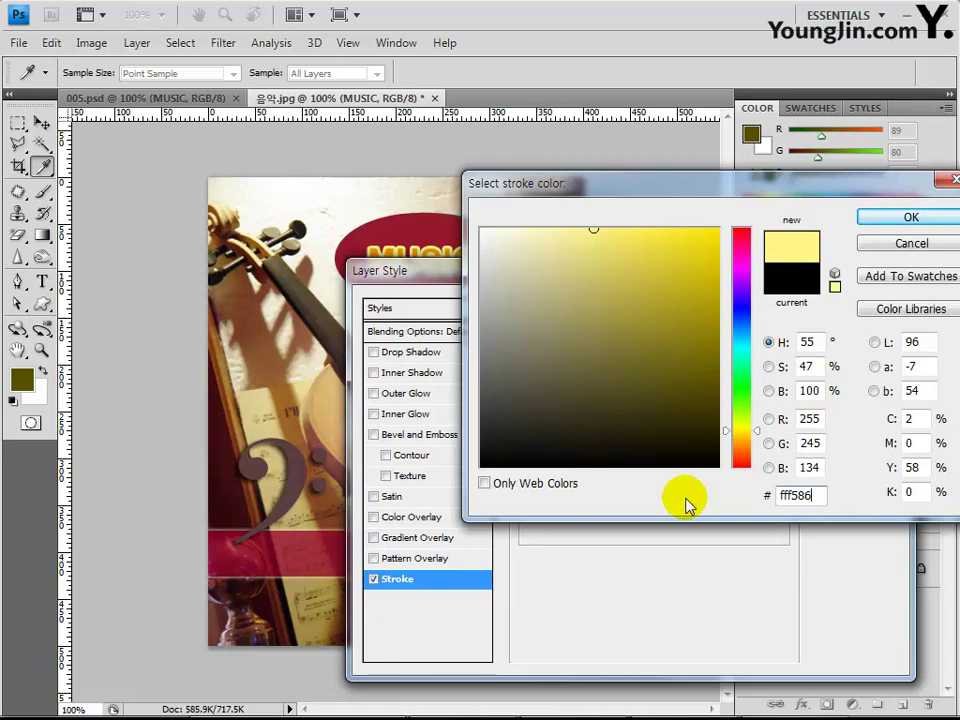
key("Return")
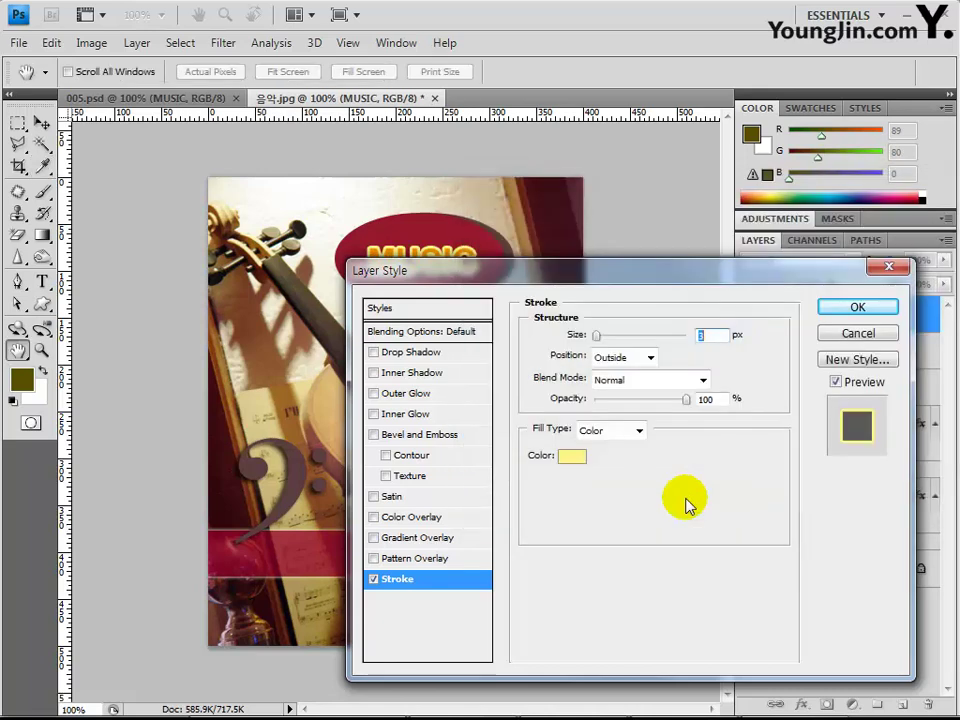
left_click(857, 308)
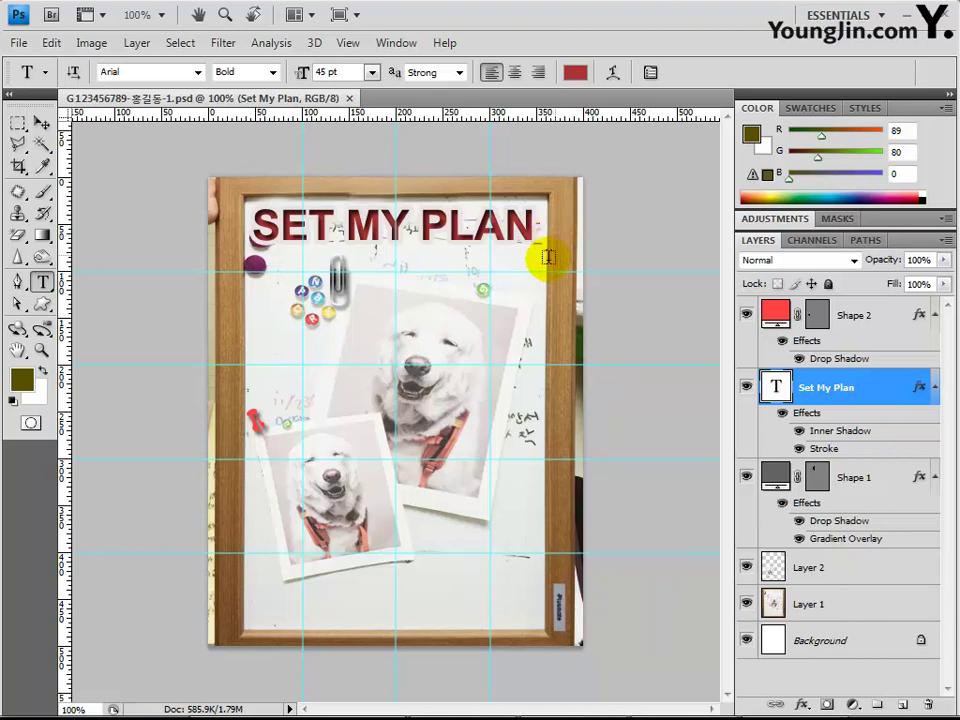
left_click(19, 45)
left_click(40, 81)
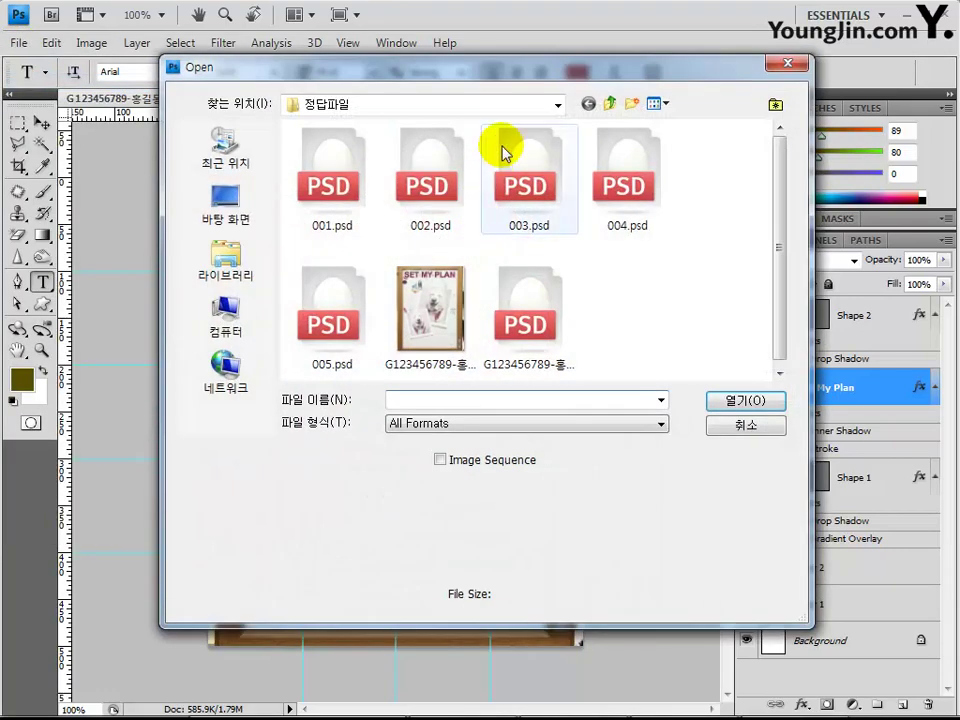
left_click(609, 104)
scroll(720, 285, "down", 3)
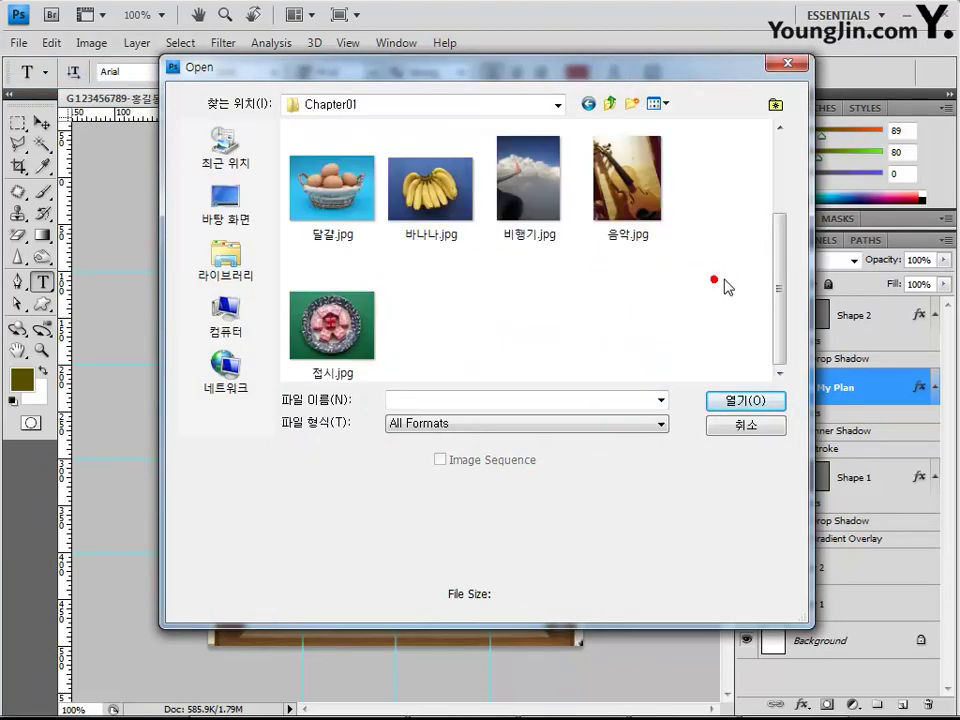
scroll(744, 294, "up", 3)
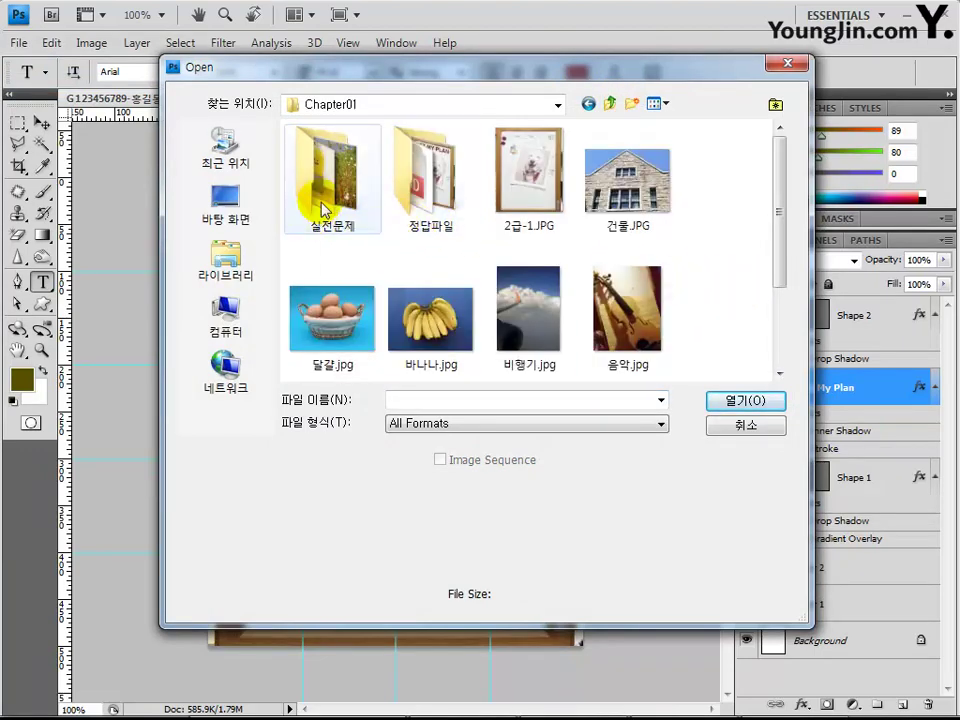
left_click(540, 205)
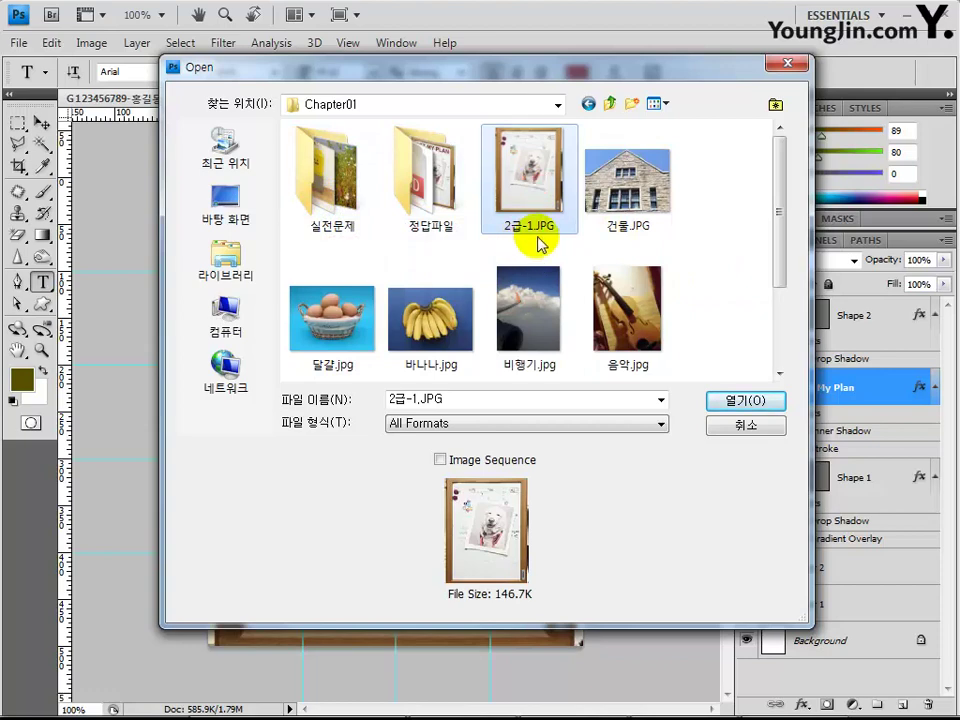
double_click(537, 233)
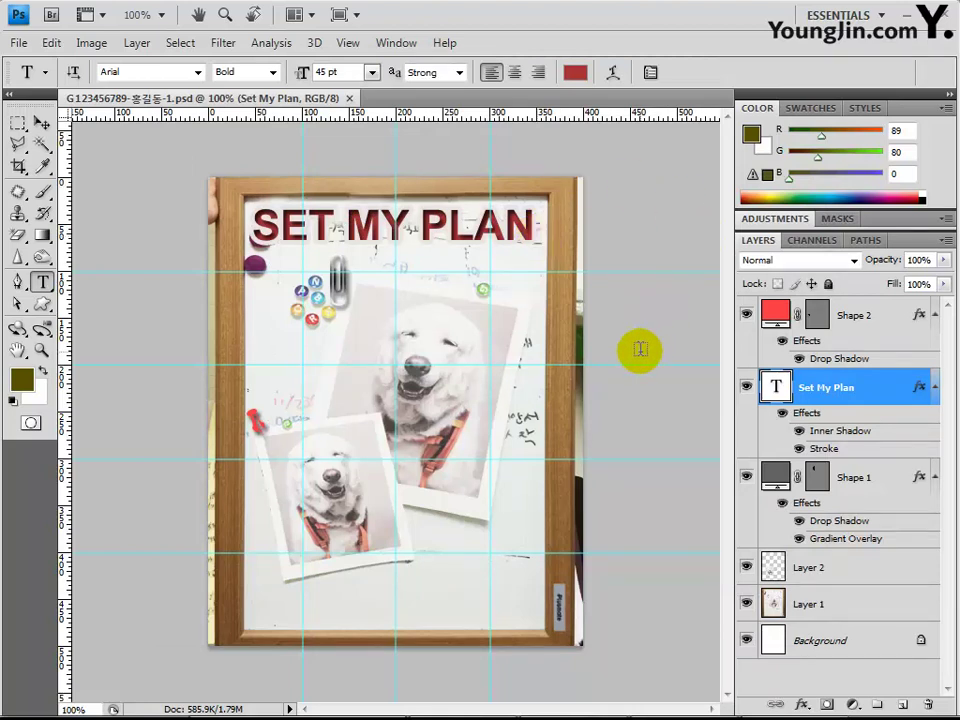
left_click(17, 123)
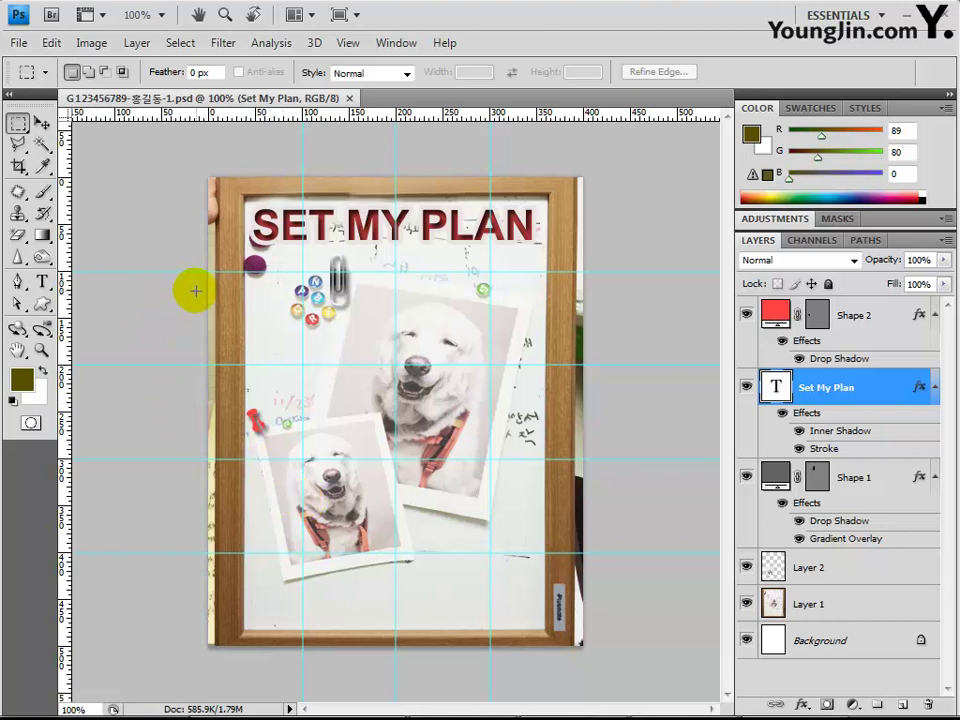
Create a new blank document 400 pixels wide by 500 pixels high
left_click(19, 44)
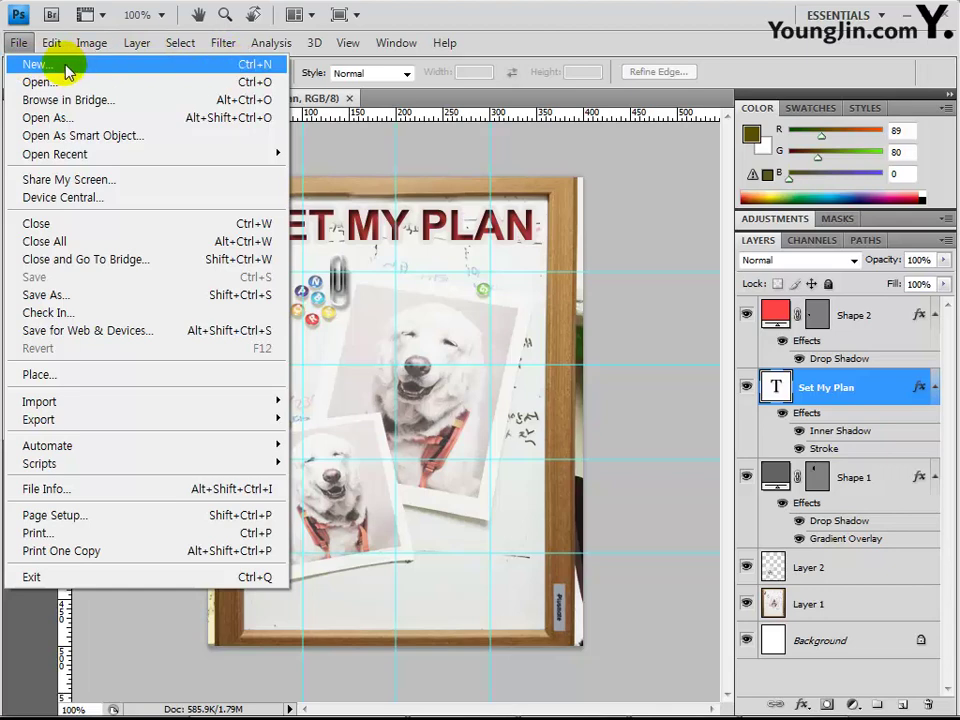
left_click(66, 67)
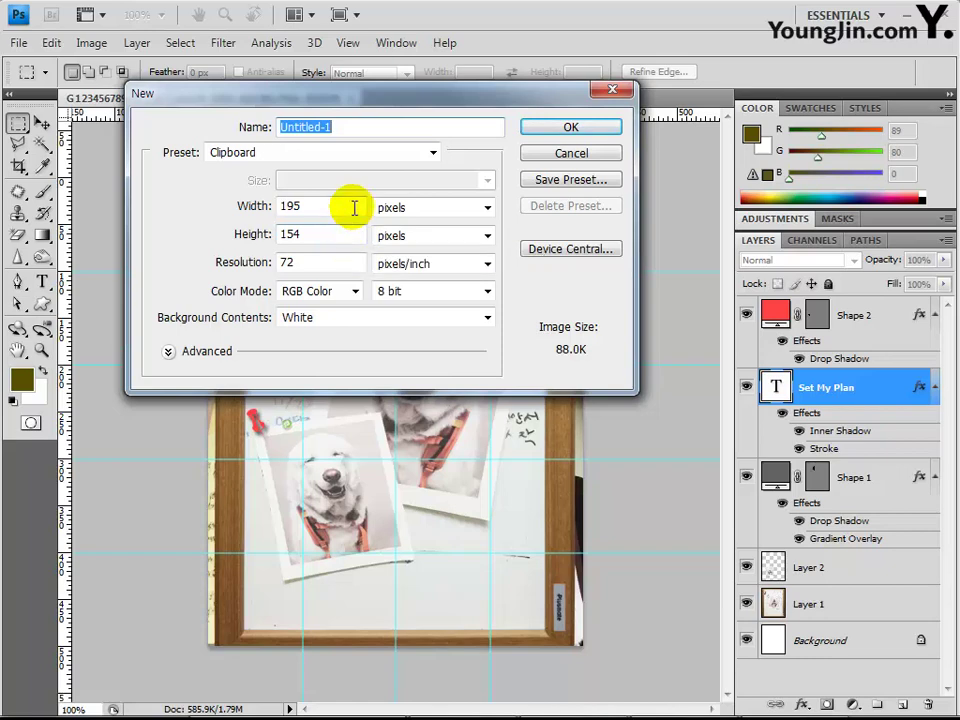
double_click(322, 210)
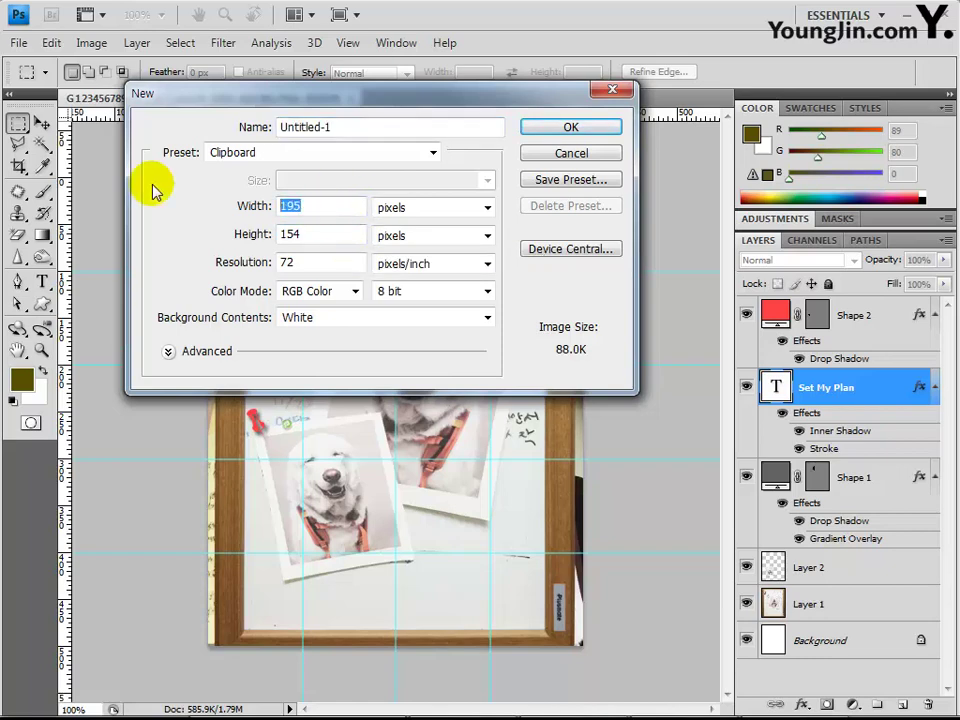
type("400")
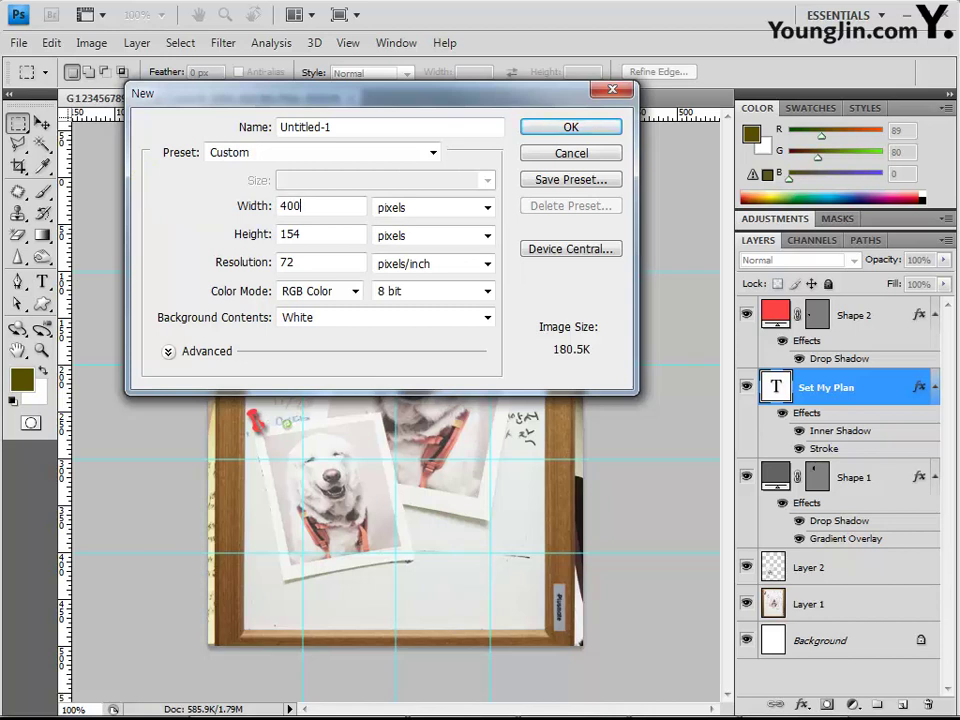
key("Tab")
key("Tab")
type("500")
left_click(552, 122)
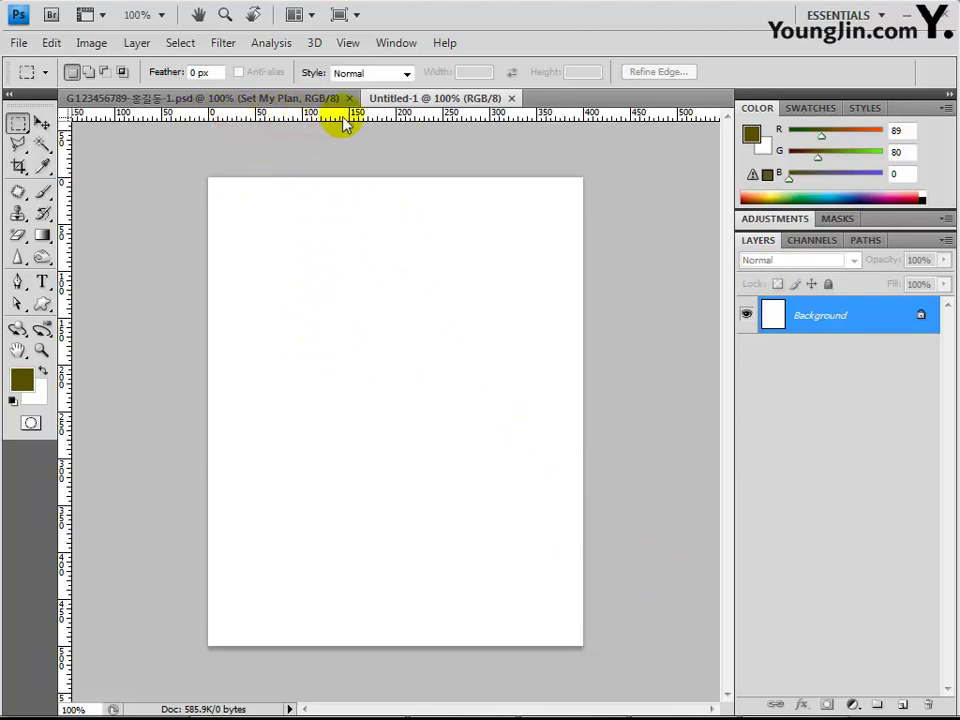
left_click(346, 43)
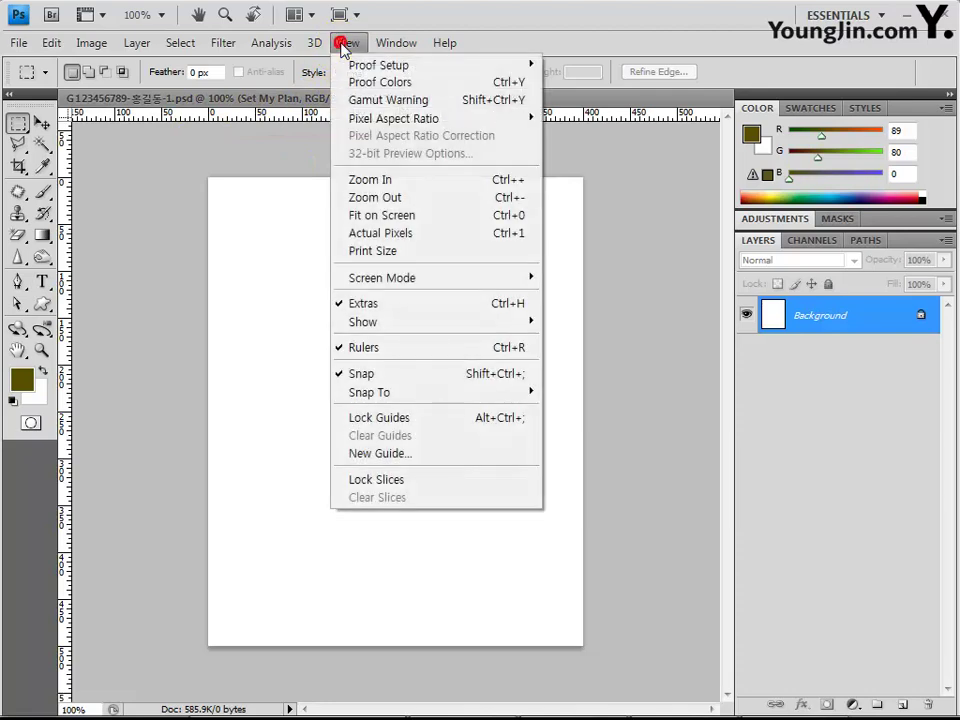
Show the rulers around Untitled-1 and set their units to Pixels
left_click(364, 350)
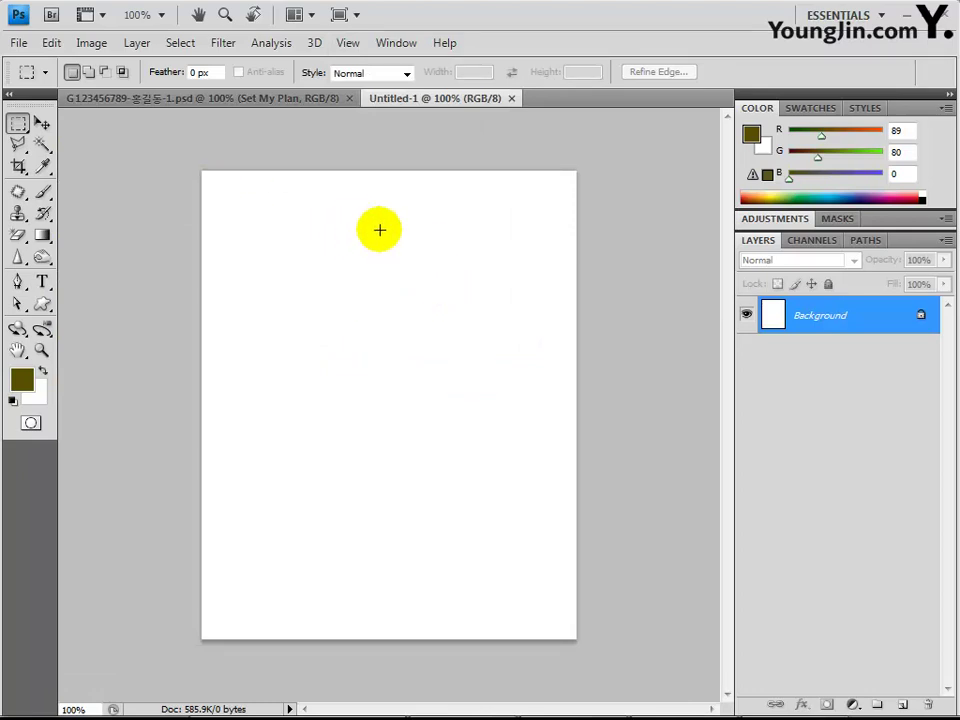
left_click(347, 42)
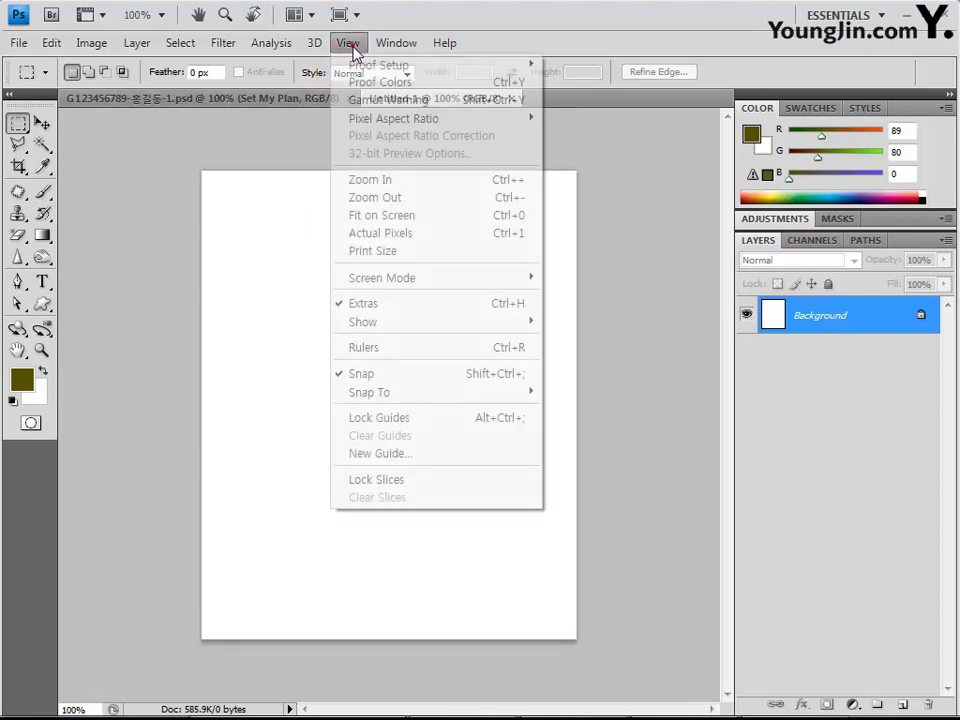
left_click(509, 349)
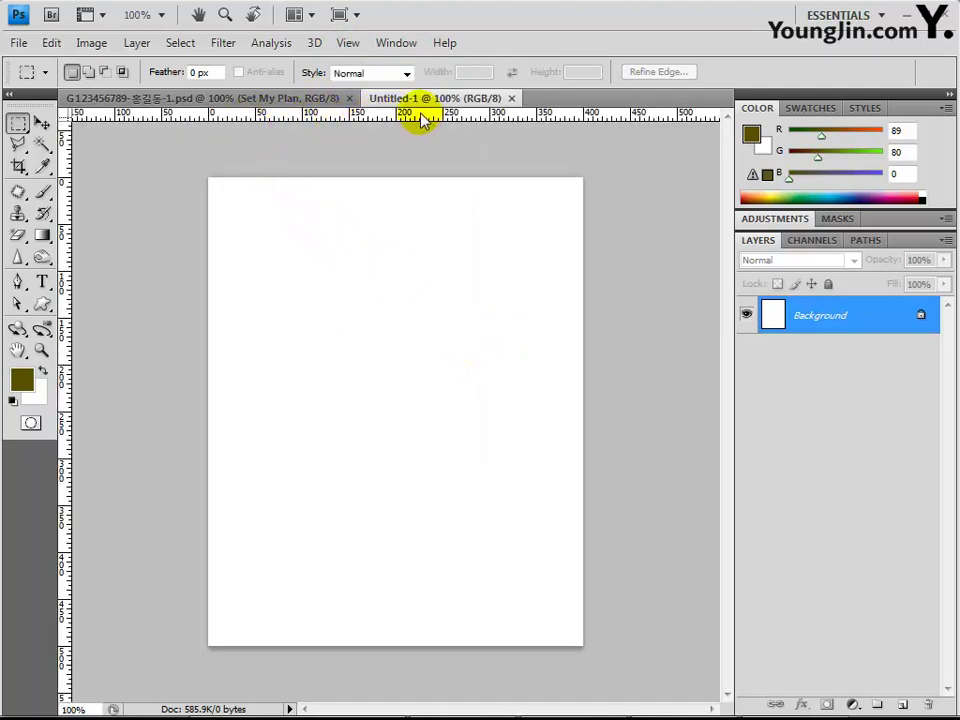
right_click(331, 118)
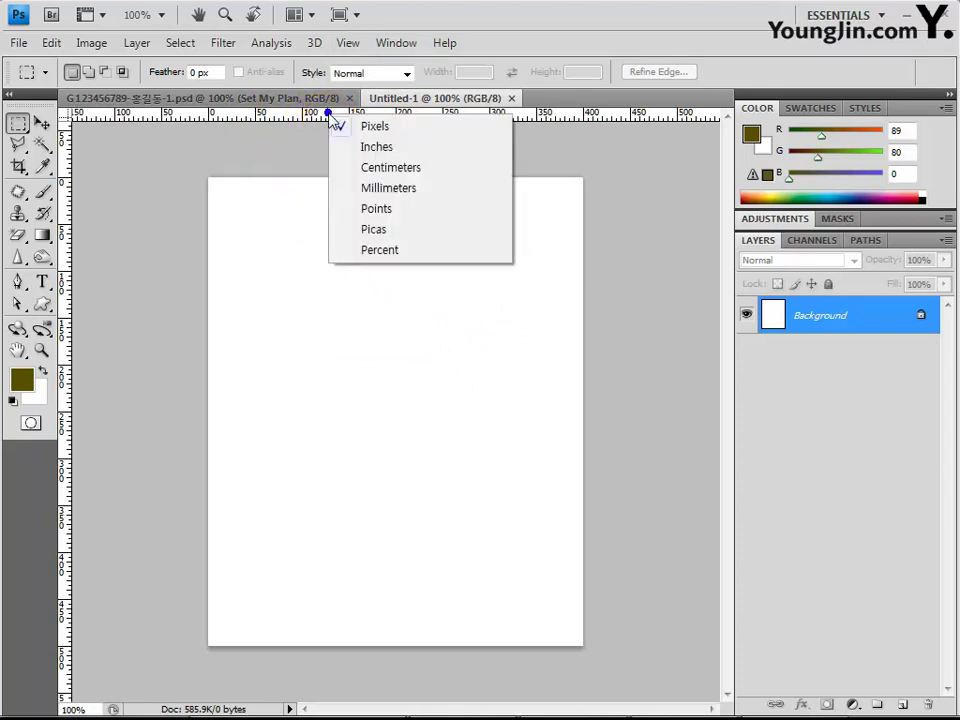
left_click(389, 166)
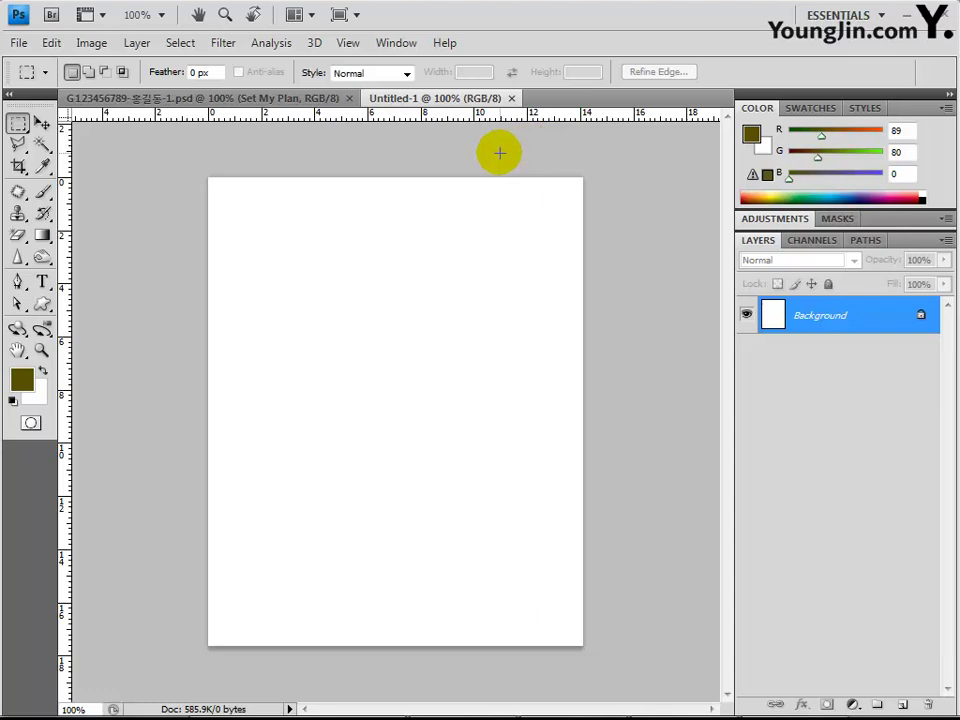
right_click(400, 115)
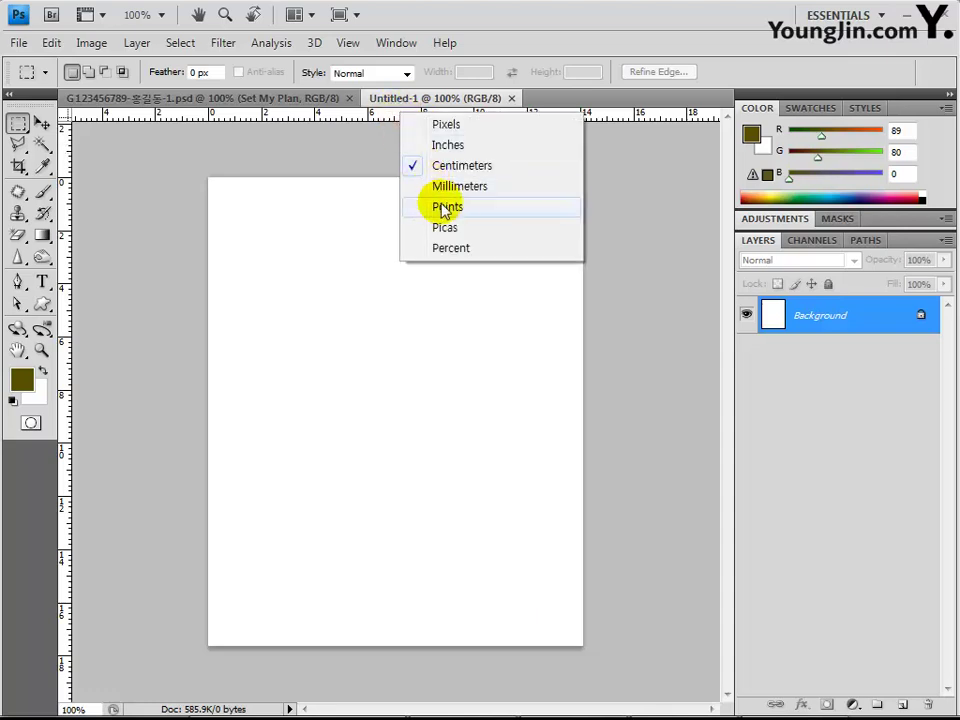
left_click(455, 125)
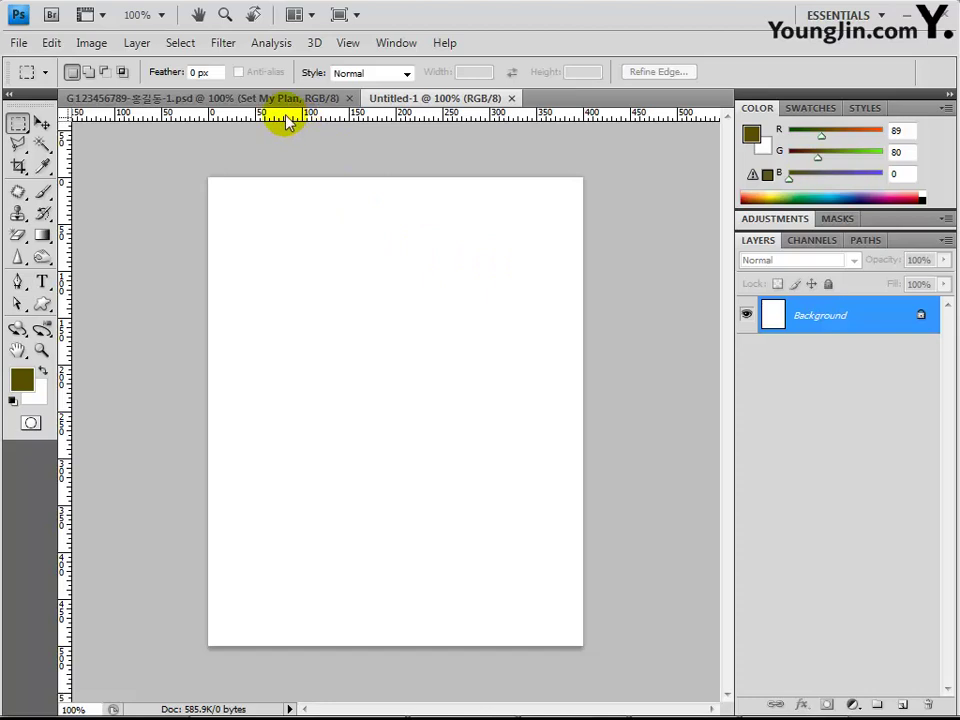
left_click(348, 44)
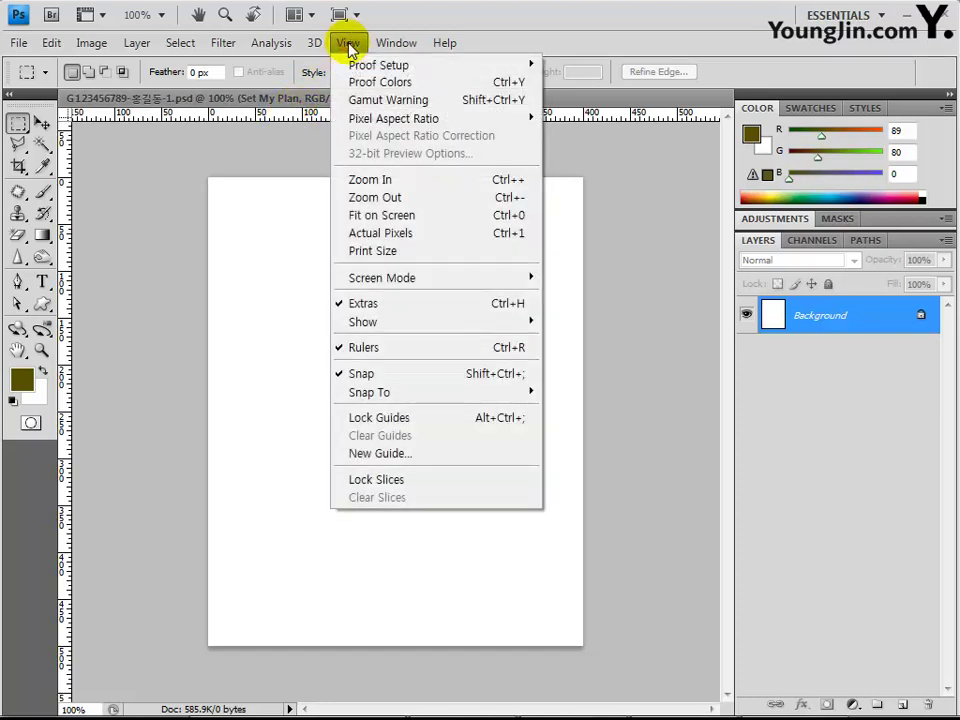
Add a vertical guide at position 100 px with New Guide
left_click(396, 453)
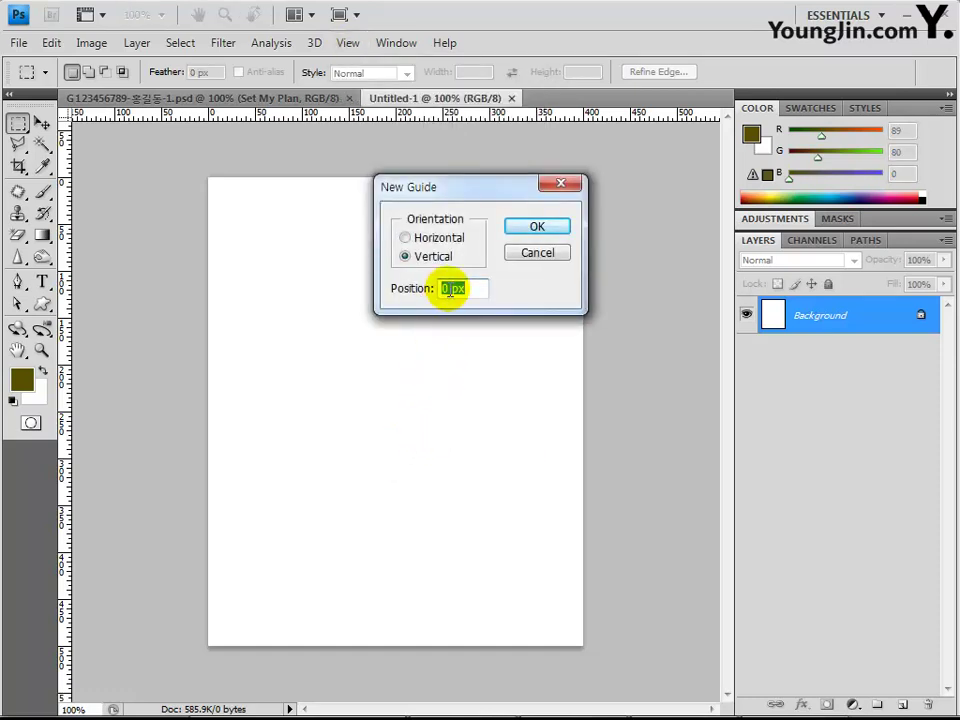
double_click(445, 289)
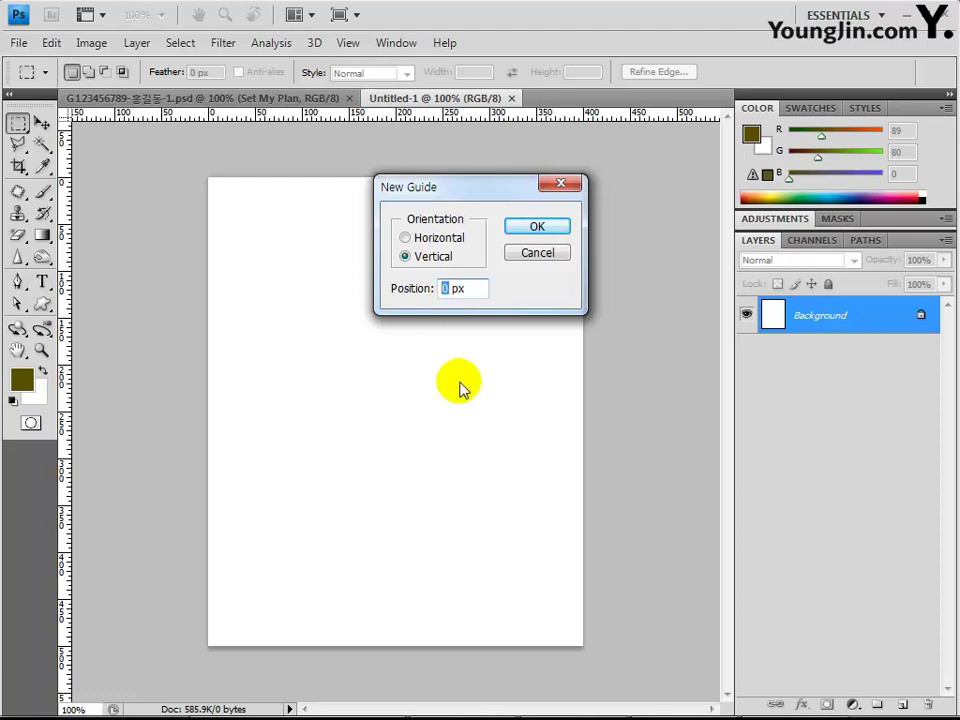
type("100")
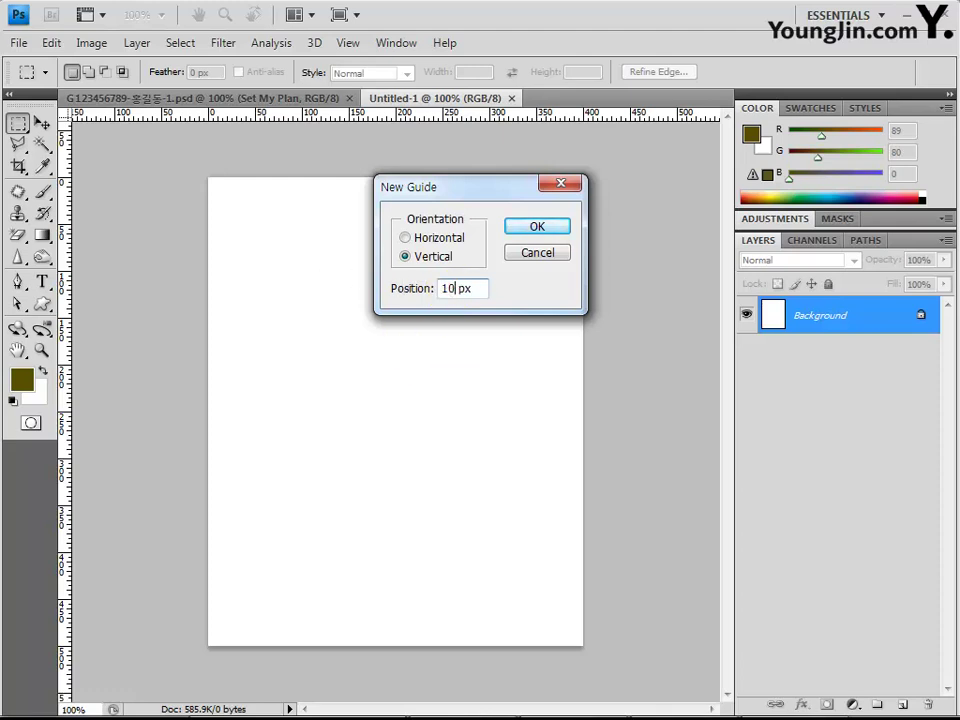
key("Return")
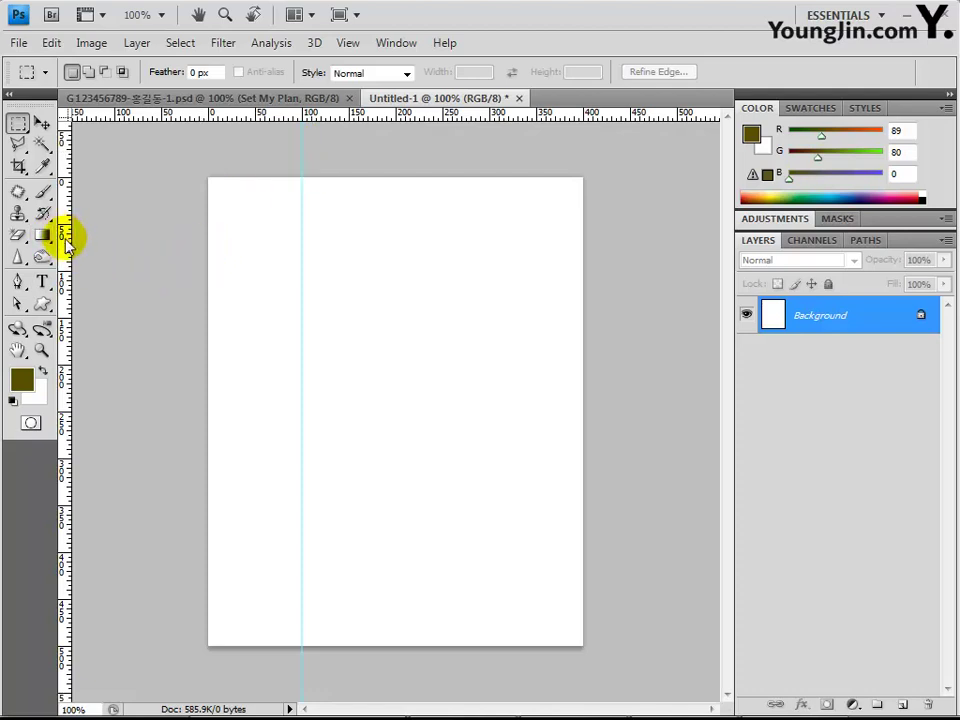
Drag vertical guides to 200 and 300 px and horizontal guides to 100, 200, 300, 400 px
left_click_drag(64, 236, 395, 271)
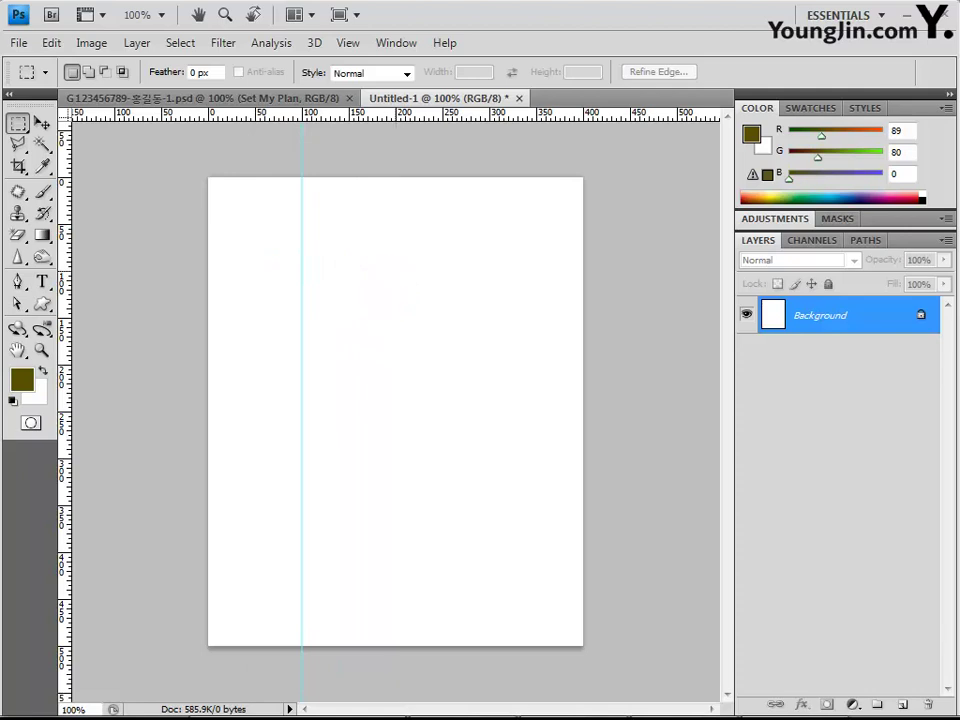
left_click_drag(66, 327, 489, 339)
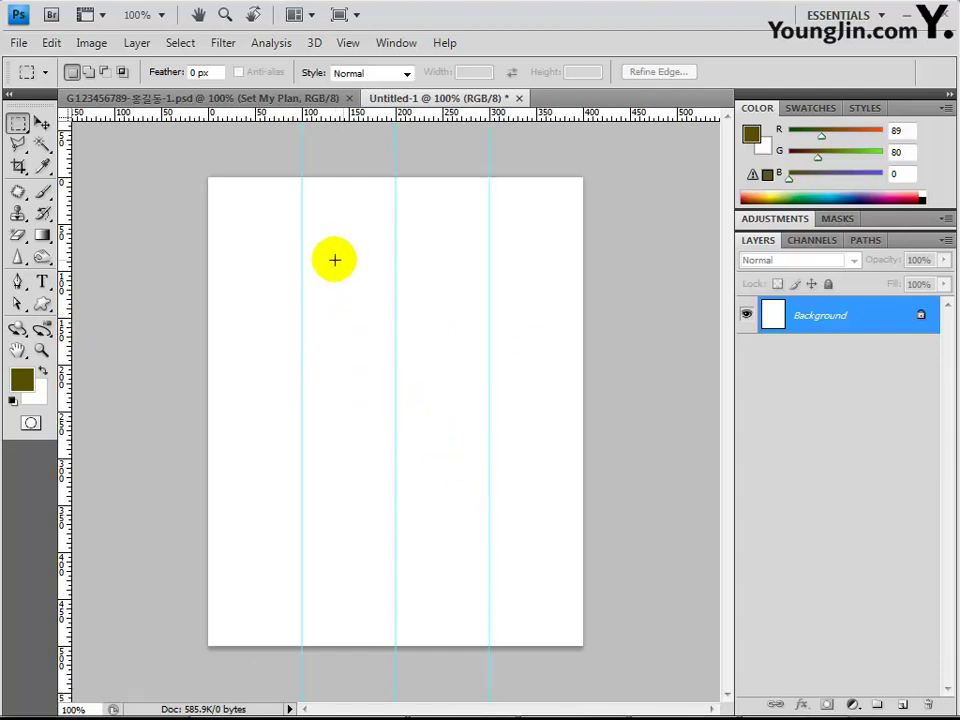
left_click_drag(356, 114, 353, 271)
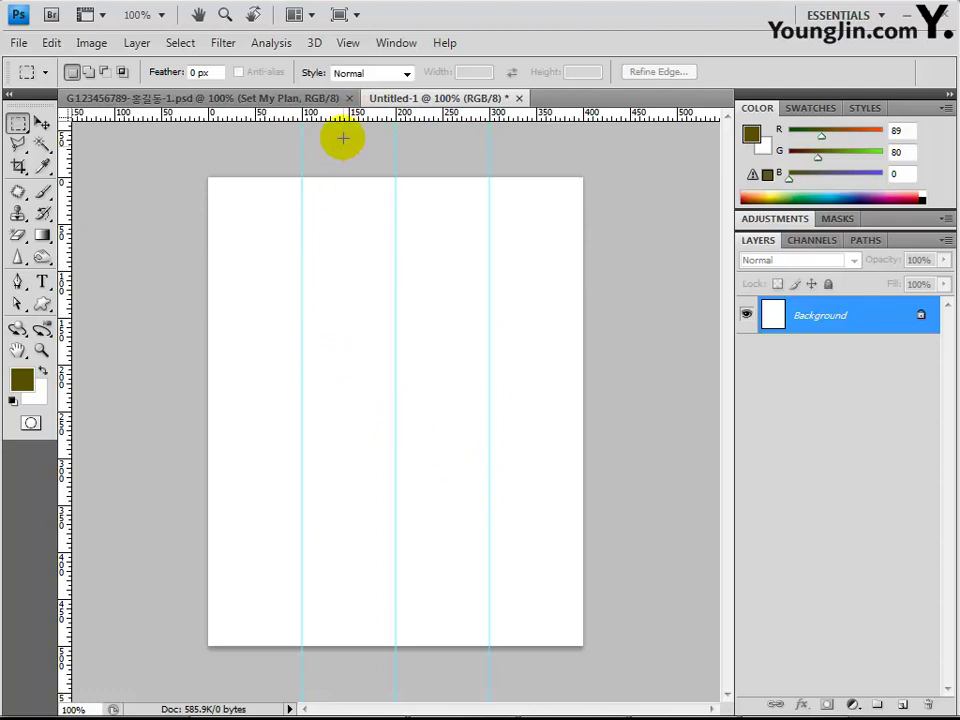
left_click_drag(354, 112, 347, 364)
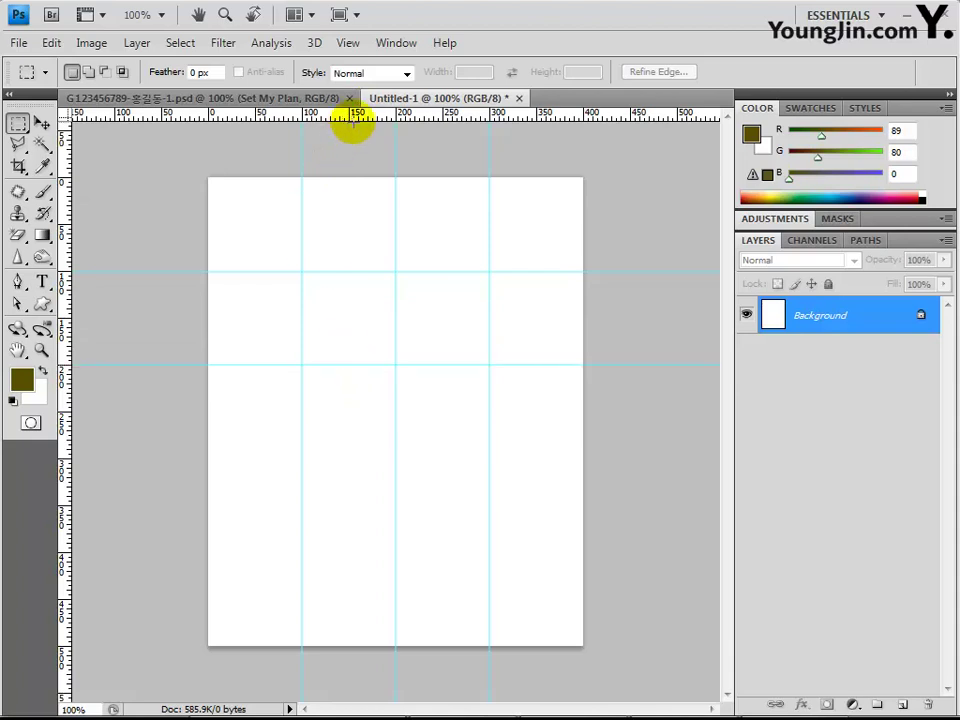
left_click_drag(360, 110, 330, 459)
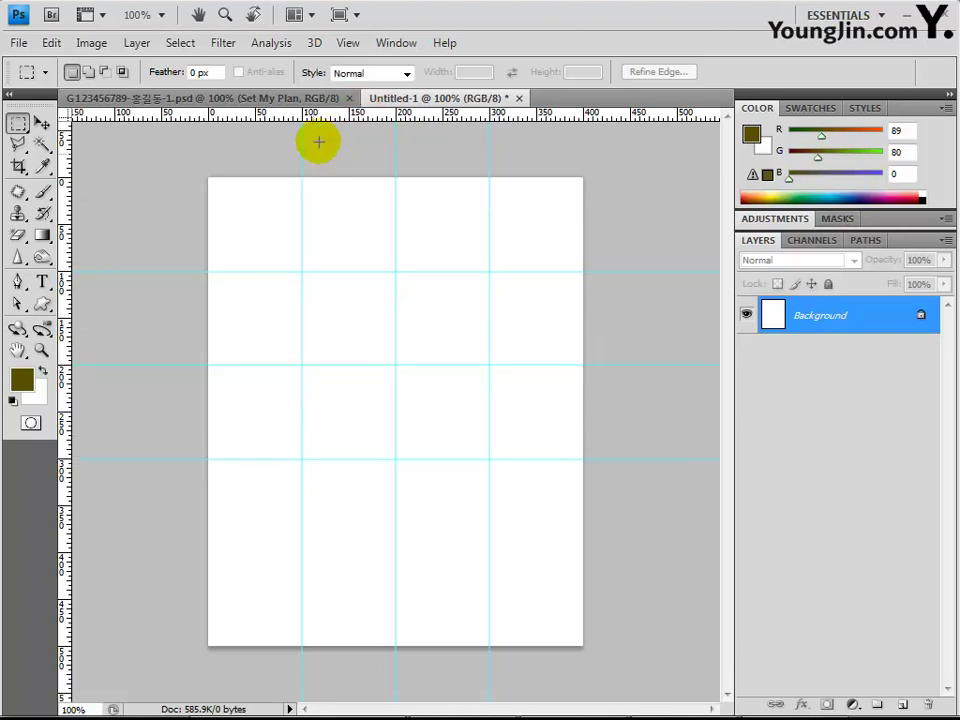
left_click_drag(353, 301, 302, 554)
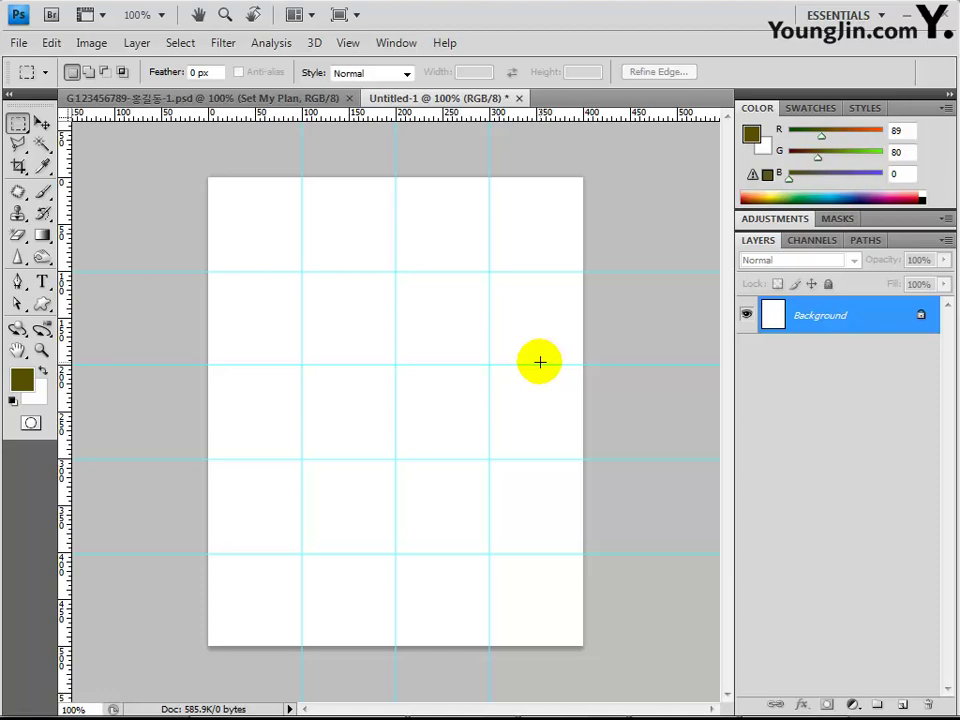
Save the document as a Photoshop PSD named with the exam number and candidate's name
left_click(19, 43)
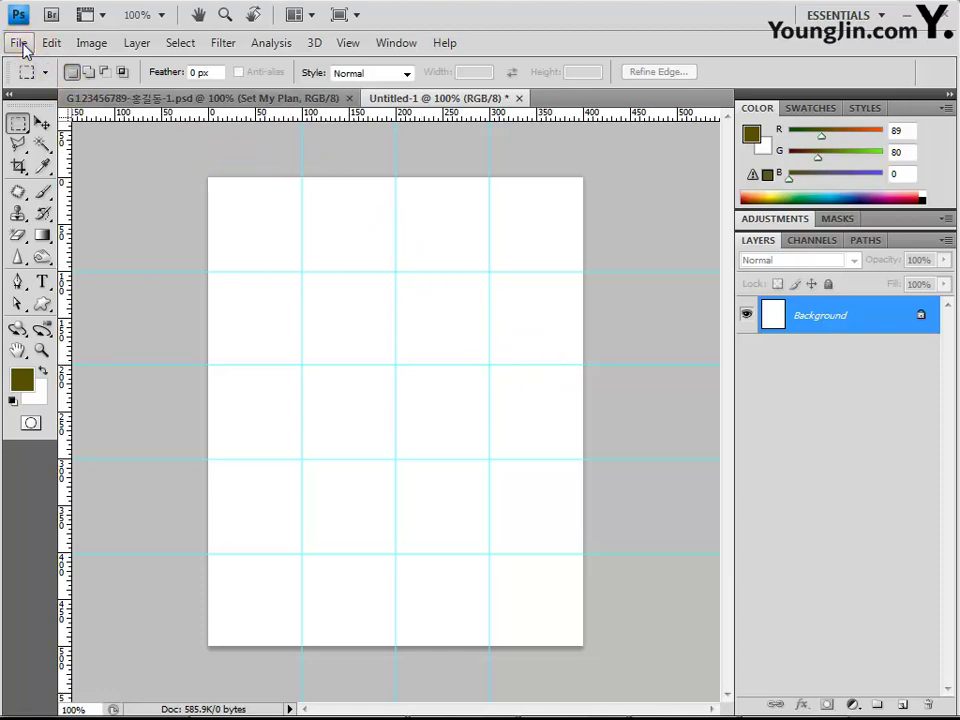
left_click(80, 295)
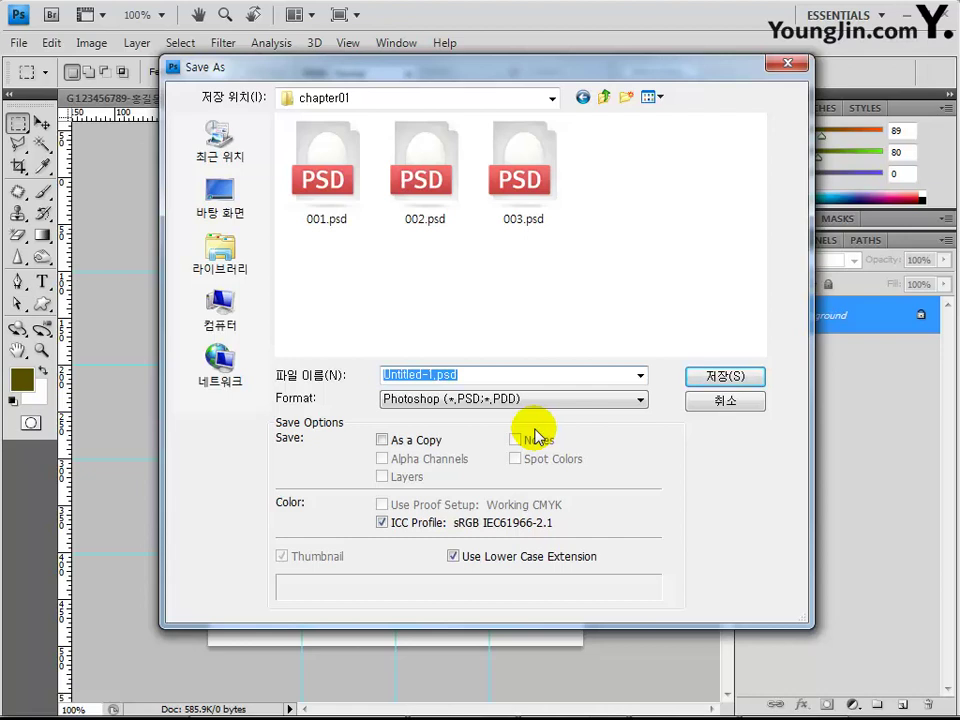
type("G123456-")
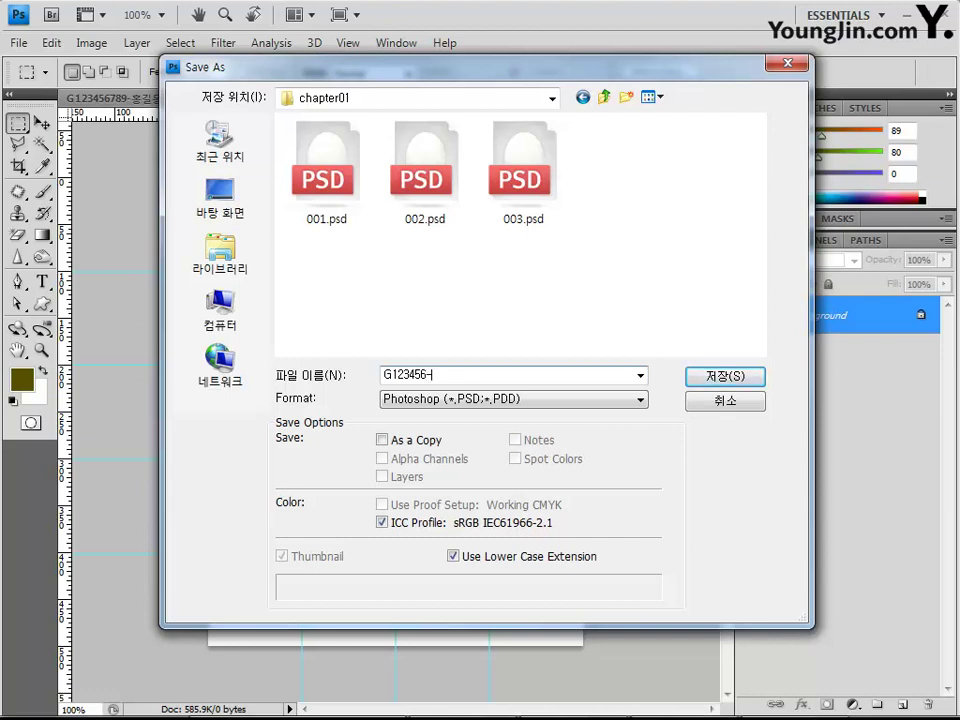
type("조교혜")
type("ㄴ")
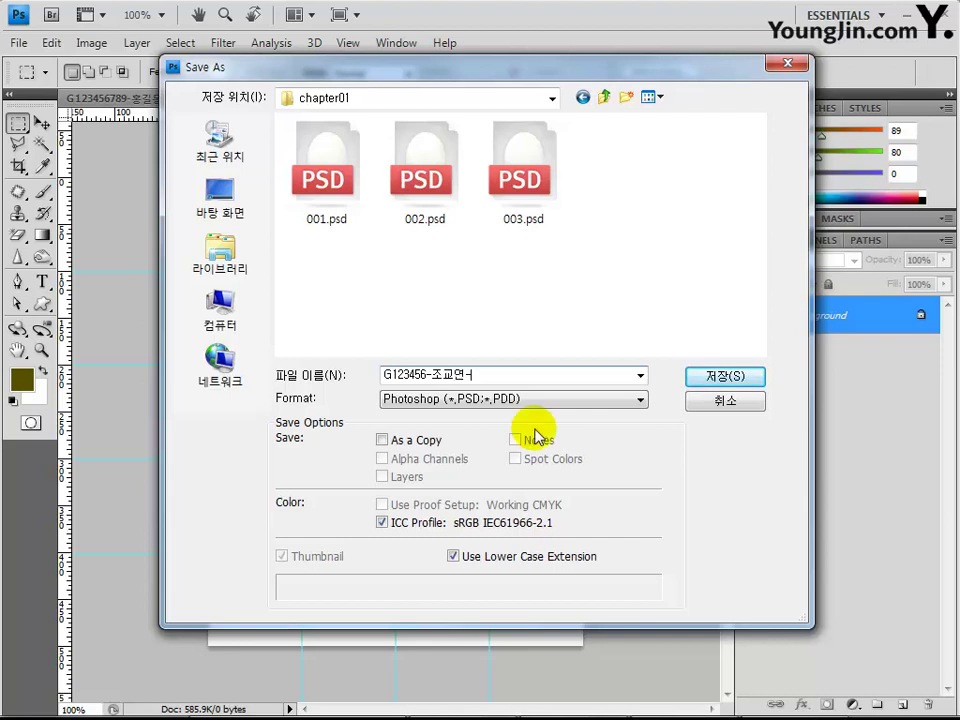
type("-1")
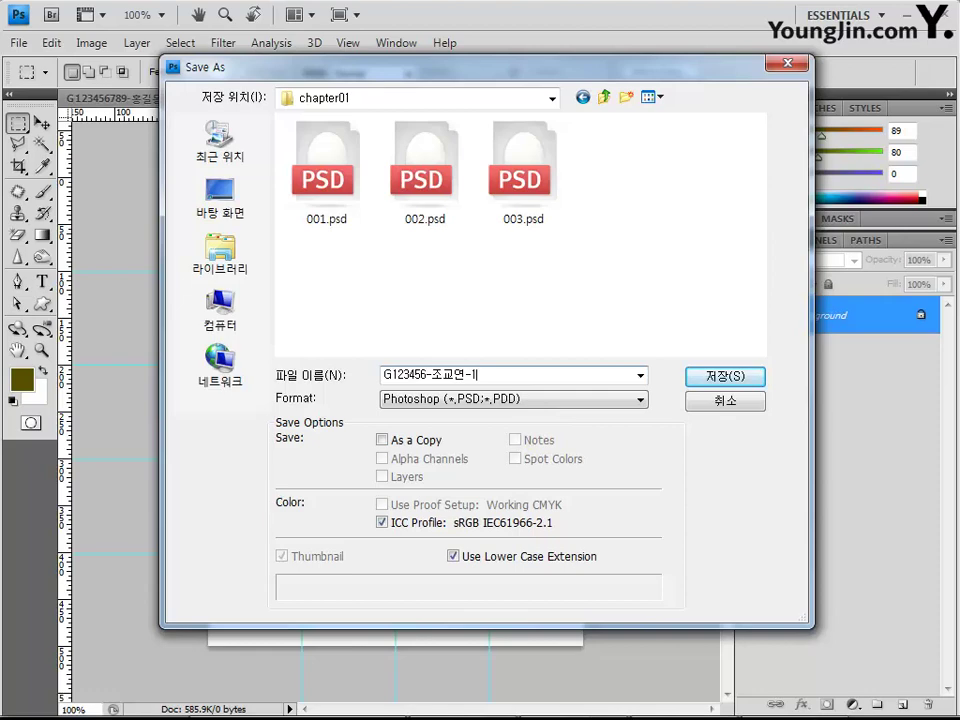
left_click(727, 376)
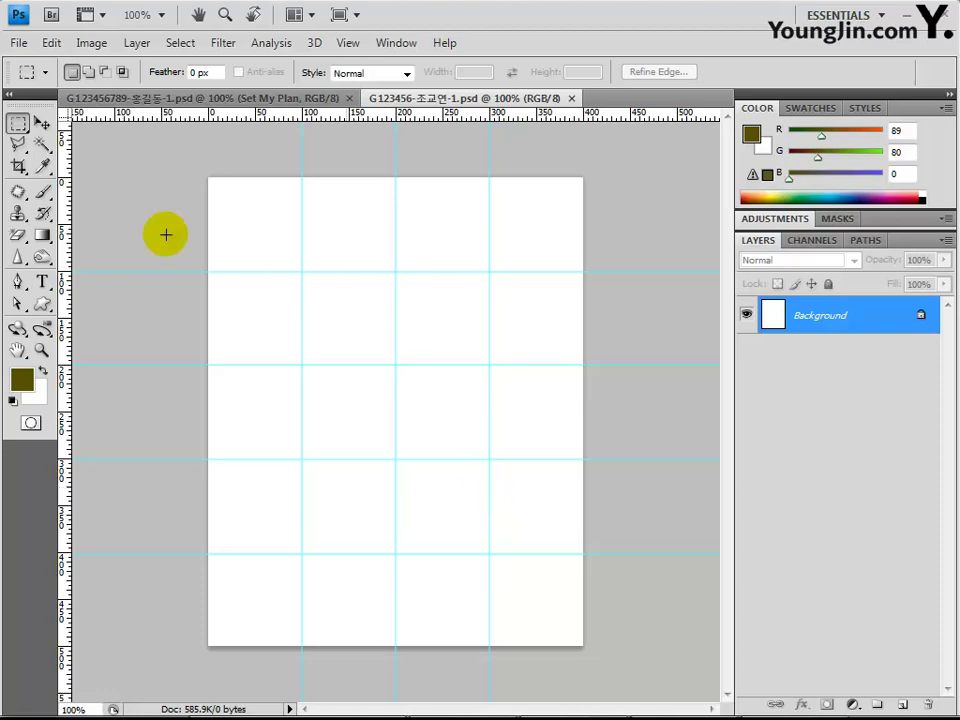
Open the photo 2급-1.JPG from the Chapter01 folder
left_click(19, 43)
left_click(45, 82)
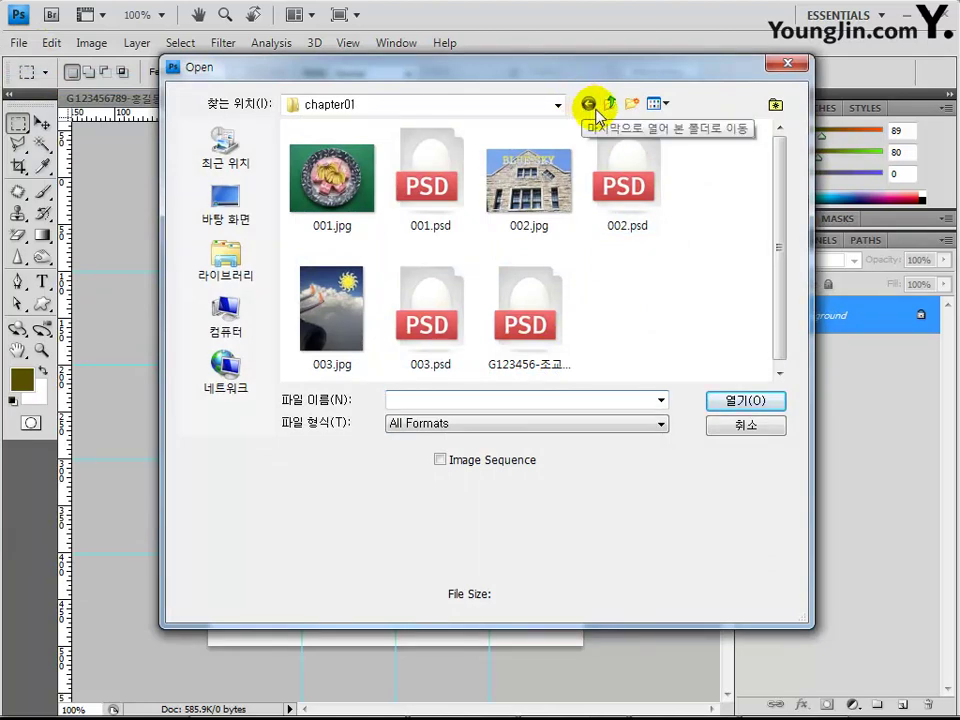
left_click(592, 106)
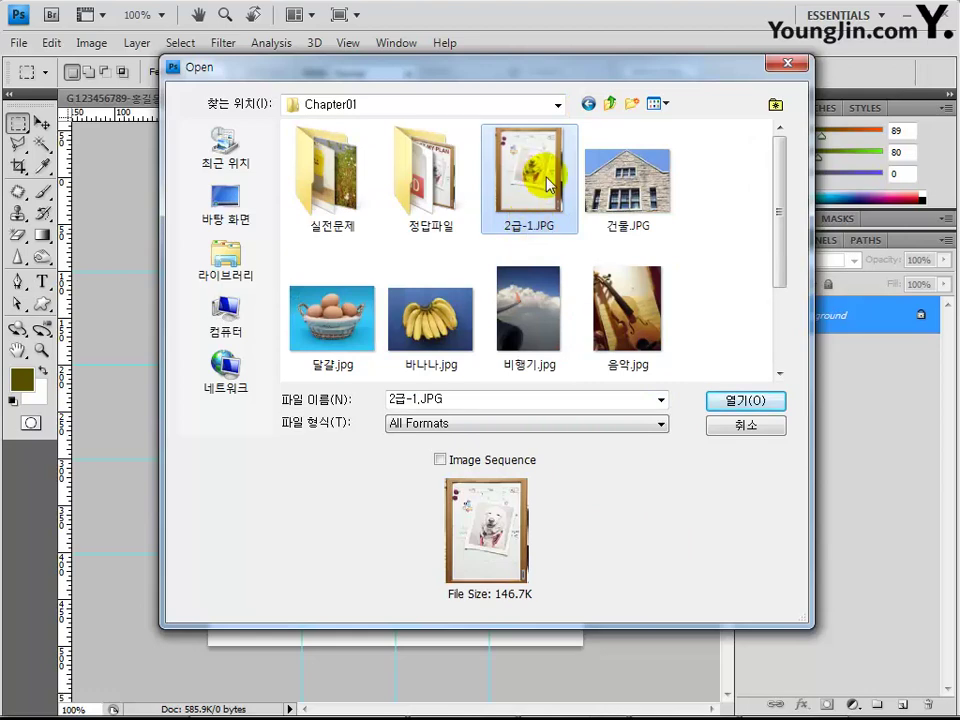
left_click(760, 400)
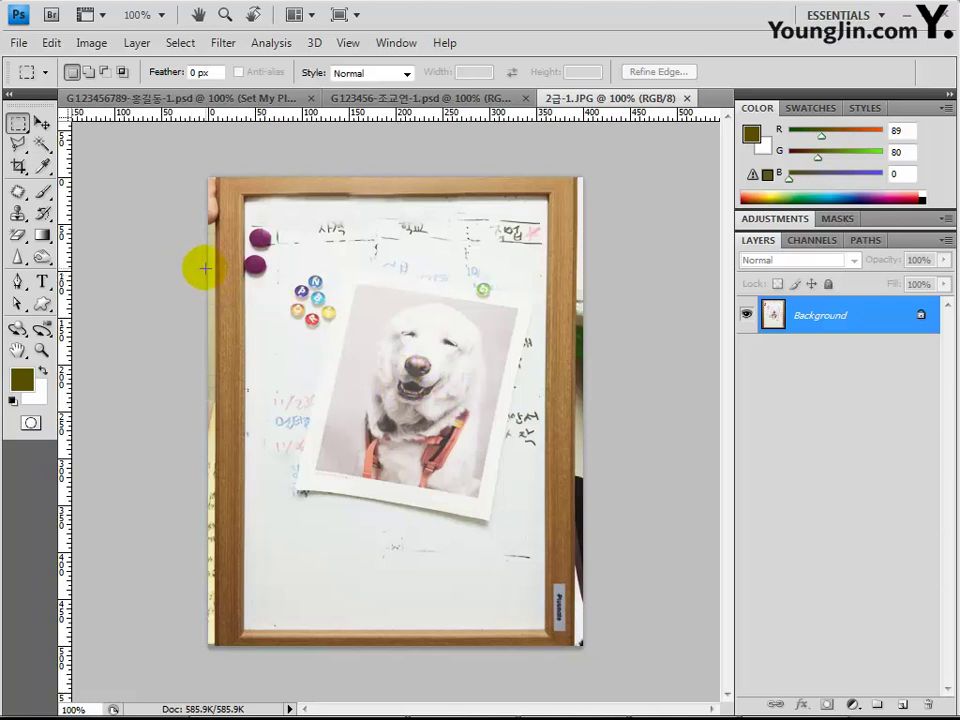
Select all of 2급-1.JPG, copy it, and paste it into the gridded PSD as Layer 1
left_click(186, 43)
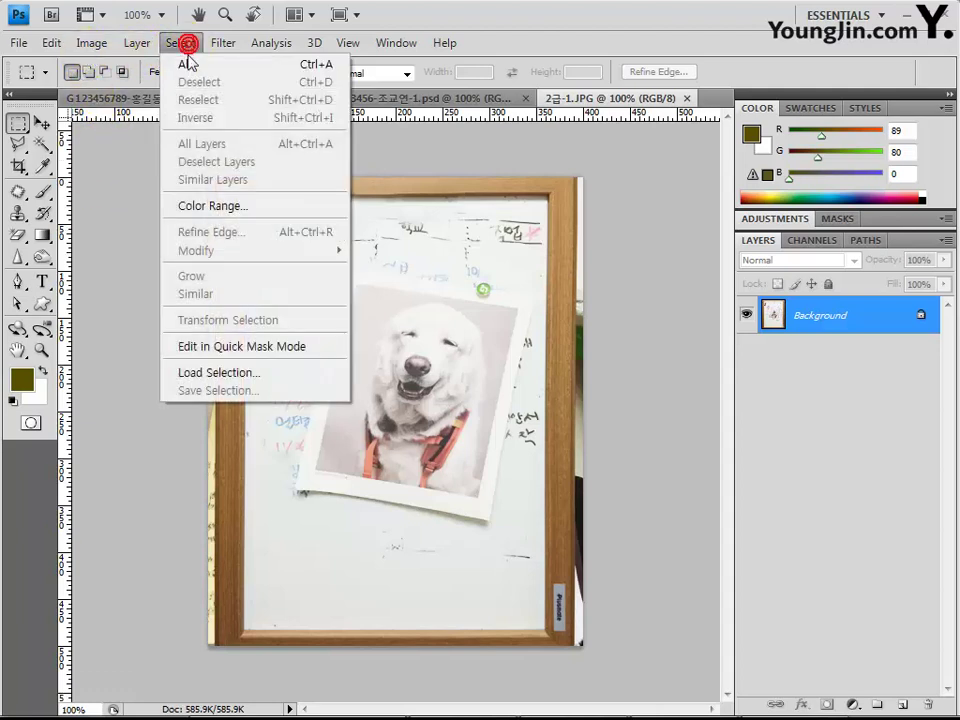
left_click(318, 68)
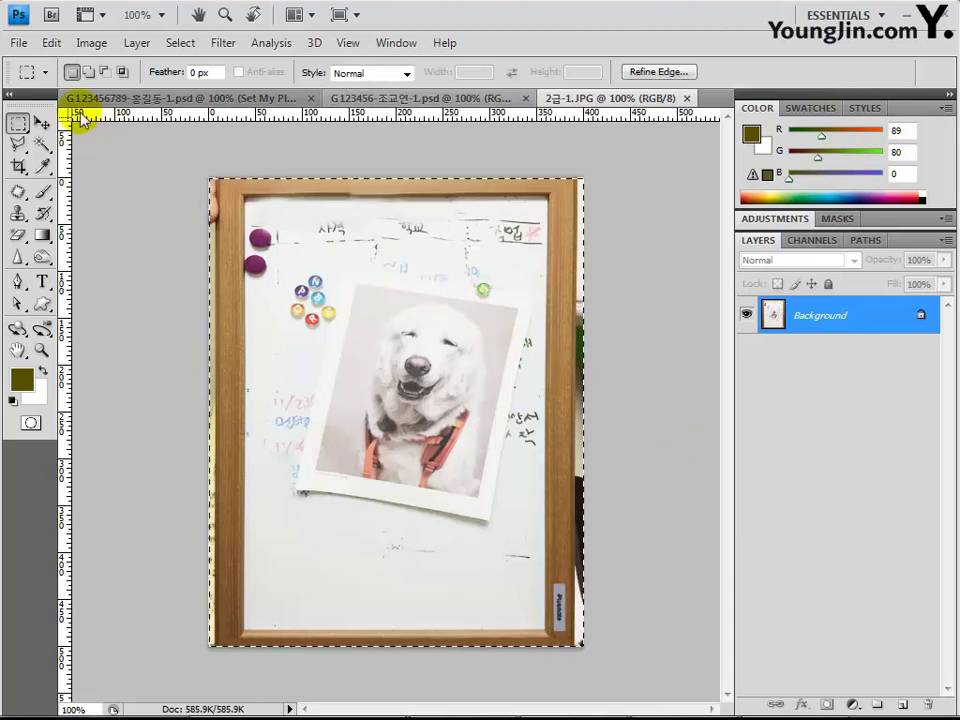
left_click(51, 43)
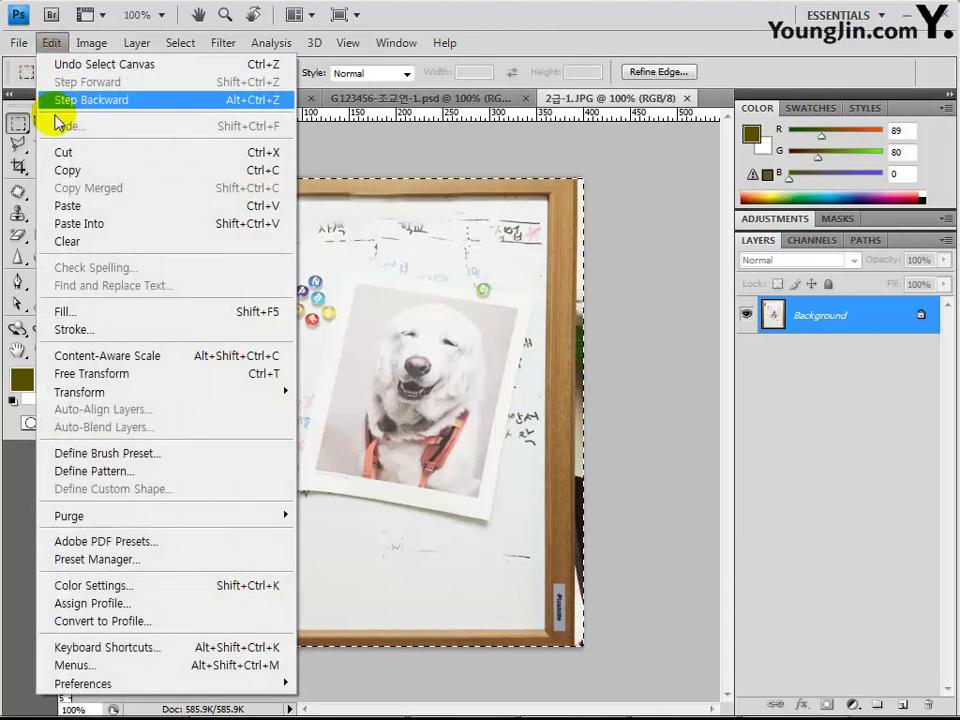
left_click(250, 172)
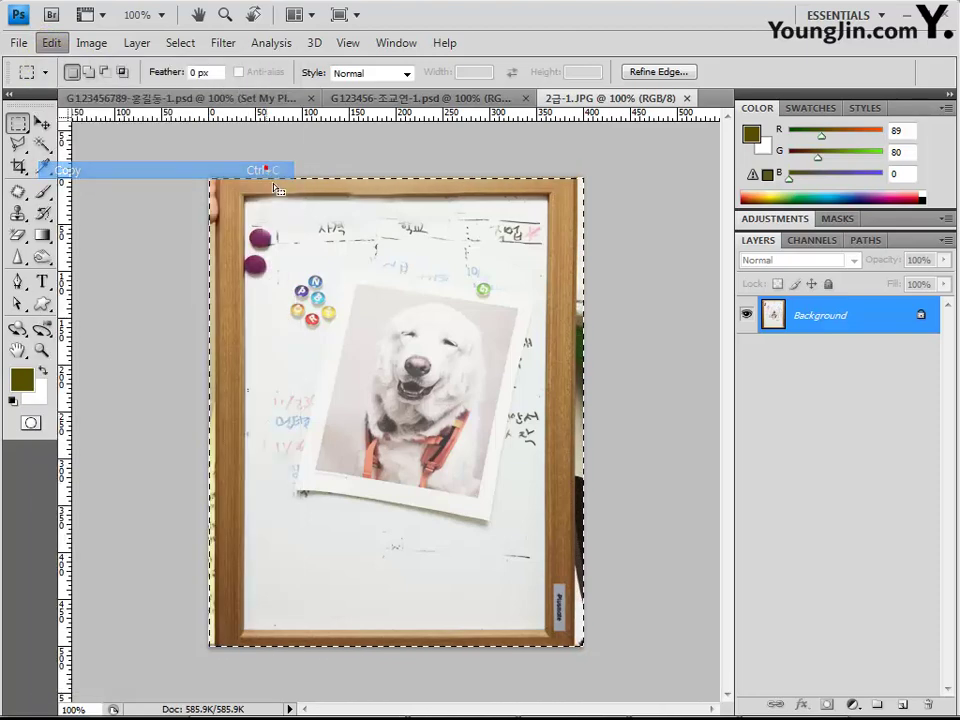
left_click(373, 97)
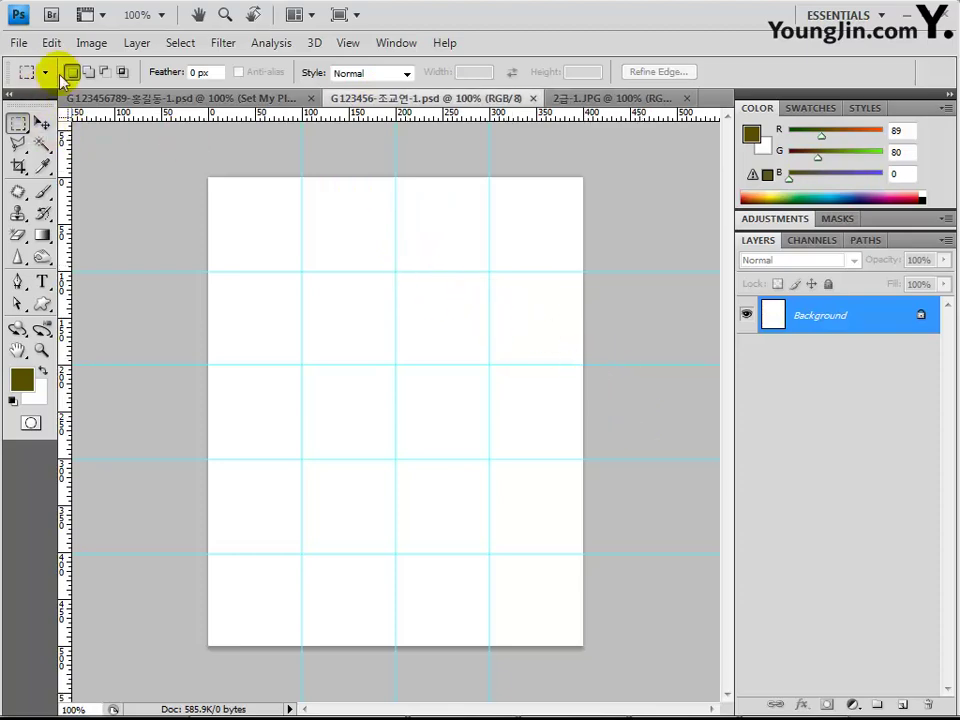
left_click(52, 43)
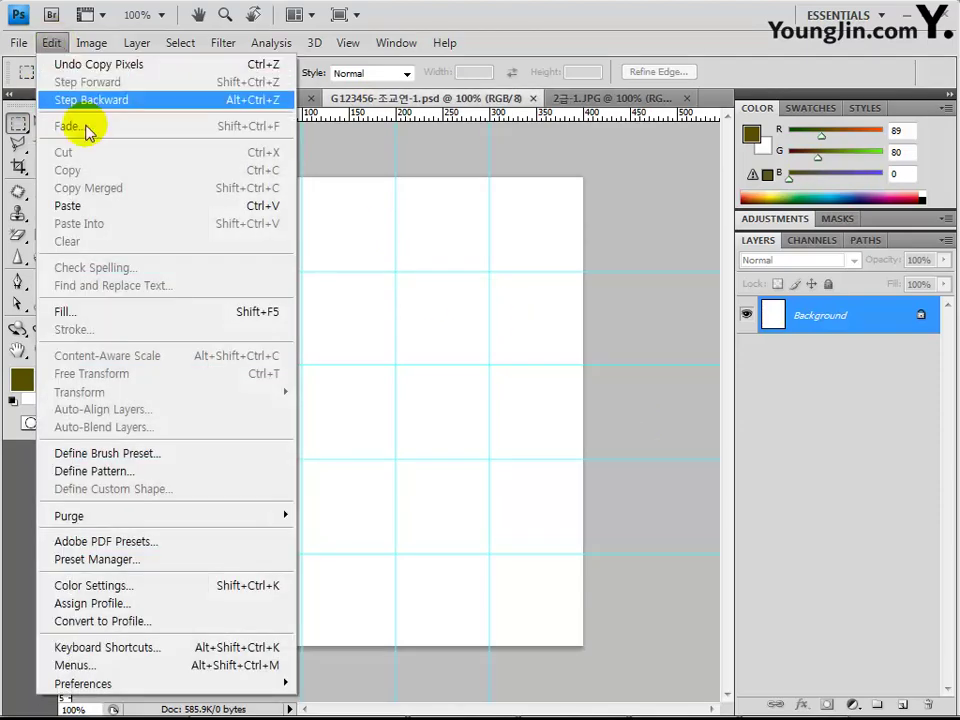
left_click(64, 205)
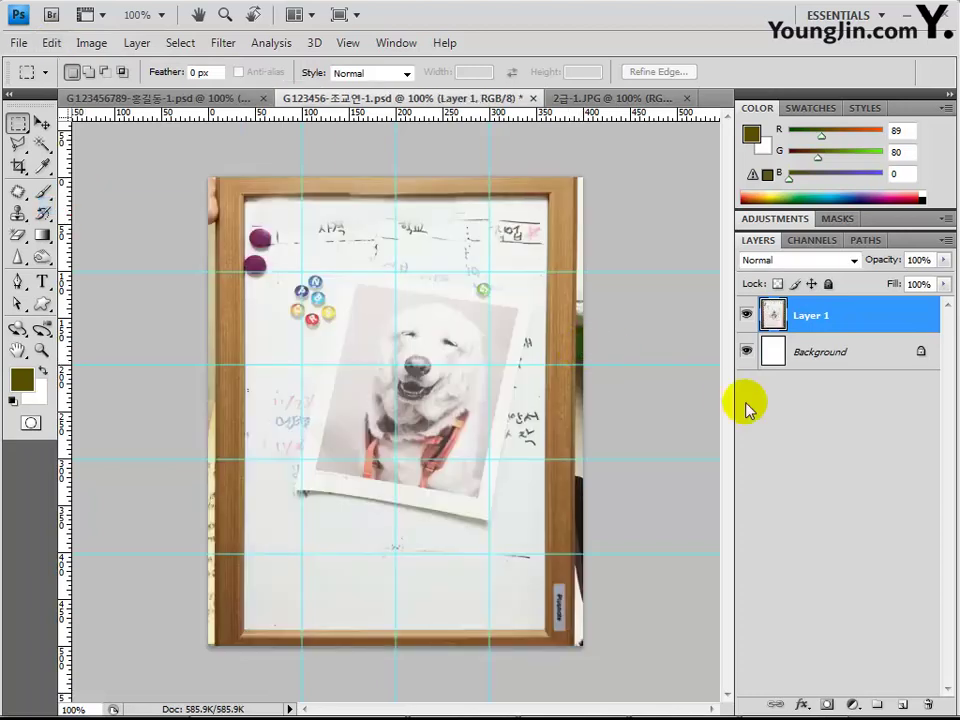
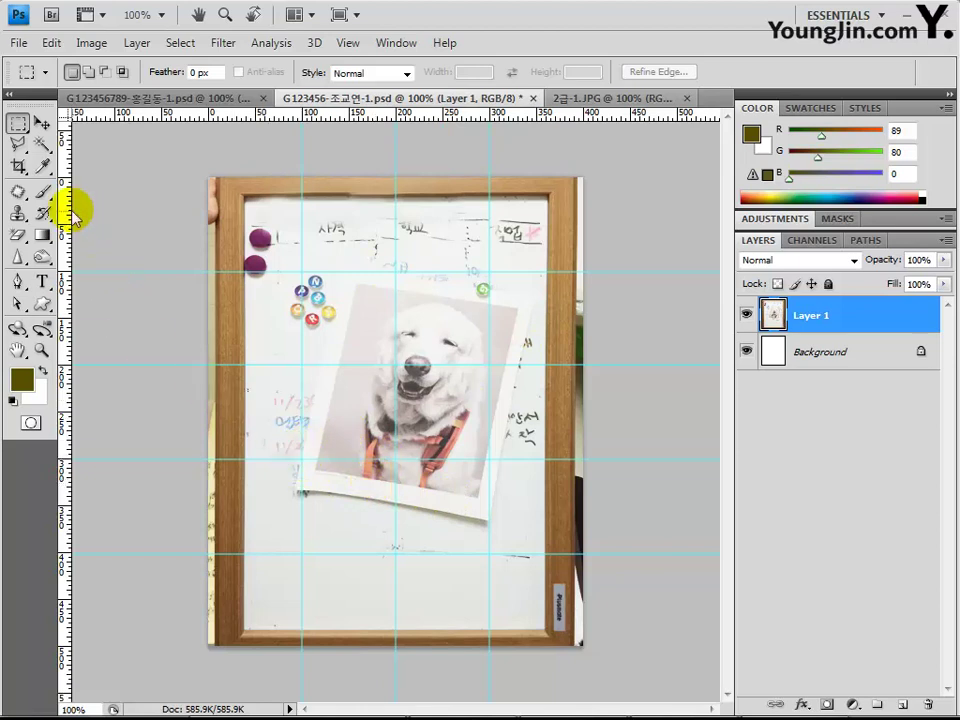
Switch to the Polygonal Lasso and trace the photo's top edge to its top-right corner
left_click(18, 145)
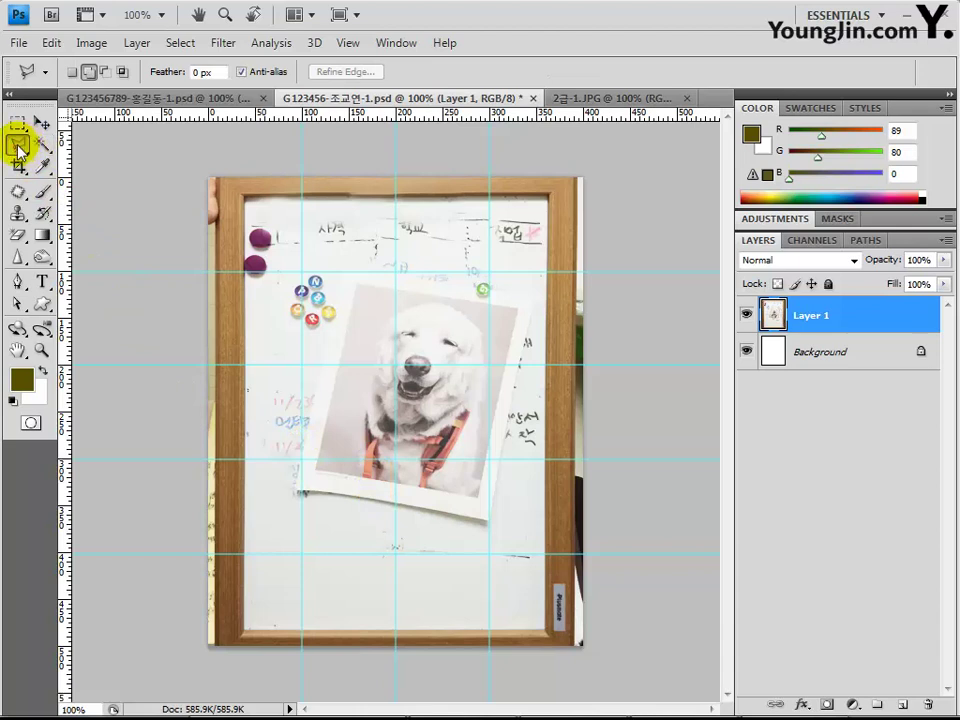
left_click(18, 148)
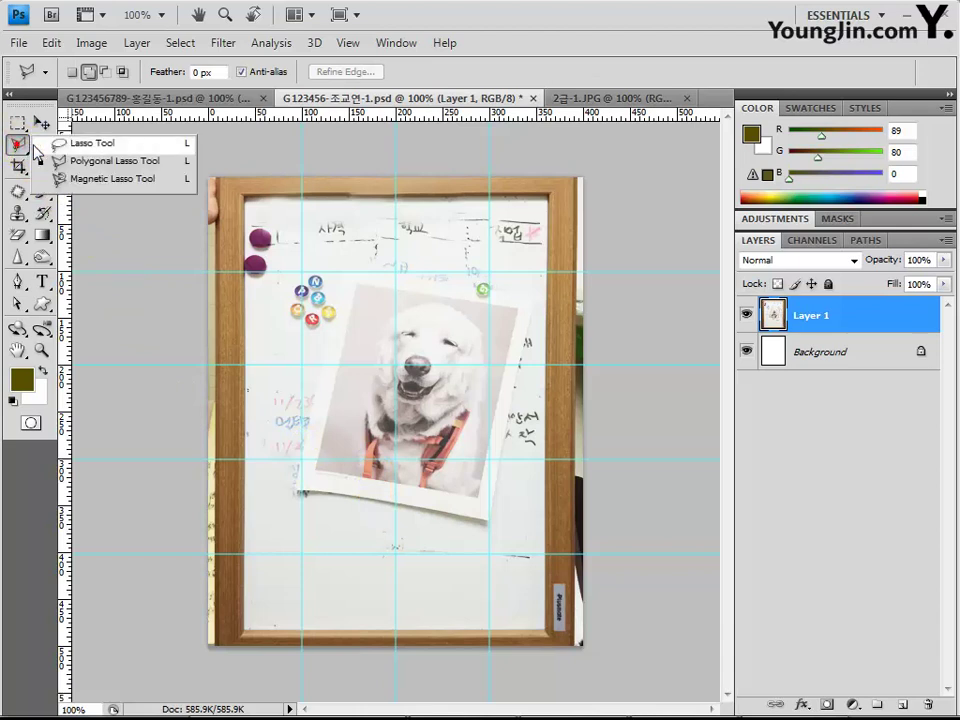
left_click(119, 162)
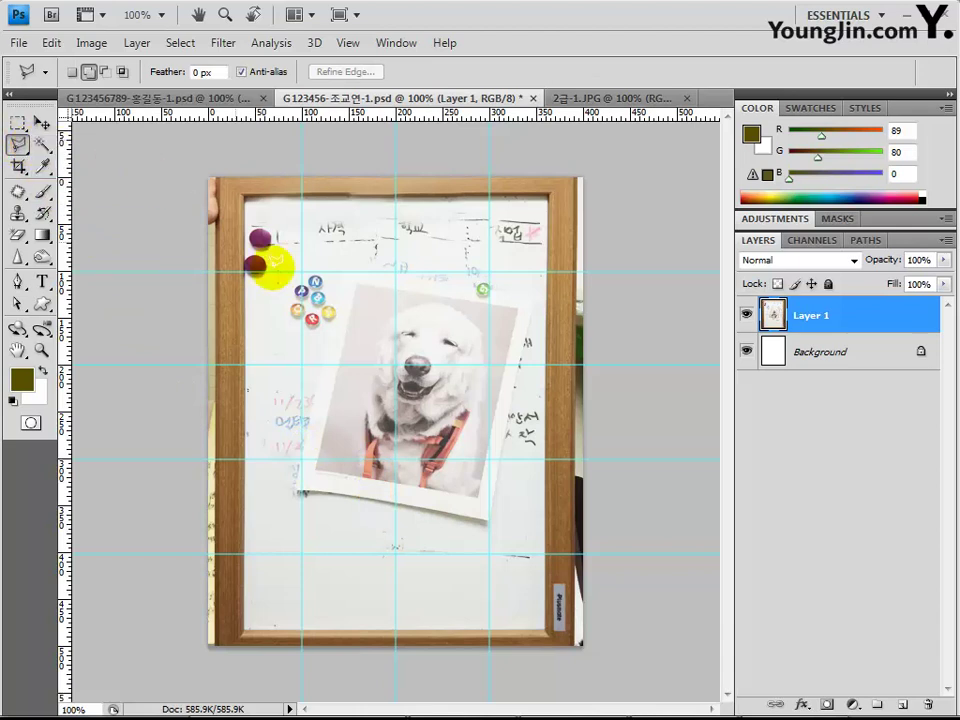
left_click(343, 264)
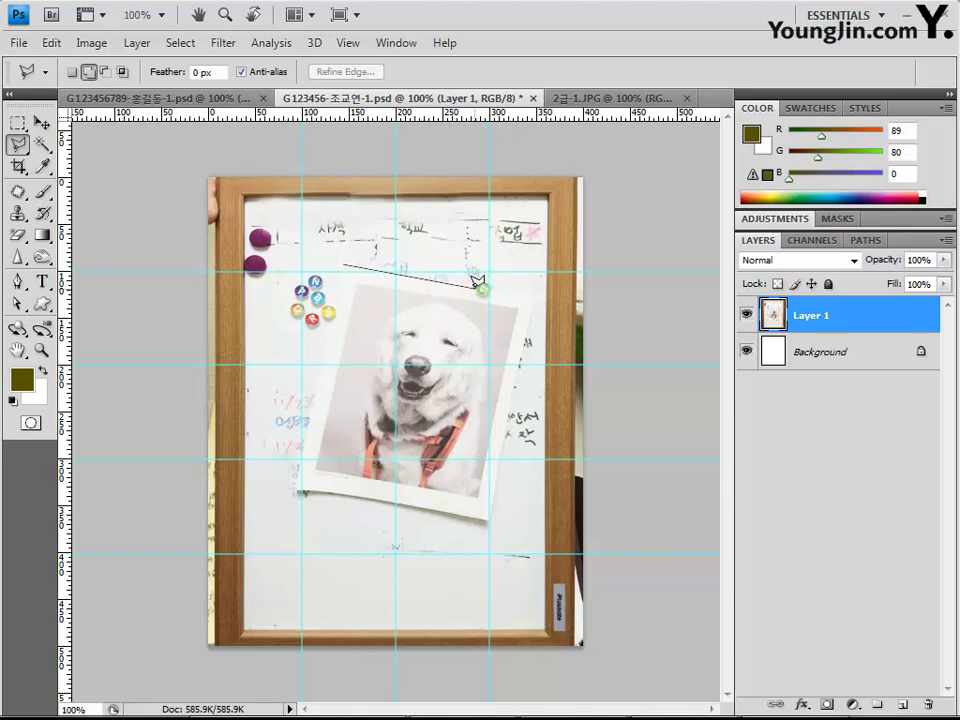
left_click(475, 284)
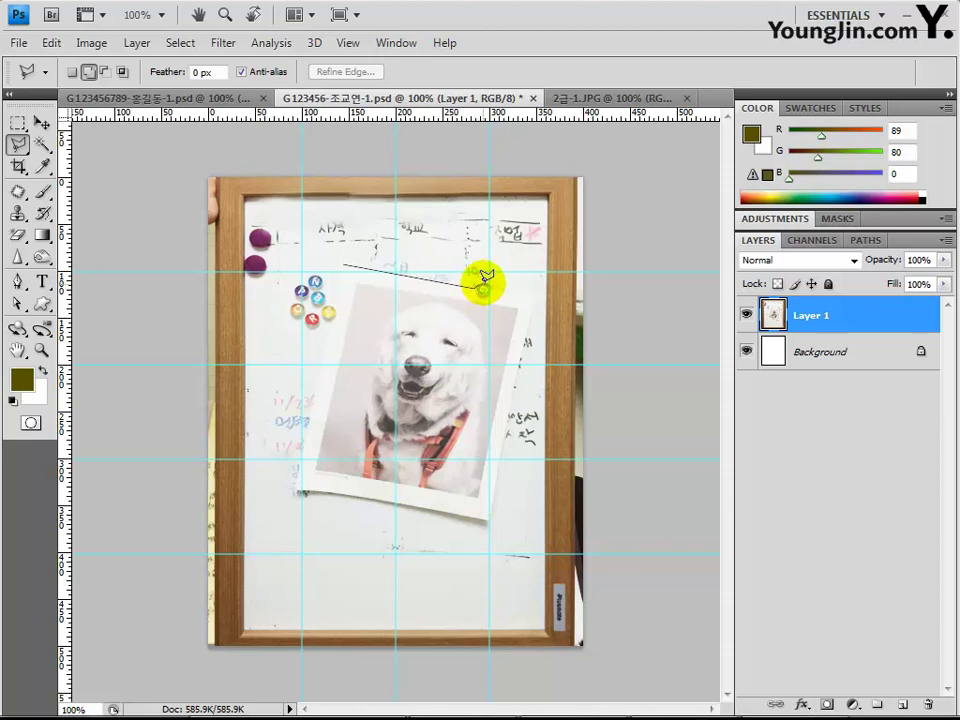
left_click(483, 283)
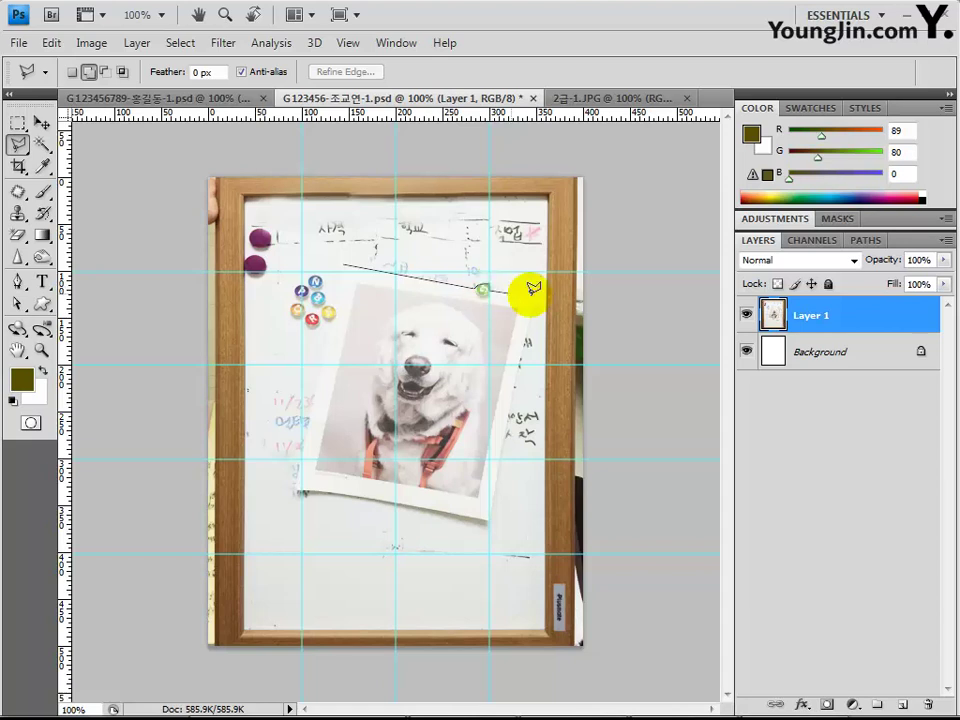
left_click(536, 293)
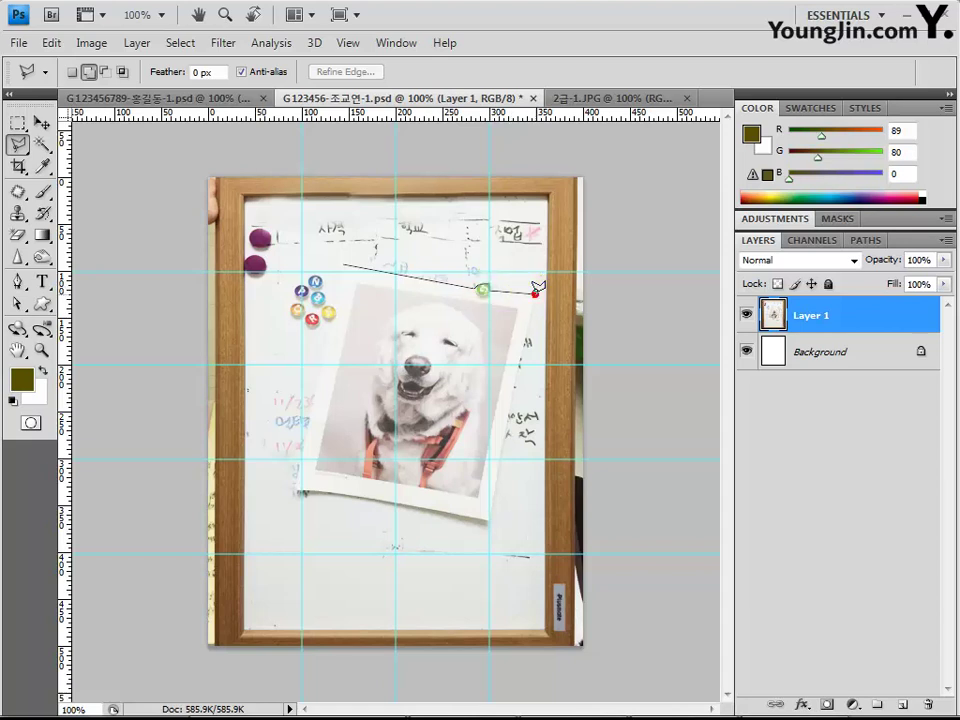
Trace the photo's right and bottom edges and close the outline at the starting corner
left_click(511, 392)
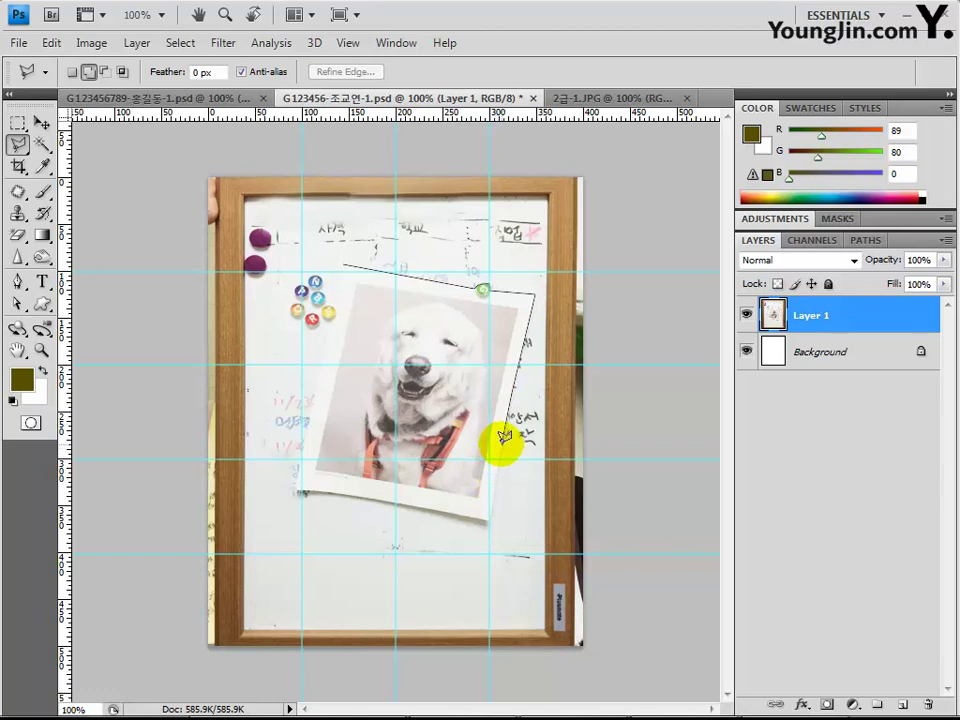
left_click(488, 516)
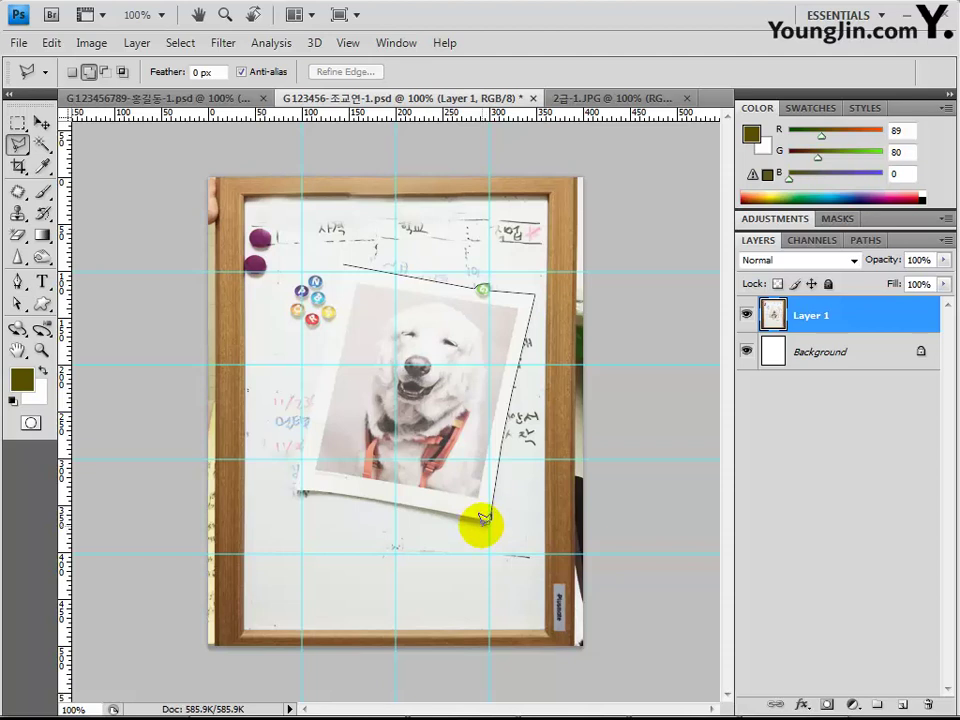
left_click(484, 520)
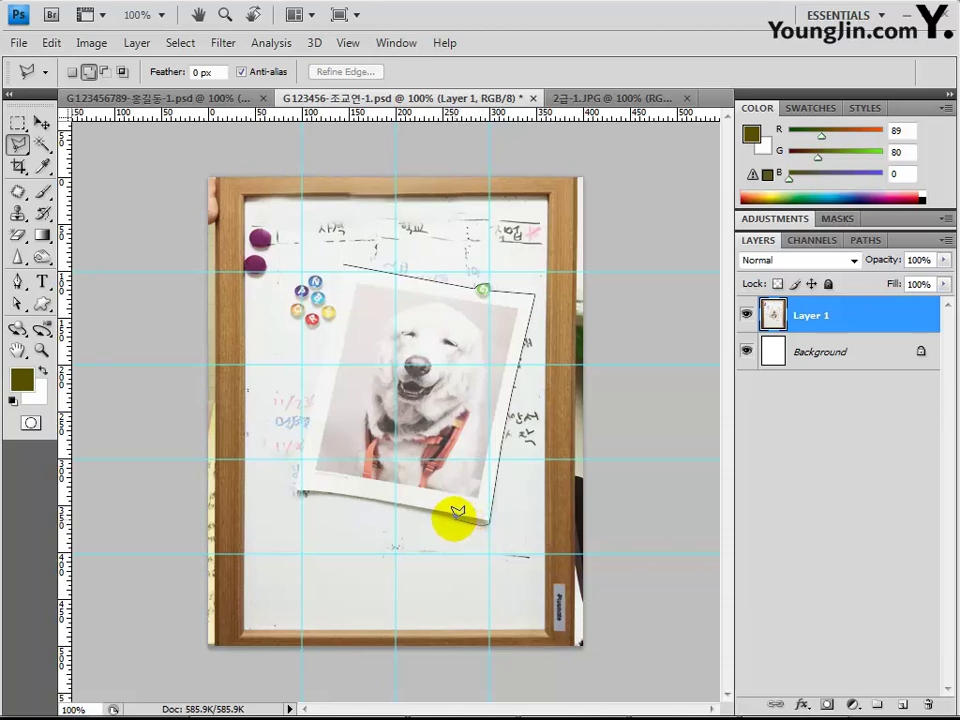
left_click(375, 498)
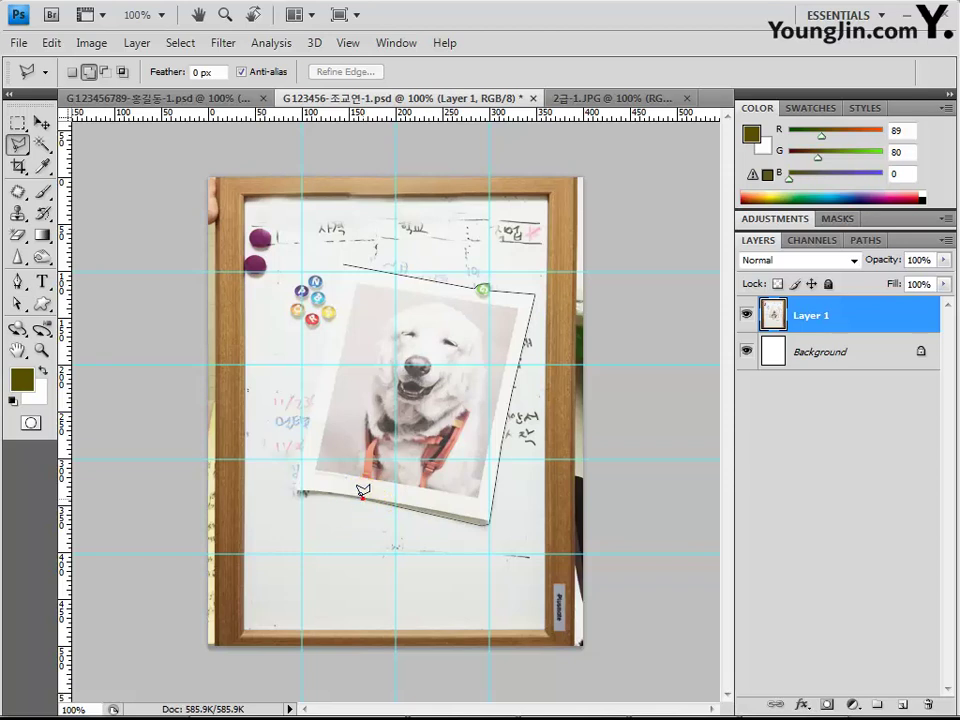
left_click(331, 487)
left_click(306, 490)
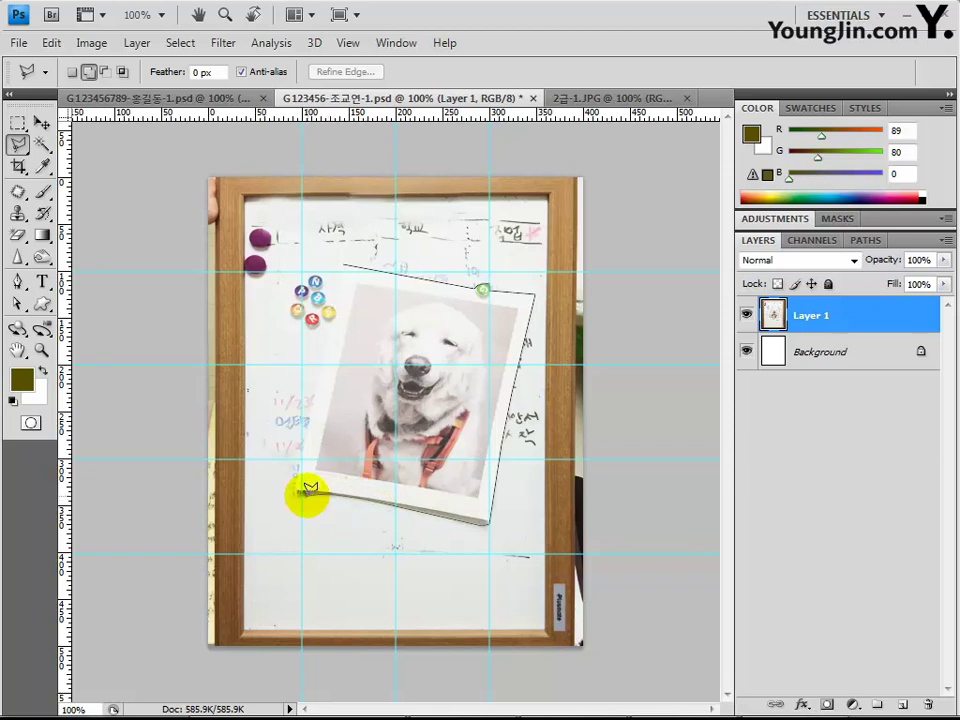
left_click(300, 489)
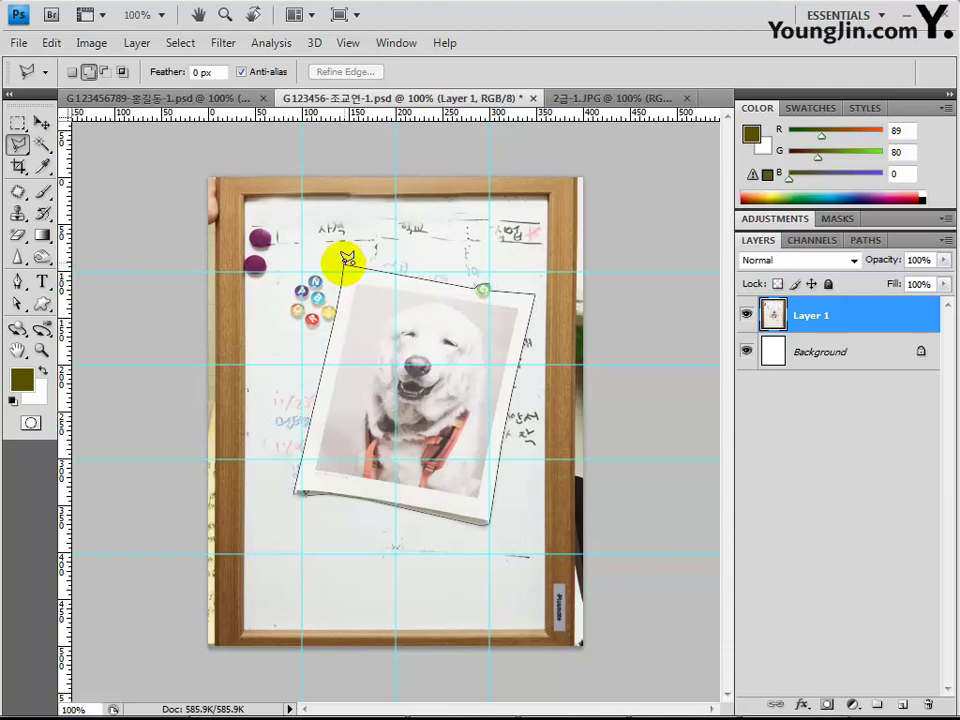
left_click(343, 264)
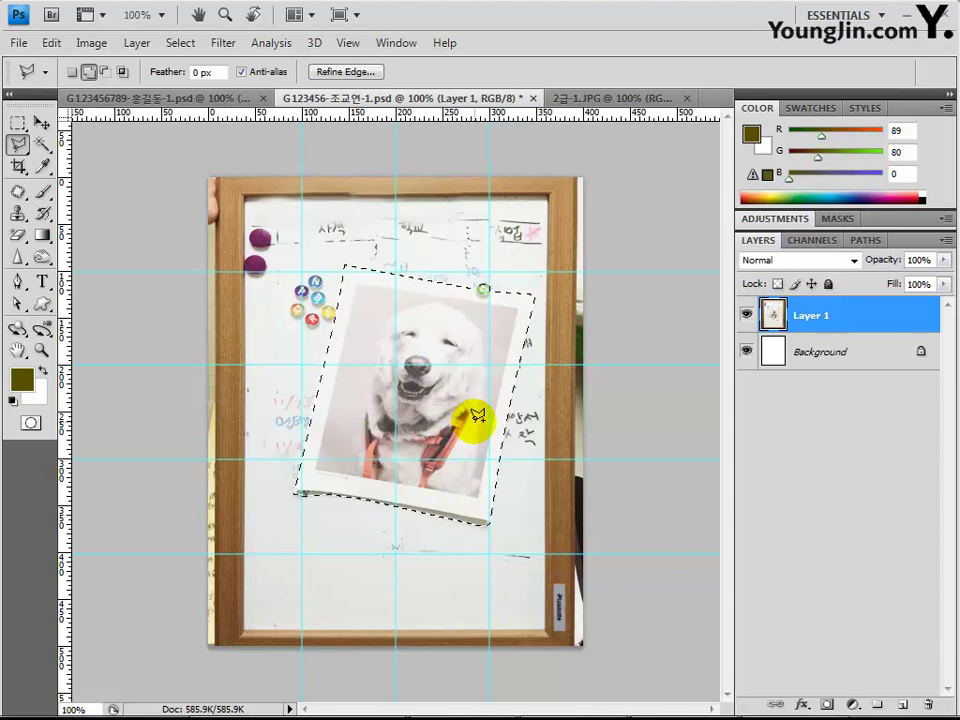
Alt-drag a copy of the photo to the lower left and scale it to about 74%
left_click(42, 122)
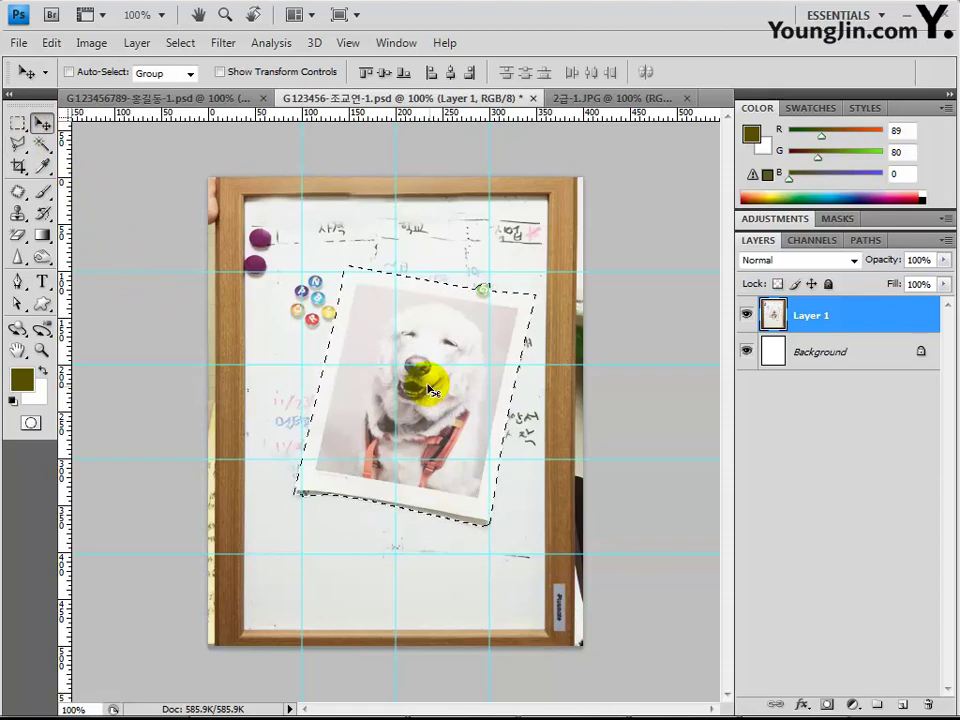
left_click_drag(416, 362, 349, 444)
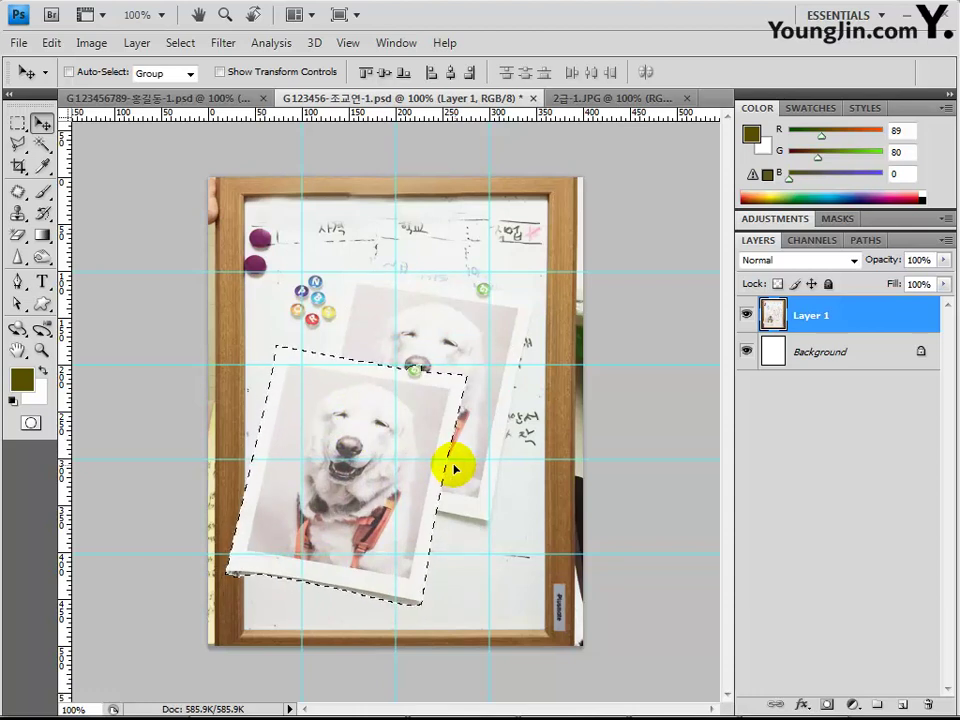
key("ctrl+t")
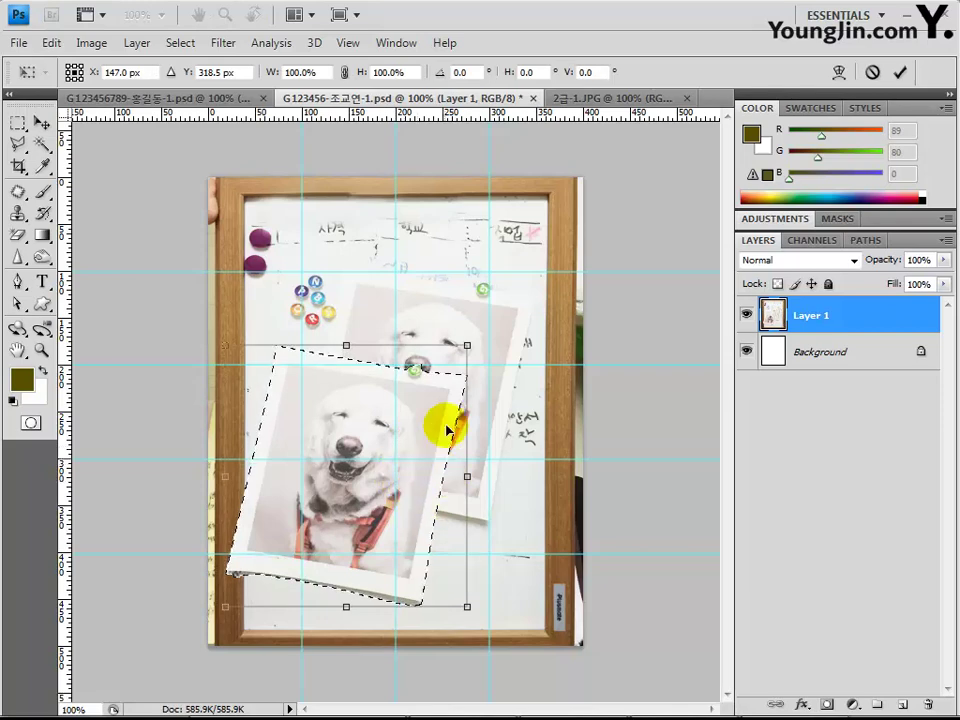
left_click_drag(463, 346, 401, 413)
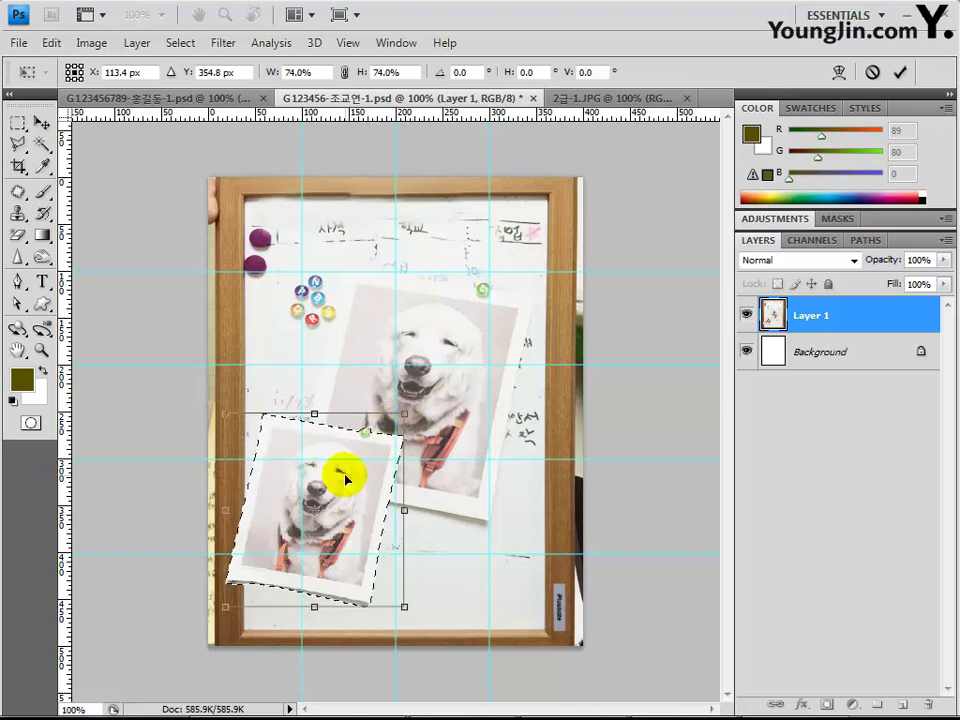
left_click_drag(343, 474, 370, 468)
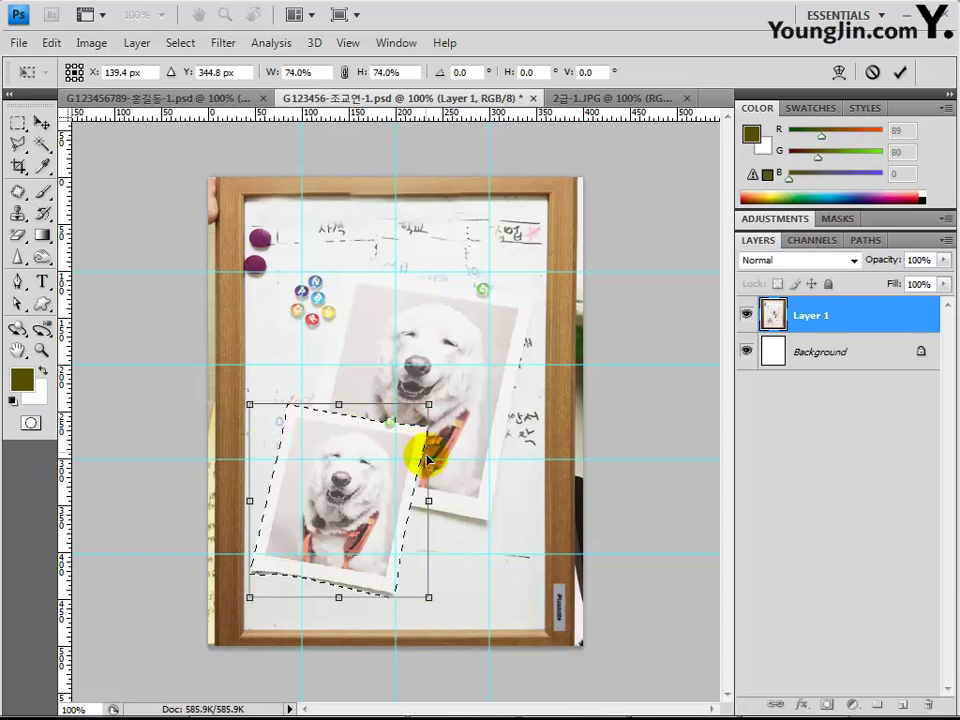
Flip the photo copy horizontally, shrink it slightly to about 70%, and commit the transform
right_click(358, 459)
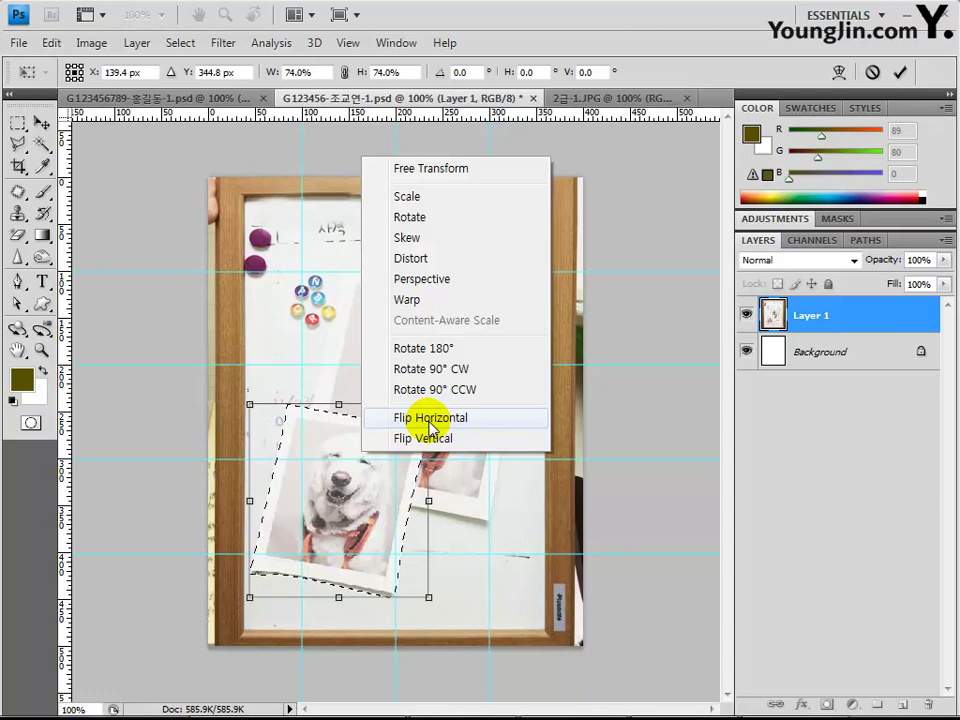
left_click(431, 420)
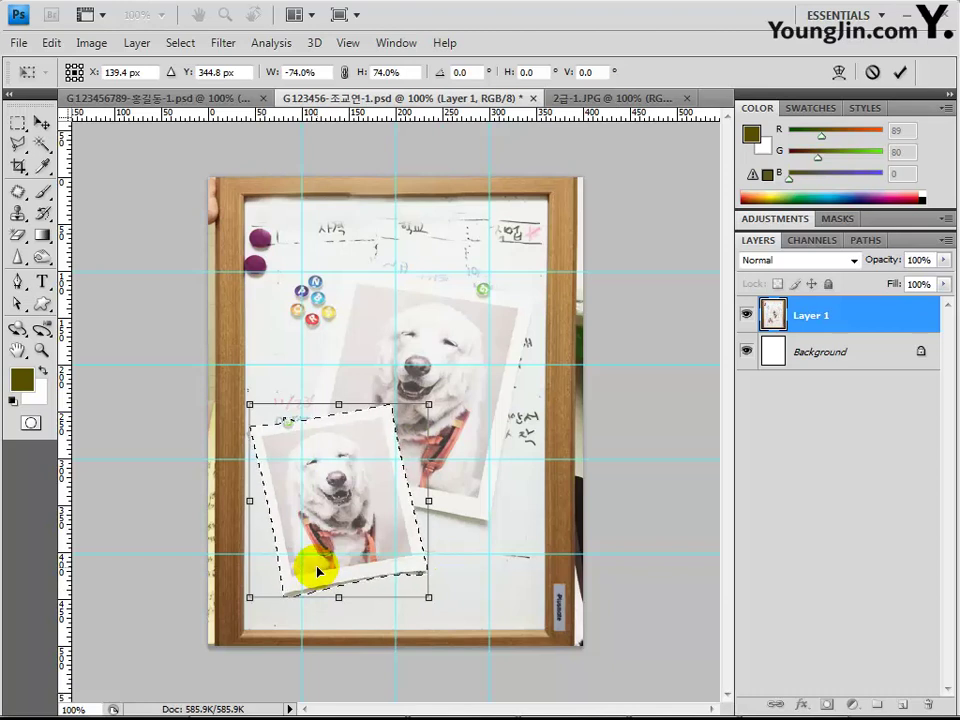
left_click_drag(250, 595, 262, 584)
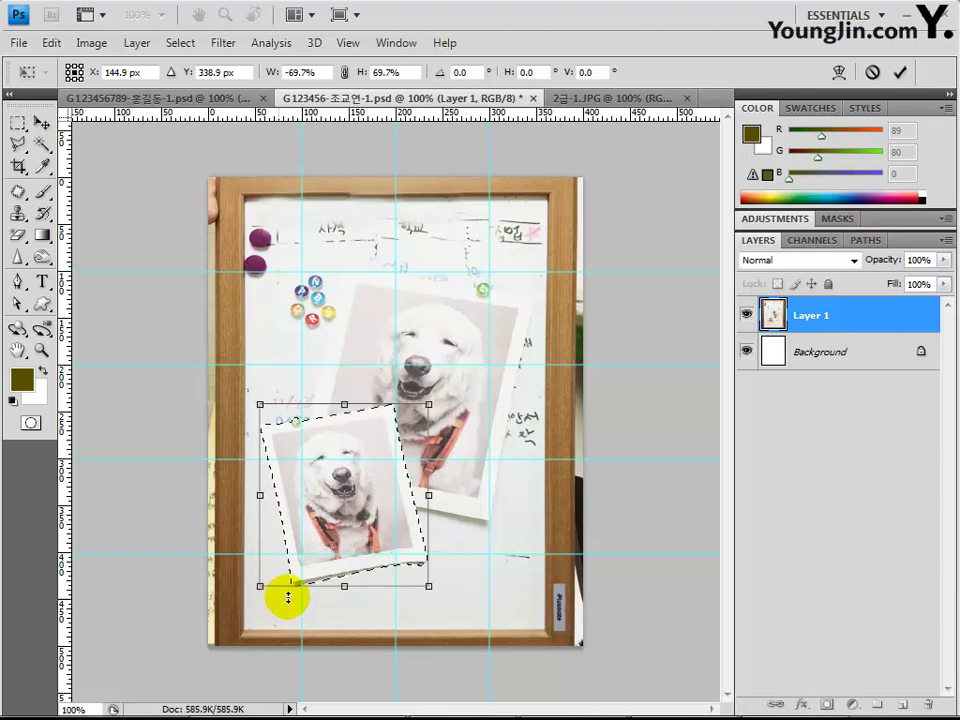
double_click(340, 520)
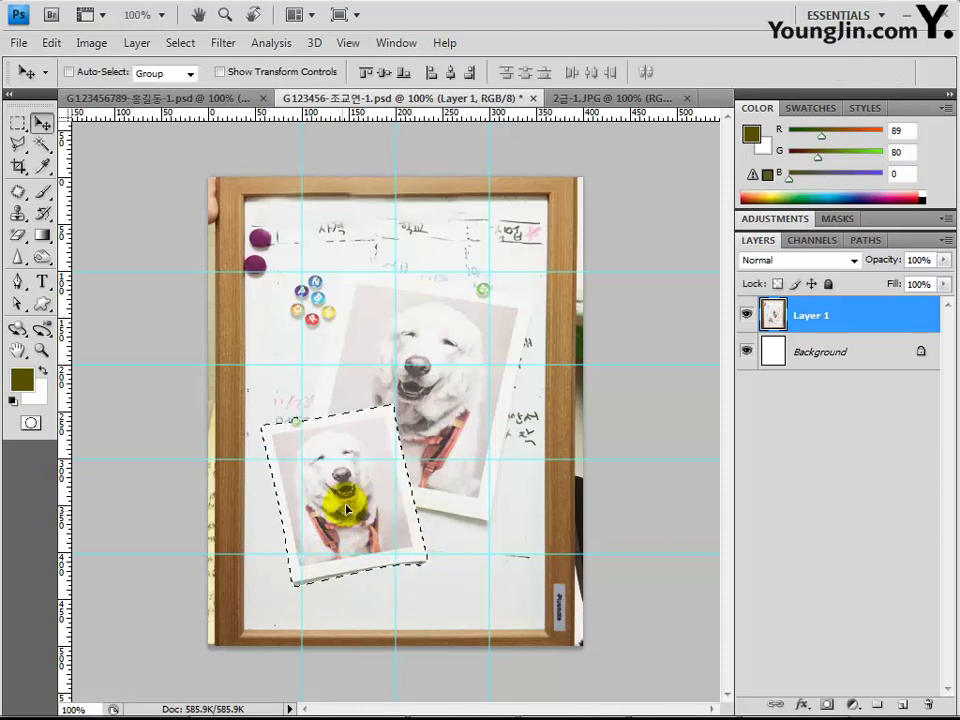
Deselect the small photo copy
left_click(18, 122)
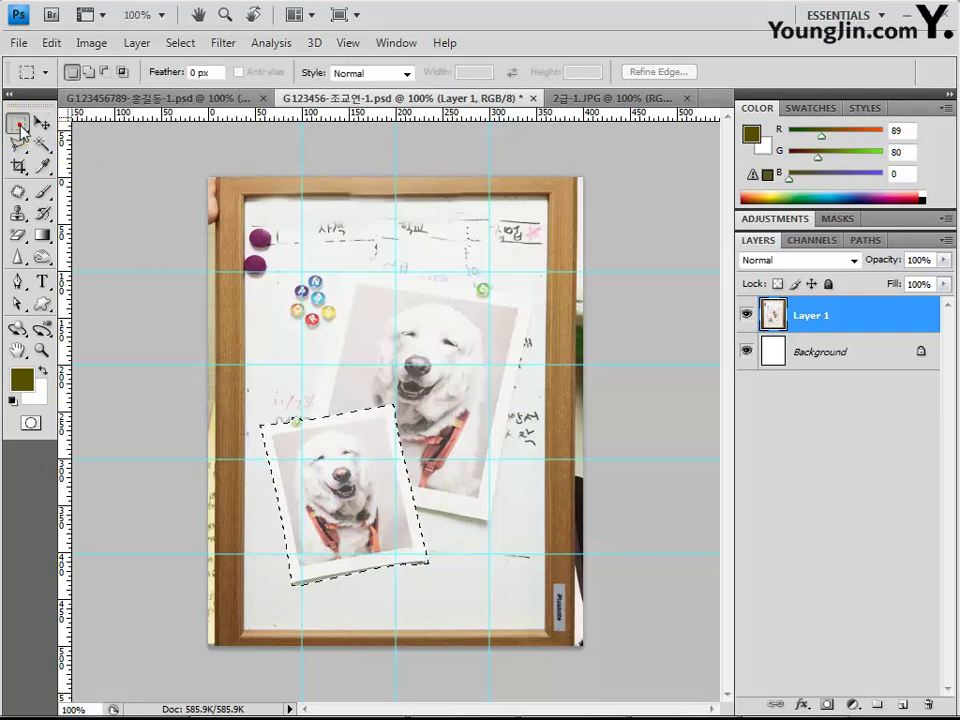
right_click(351, 456)
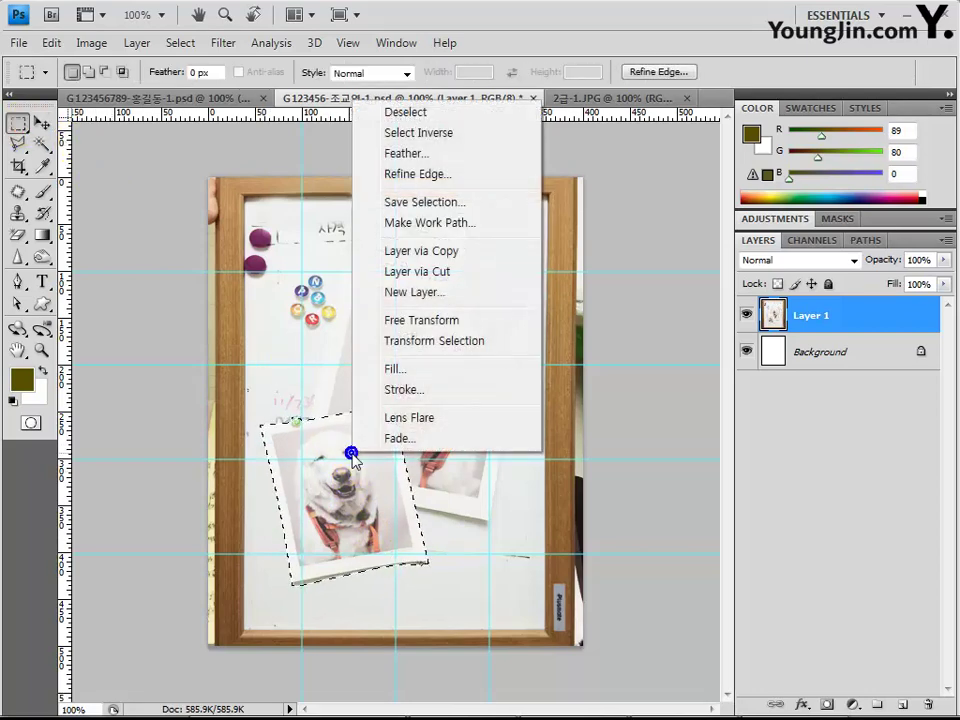
left_click(397, 115)
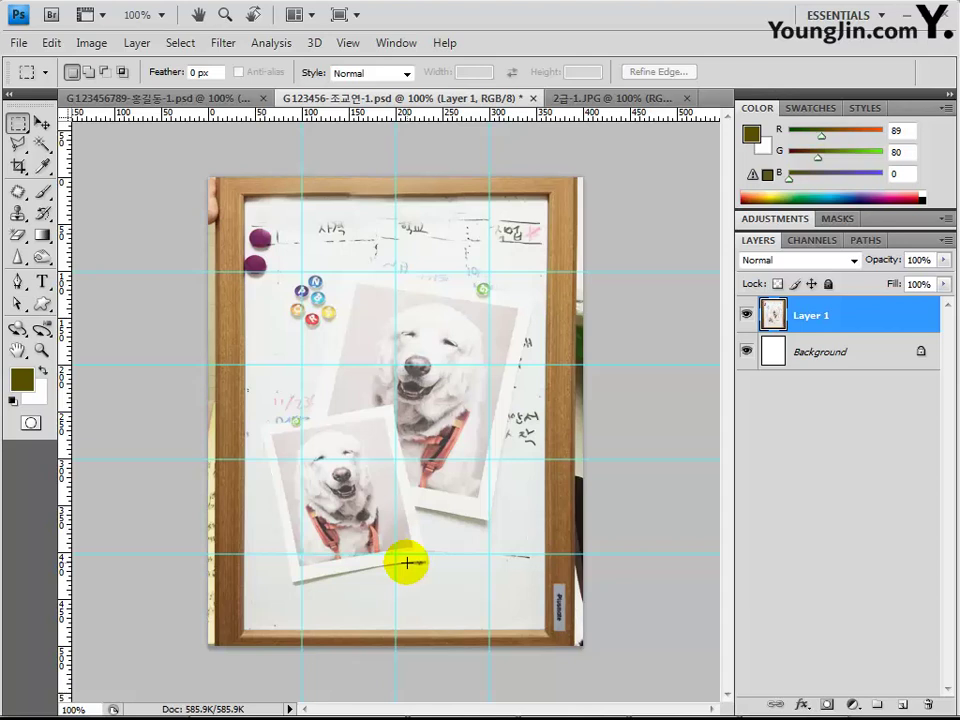
Pick the Custom Shape tool with the Paper Clip shape
left_click(42, 304)
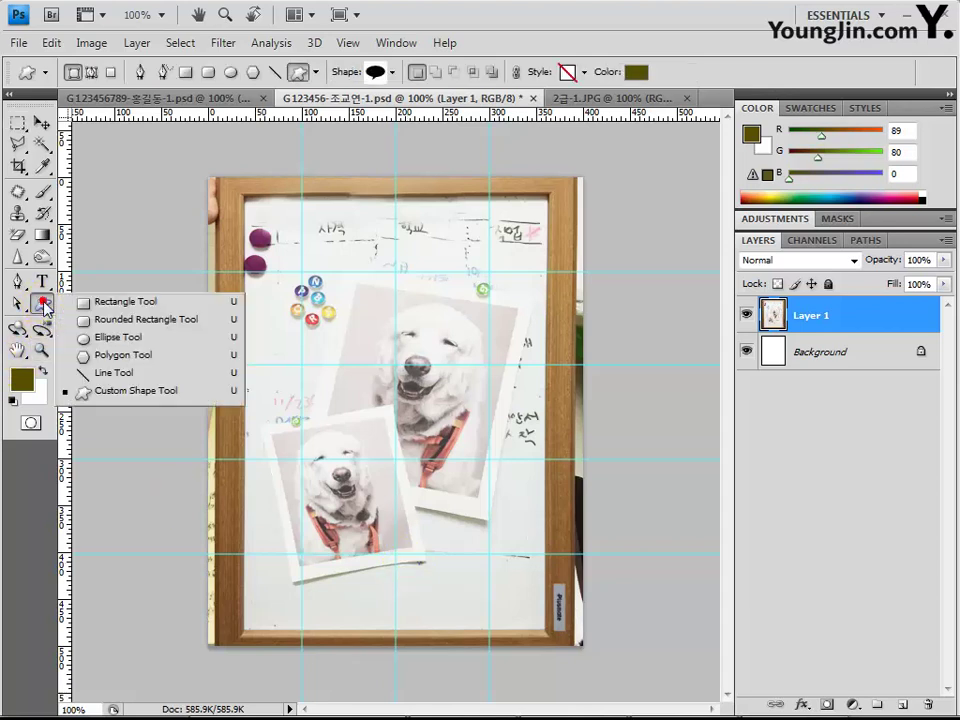
left_click(140, 391)
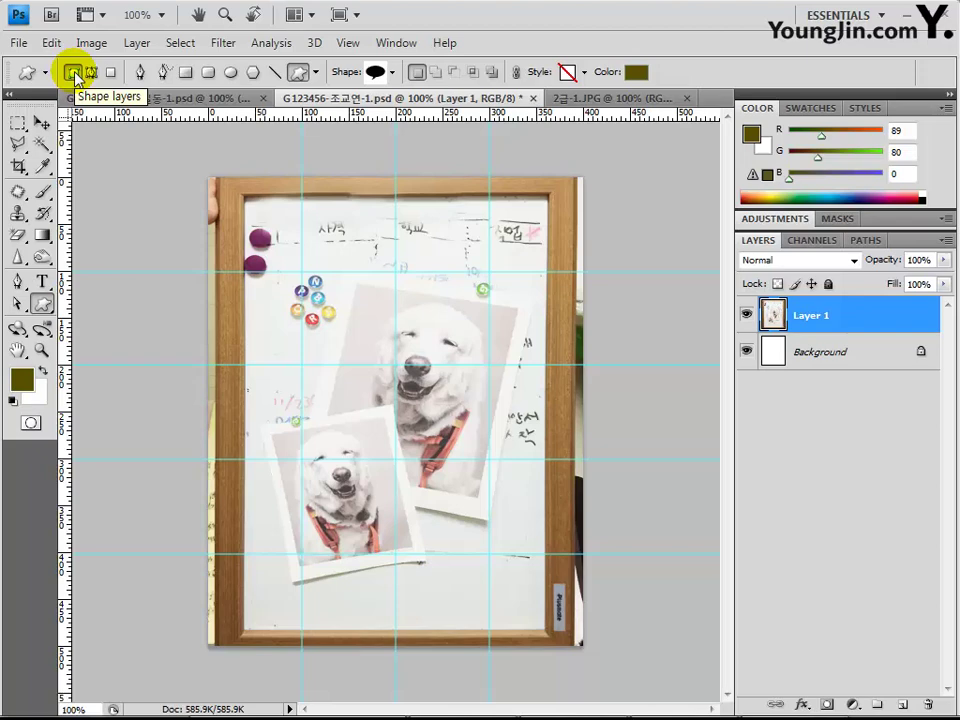
left_click(374, 76)
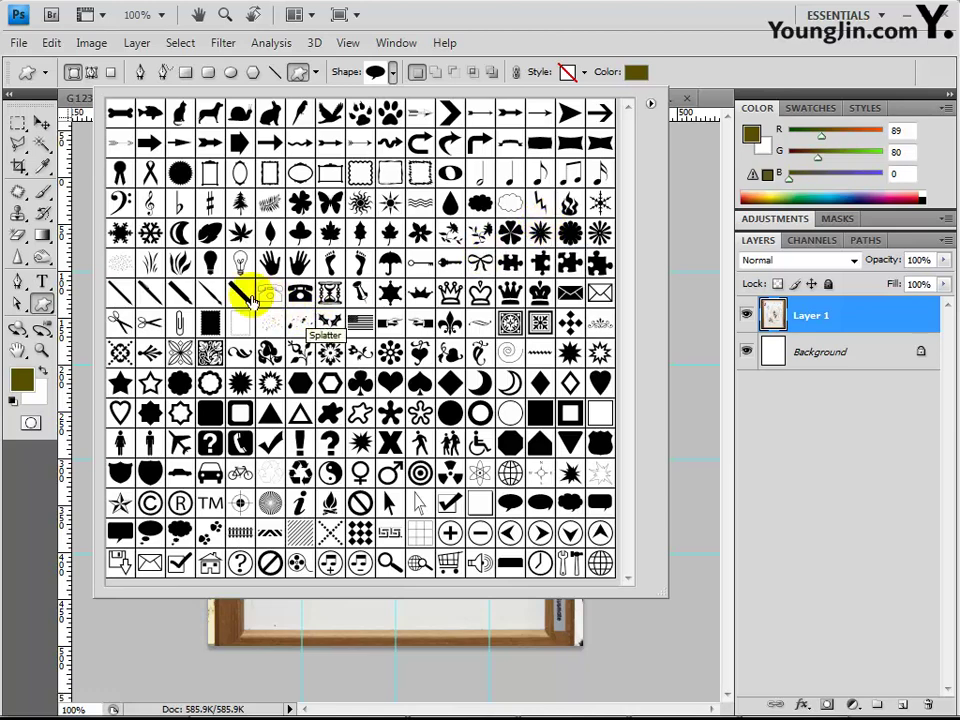
left_click(178, 324)
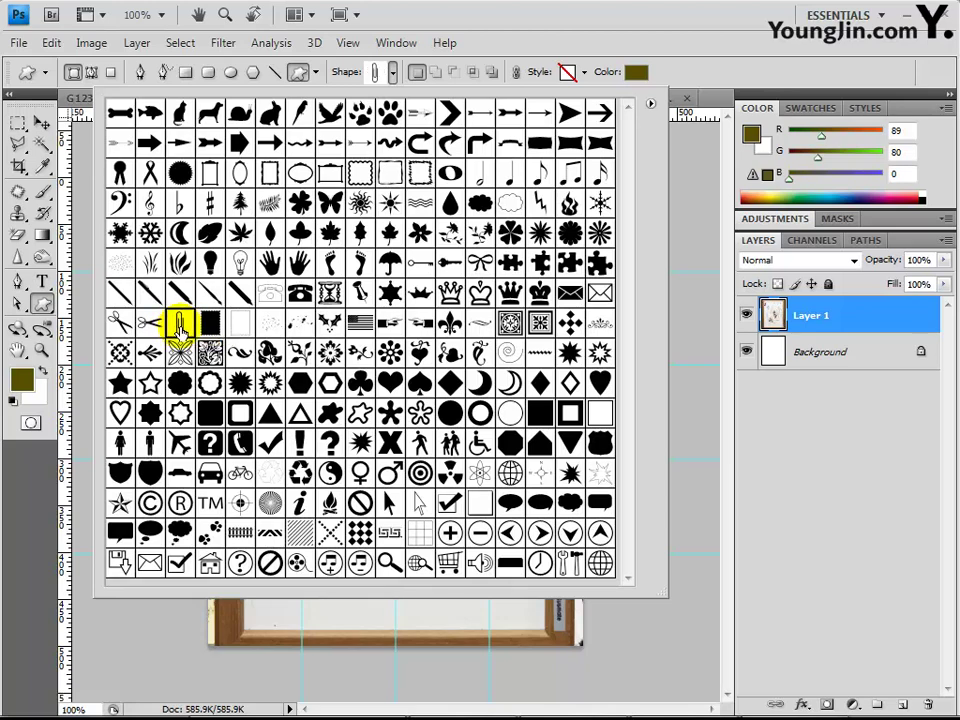
double_click(178, 324)
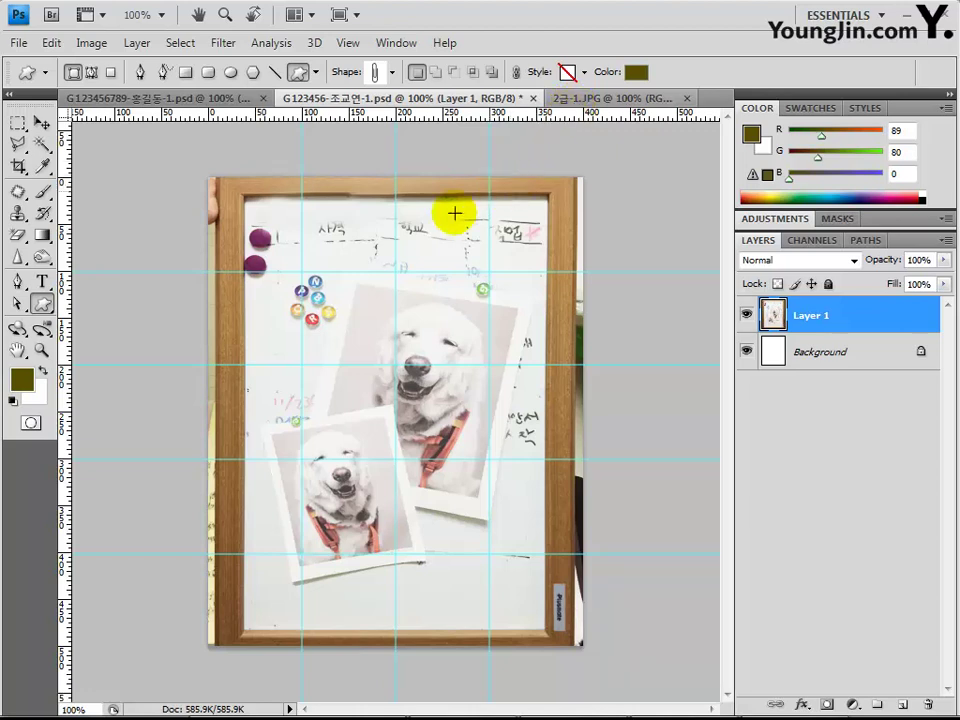
Draw the paper clip beside the magnets at the board's upper left
left_click_drag(335, 256, 352, 296)
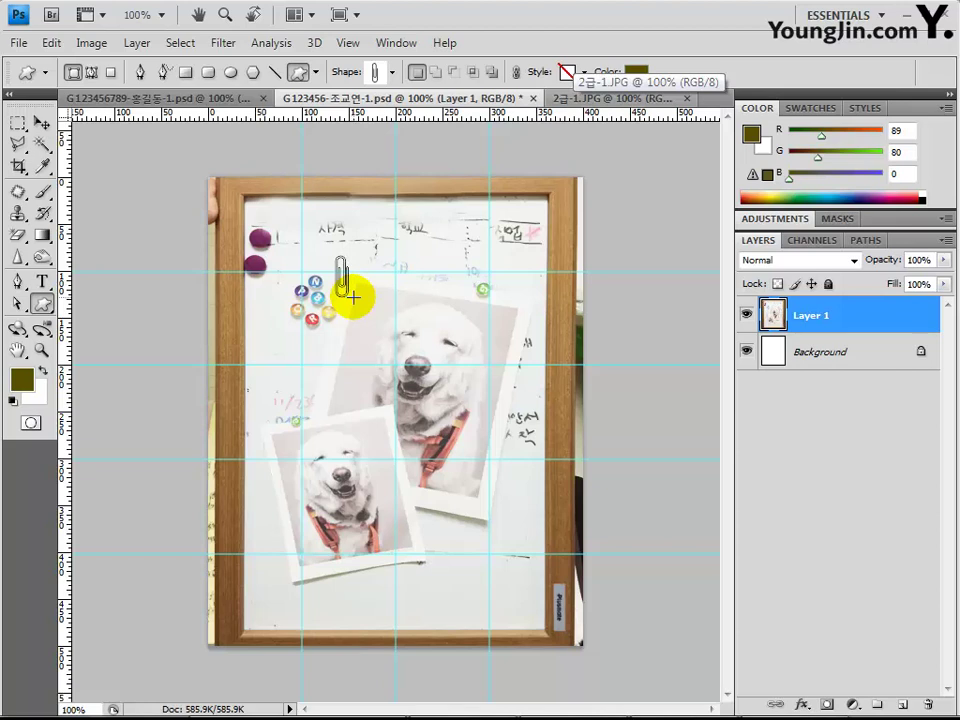
left_click_drag(354, 296, 354, 304)
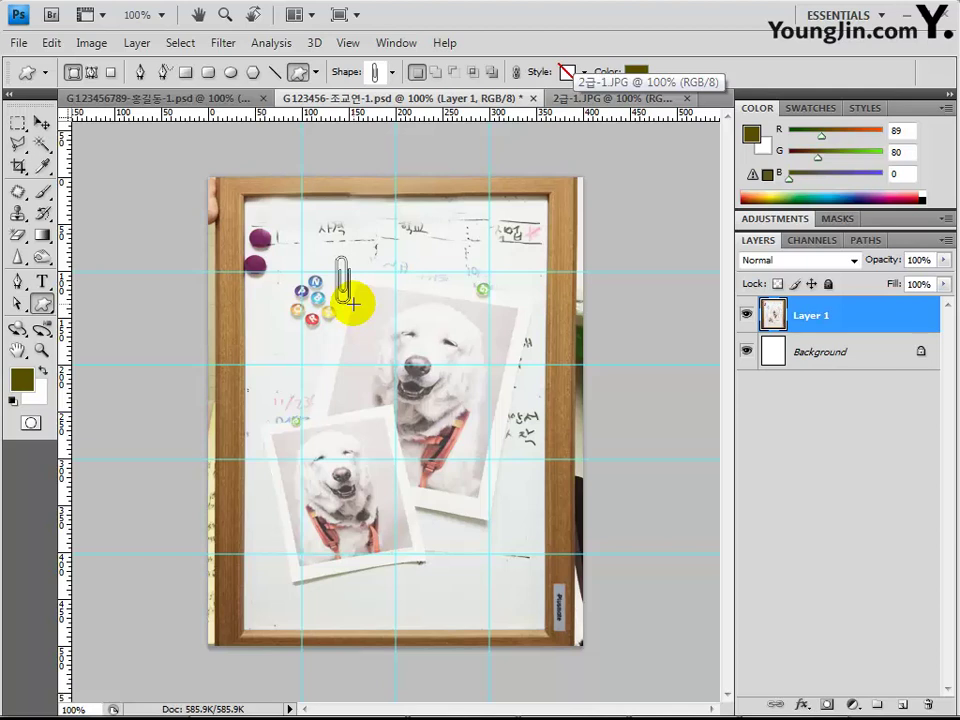
left_click_drag(354, 304, 354, 304)
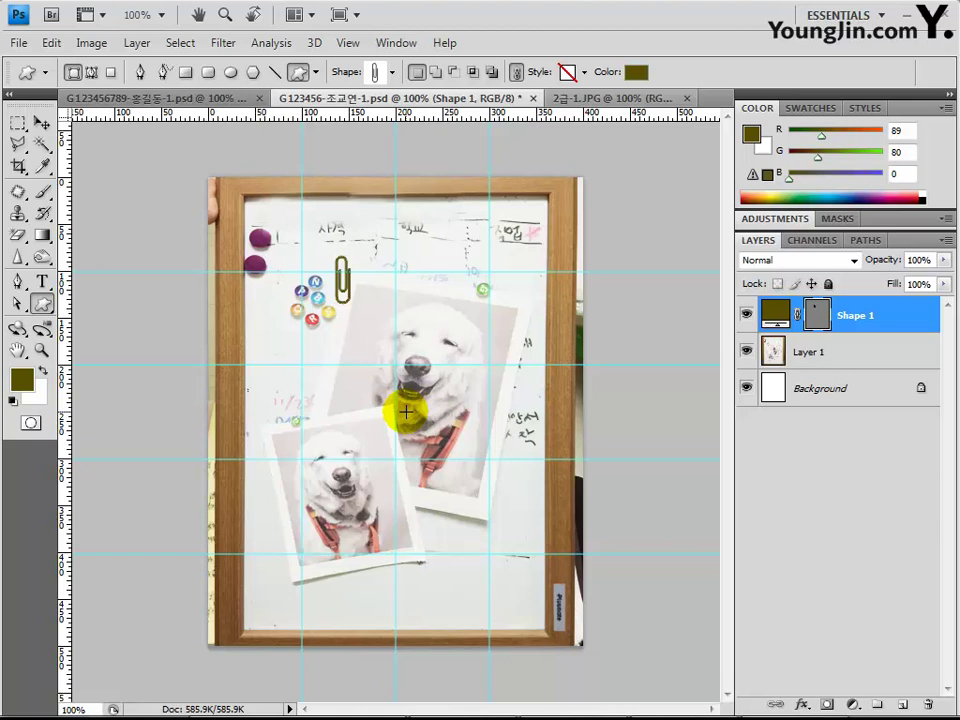
Add a drop shadow to the paper clip shape
left_click(801, 707)
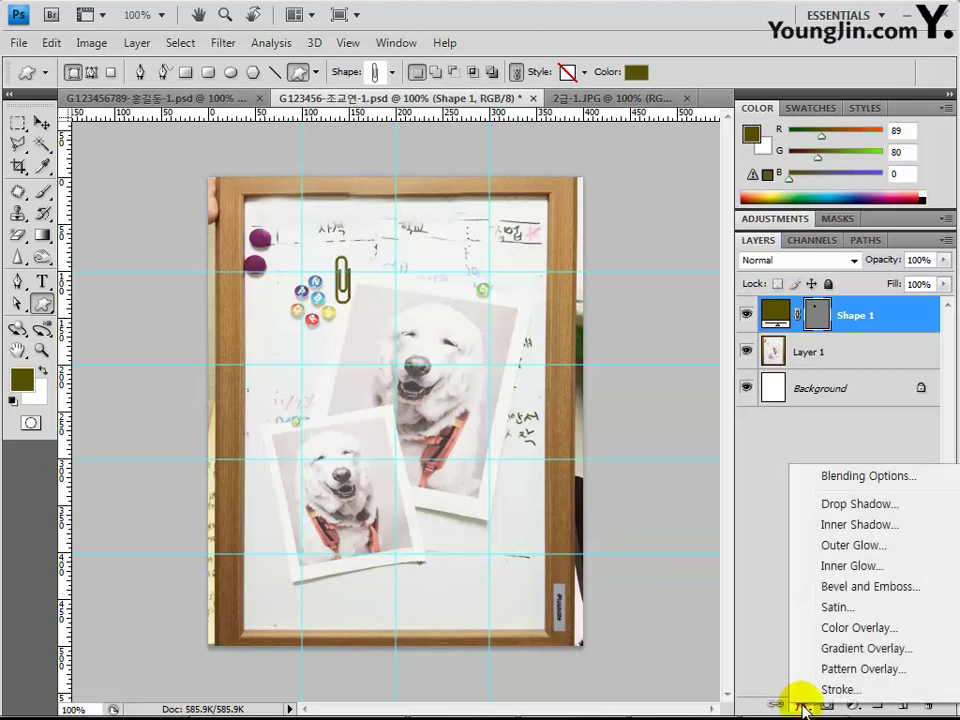
left_click(836, 508)
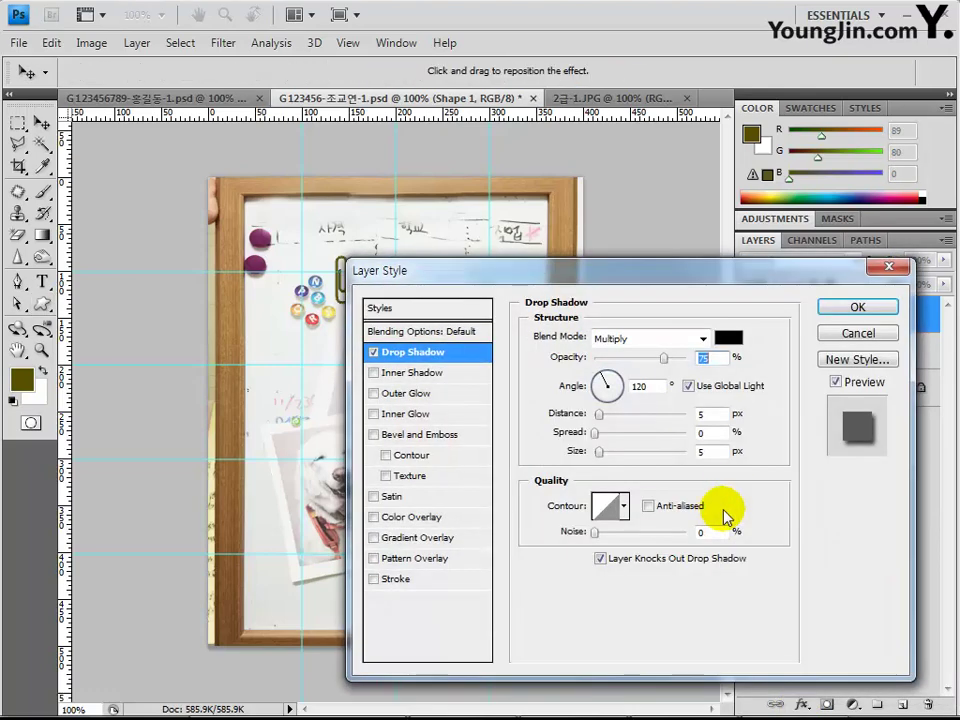
left_click_drag(585, 272, 696, 270)
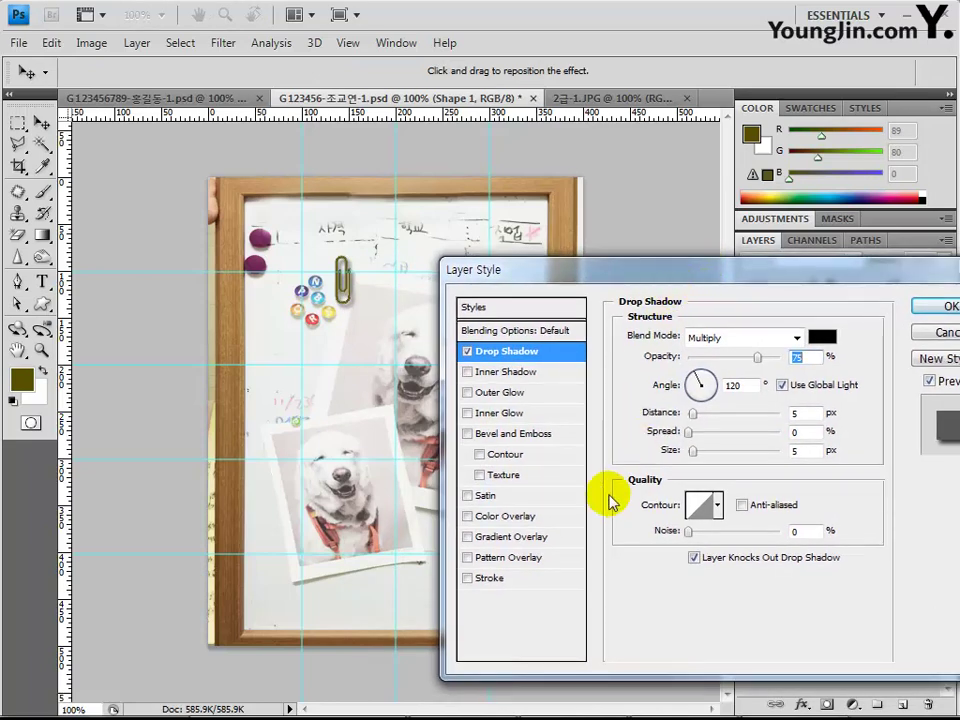
Turn on a Gradient Overlay with Radial style for the paper clip
left_click(520, 537)
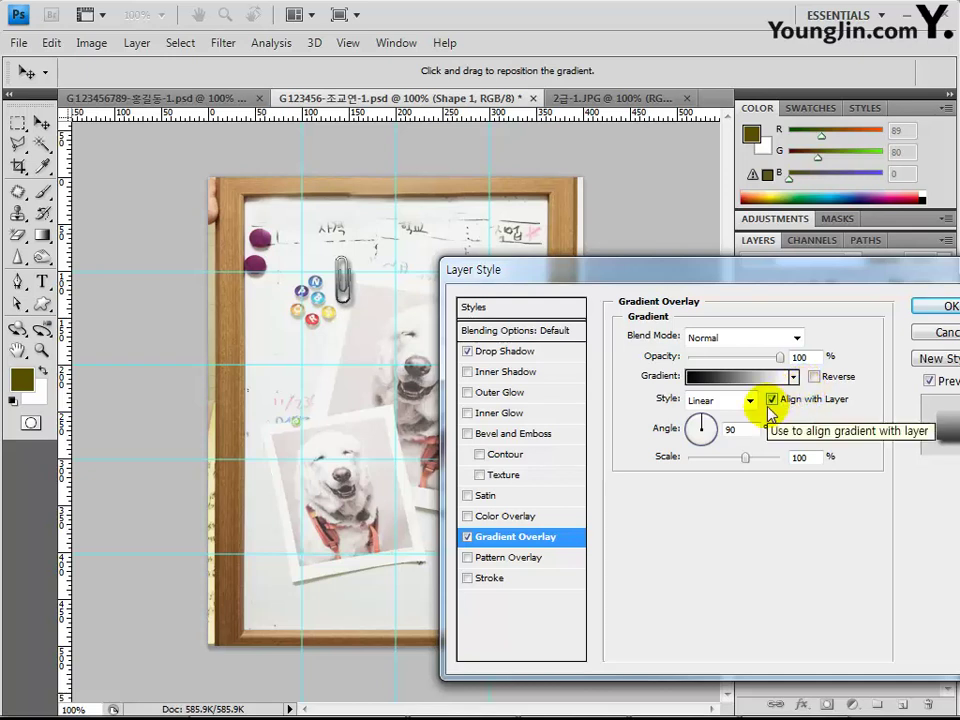
left_click(712, 405)
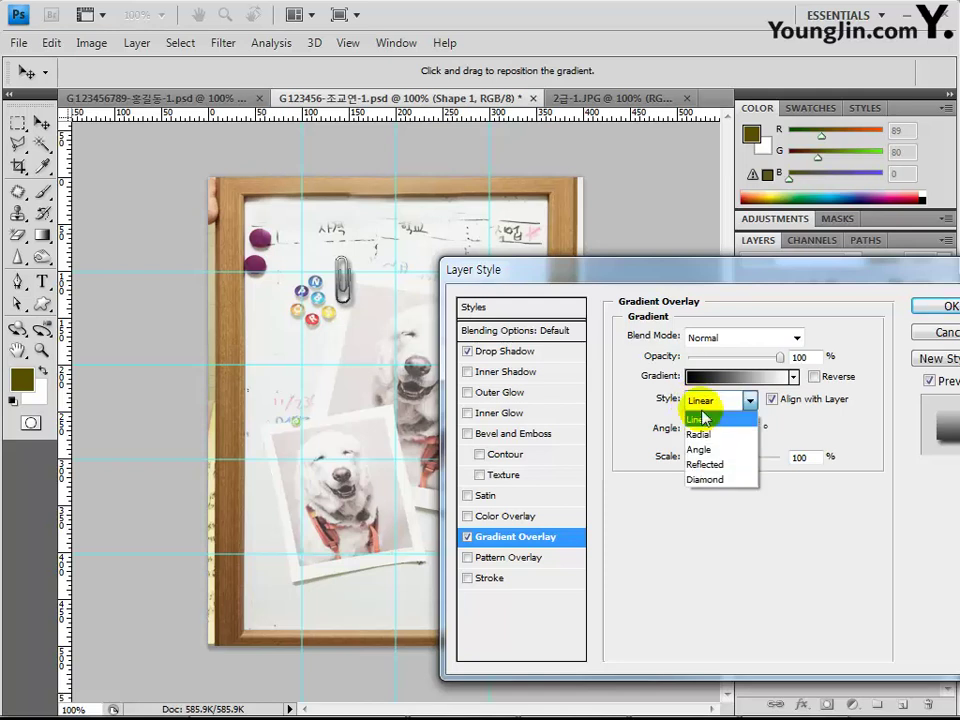
left_click(704, 434)
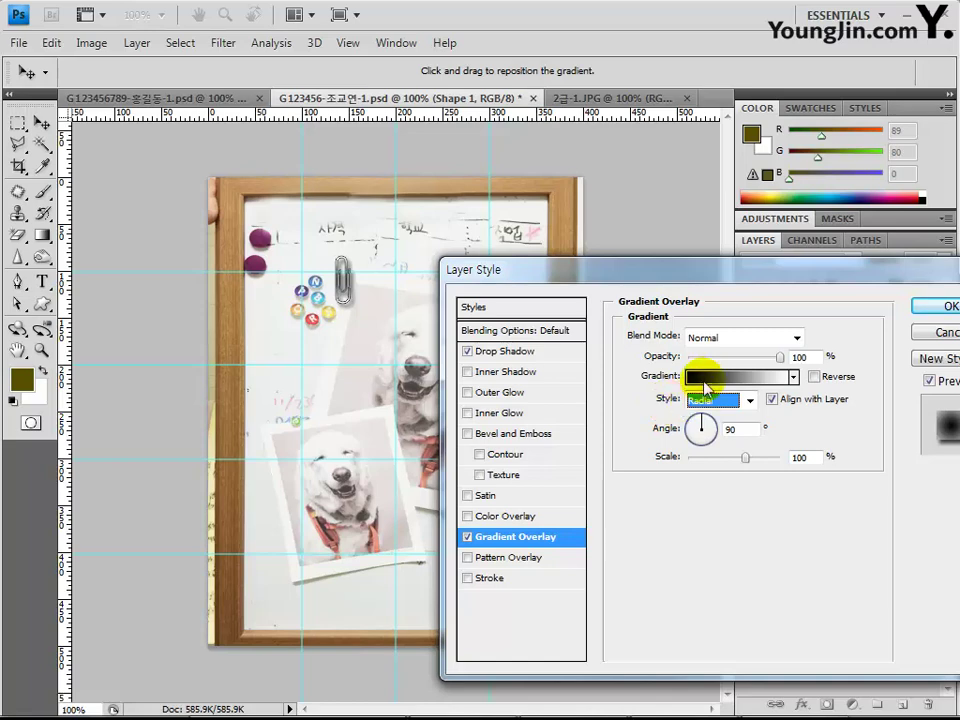
left_click(713, 385)
left_click(713, 385)
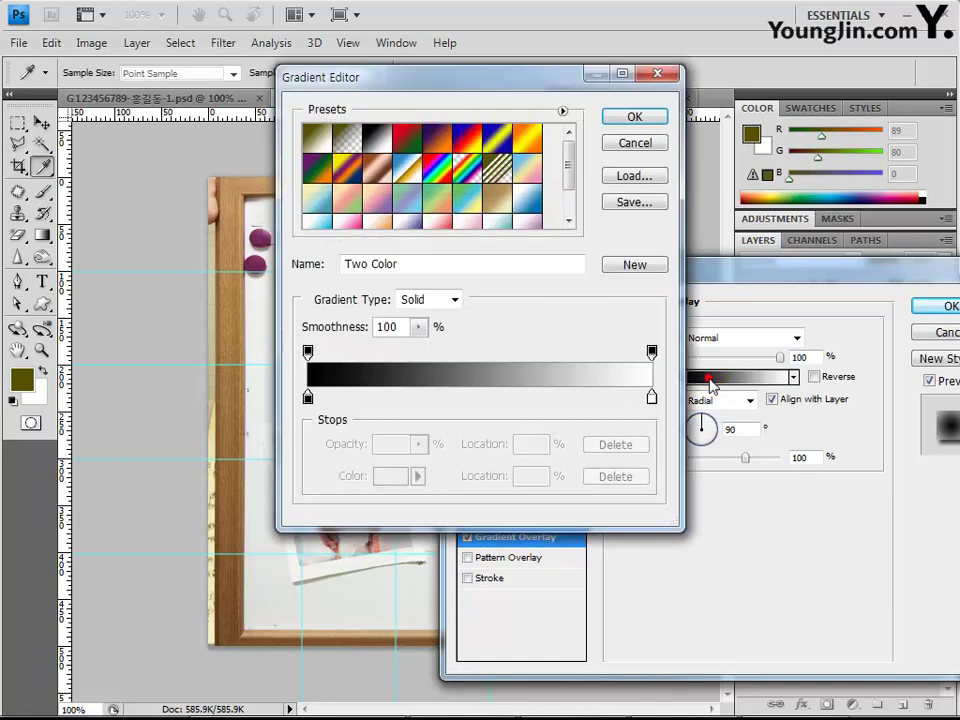
Keep the gradient black on the left and white on the right, and apply both effects
left_click_drag(487, 86, 754, 143)
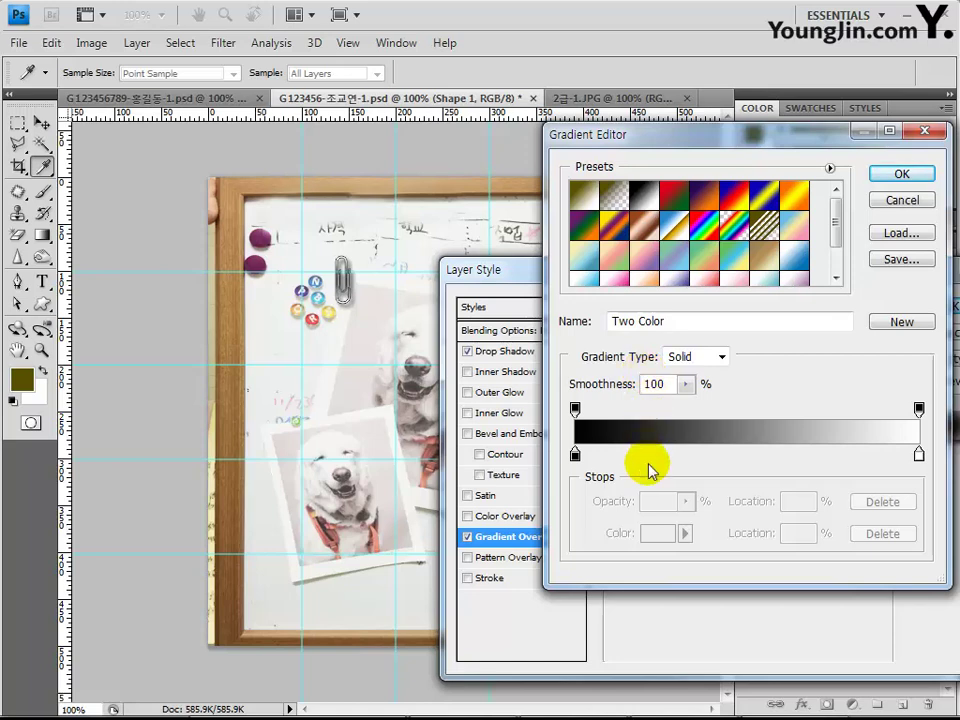
left_click(575, 456)
double_click(575, 456)
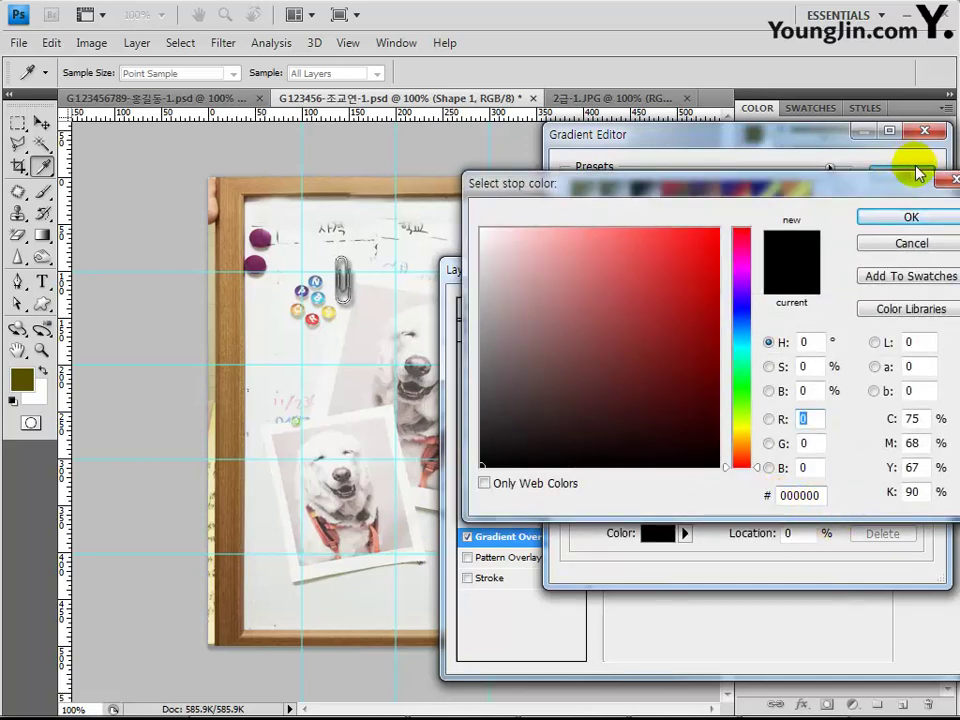
left_click(908, 216)
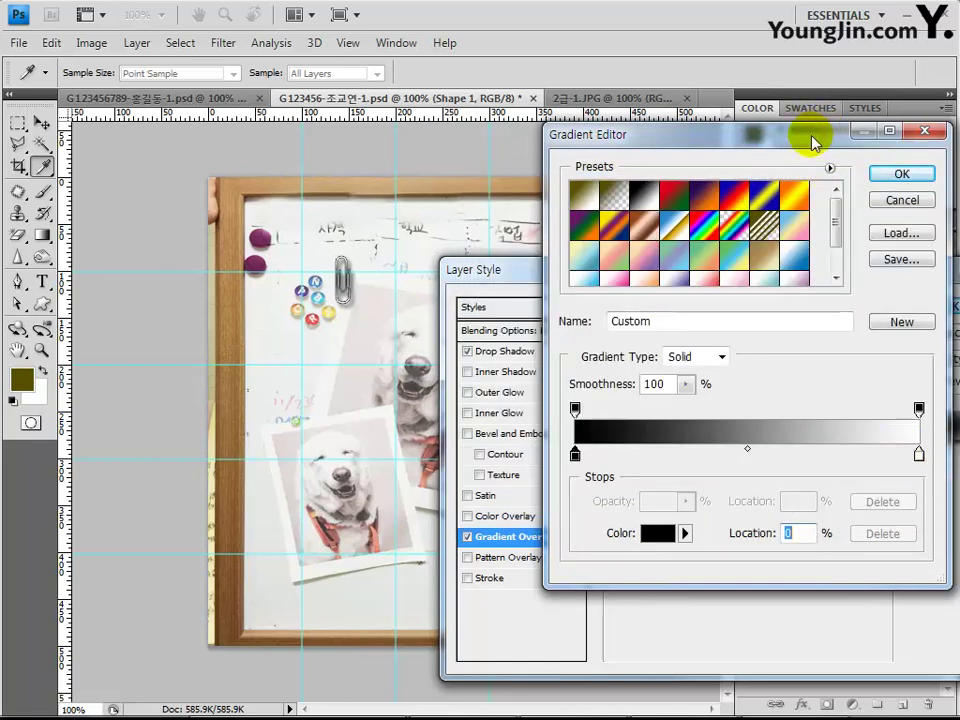
left_click_drag(818, 138, 712, 130)
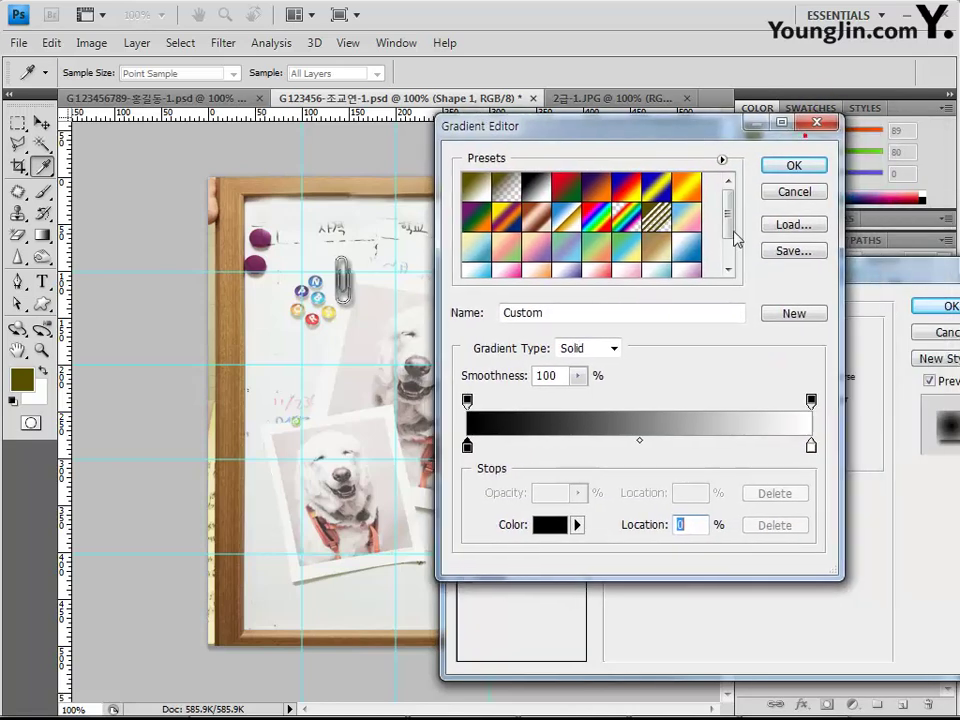
left_click(811, 448)
double_click(811, 449)
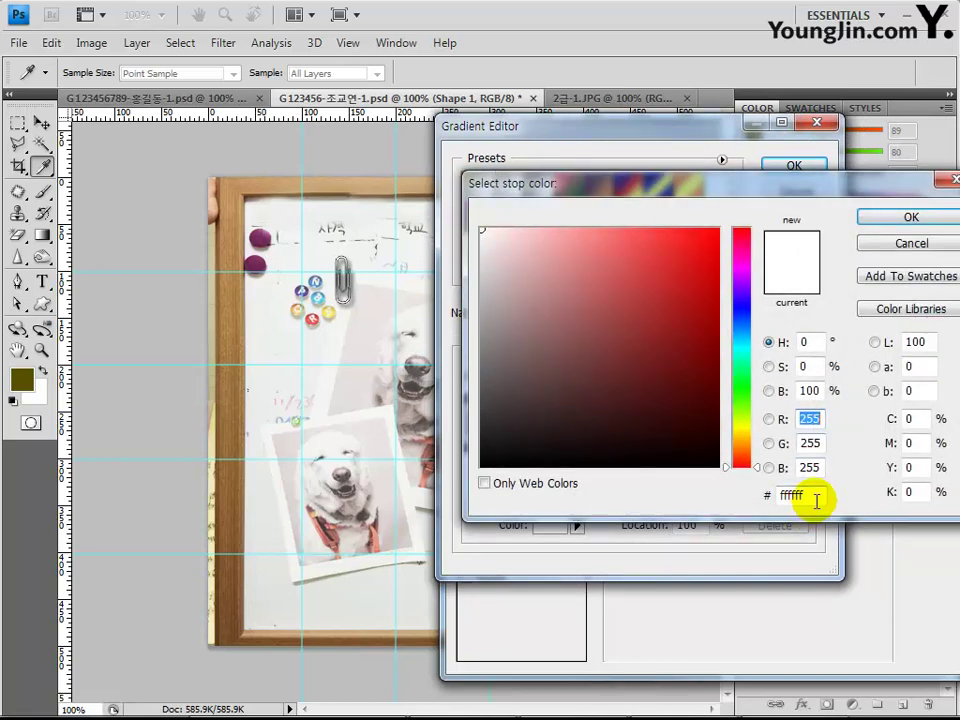
key("Return")
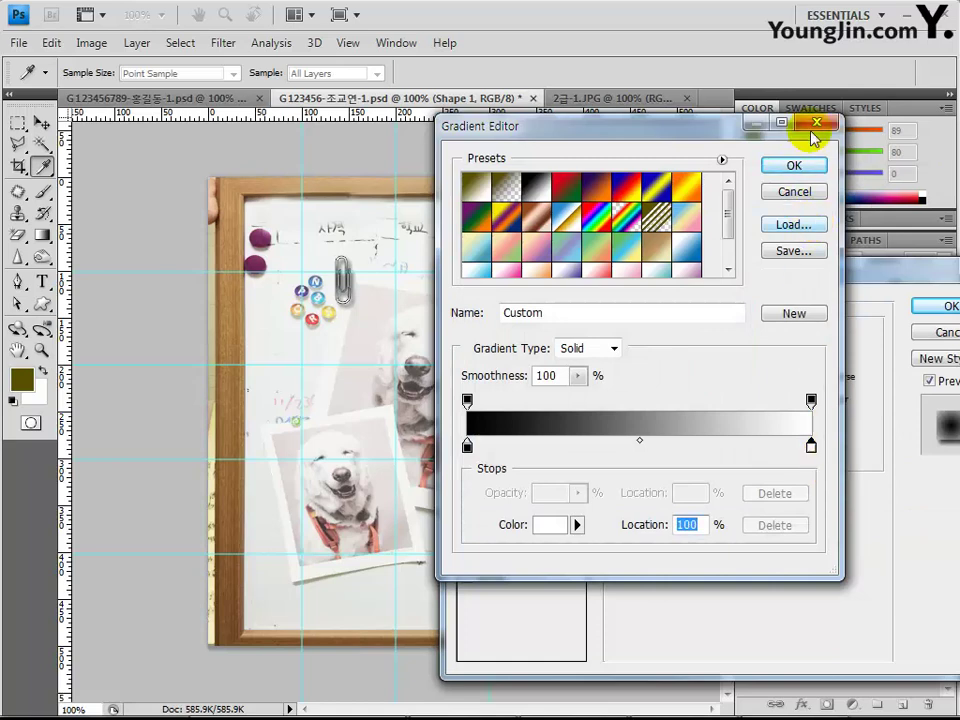
left_click(806, 162)
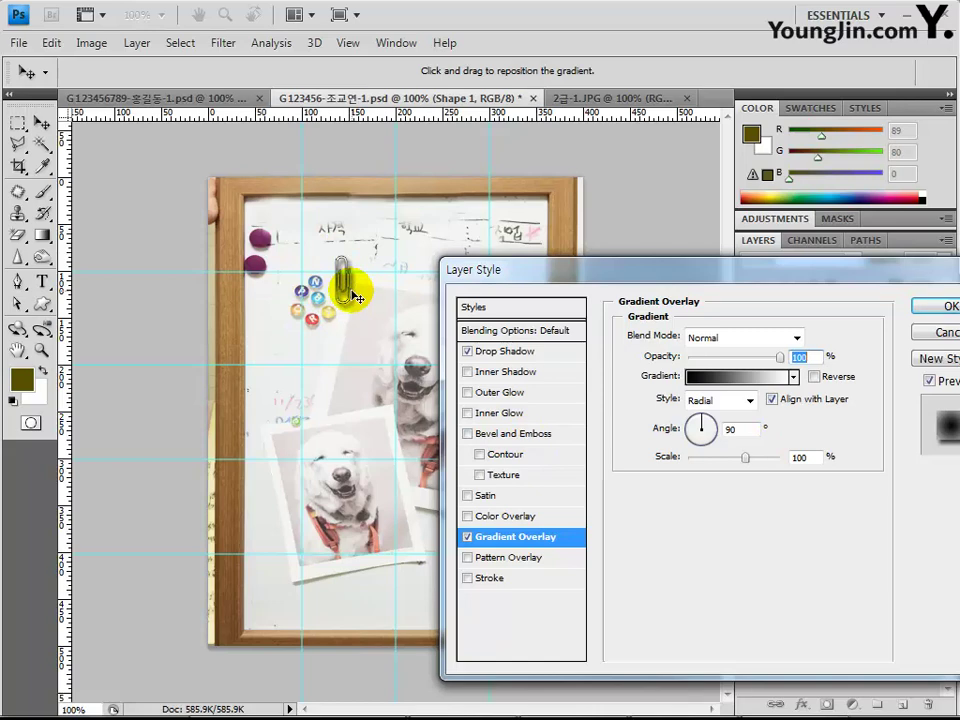
left_click(940, 306)
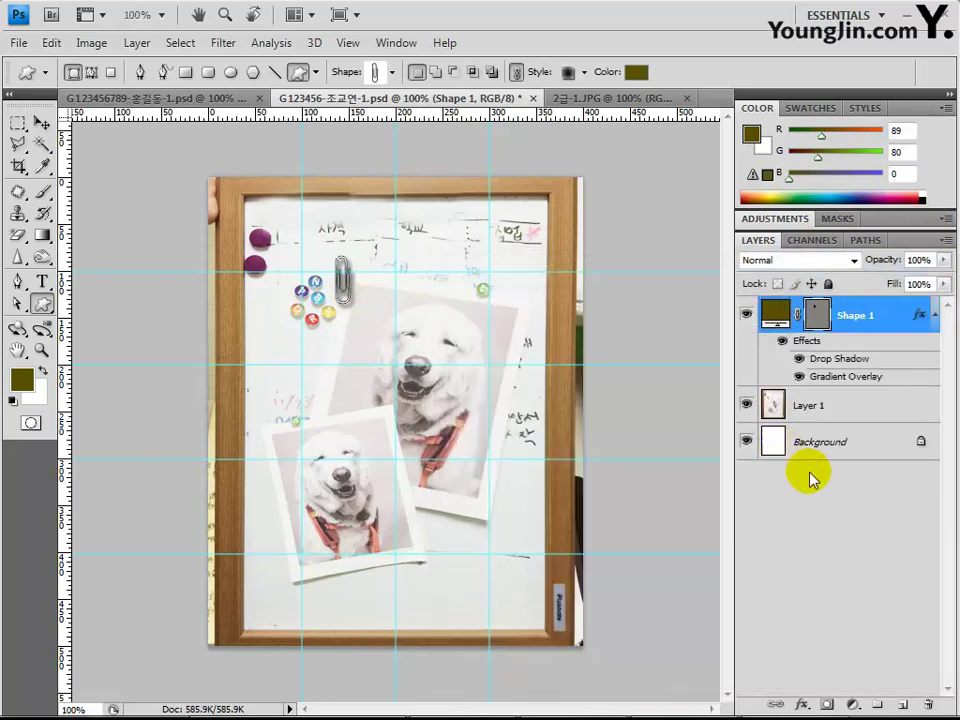
Deselect Shape 1 and choose the Thumb Tack custom shape
left_click(829, 497)
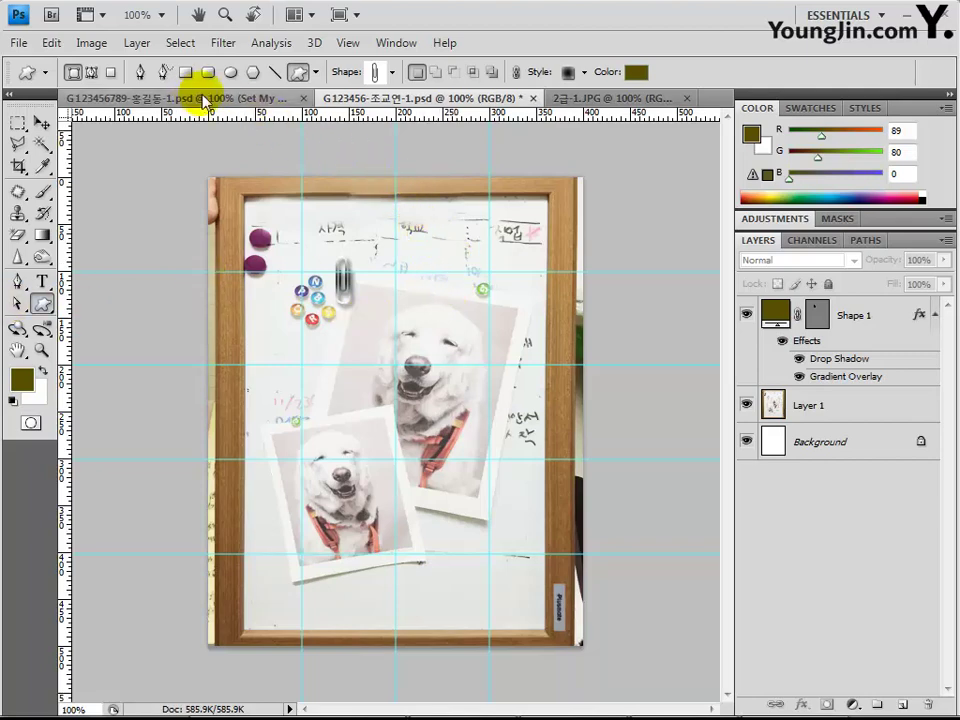
left_click(380, 76)
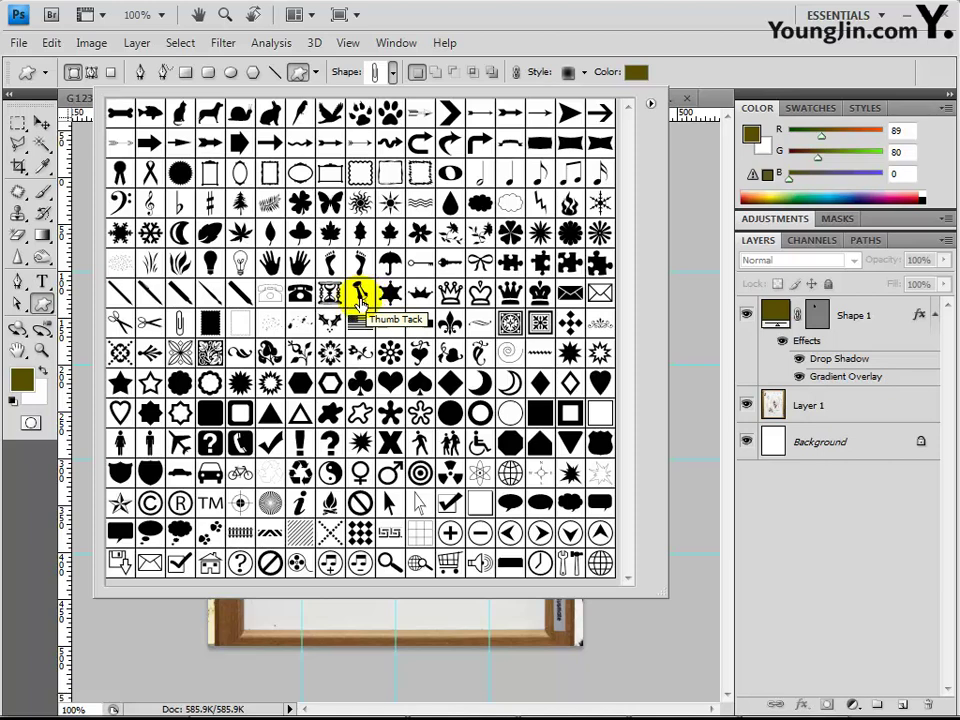
left_click(360, 297)
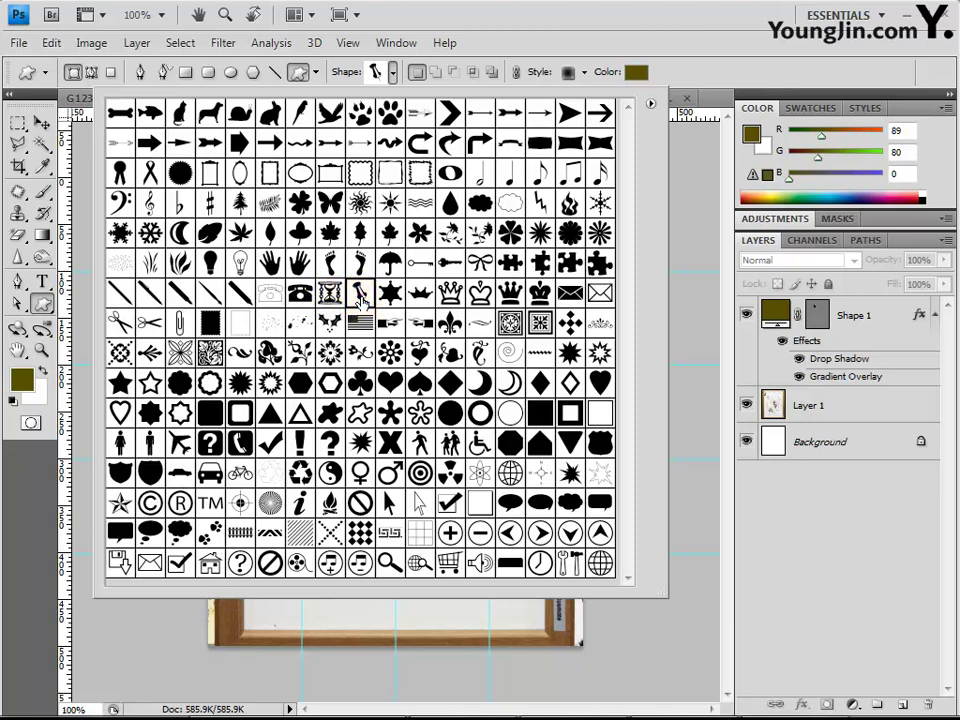
key("Return")
left_click(538, 197)
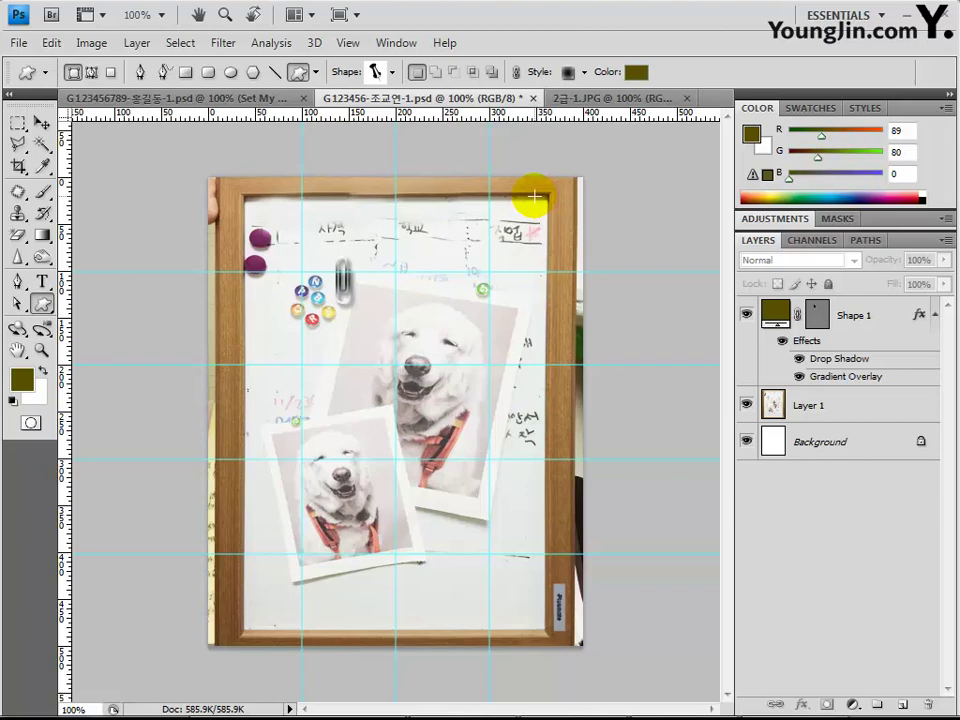
Set new shapes to no preset style and colour ff4343
left_click(584, 72)
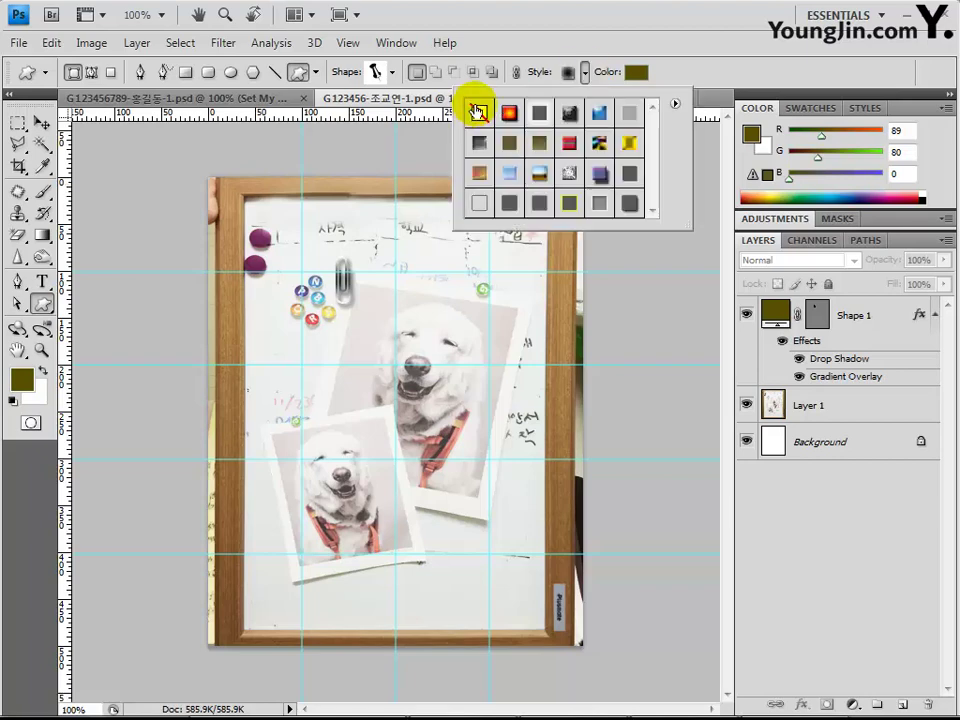
left_click(478, 111)
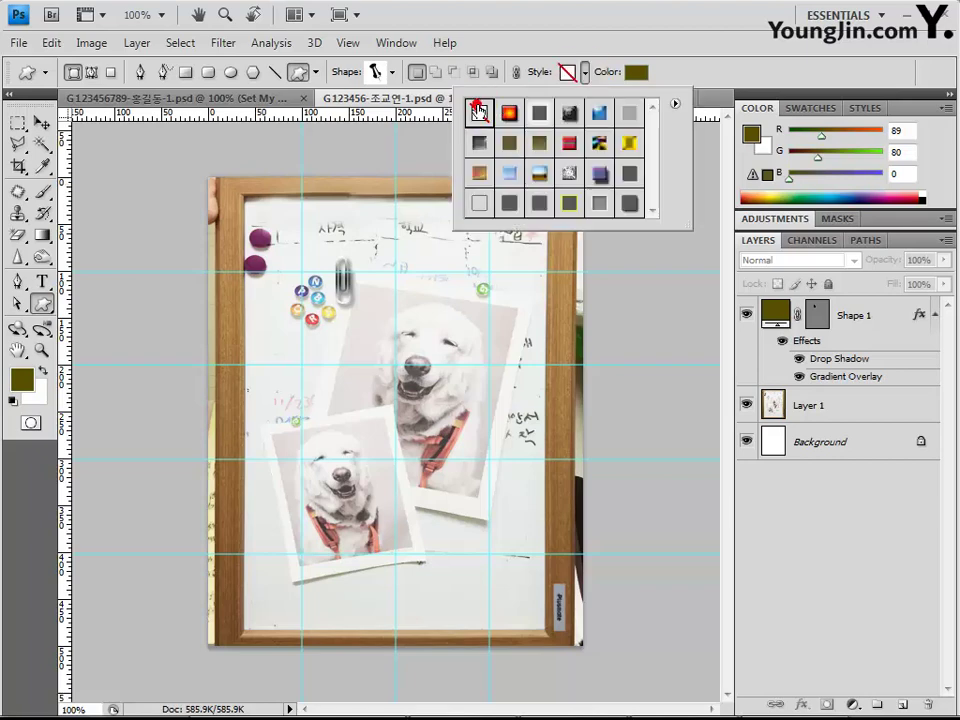
left_click(633, 72)
double_click(822, 494)
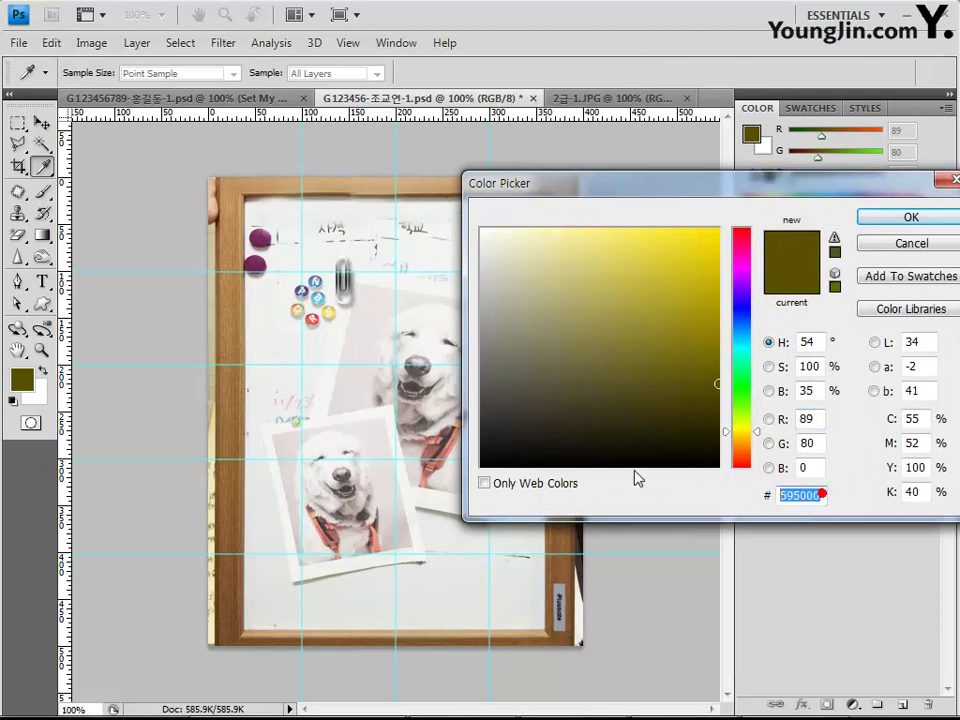
left_click(636, 478)
key("BackSpace")
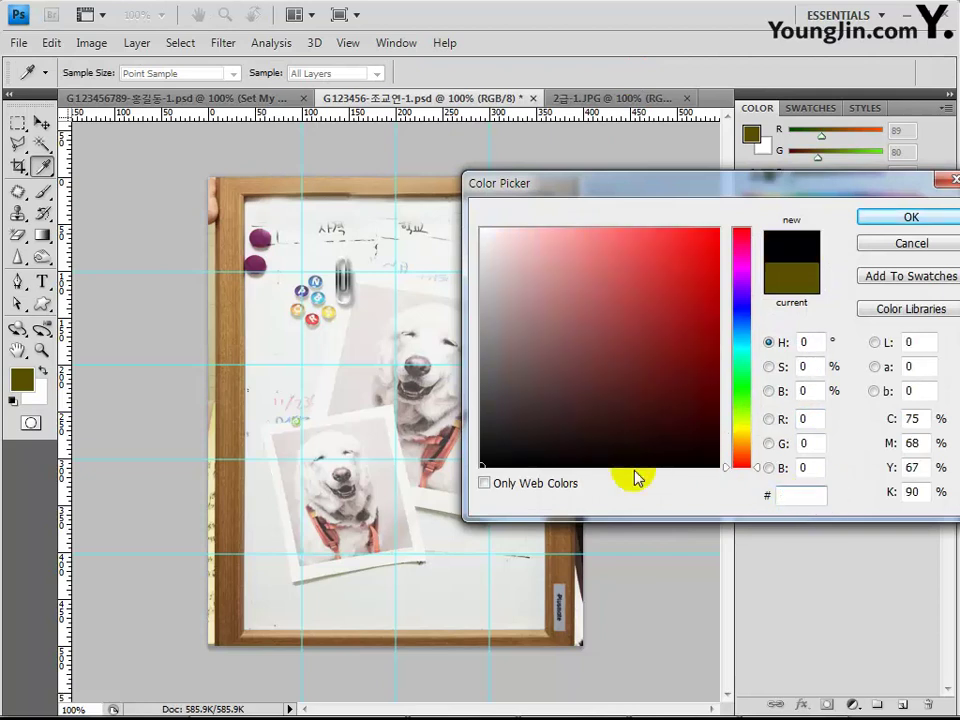
type("ff4343")
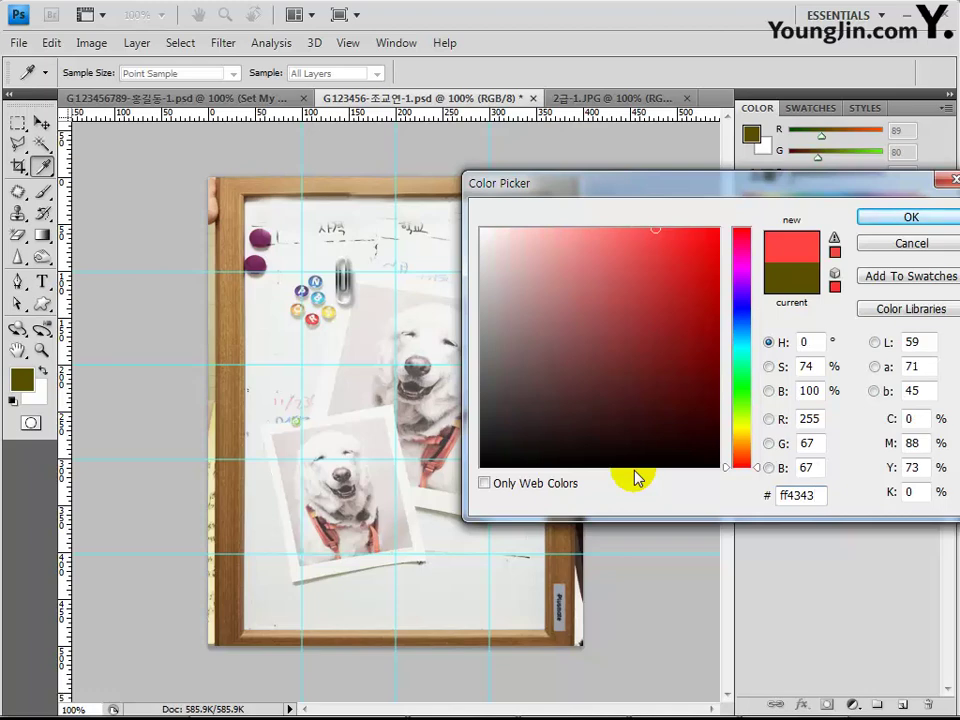
left_click(900, 218)
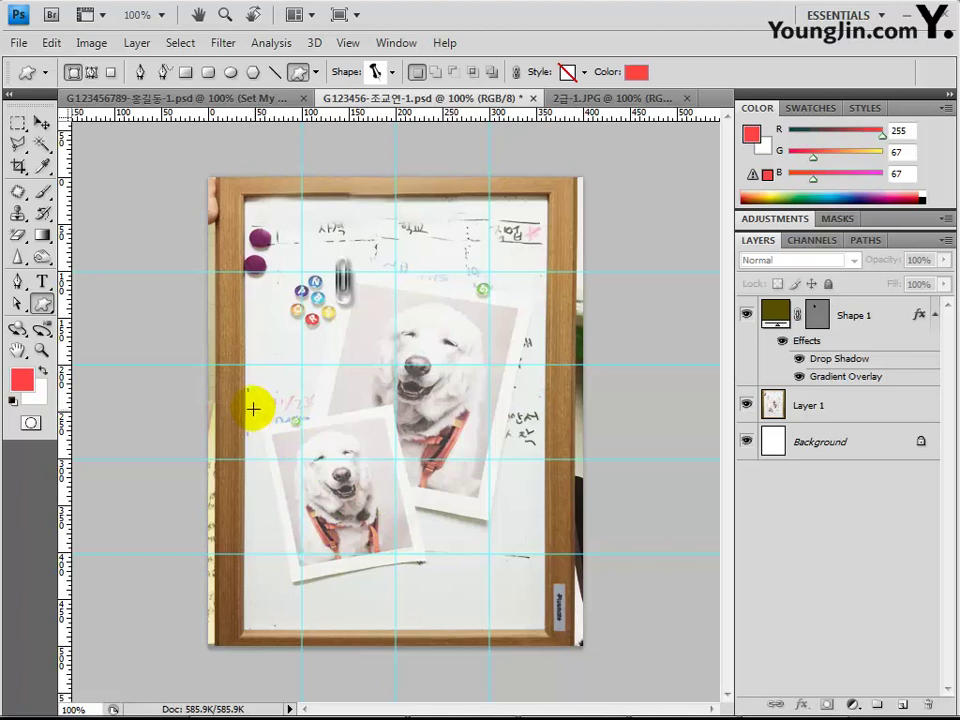
Draw the red thumb tack at the board's left edge and give it a drop shadow
left_click_drag(250, 404, 268, 430)
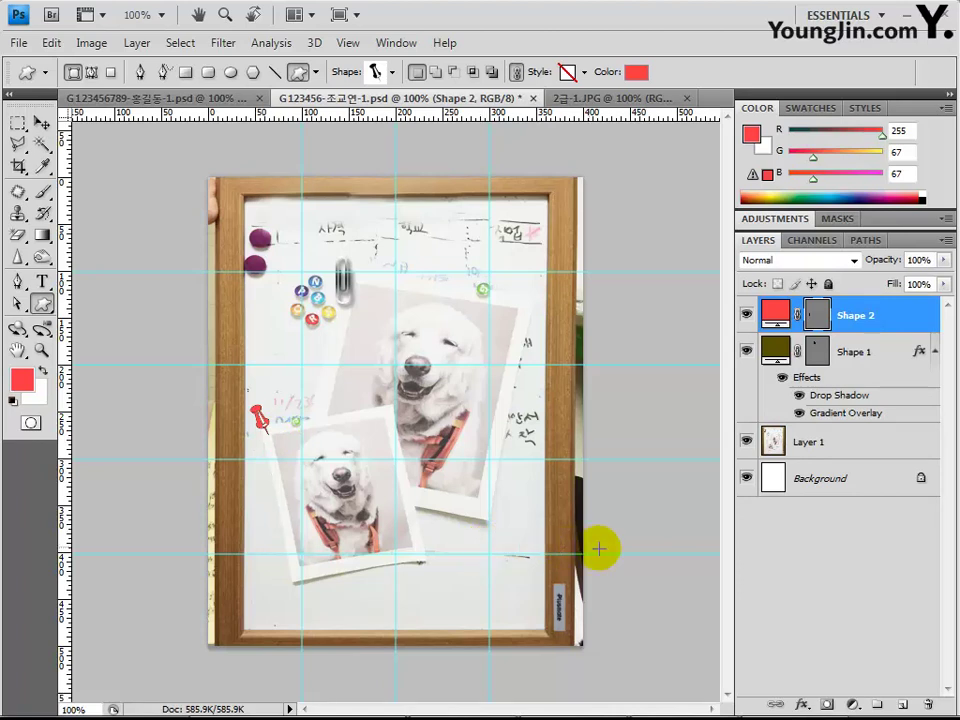
left_click(800, 705)
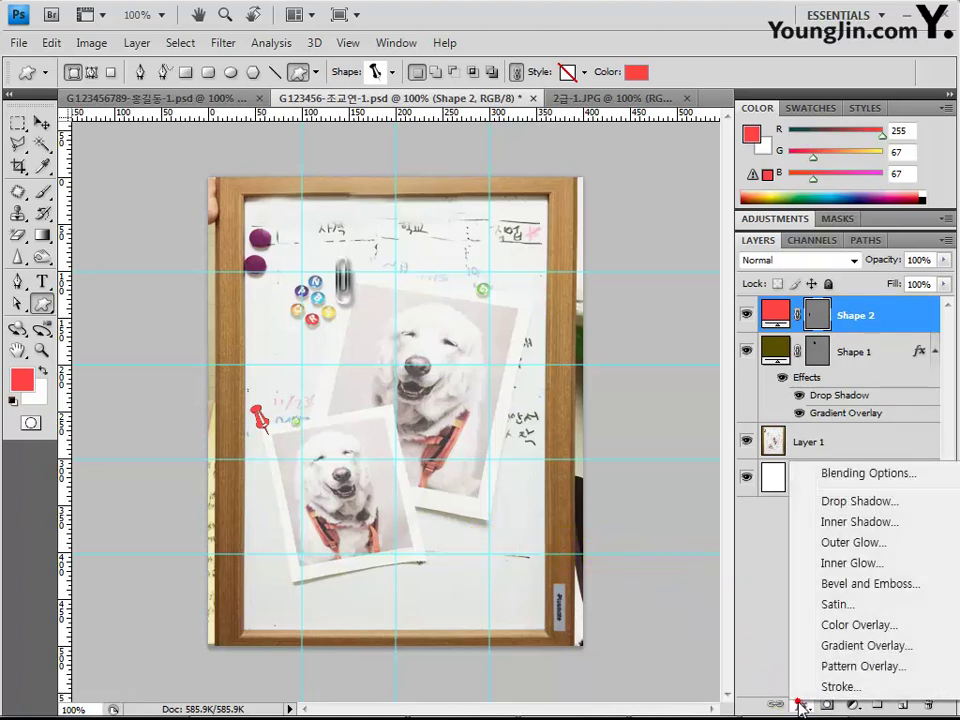
left_click(833, 503)
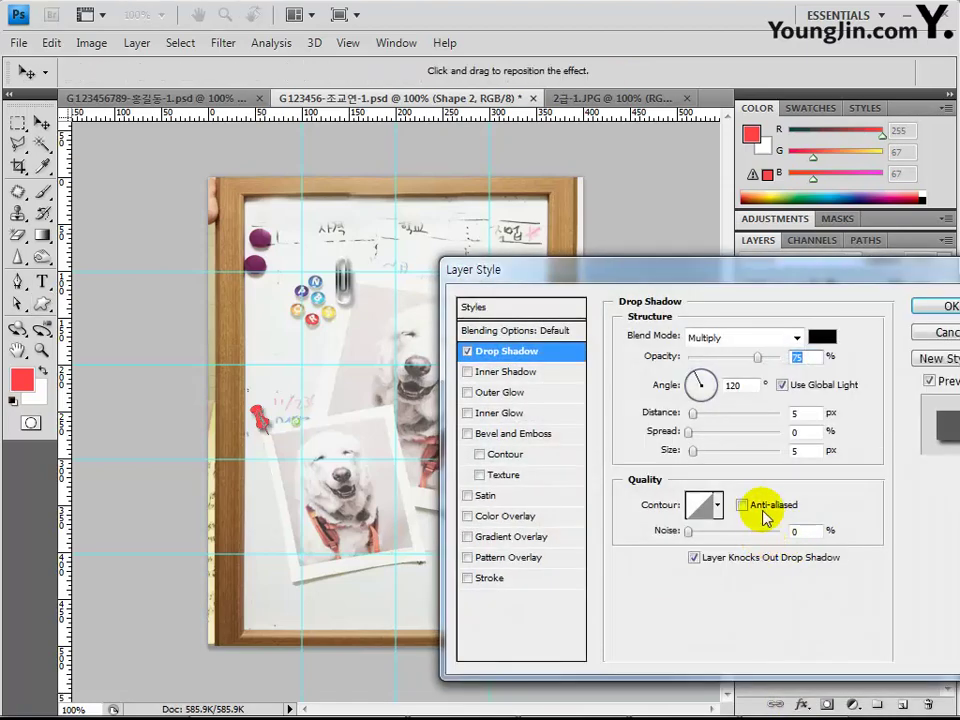
left_click(934, 316)
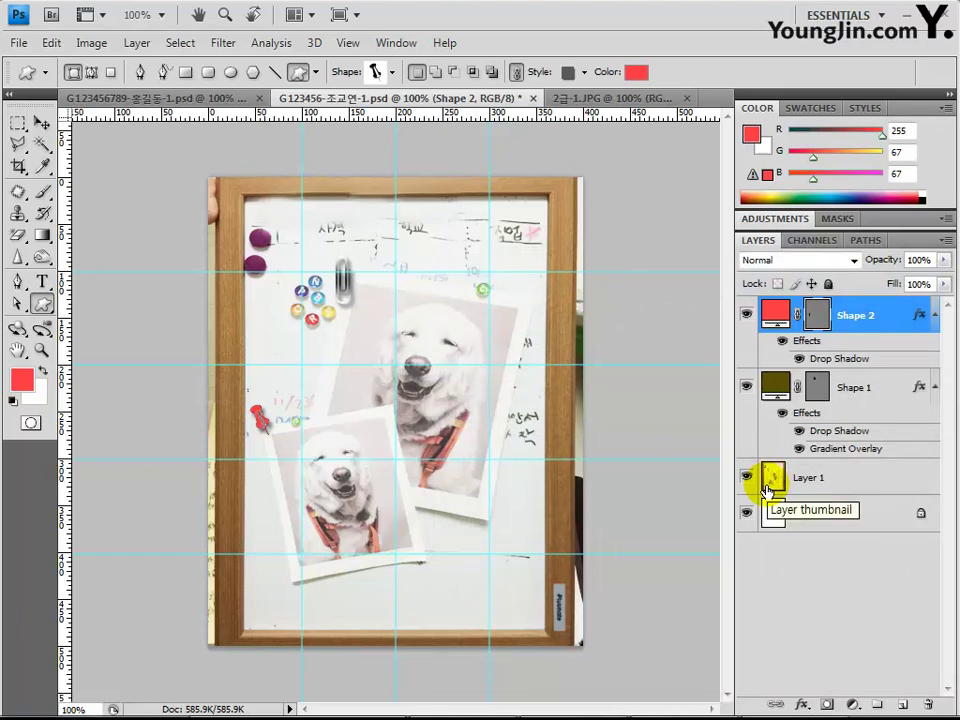
left_click(795, 576)
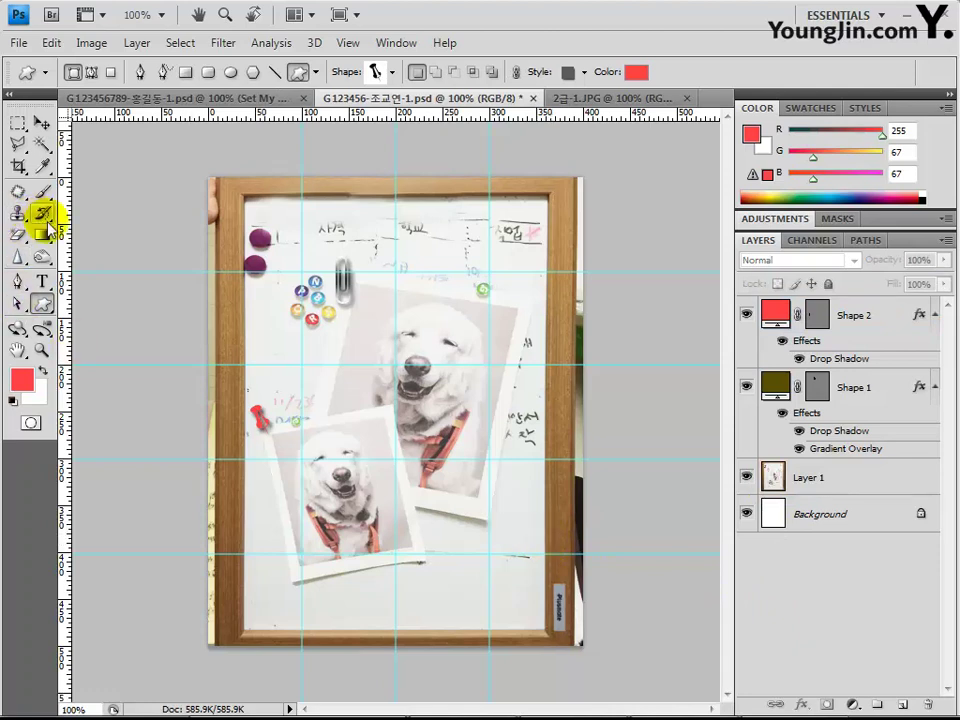
Set up the Type tool with the dark red ad3534 text colour
left_click(44, 287)
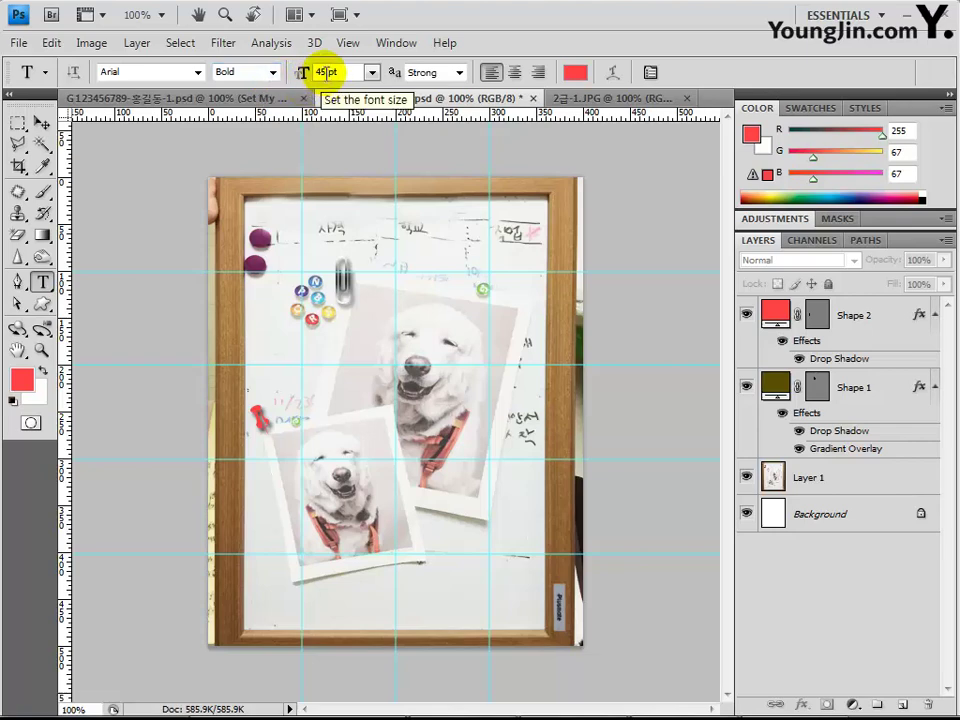
left_click(575, 72)
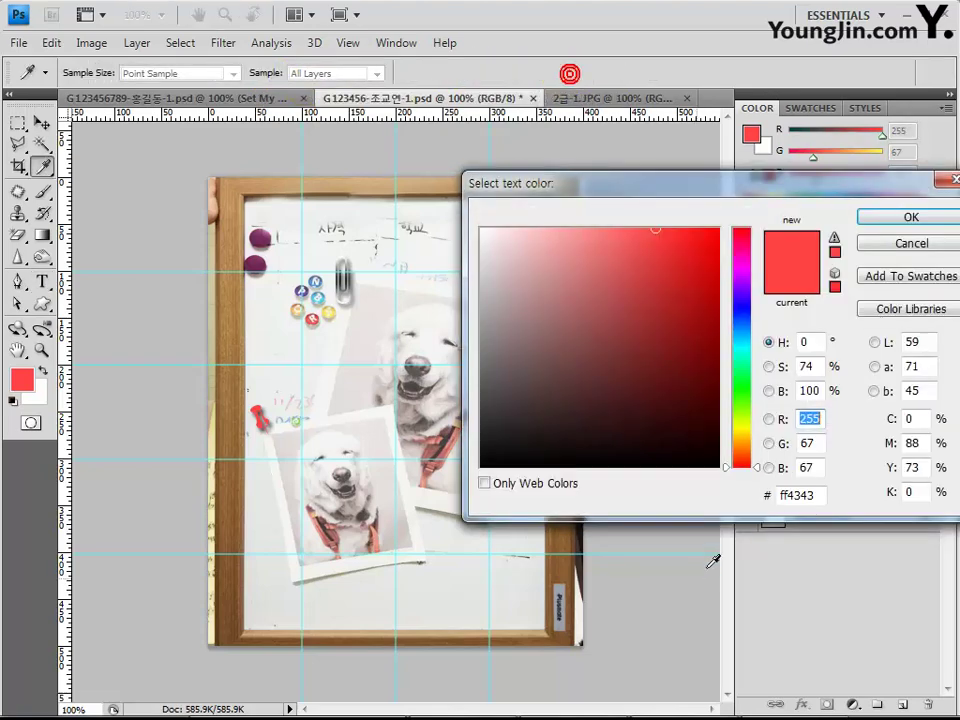
left_click(815, 496)
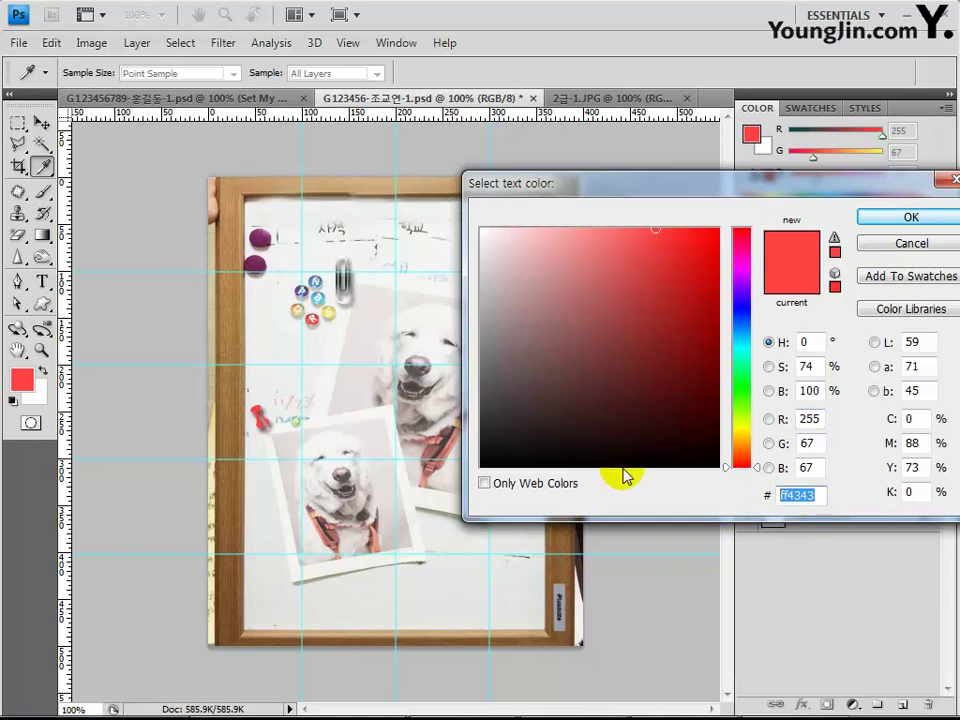
type("ad")
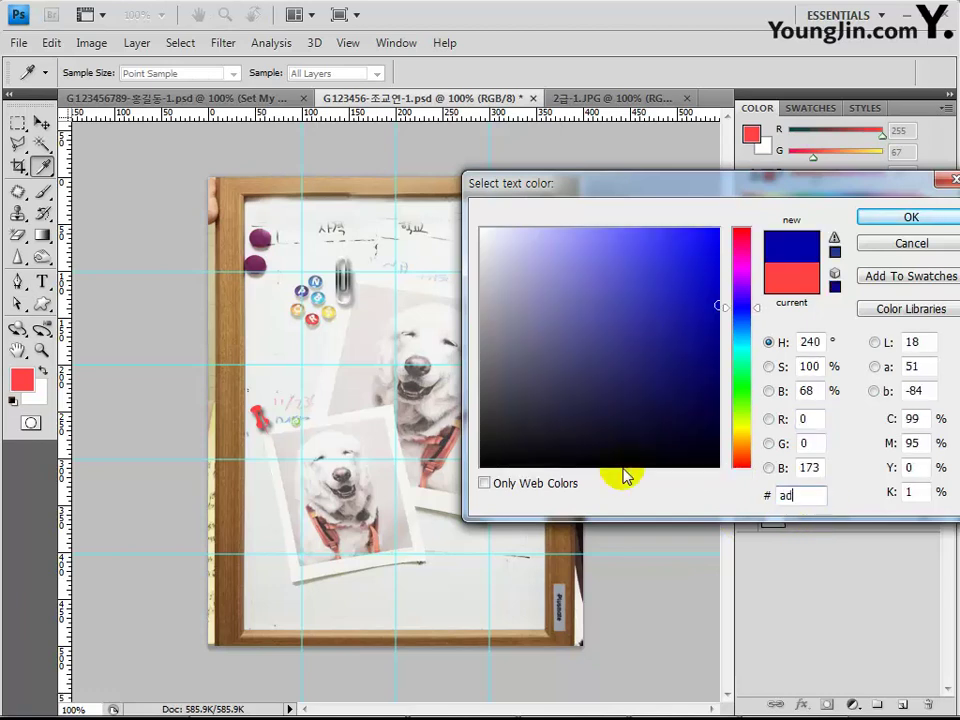
type("3534")
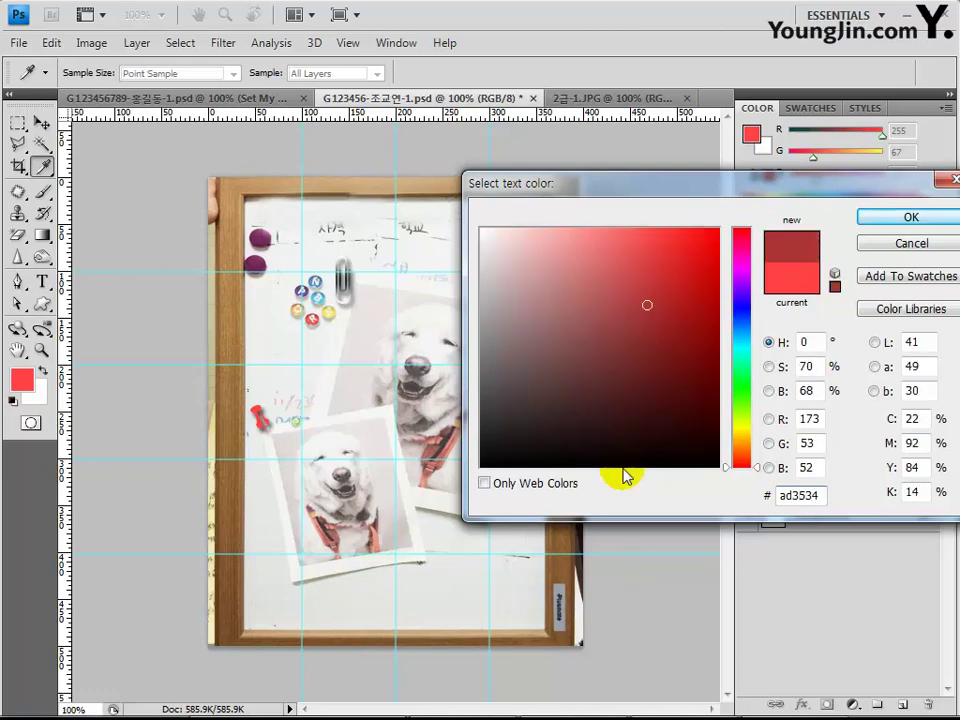
key("Return")
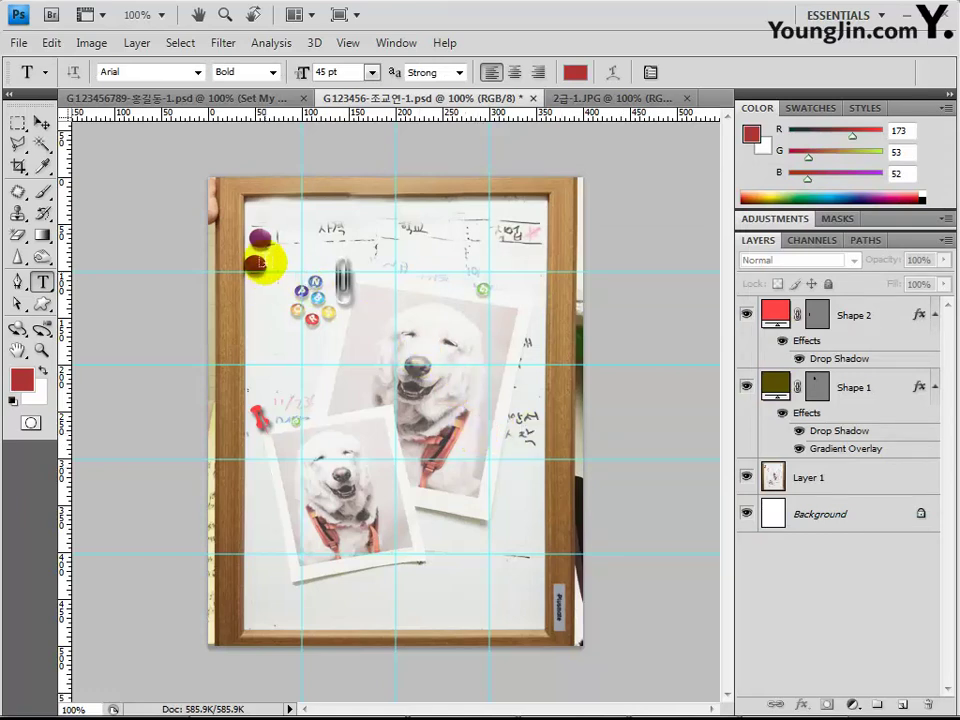
Type 'SET MY PLAN' across the board's top and nudge it three steps left
left_click(324, 344)
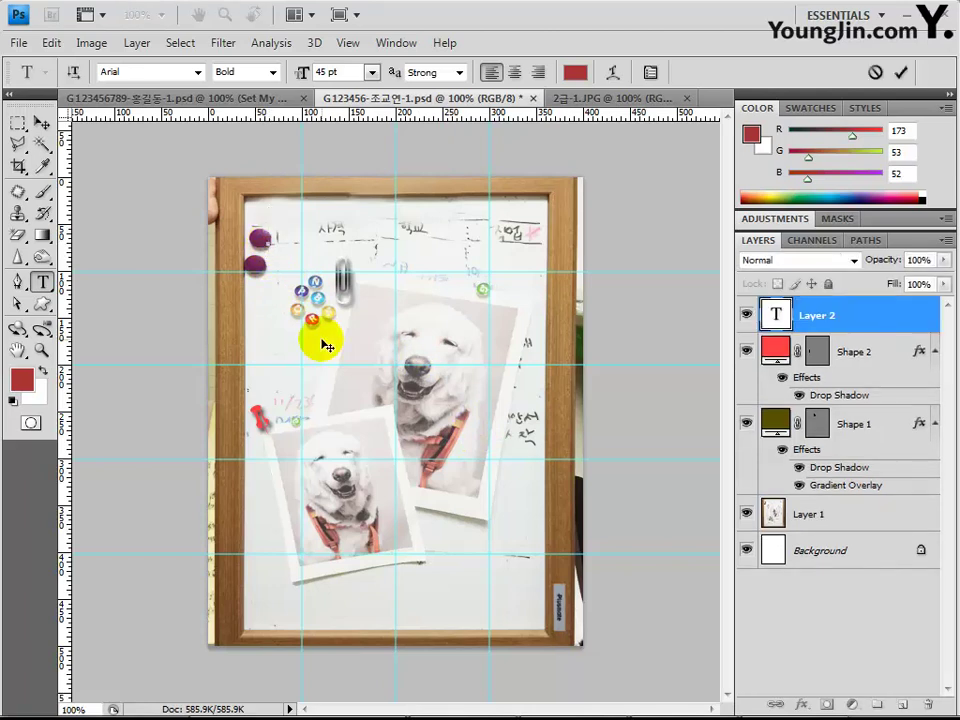
type("SET")
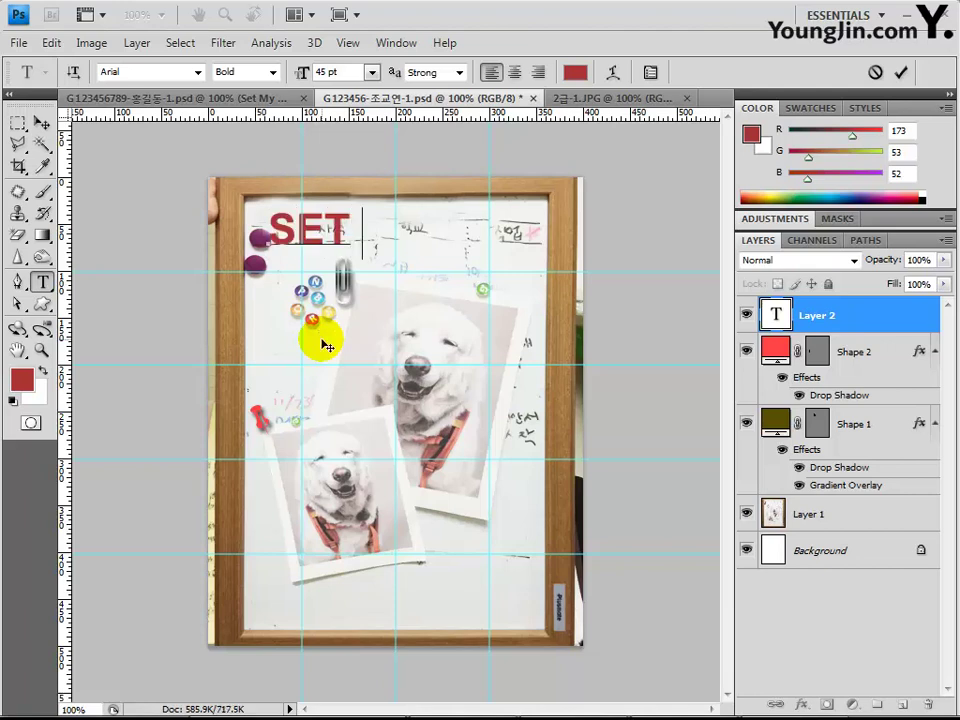
type(" MY P")
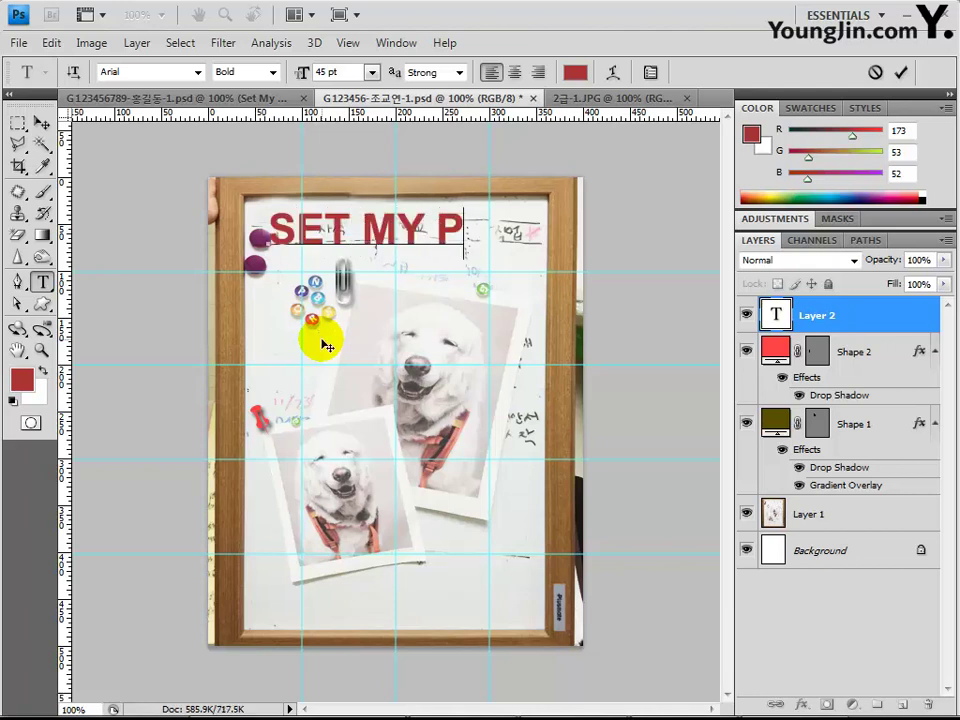
type("LAN")
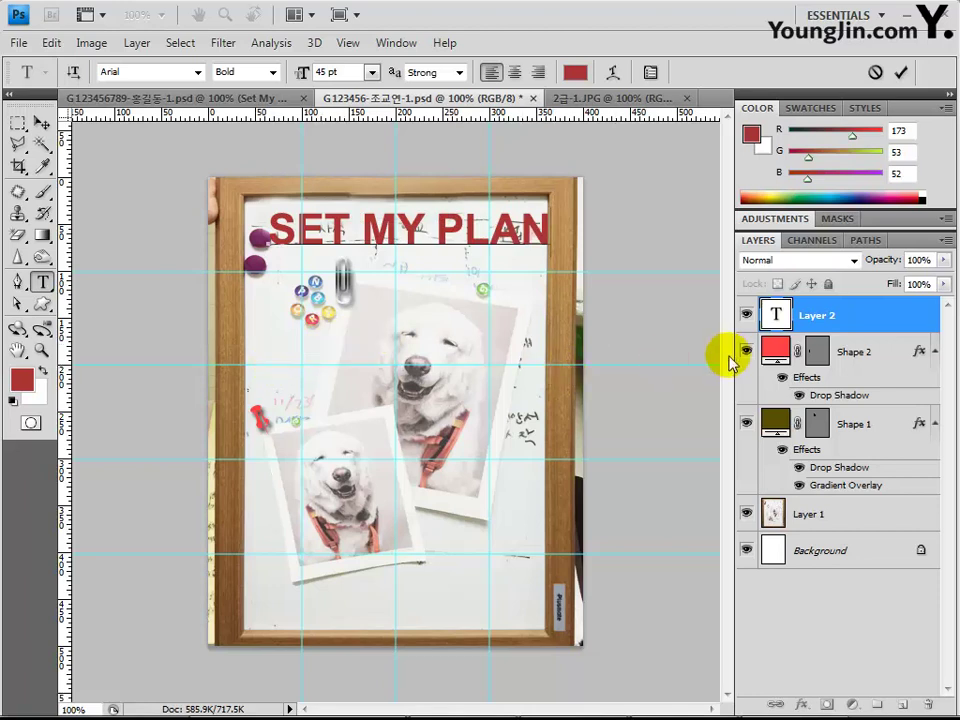
left_click(816, 315)
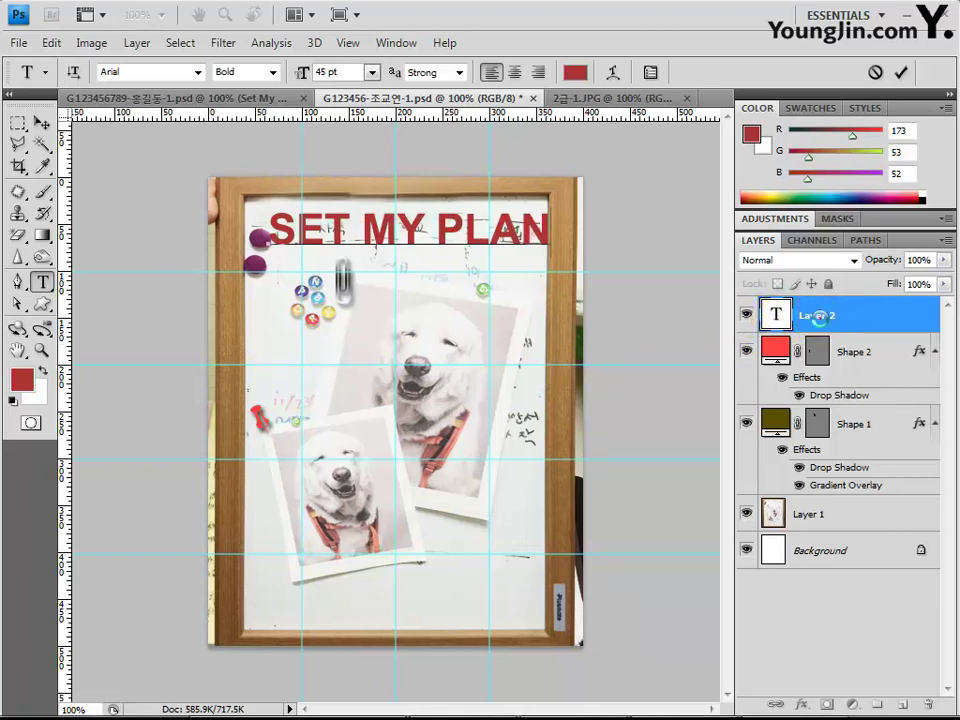
left_click(38, 122)
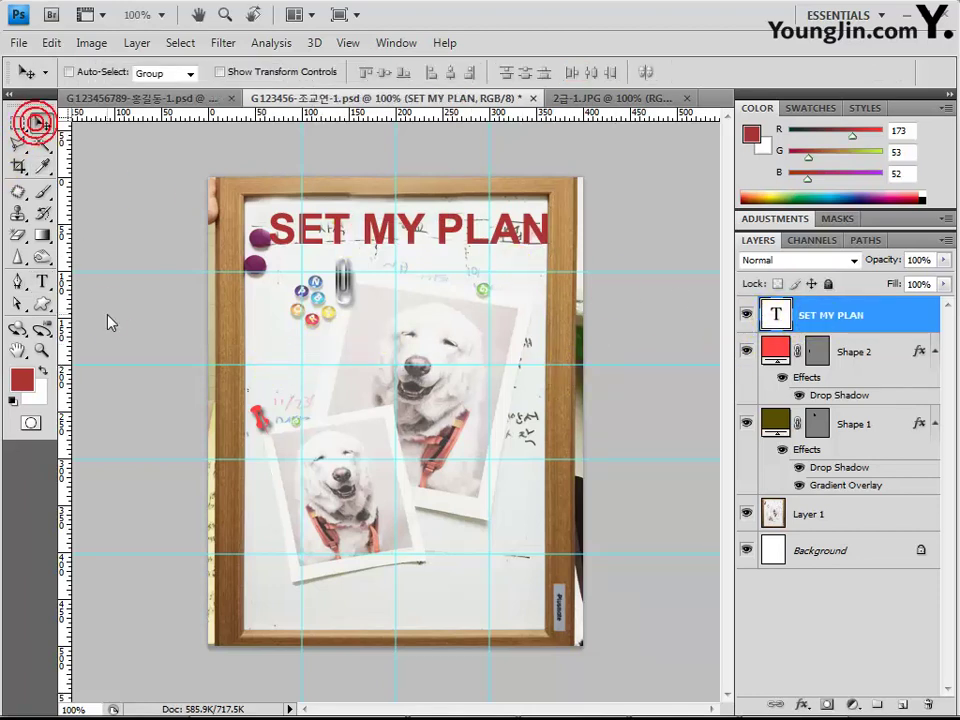
key("Left")
key("Left")
key("Left")
key("Left")
key("Left")
key("Left")
key("Left")
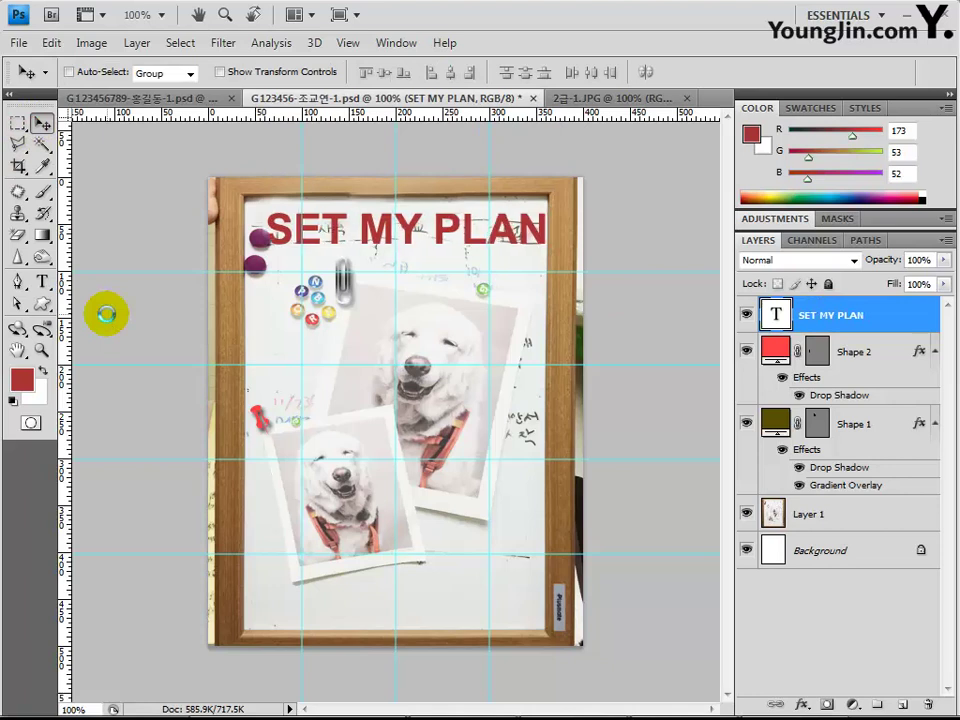
key("Left")
key("Left")
key("Left")
key("Left")
key("Left")
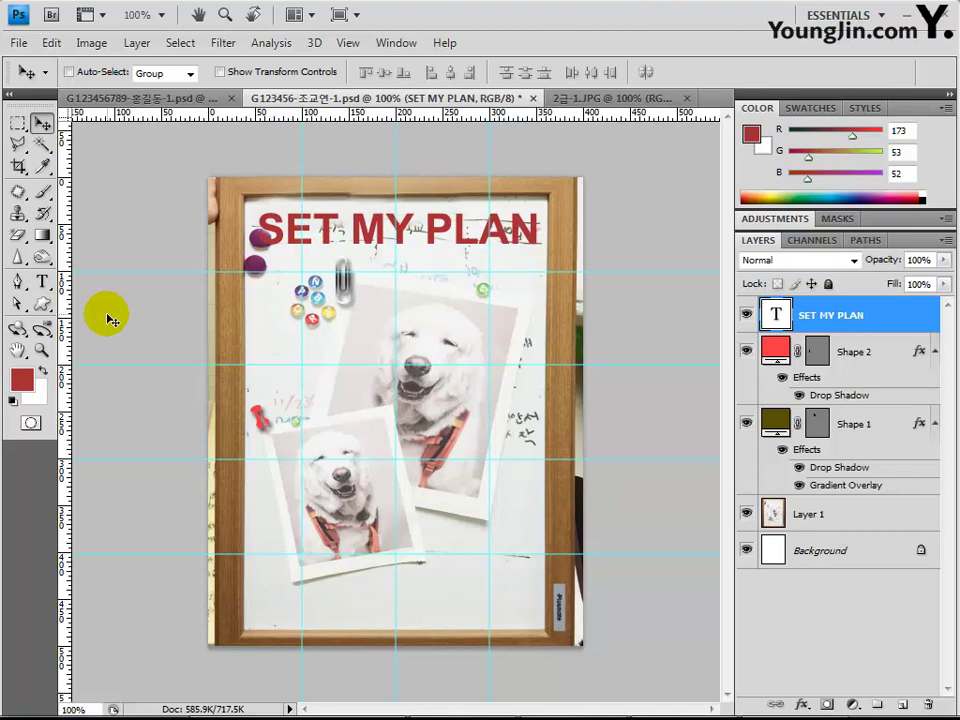
key("Left")
key("Left")
key("Left")
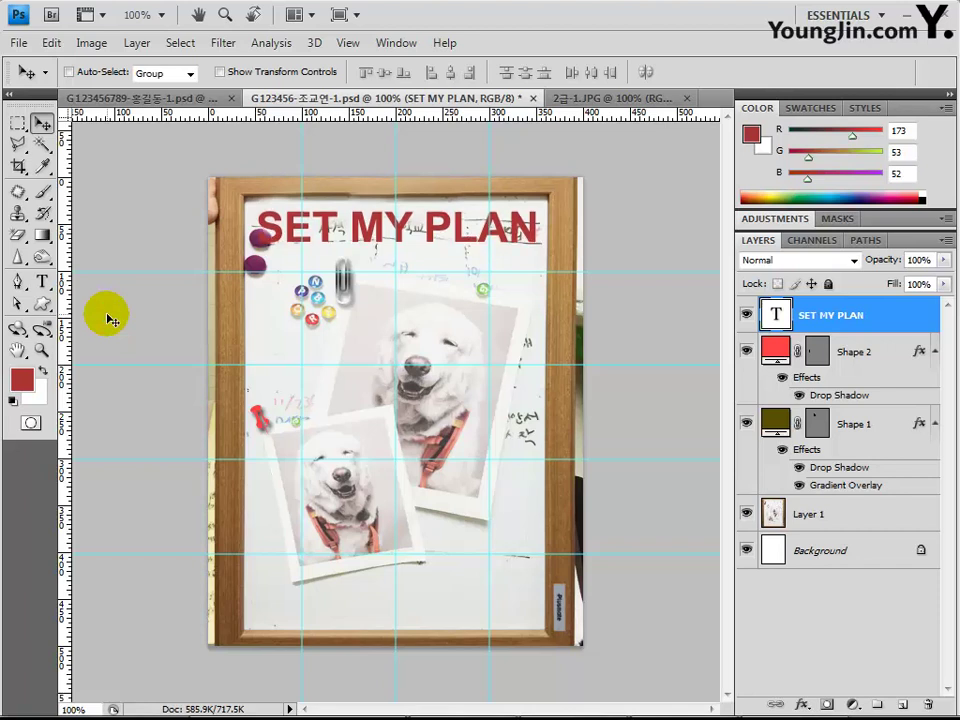
Give the title a size 5 light grey (eae4e4) stroke and an inner shadow
left_click(801, 705)
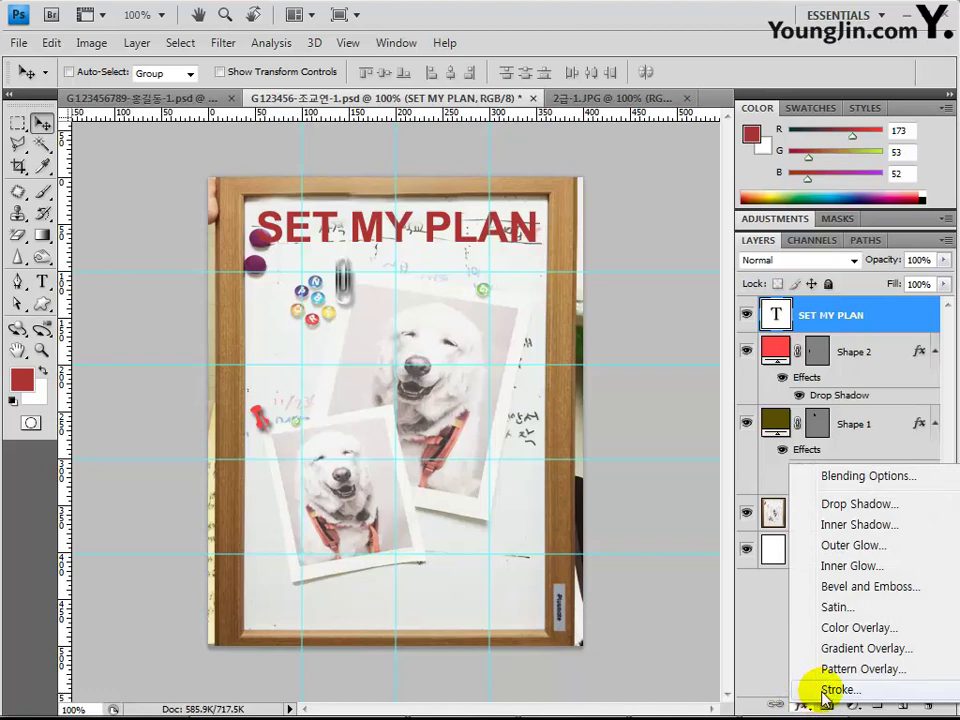
left_click(823, 691)
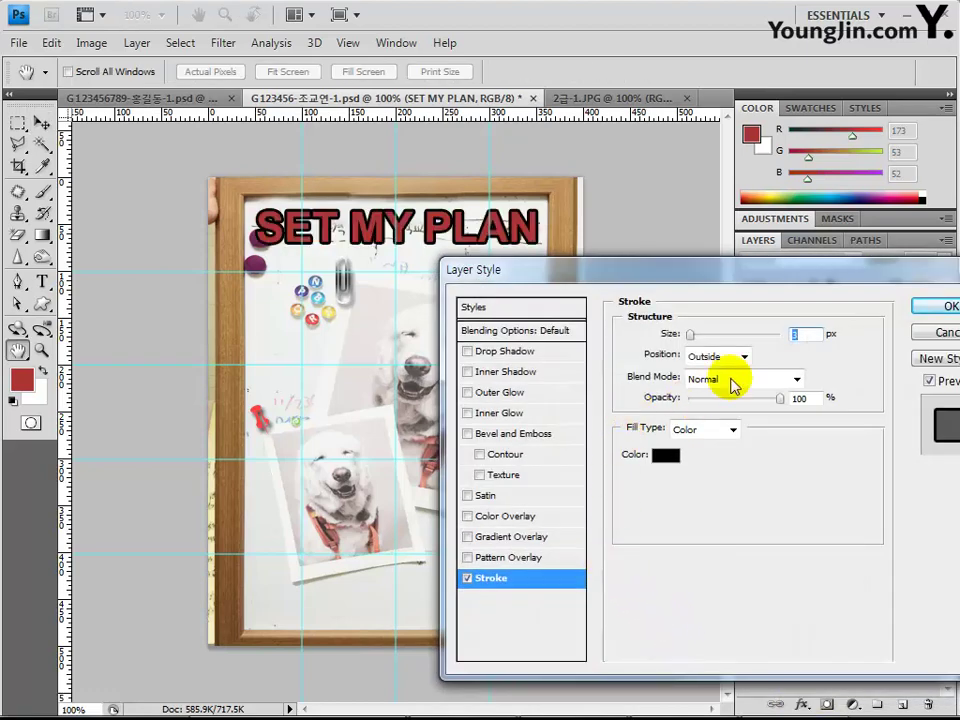
type("5")
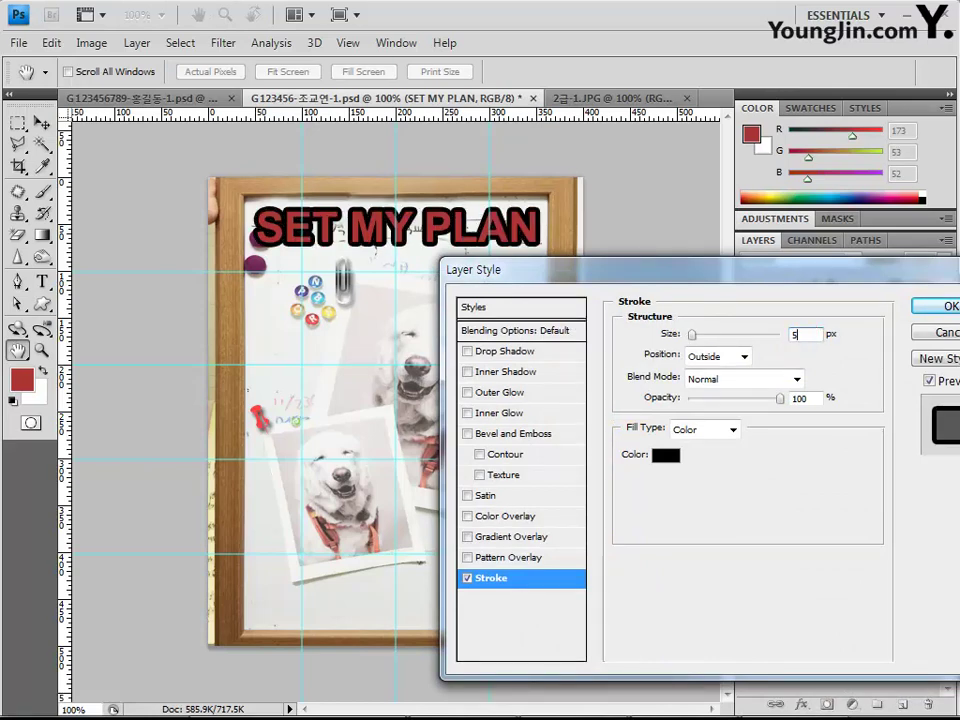
left_click(665, 455)
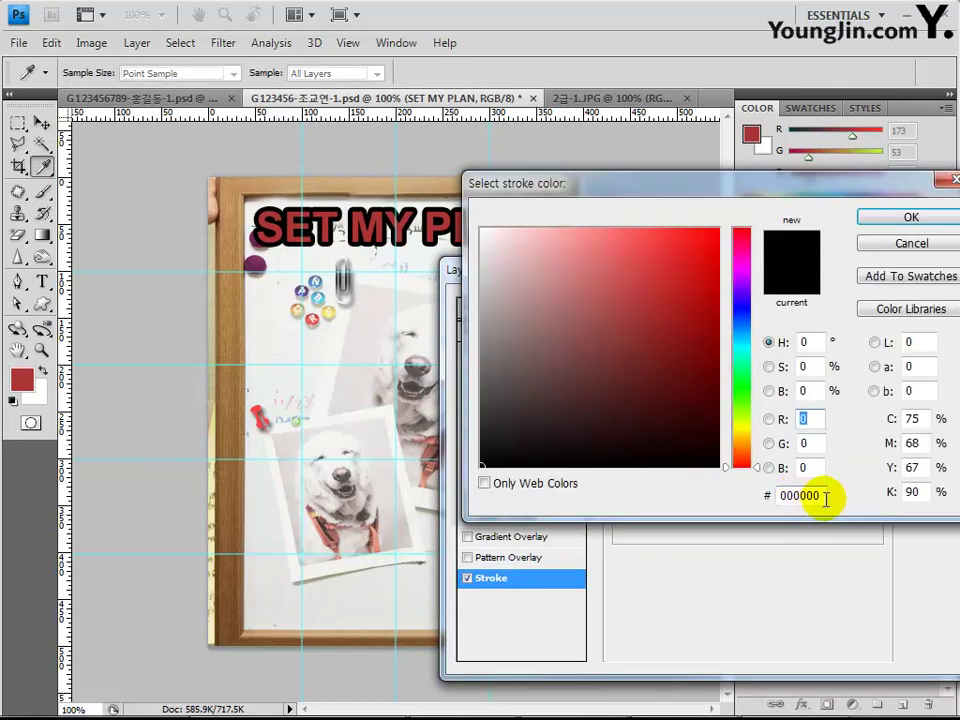
left_click(826, 497)
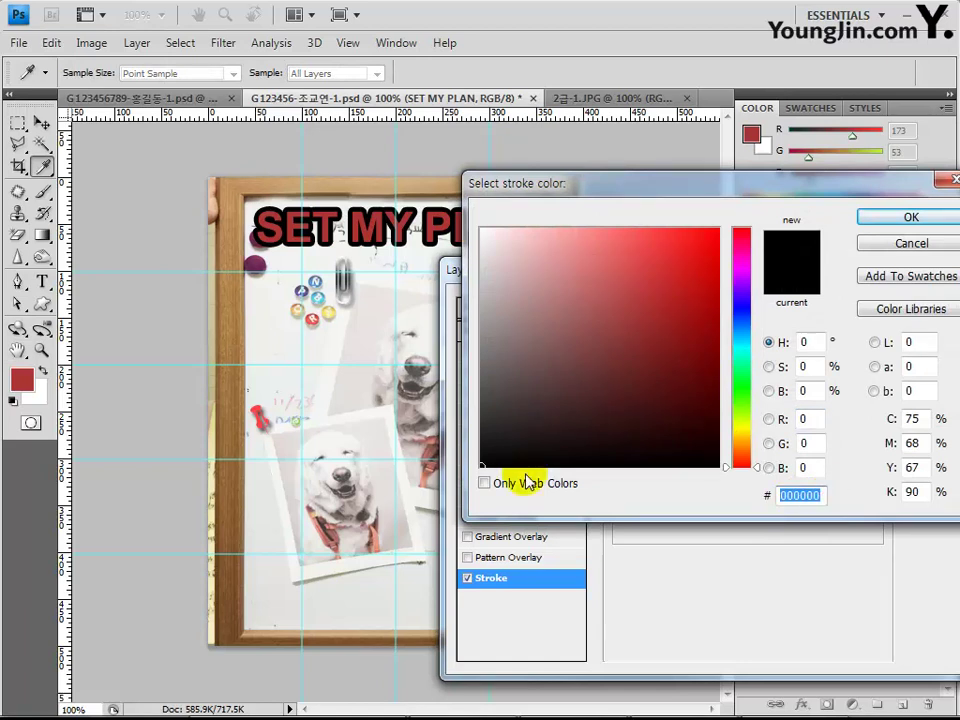
type("e")
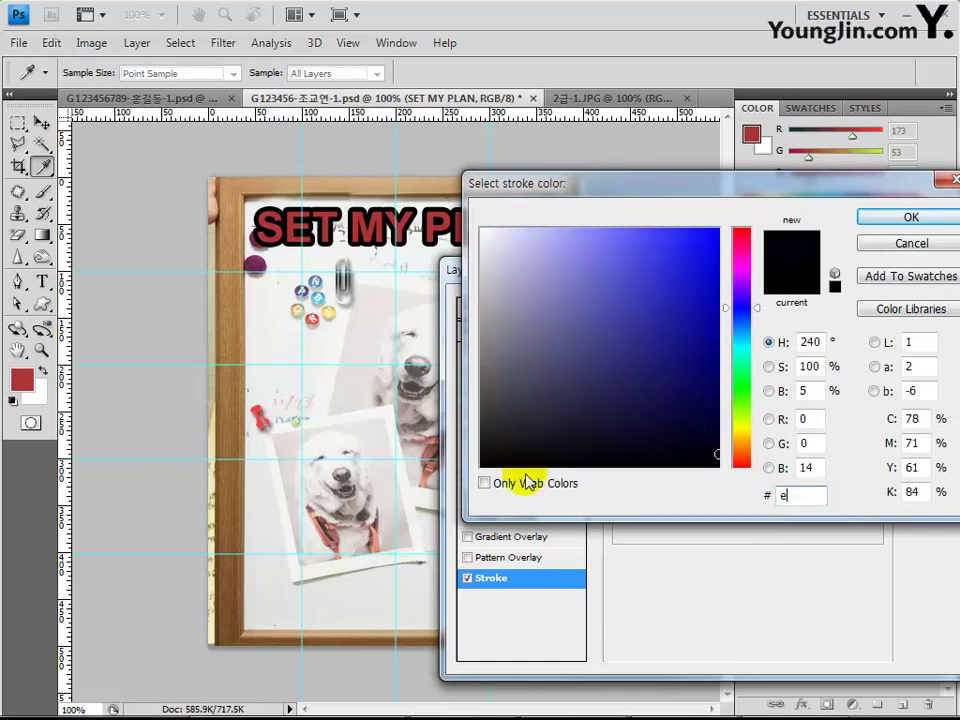
type("a")
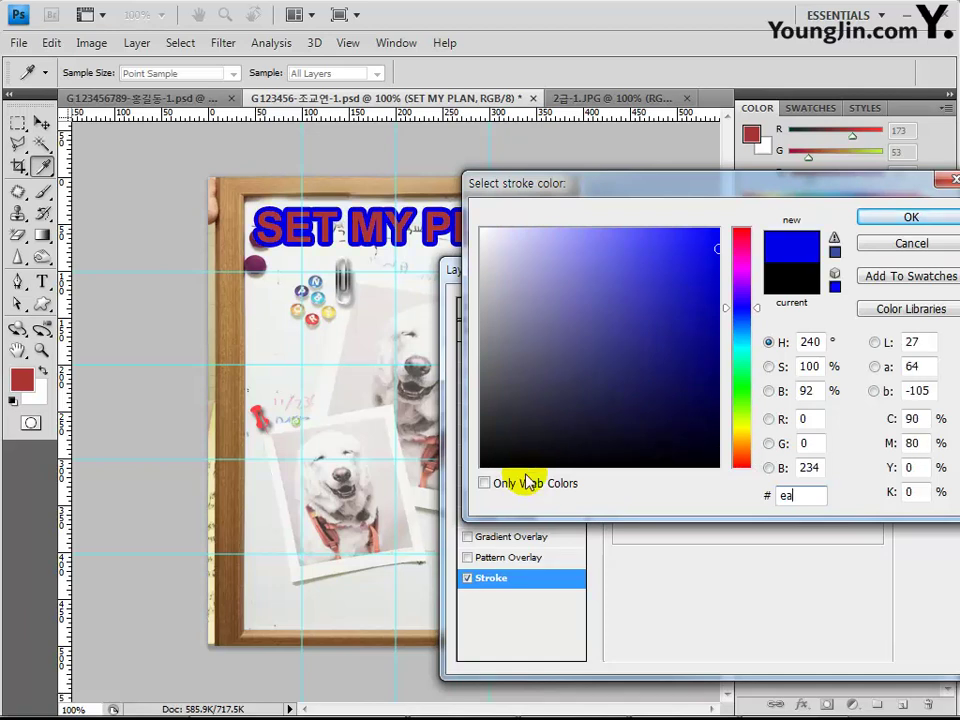
type("e")
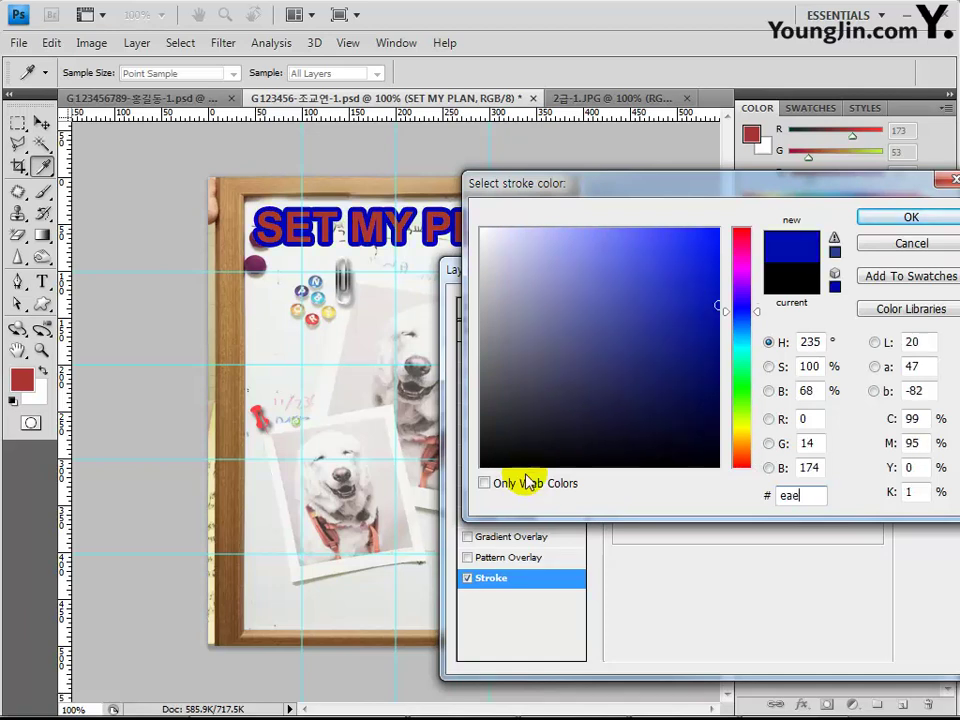
type("4e4")
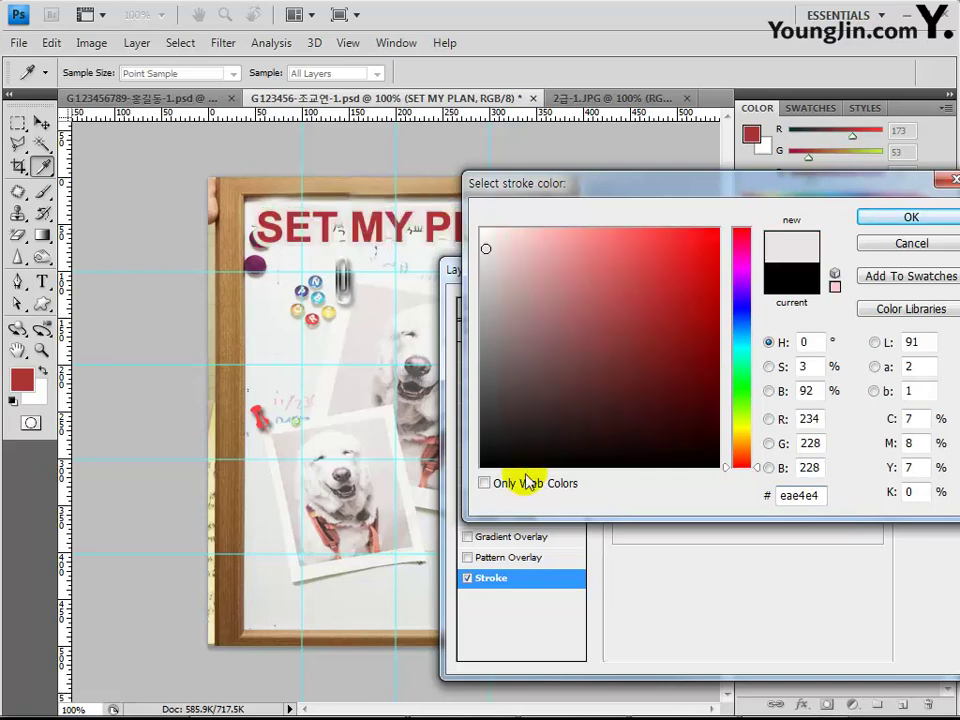
key("Return")
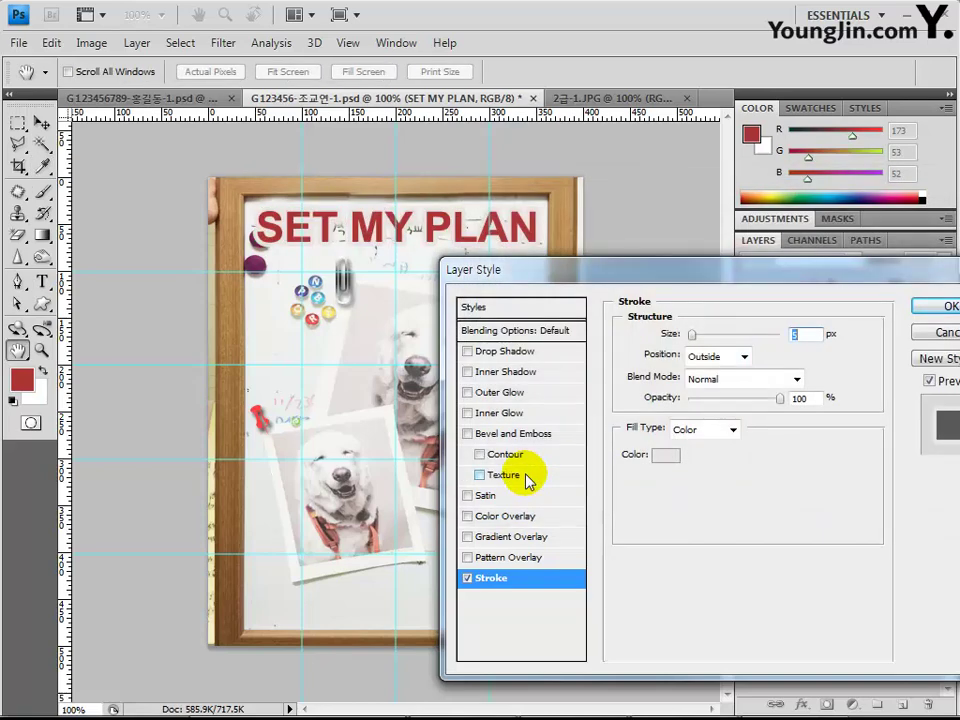
left_click(508, 372)
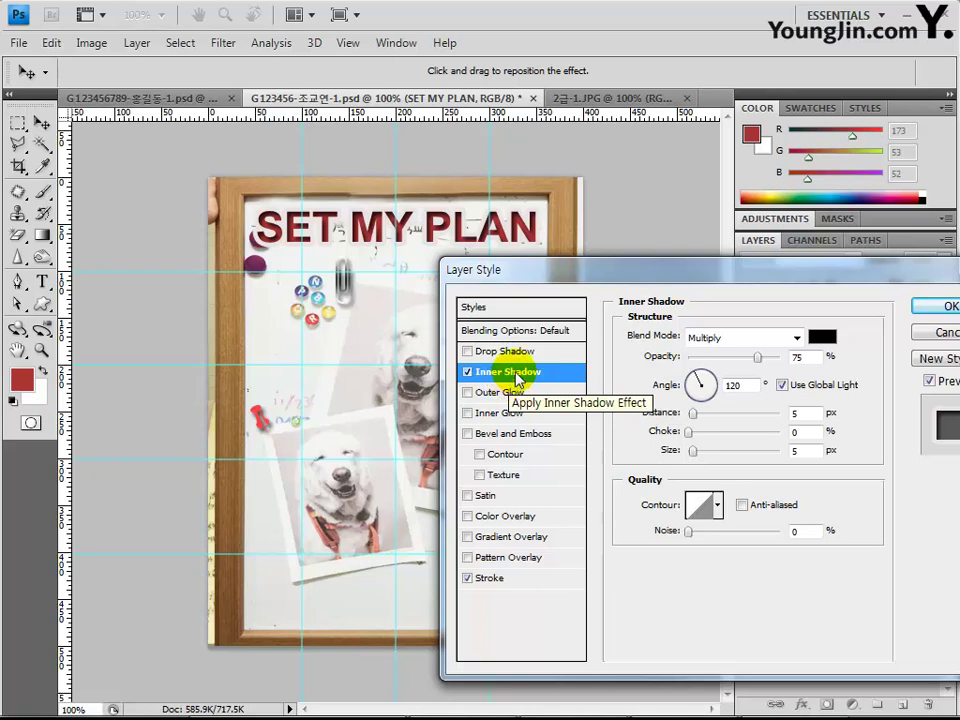
left_click(924, 306)
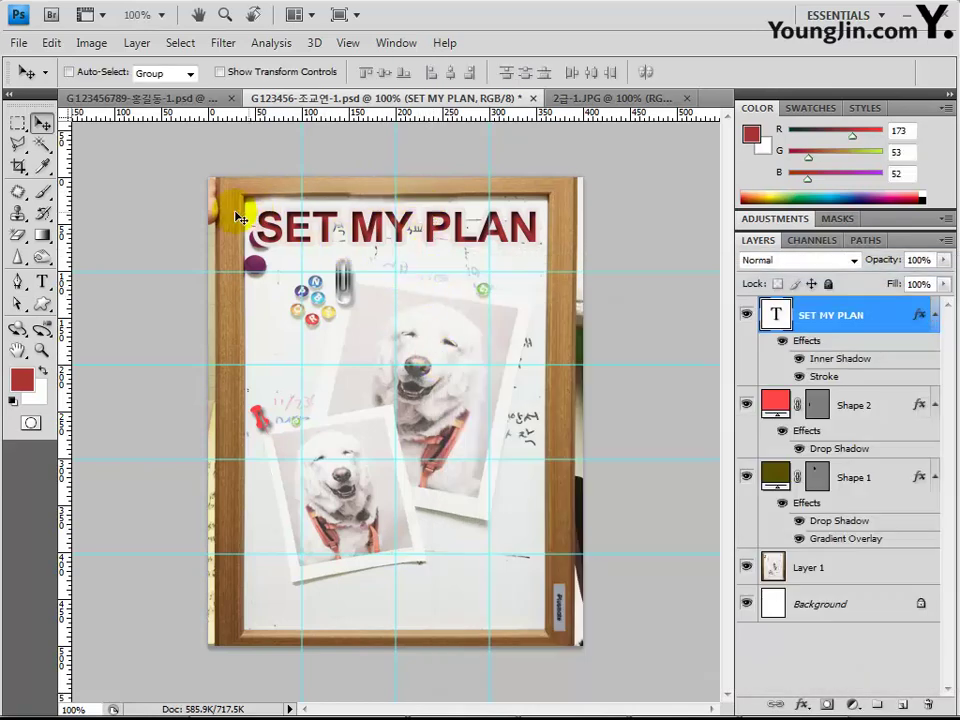
Save the layered collage to its PSD file with maximum compatibility
left_click(19, 42)
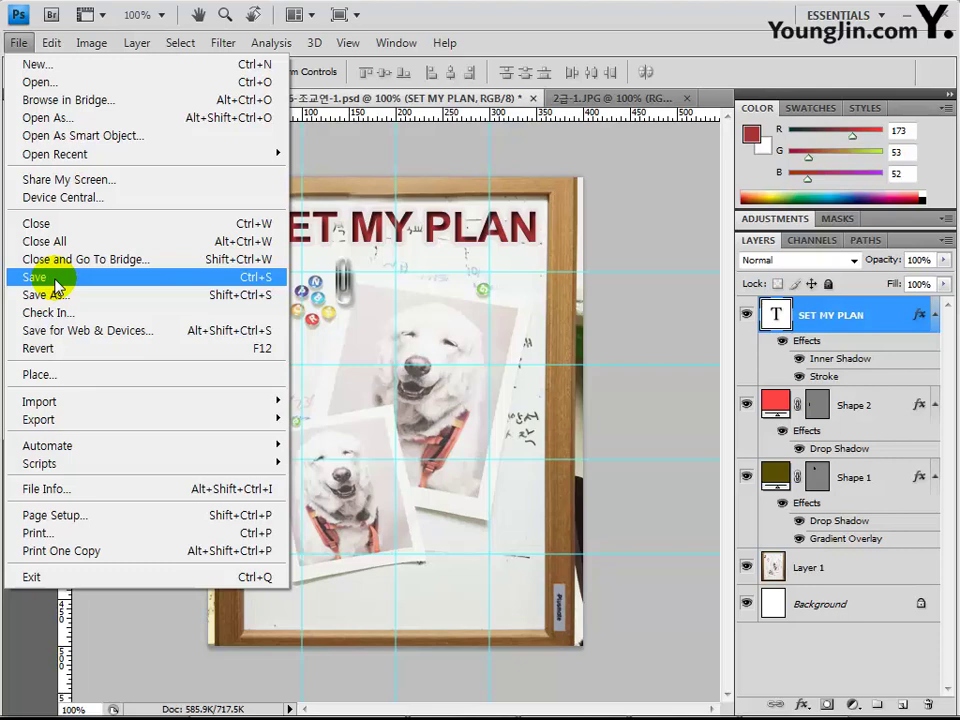
left_click(56, 284)
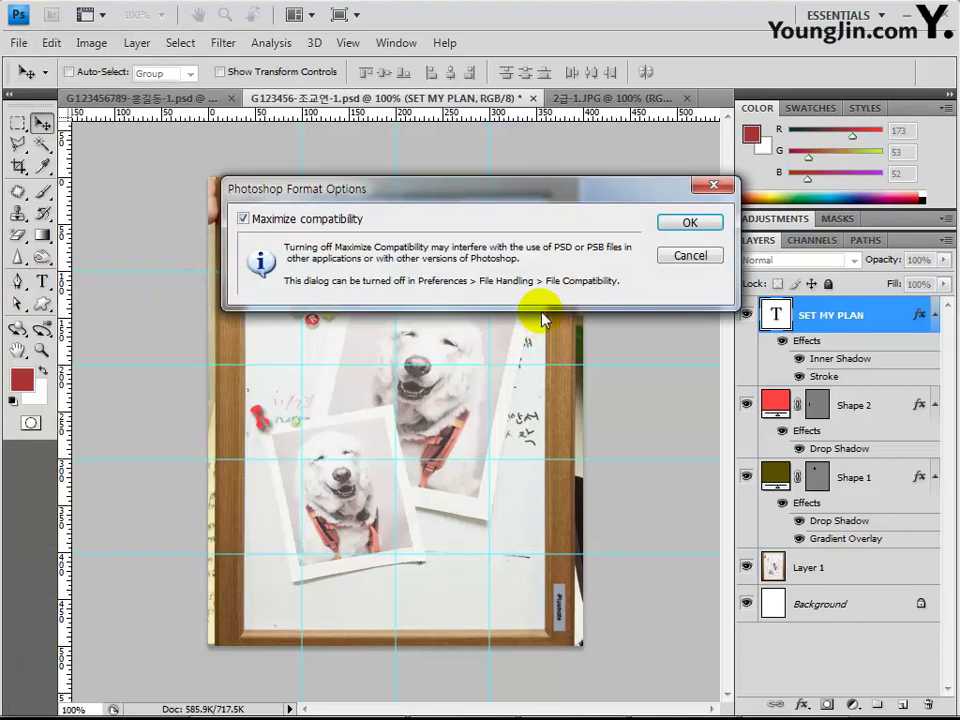
left_click(714, 221)
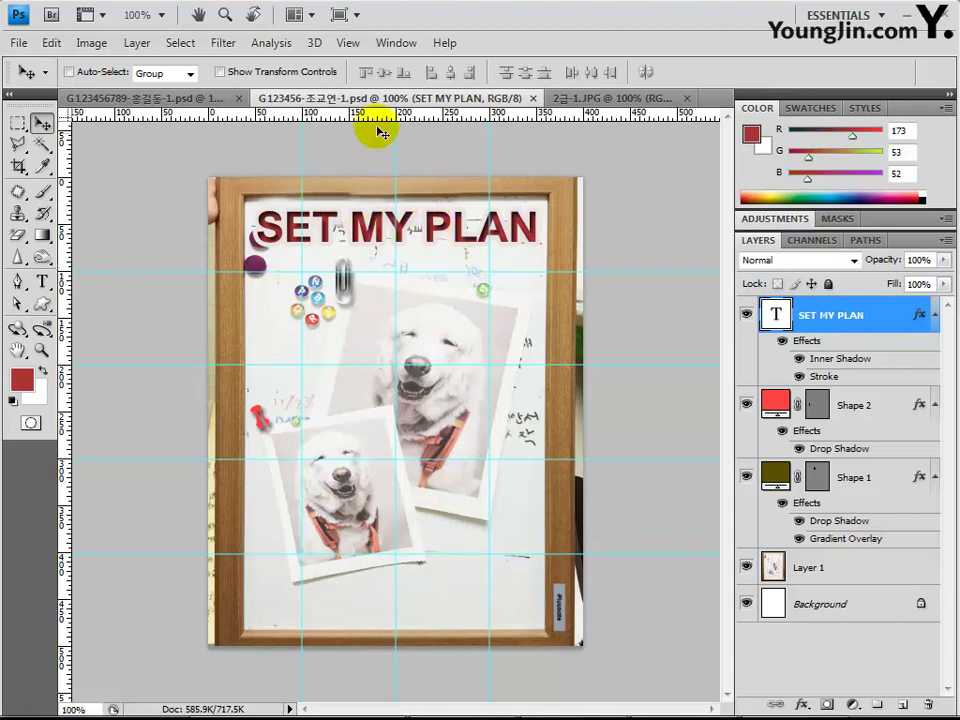
left_click(348, 43)
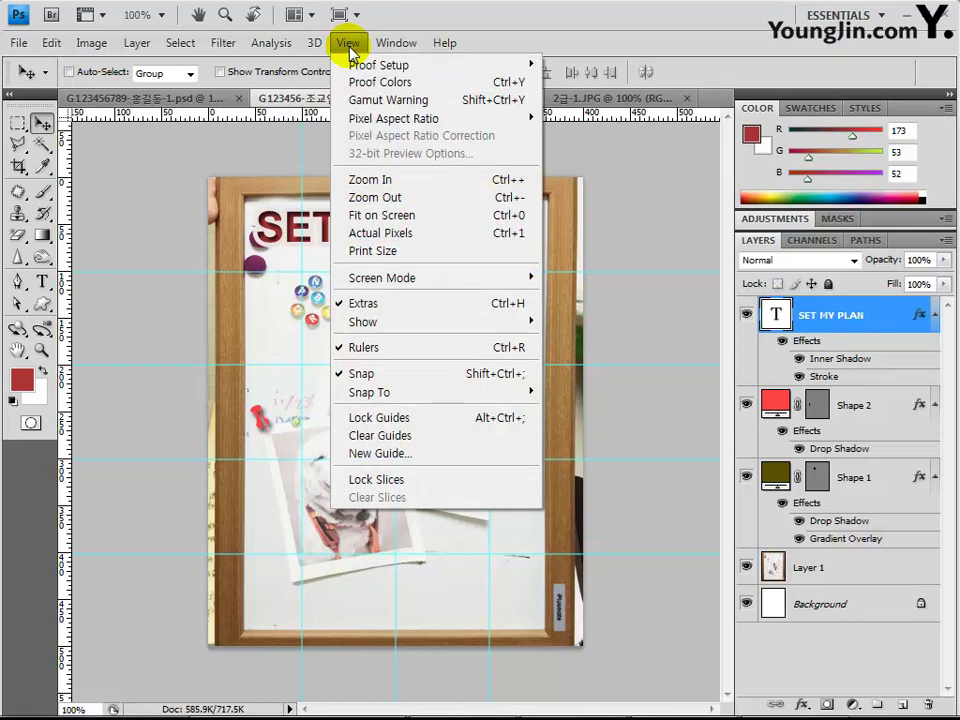
Clear all cyan ruler guides from the whiteboard collage
left_click(399, 438)
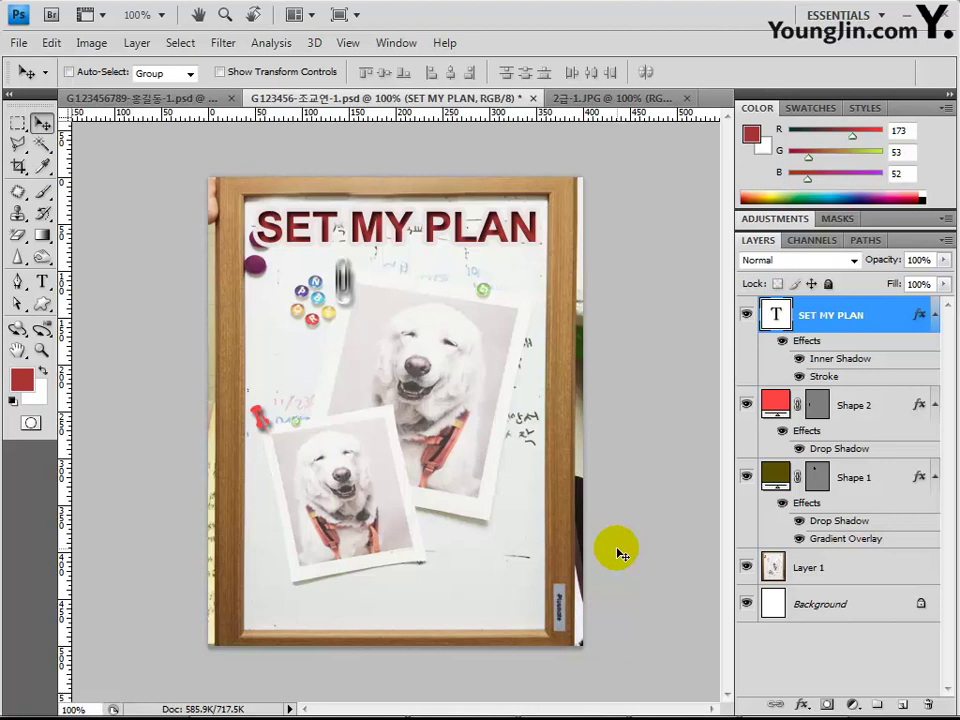
left_click(18, 42)
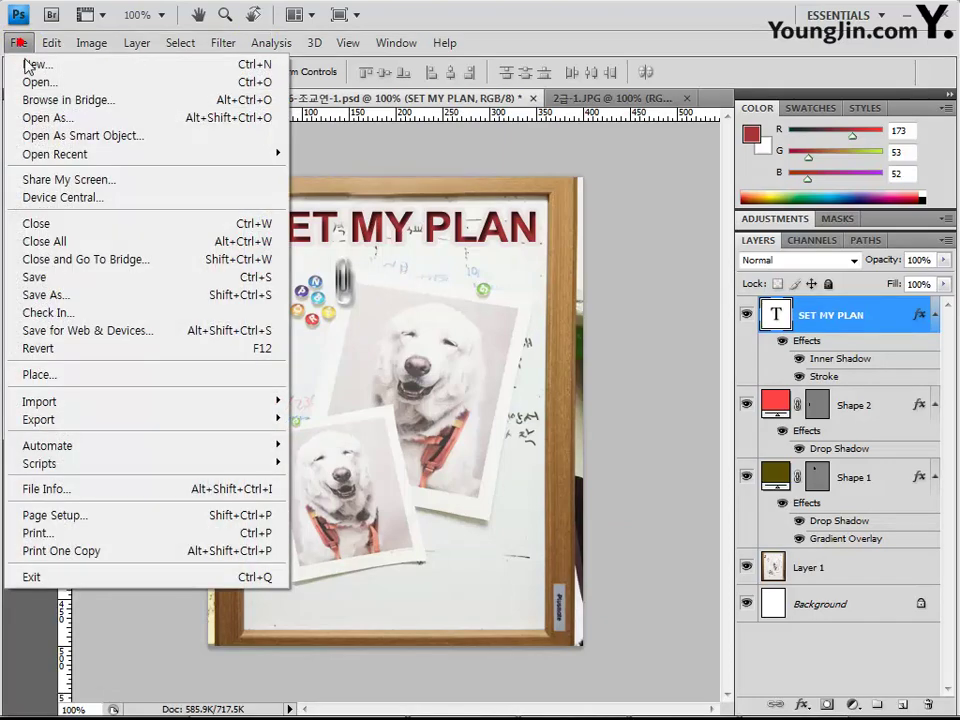
Save a flattened JPEG copy in chapter01 at Quality 12
left_click(73, 297)
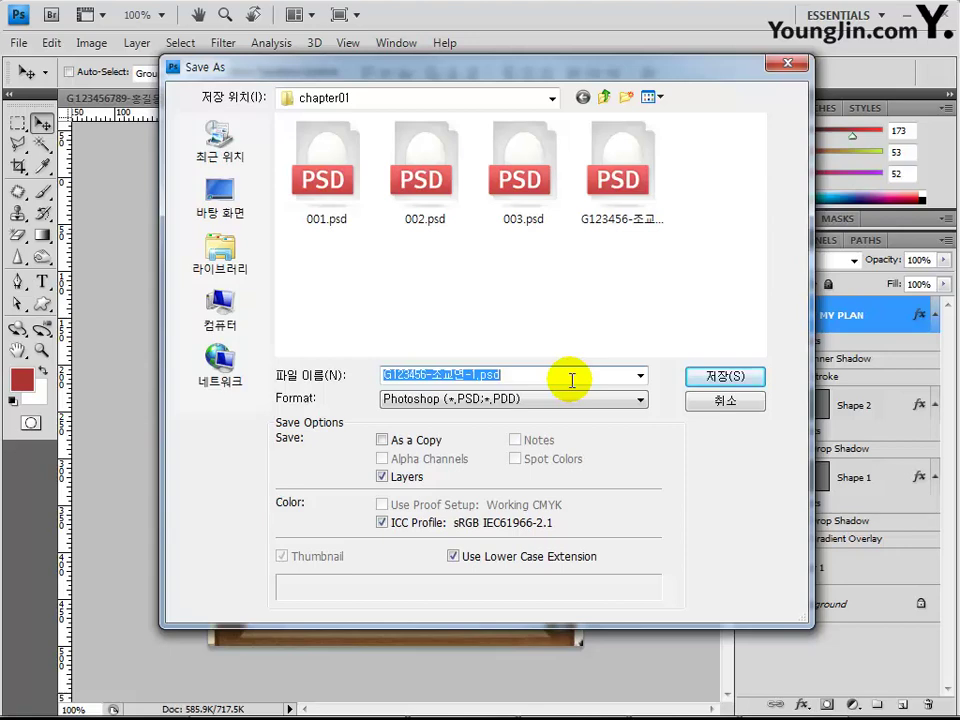
left_click(541, 400)
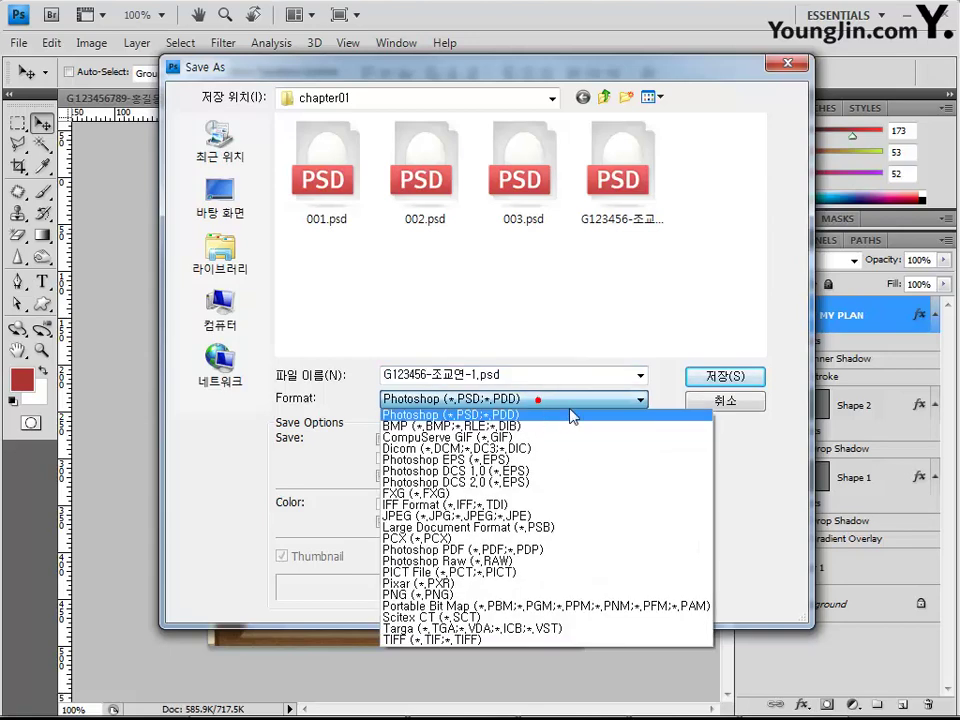
left_click(454, 516)
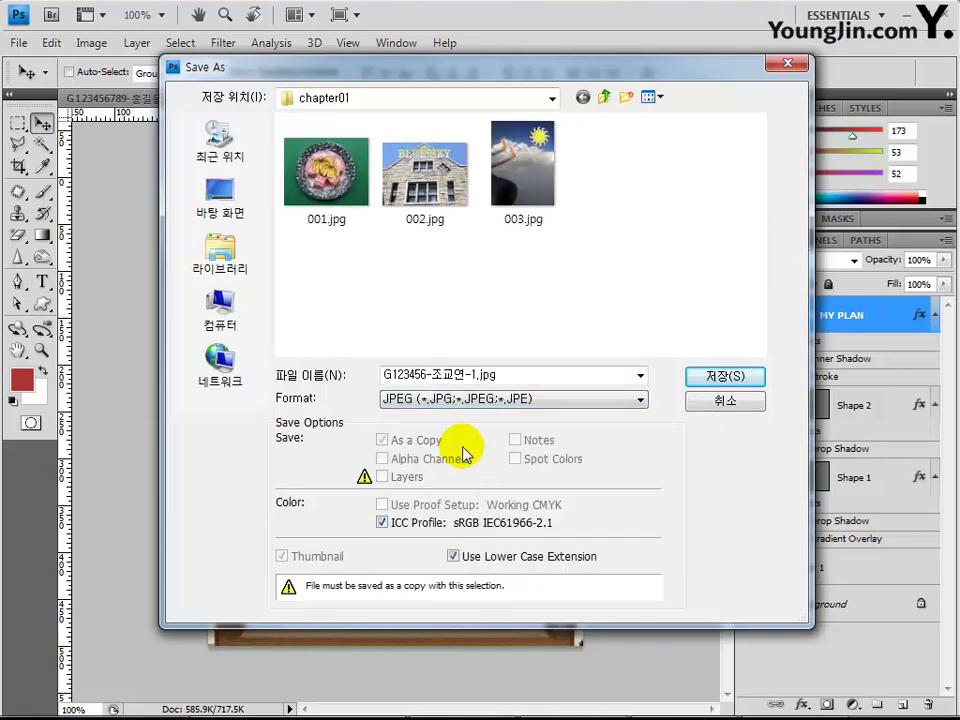
left_click(381, 372)
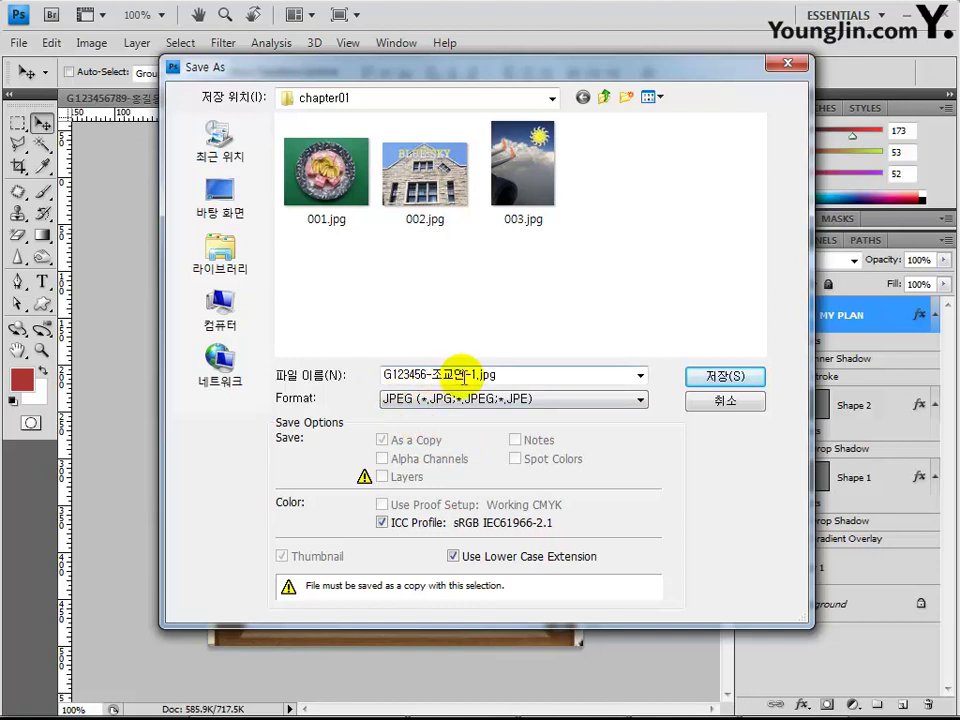
left_click(744, 382)
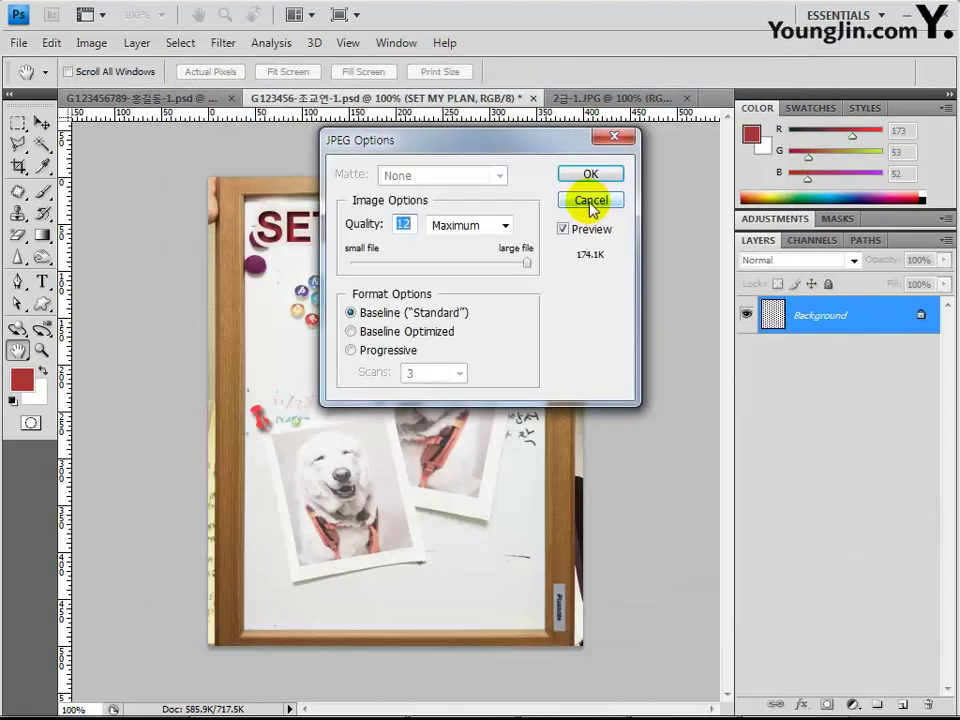
left_click(600, 177)
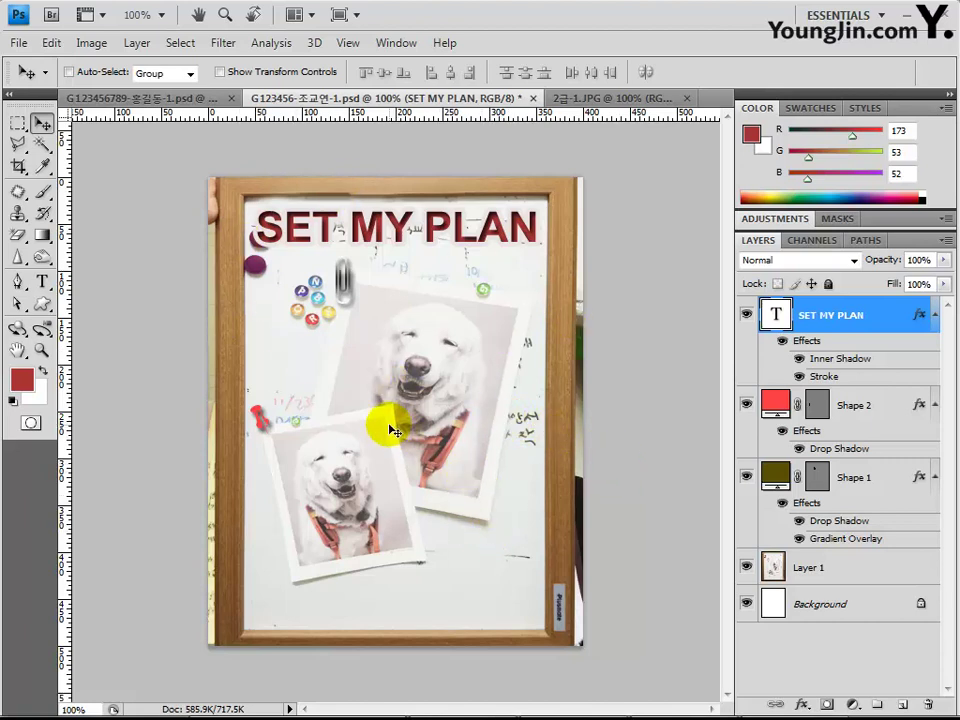
Resize the image from 400 to 40 pixels wide (40 × 50) with Constrain Proportions on
left_click(91, 44)
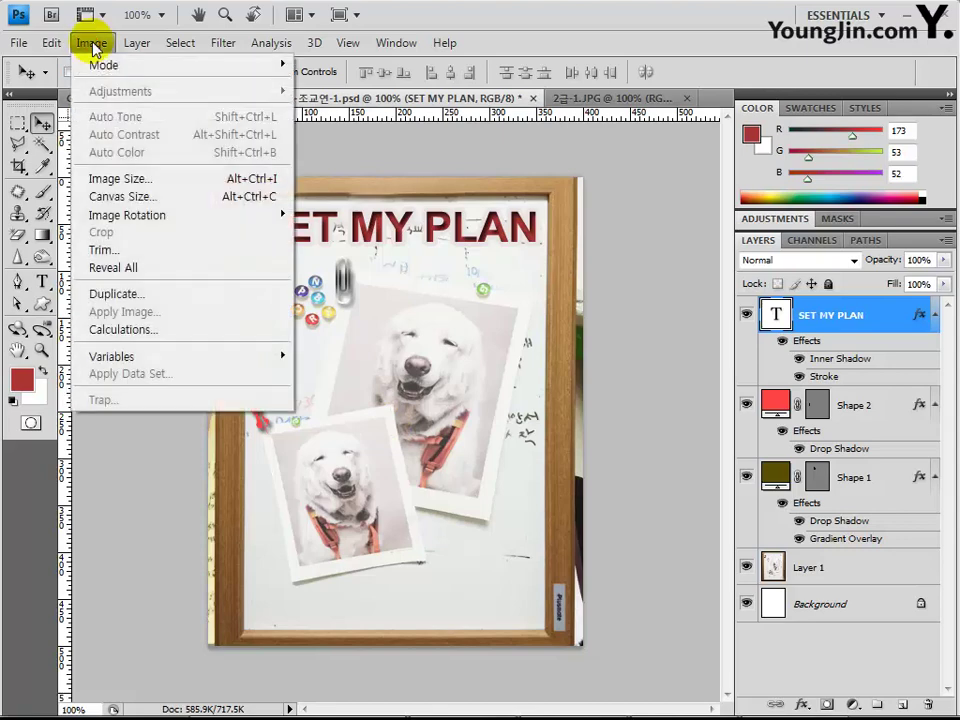
left_click(112, 178)
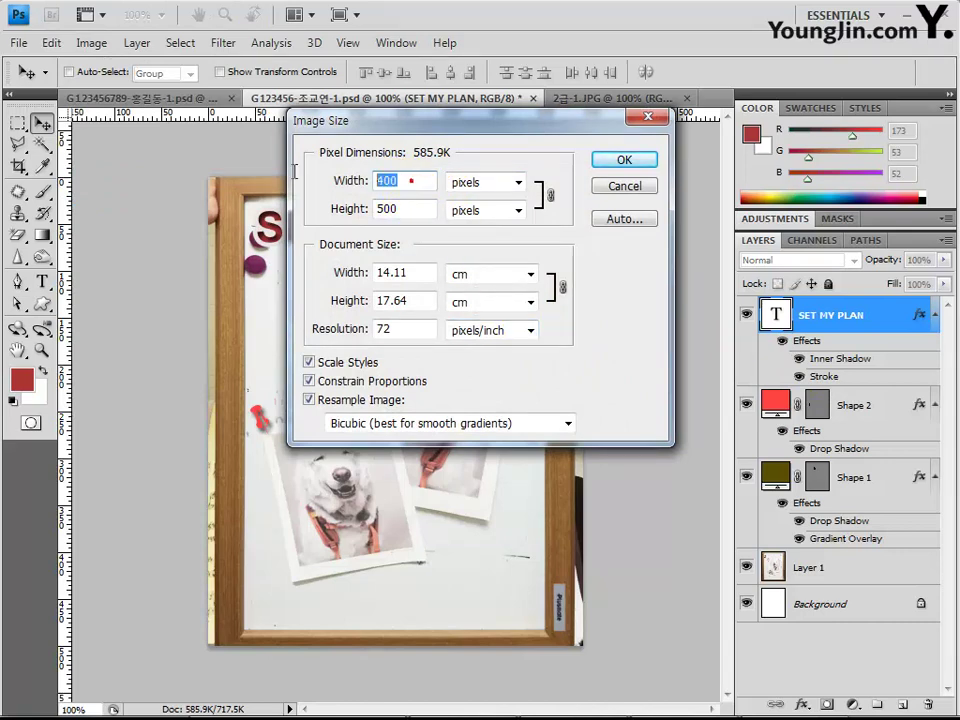
type("40")
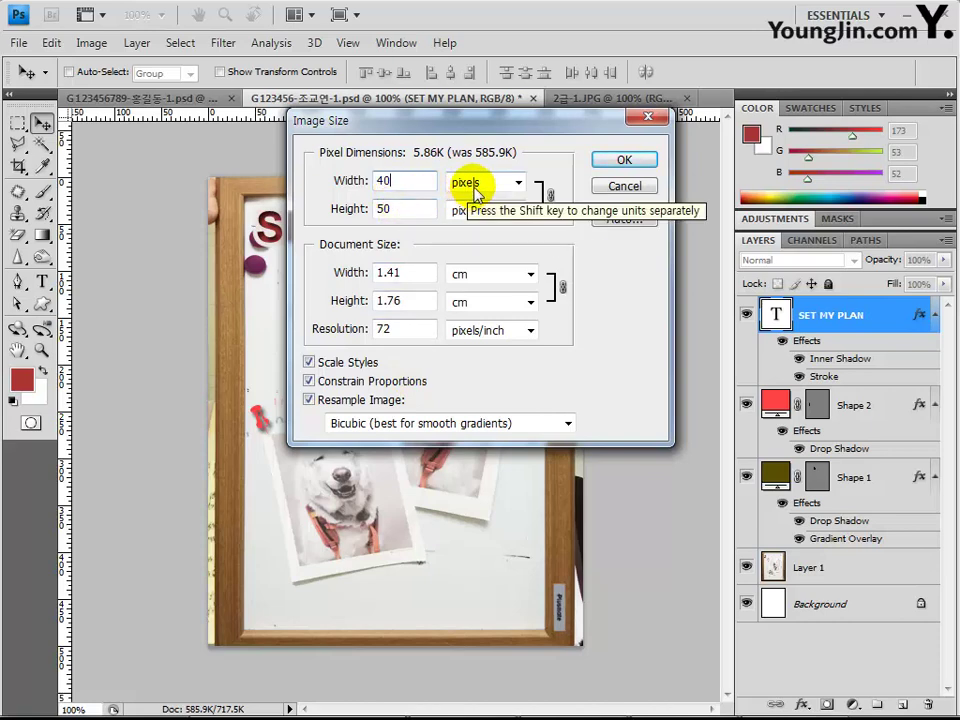
left_click(611, 165)
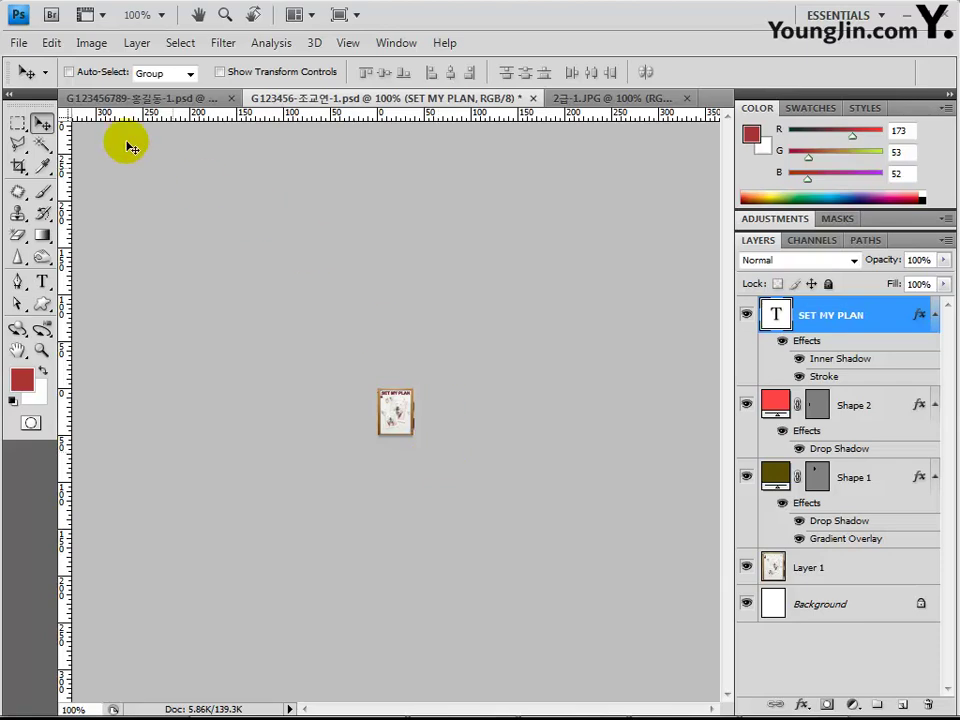
Save the 40 × 50 collage as PSD, replacing the existing chapter01 file, maximum compatibility
left_click(20, 43)
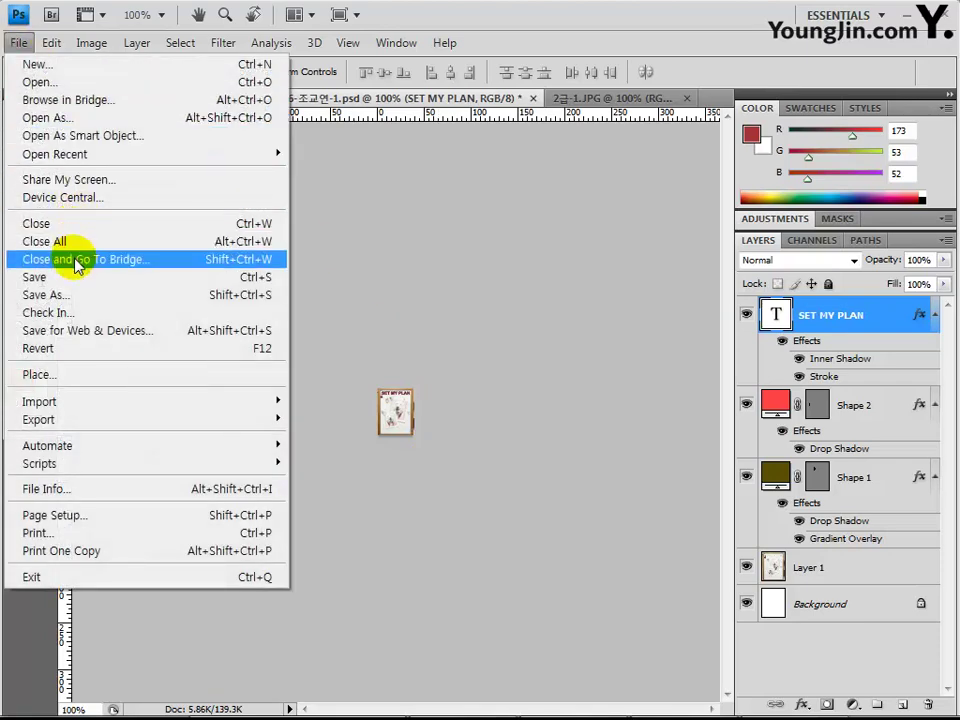
left_click(62, 295)
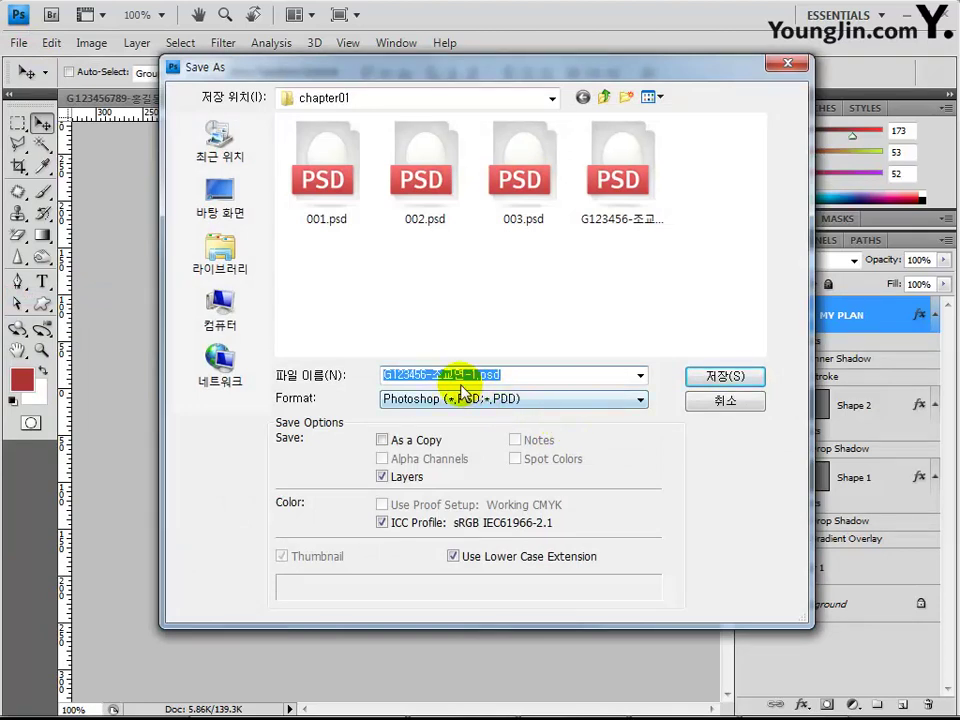
left_click(749, 385)
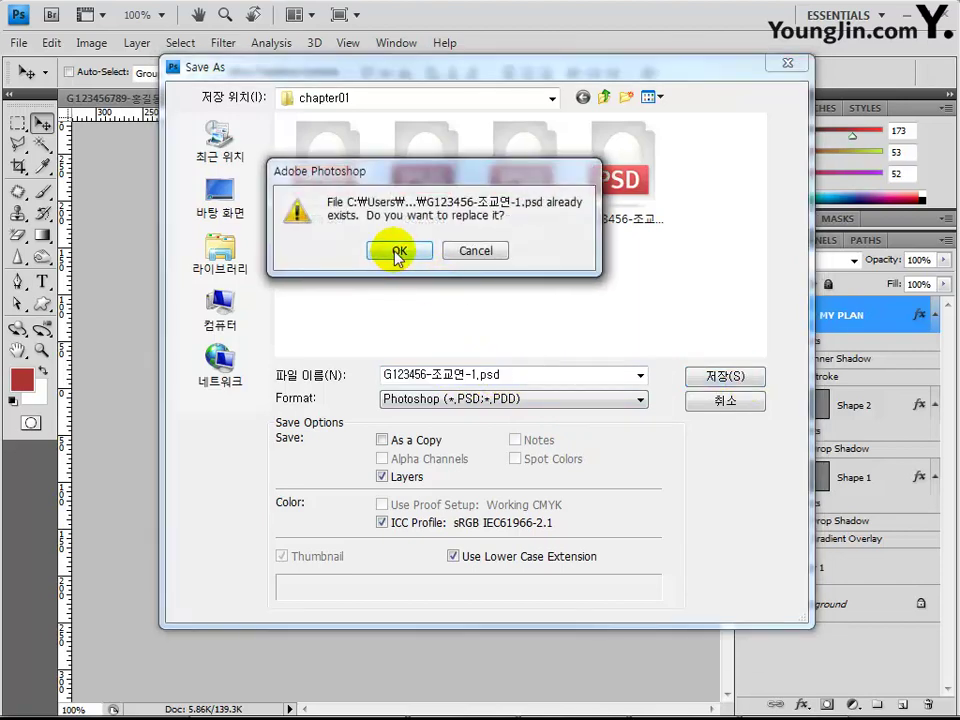
left_click(396, 251)
left_click(680, 224)
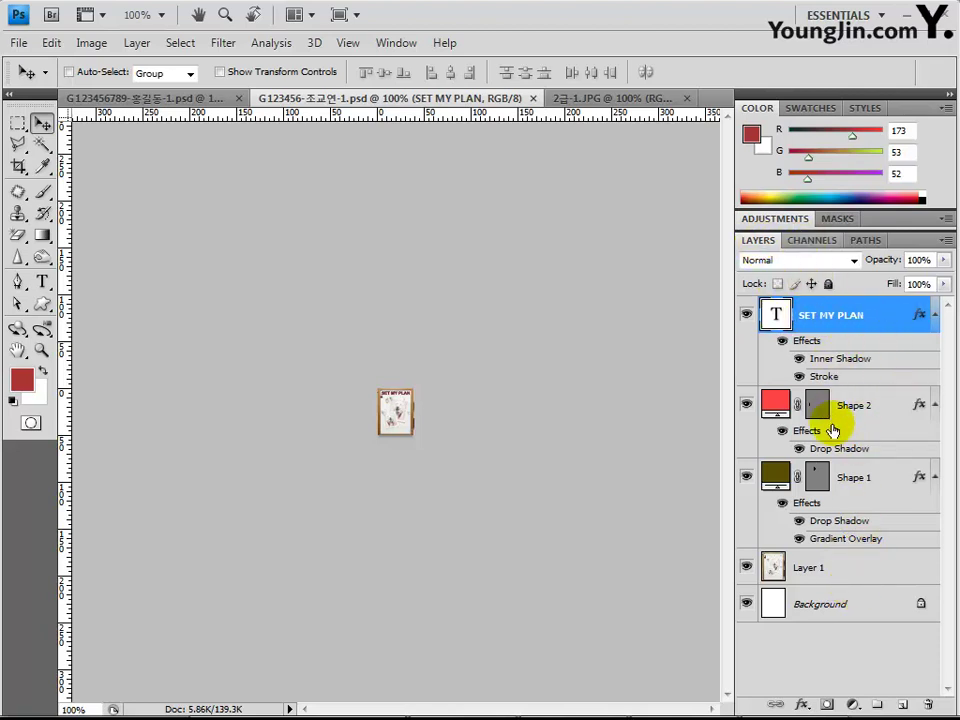
Switch from the 2급-1.JPG document to the other guided SET MY PLAN collage
left_click_drag(831, 426, 398, 437)
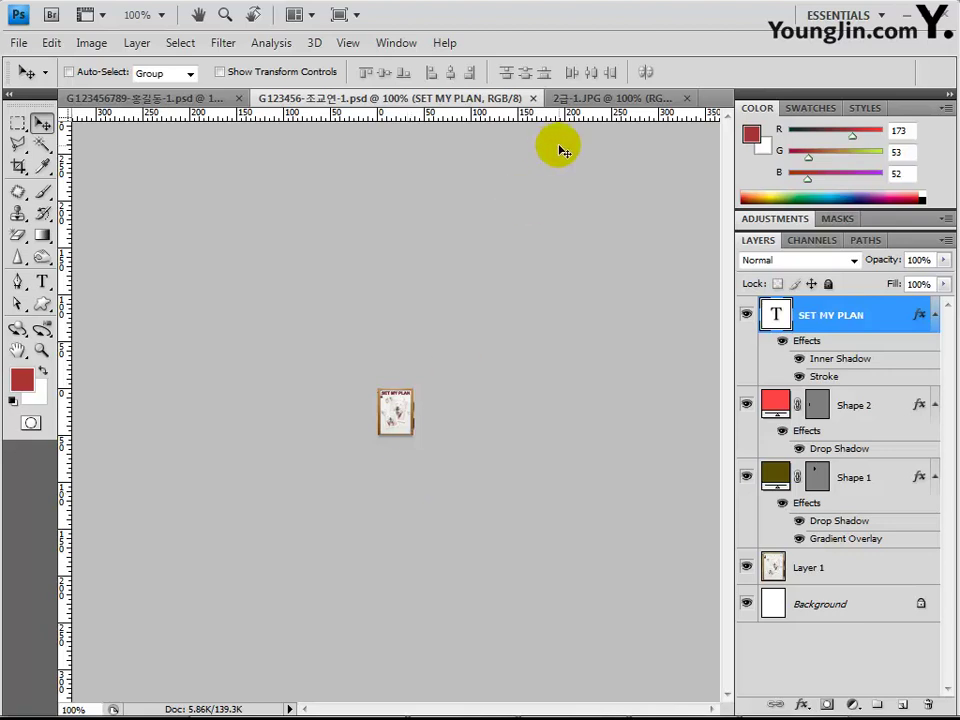
left_click(611, 98)
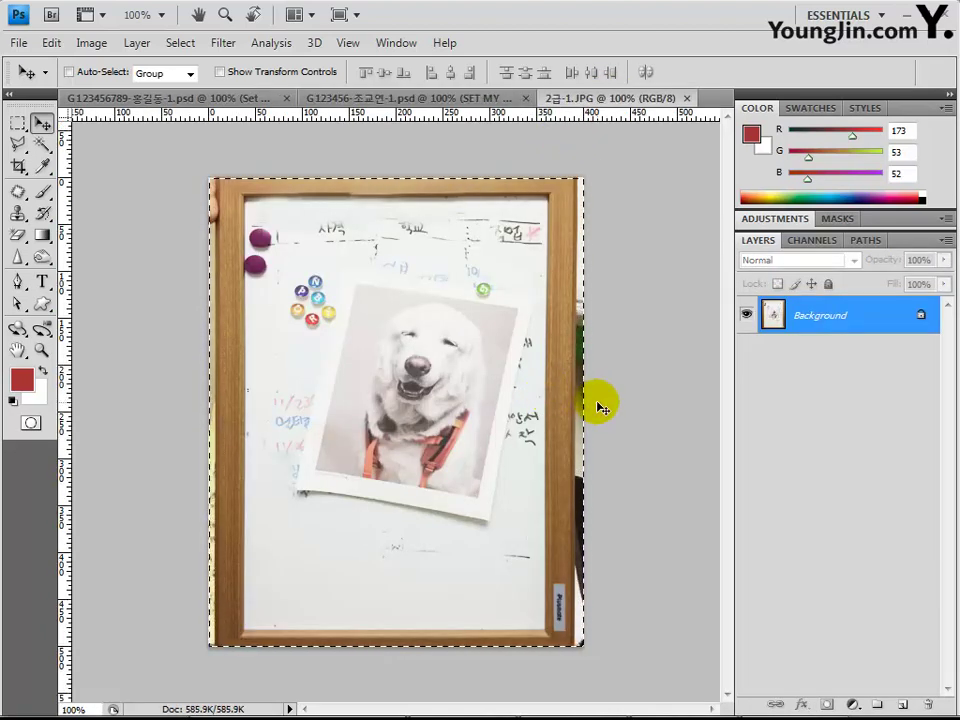
key("ctrl+Tab")
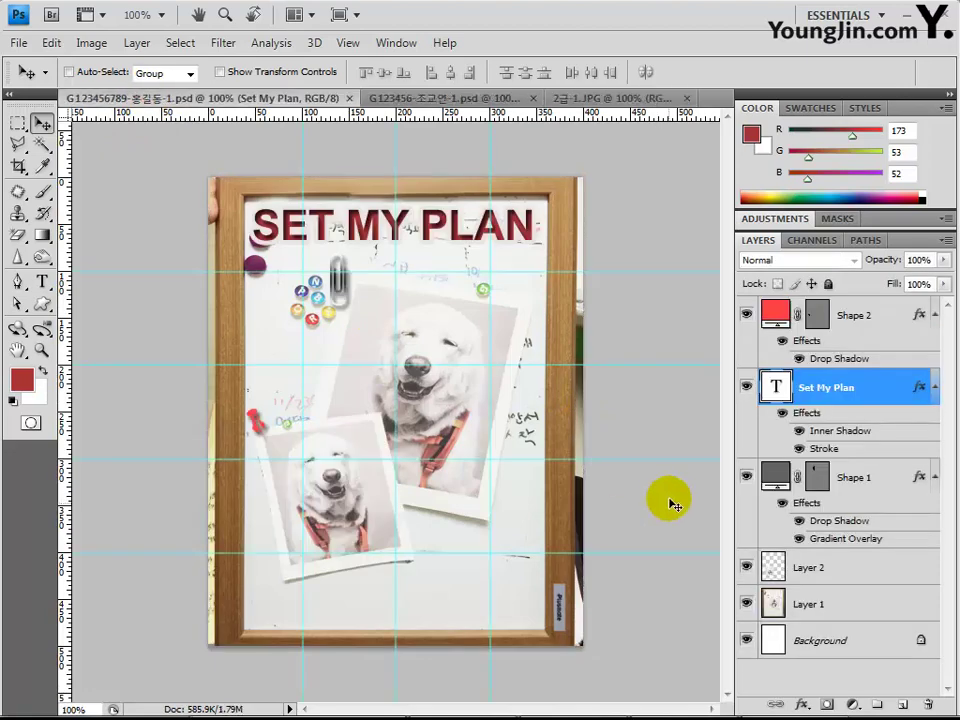